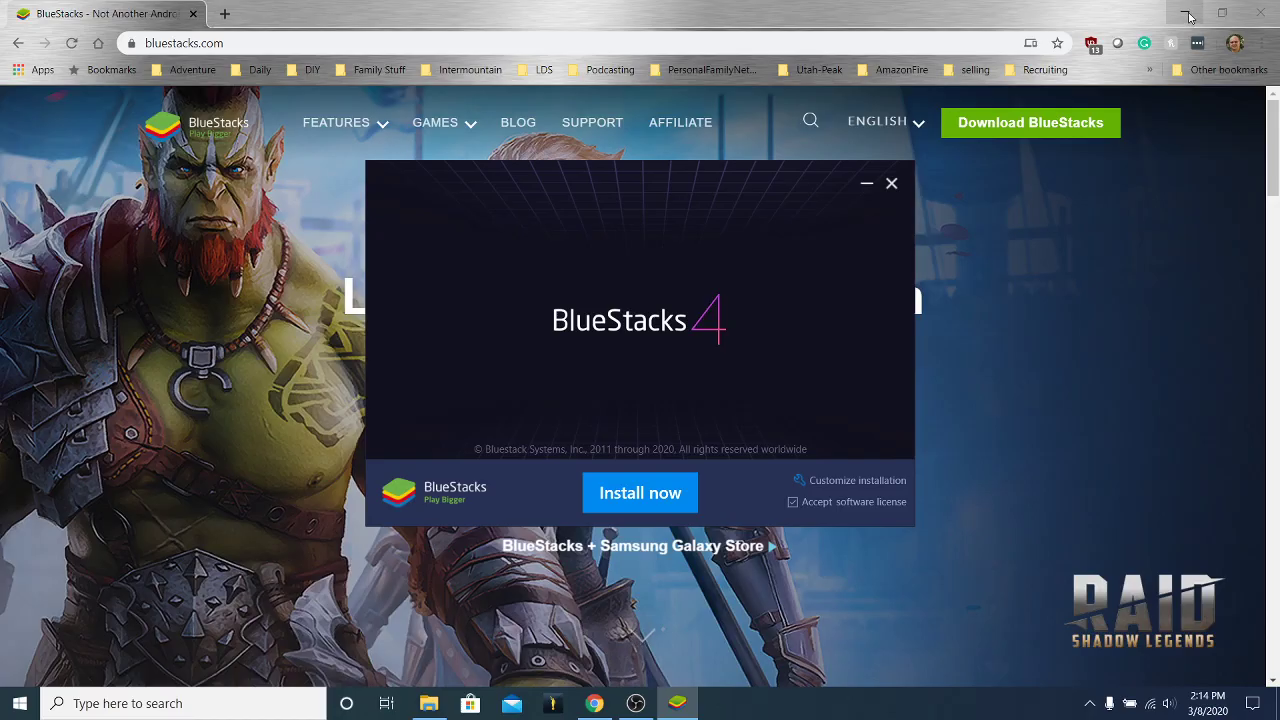
Minimize Chrome so the launched BlueStacks 4 installer shows on the desktop.
click(1186, 14)
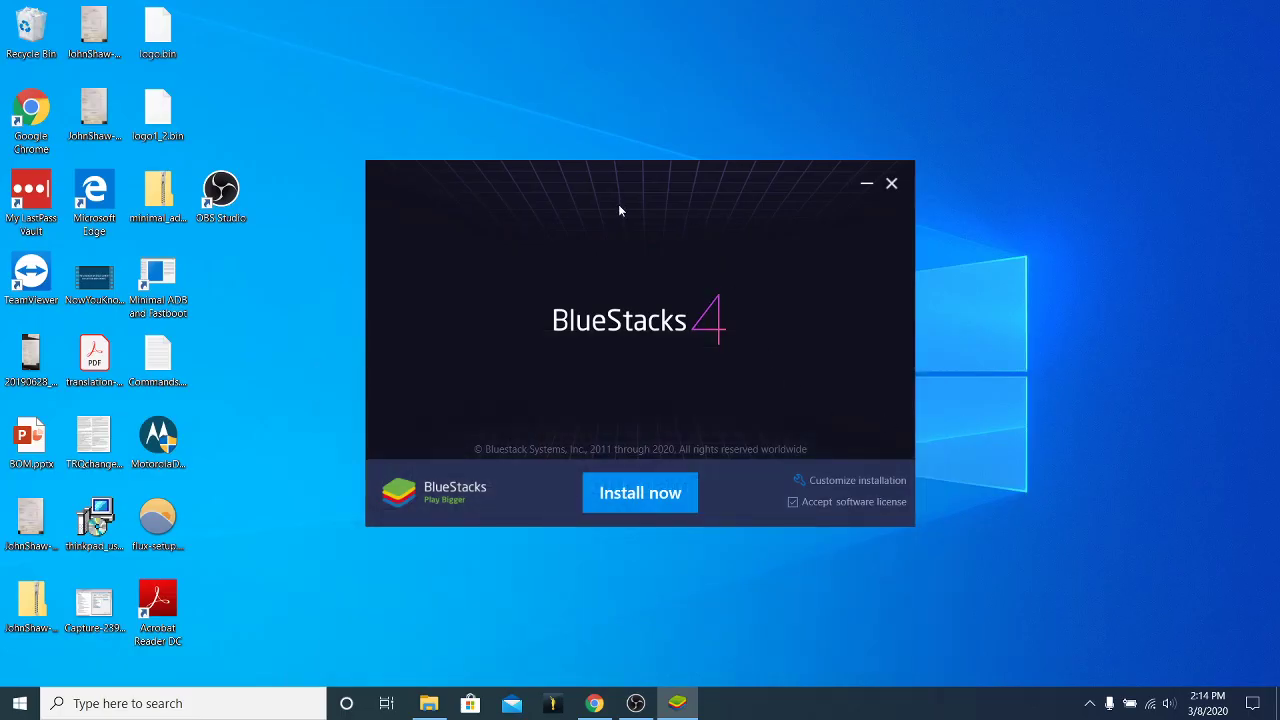
Start the 512 MB BlueStacks 4 package download with Install now.
click(689, 502)
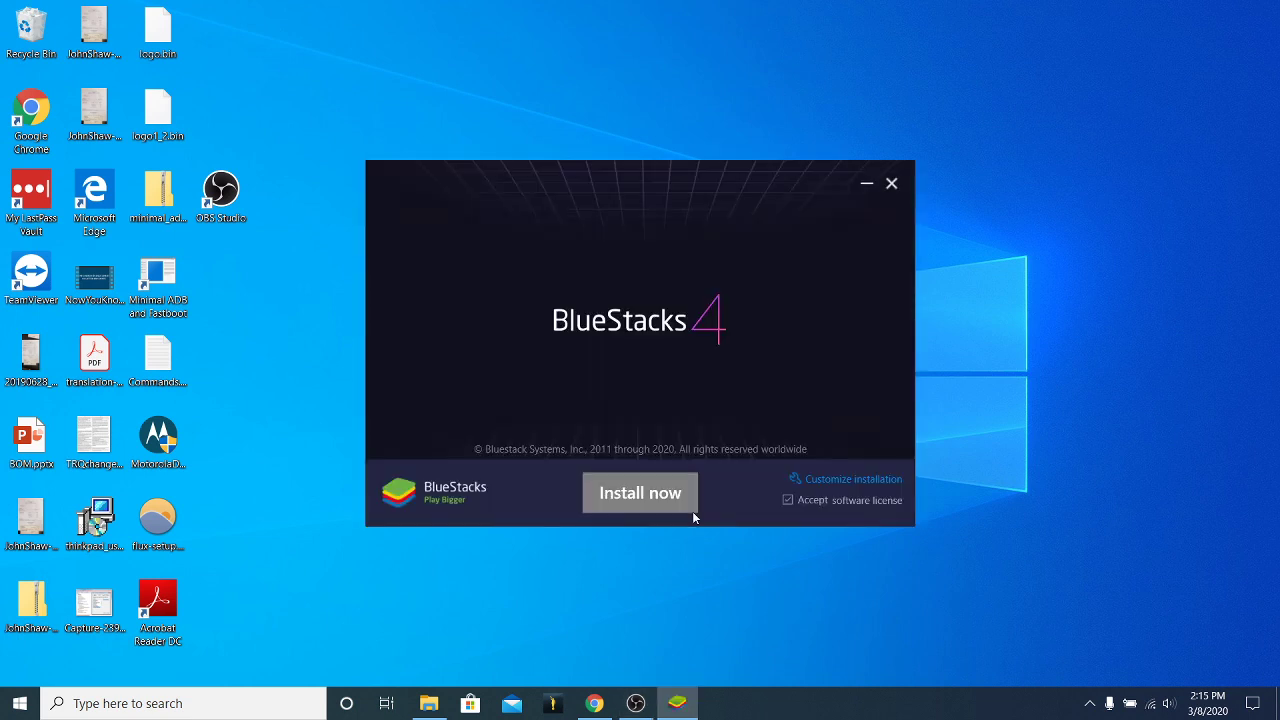
Install BlueStacks 4 after the download and let it boot to its home screen.
click(693, 512)
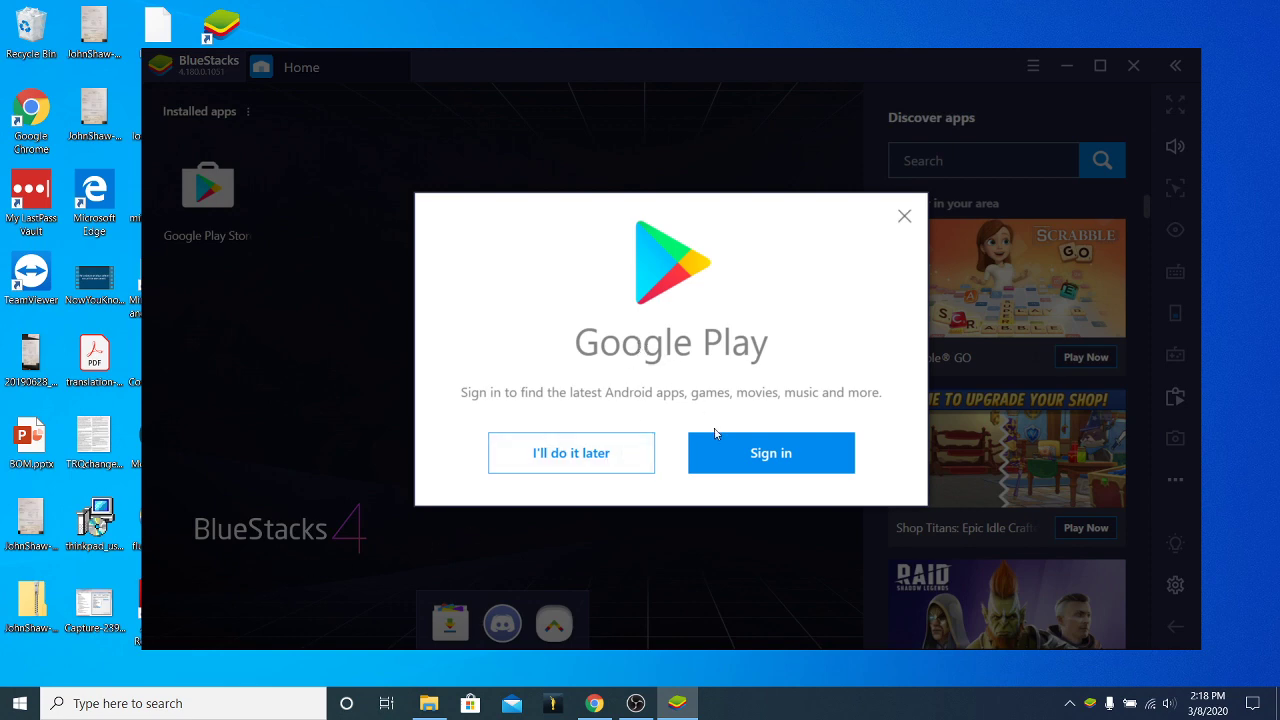
Accept the Google Play sign-in prompt to reach the Play Store's Google sign-in page.
click(767, 456)
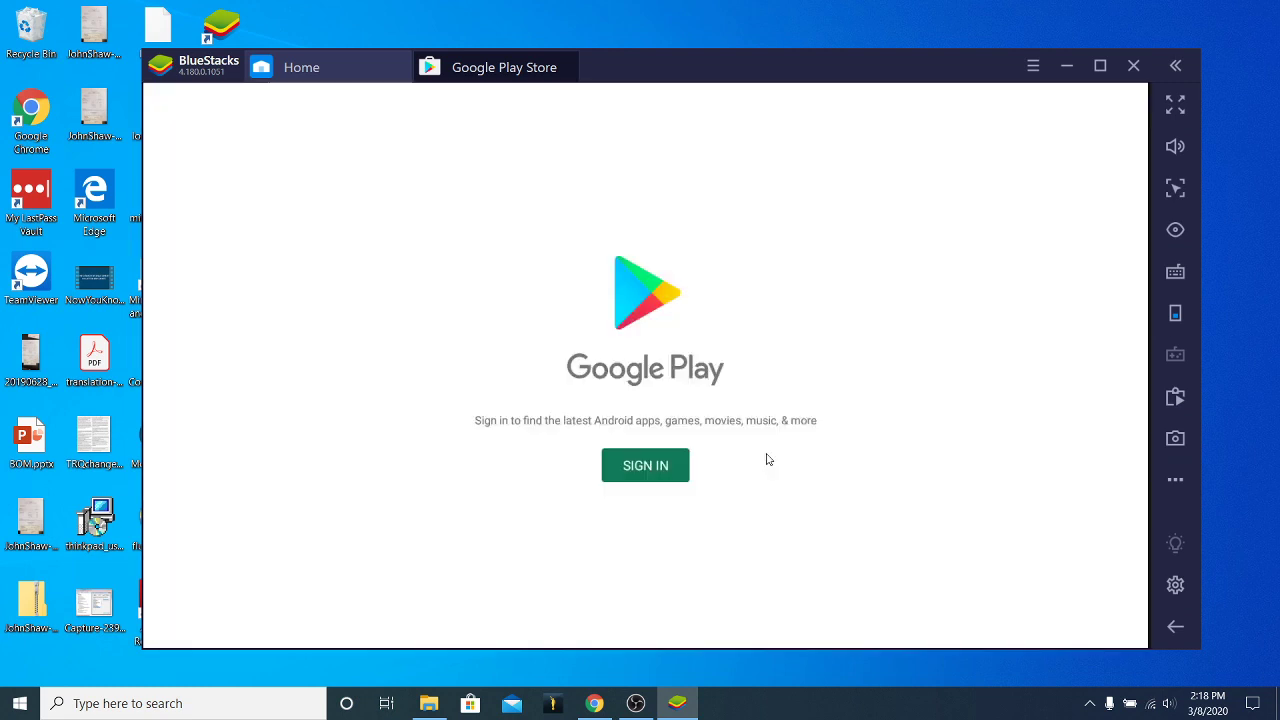
click(664, 467)
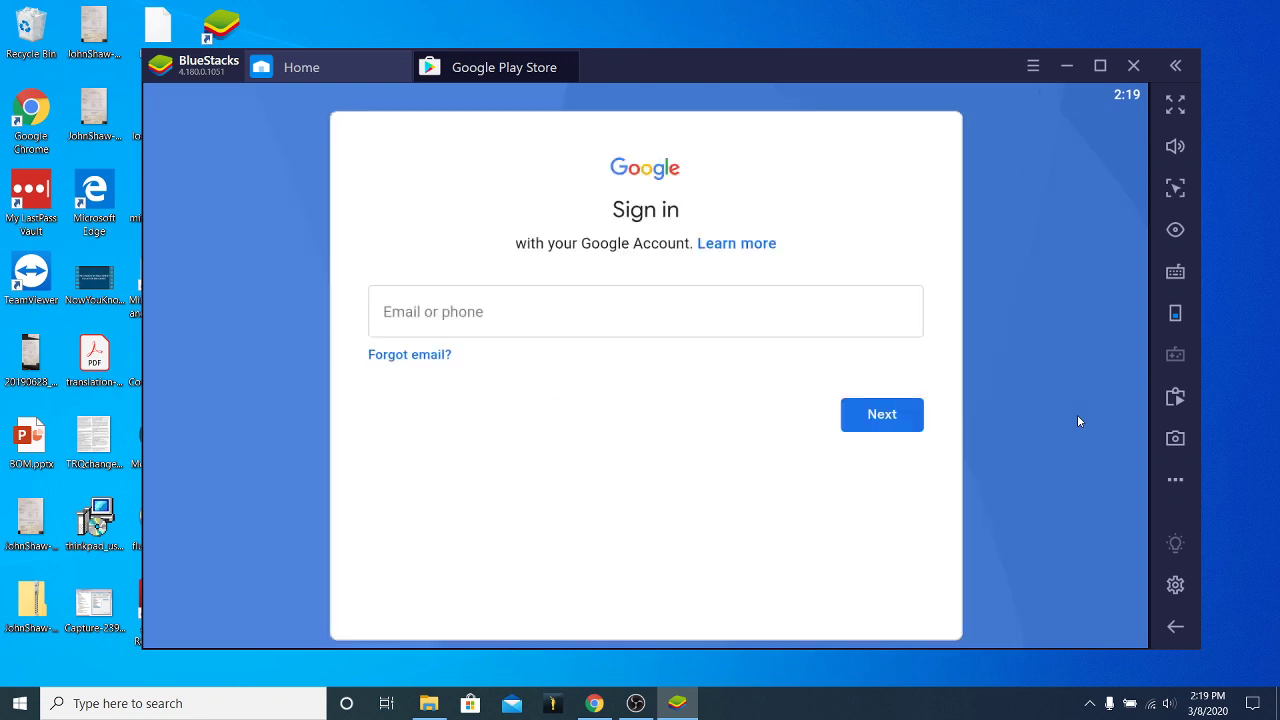
Sign into Google with the account e-mail and password, correcting a mistyped e-mail.
click(454, 318)
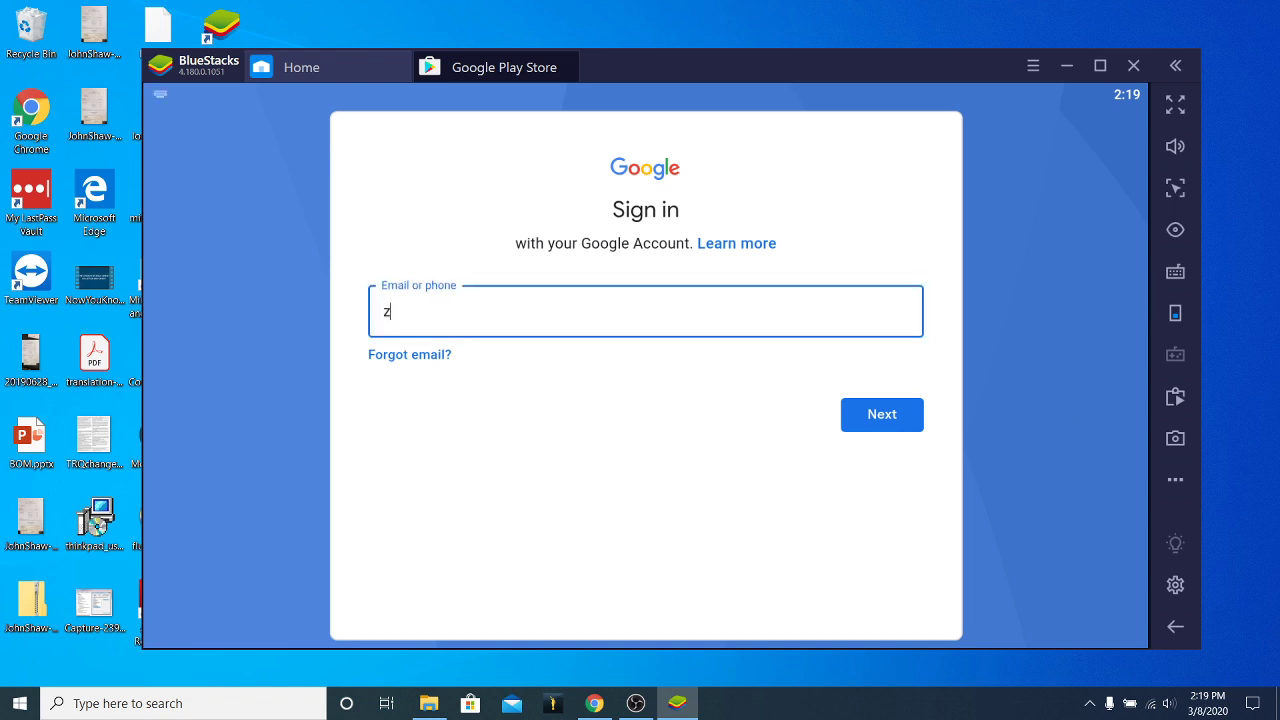
key(BackSpace)
key(BackSpace)
key(BackSpace)
key(BackSpace)
key(BackSpace)
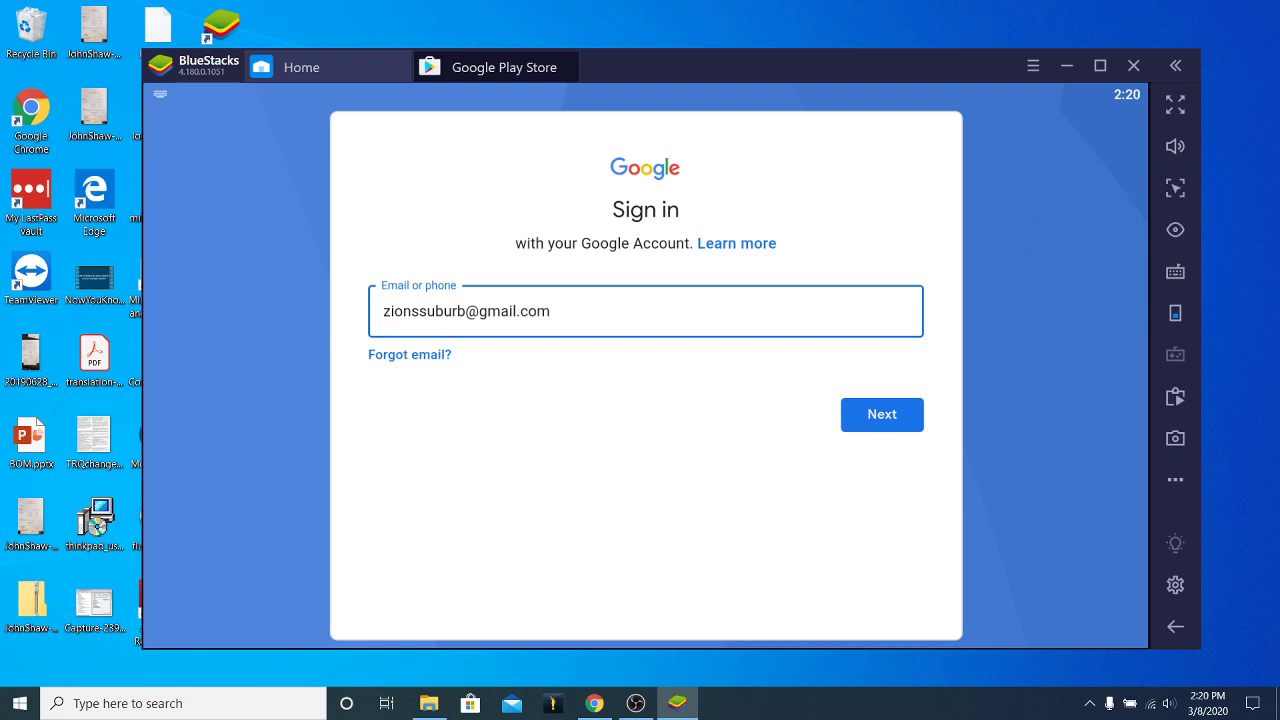
key(Return)
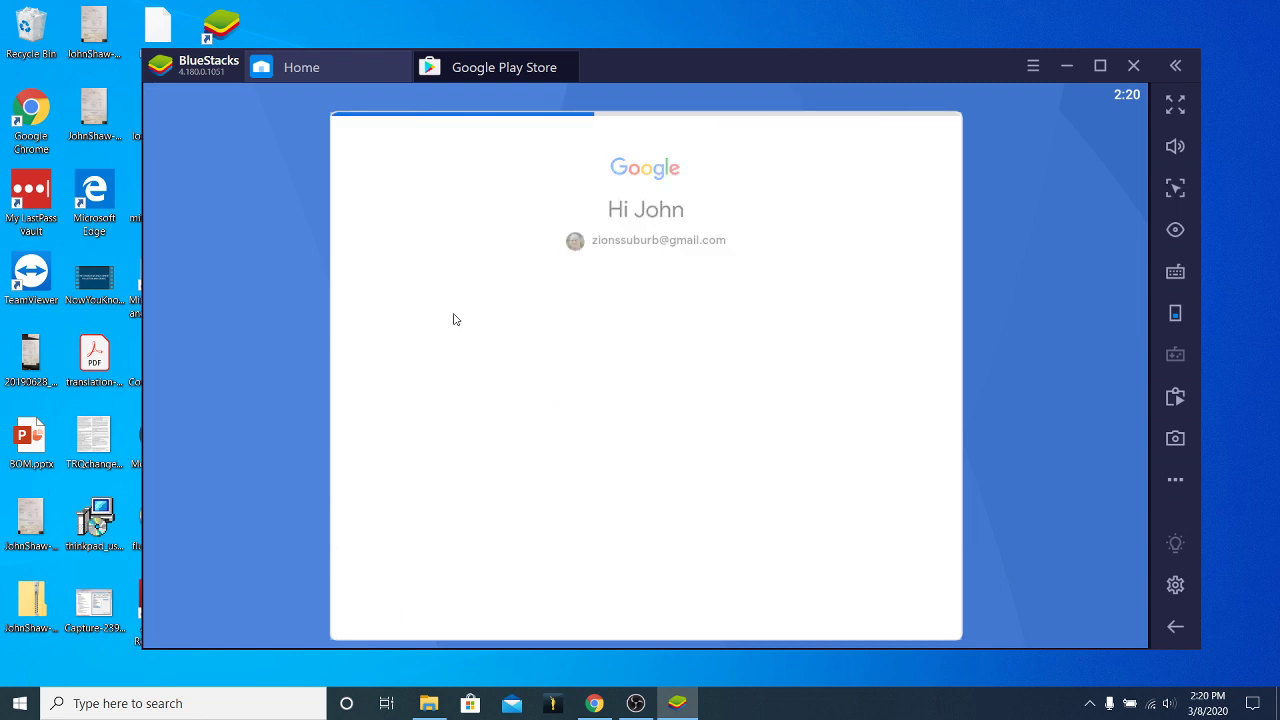
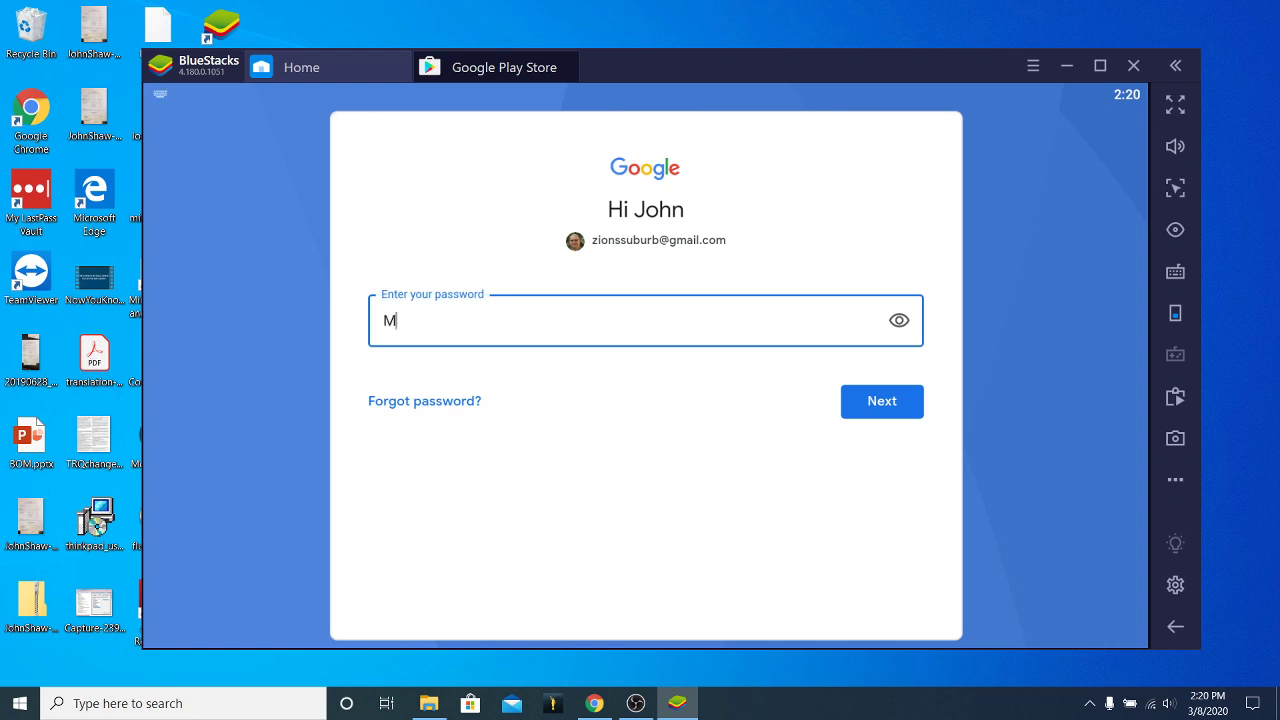
click(888, 403)
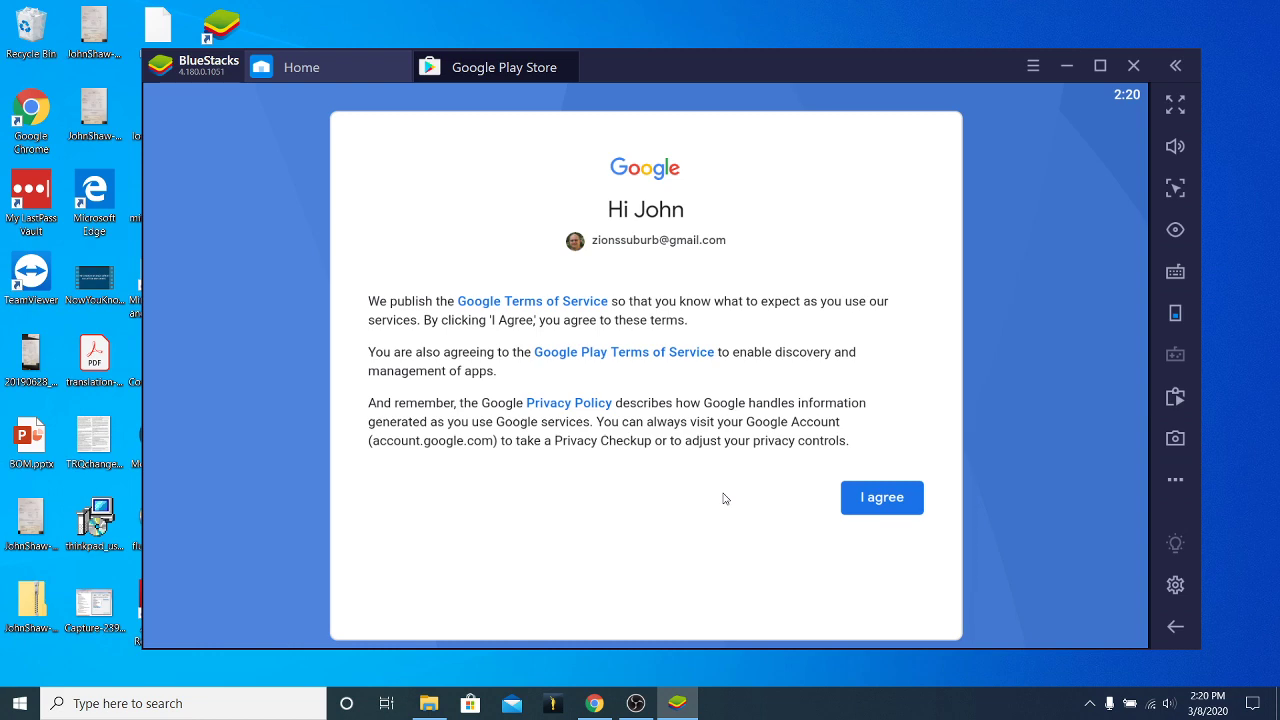
Agree to Google's terms and accept Google services with Drive backup on.
click(877, 496)
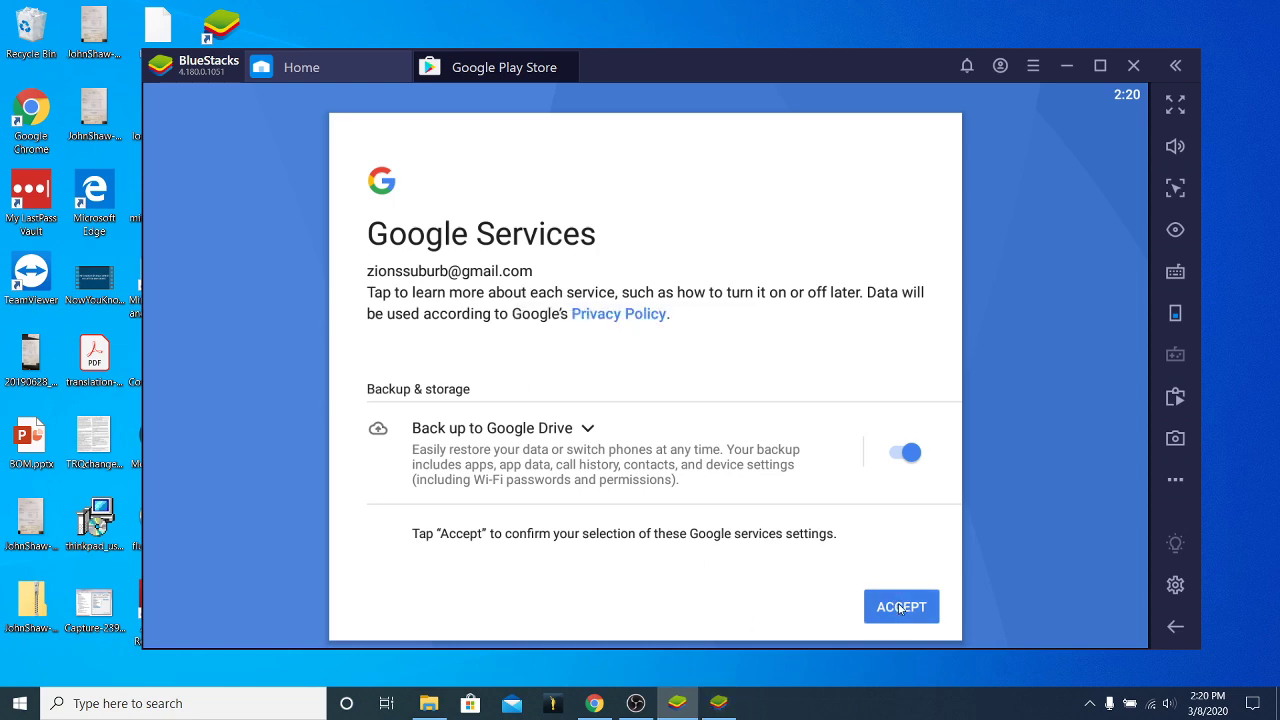
click(545, 67)
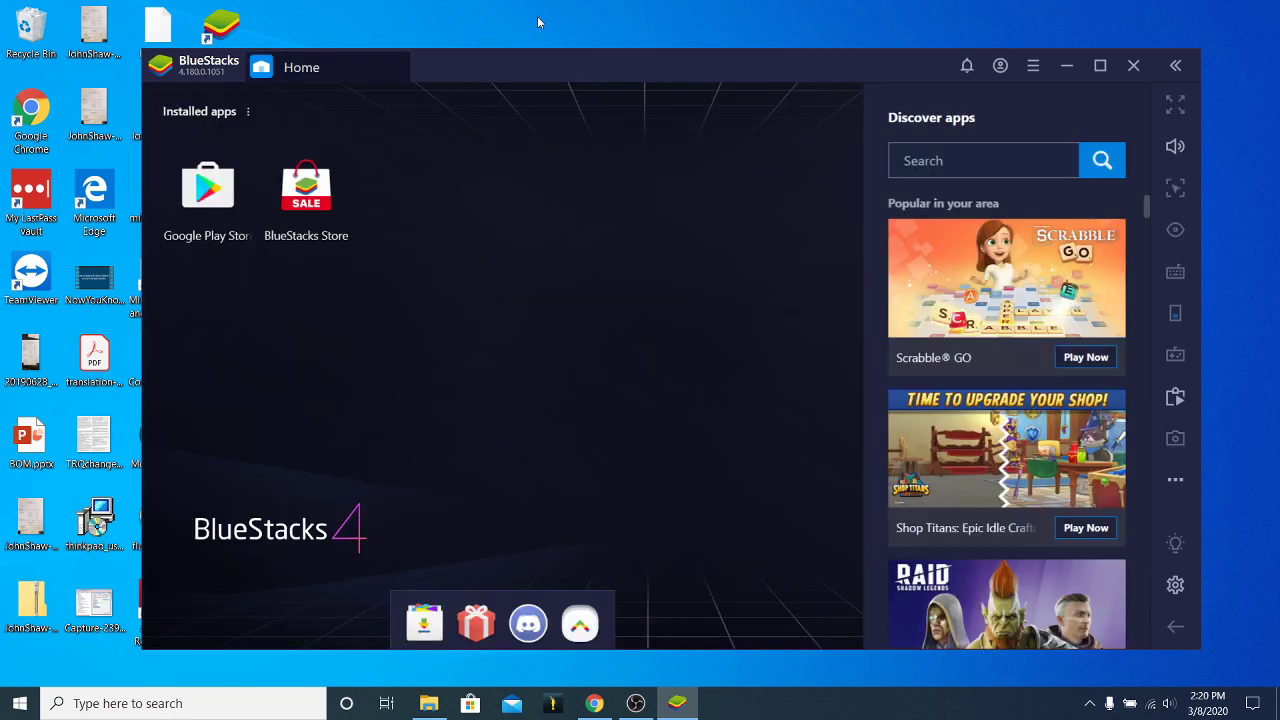
Move the BlueStacks window up-left and launch Google Play Store from Installed apps.
drag(598, 70, 546, 45)
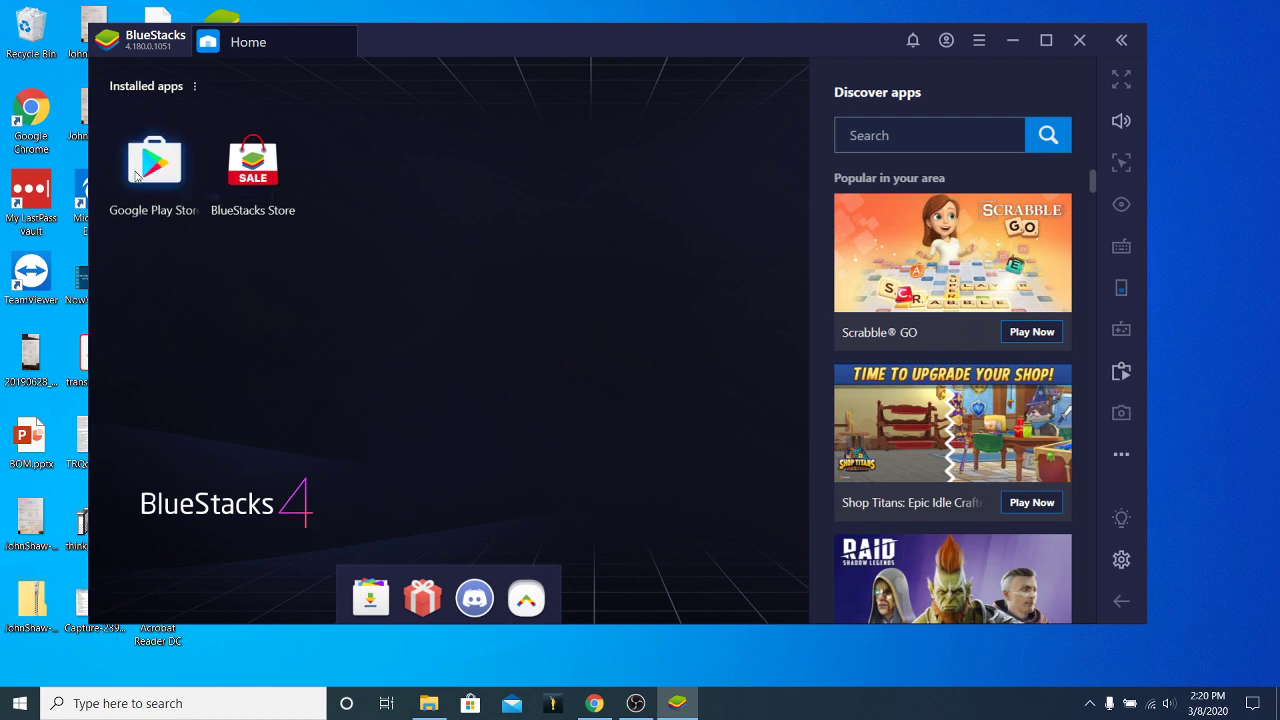
click(152, 165)
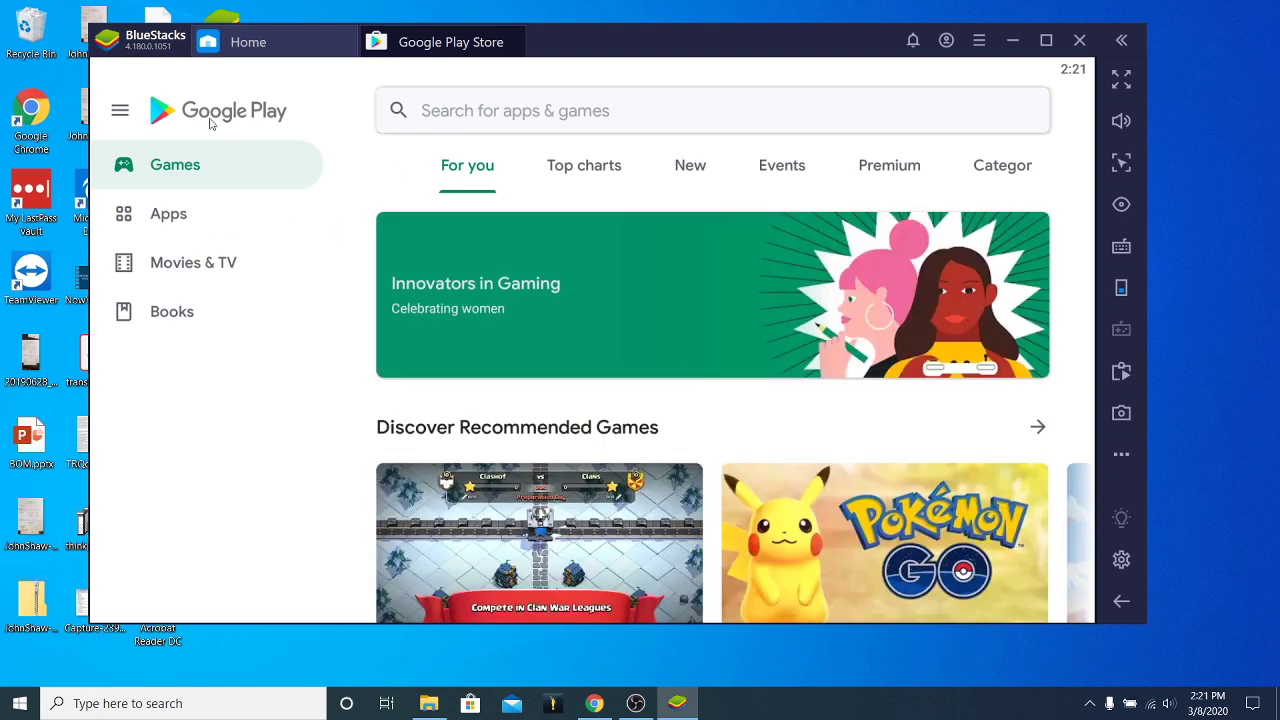
Check My apps & games for updates, finding none, then return to the store home.
click(120, 112)
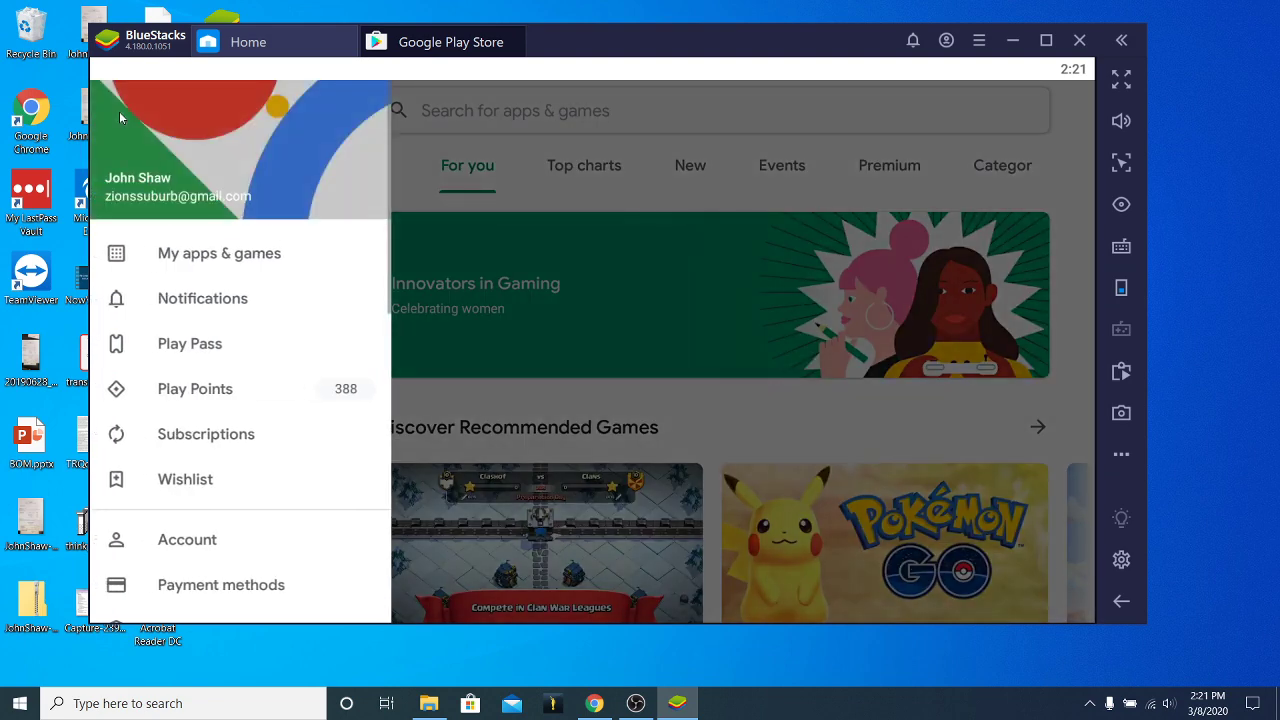
click(184, 258)
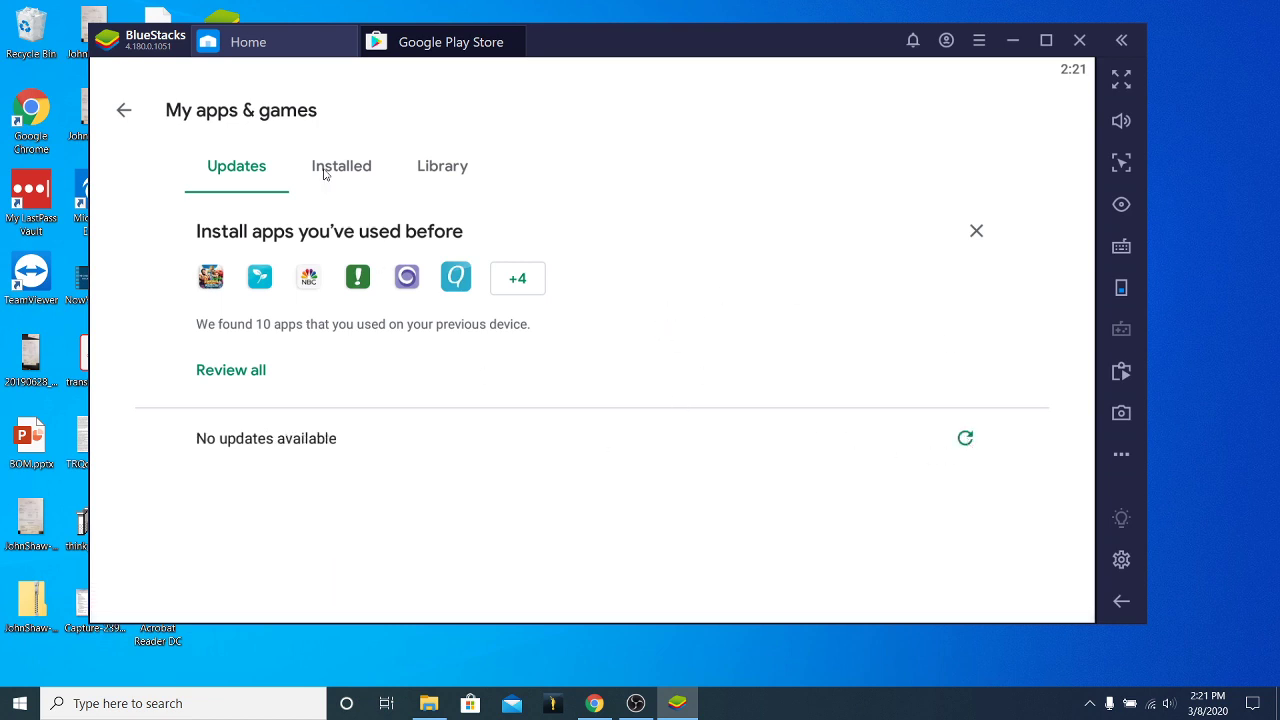
click(123, 111)
Search for 'Gospel Living', install it, and go back to the Play Store home.
click(459, 111)
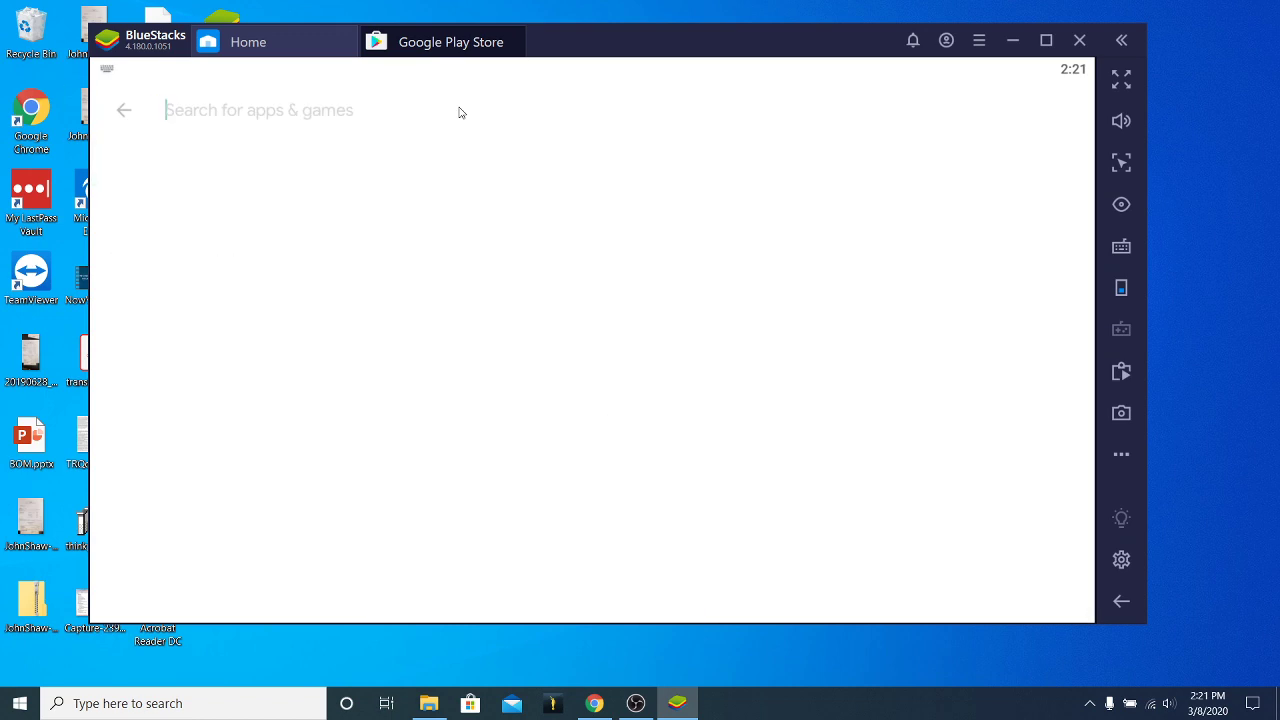
key(BackSpace)
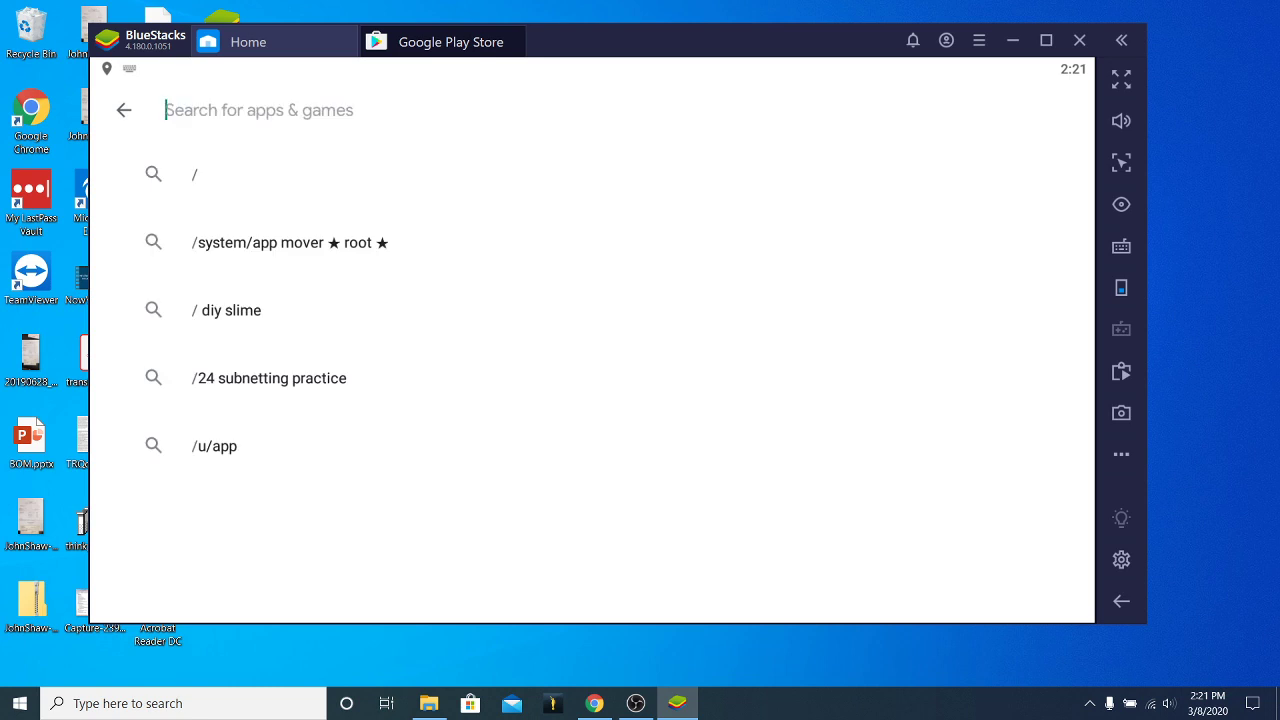
text(Gospel Living)
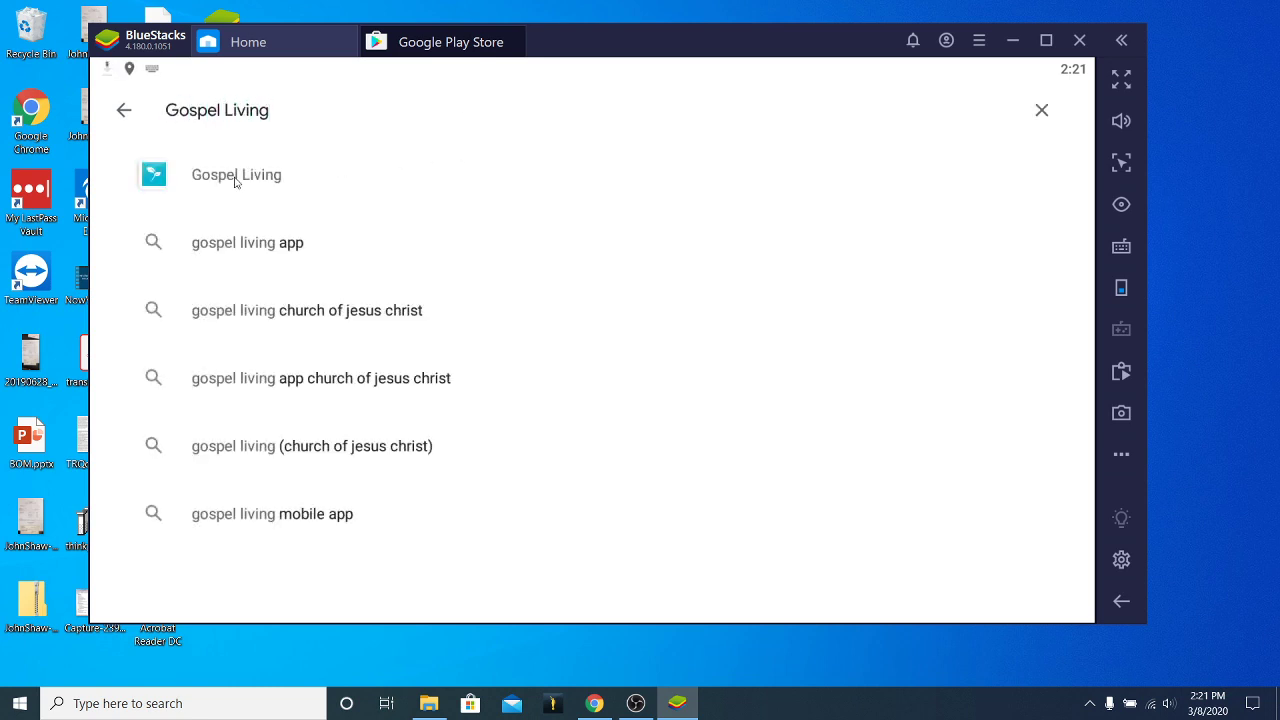
click(236, 178)
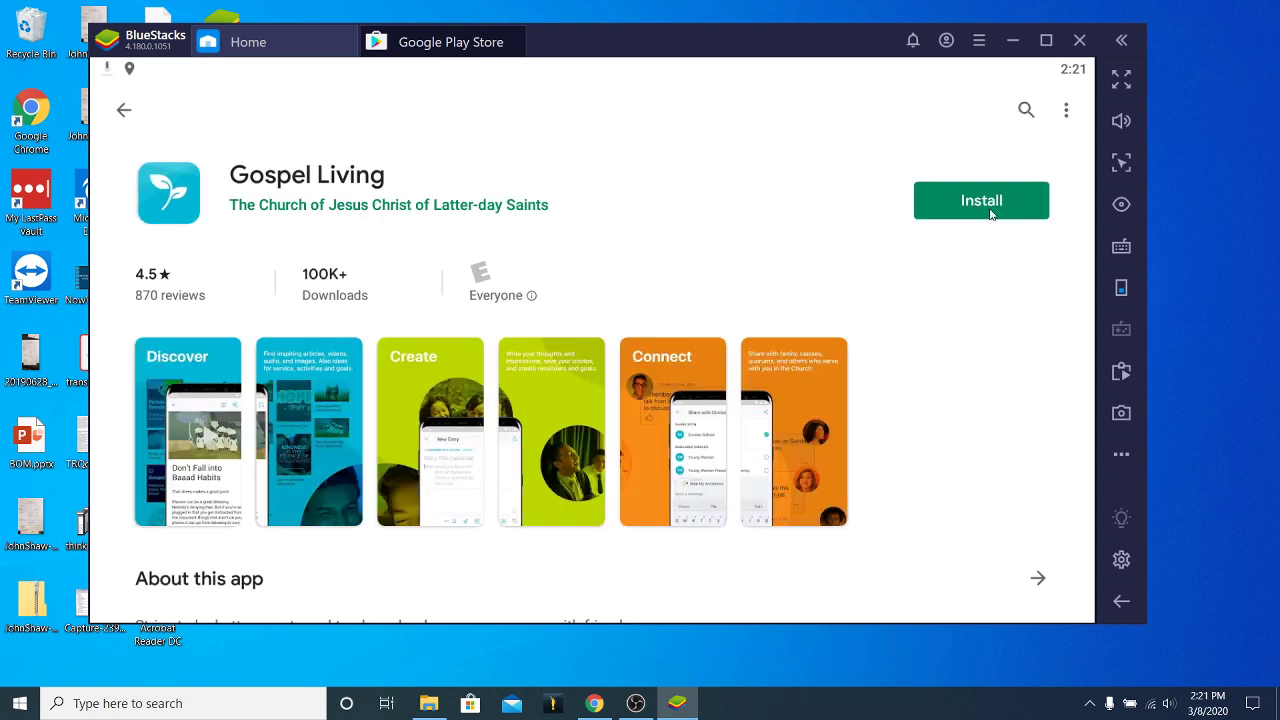
click(992, 203)
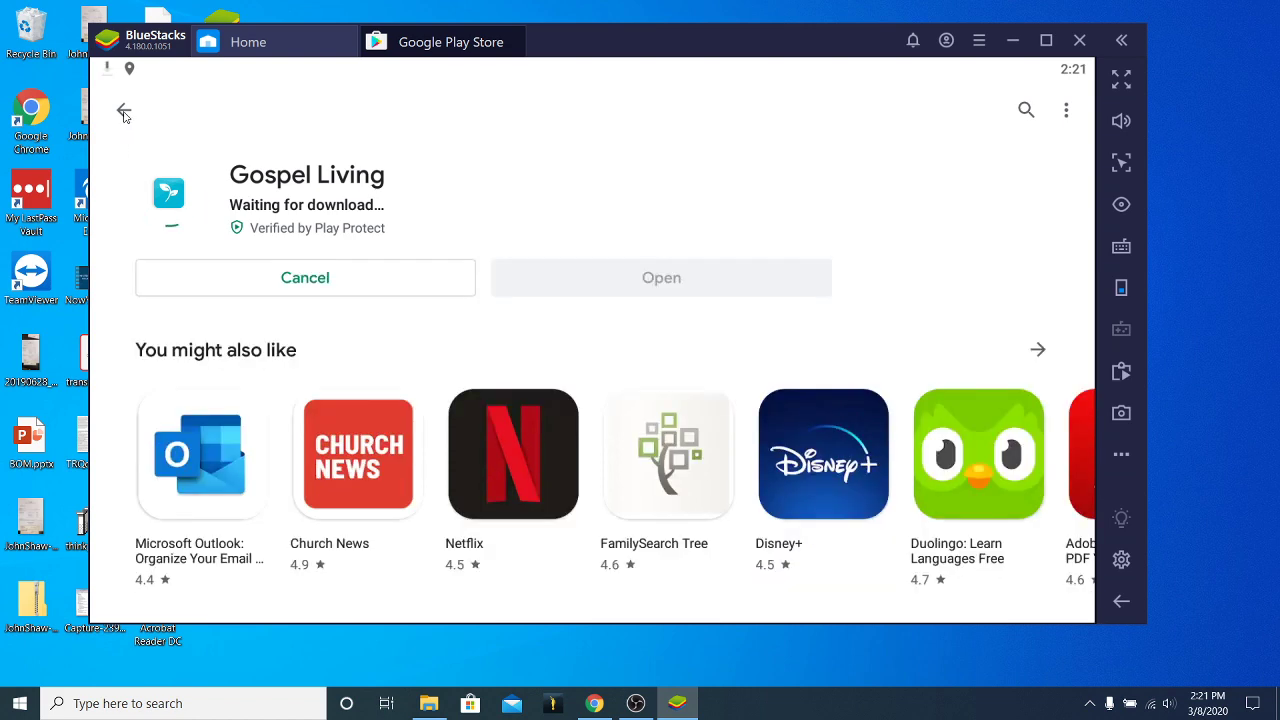
click(124, 112)
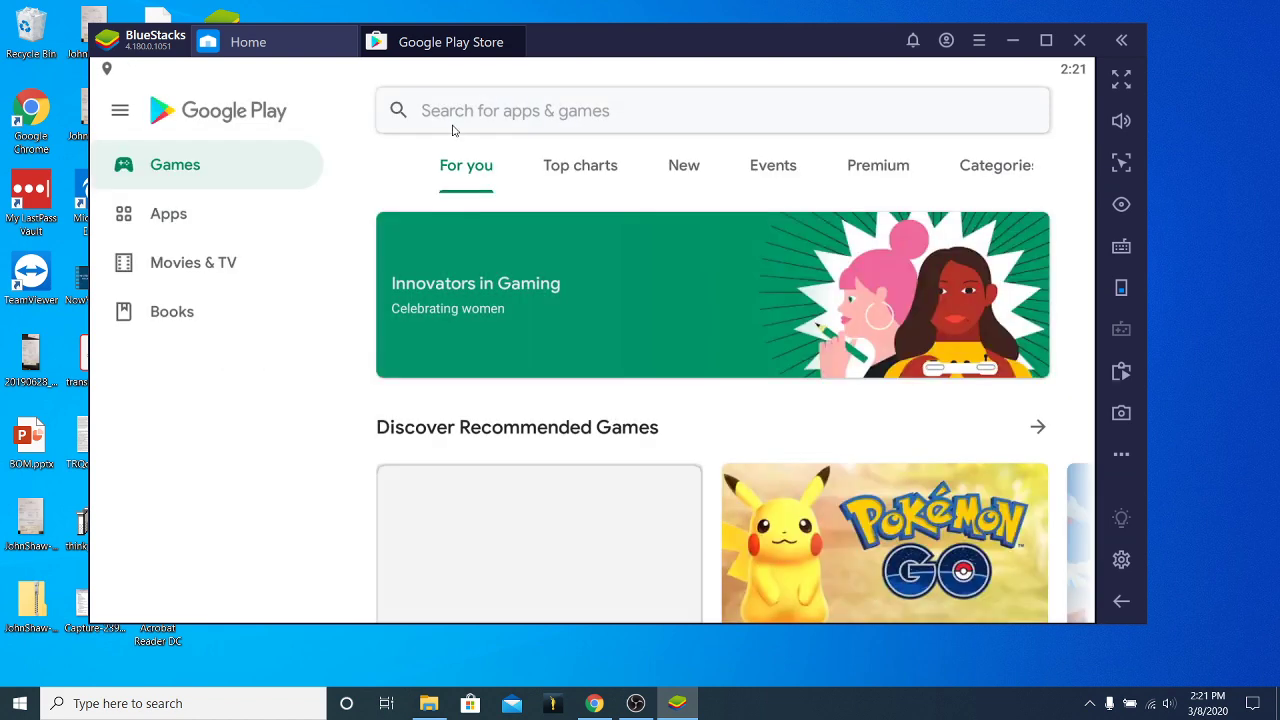
Search 'Gospel Library' and open the Gospel Library (Beta) details page.
click(450, 120)
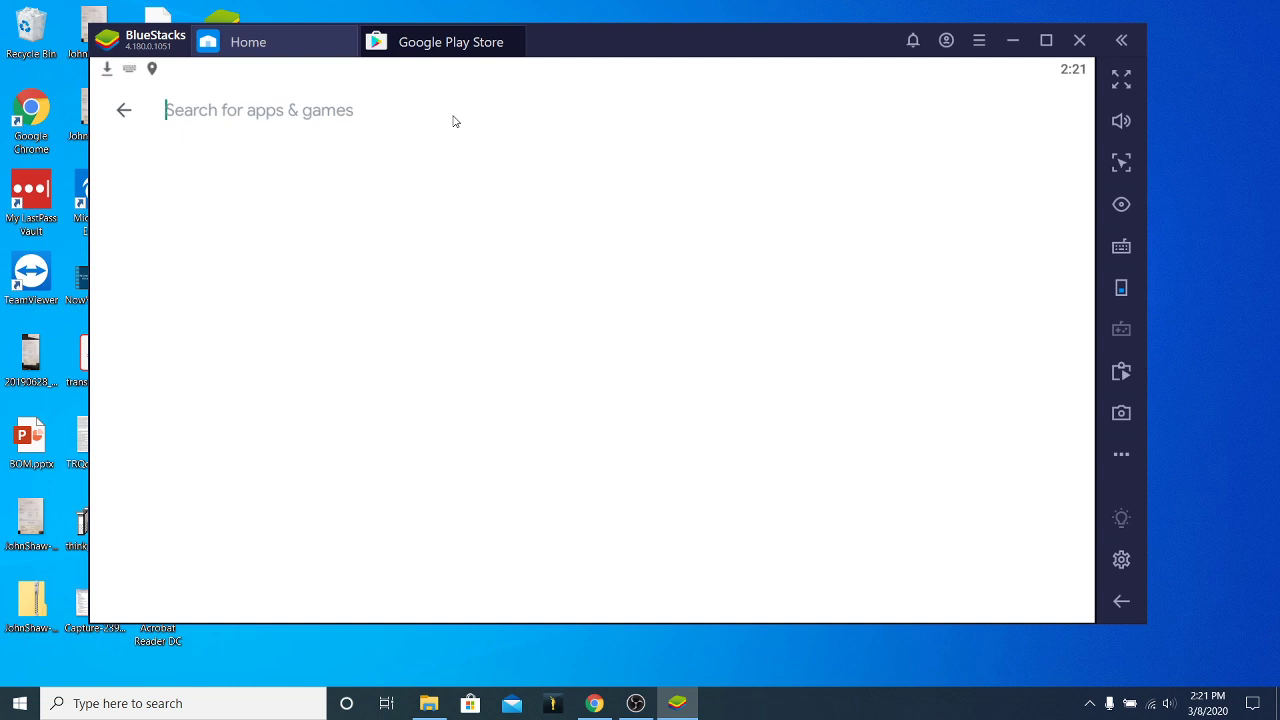
text(Gospel Library)
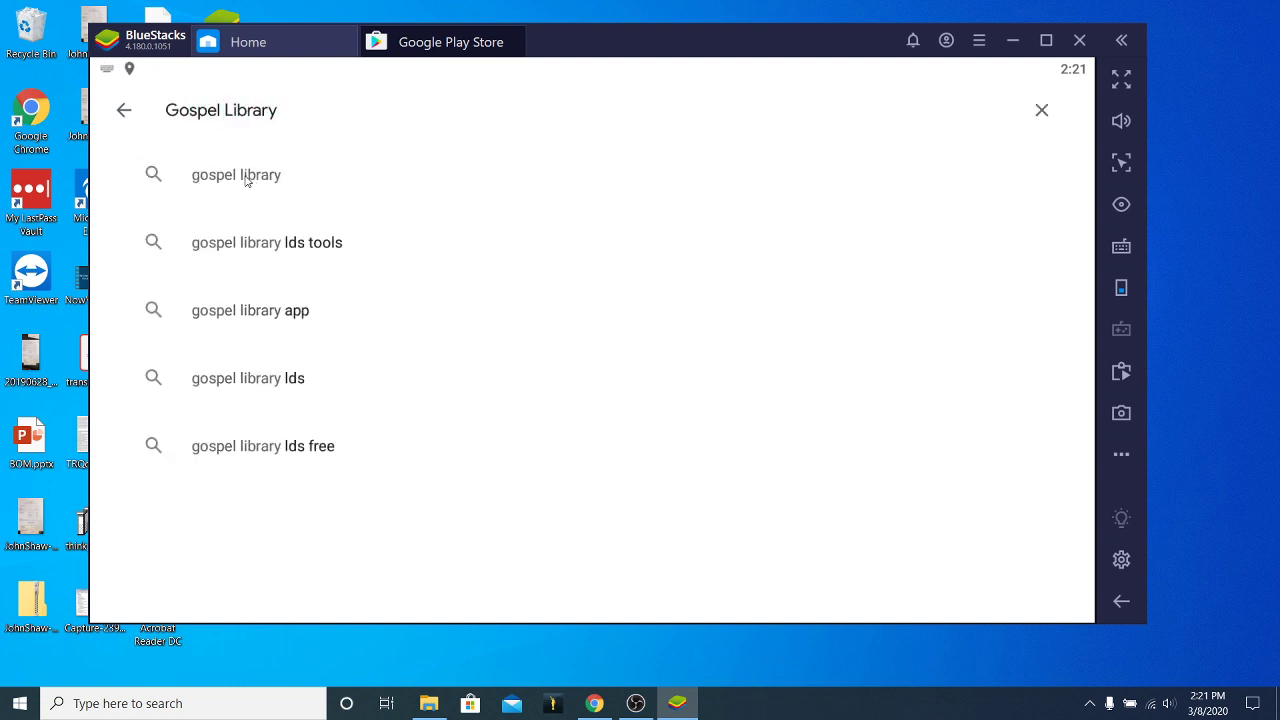
click(278, 177)
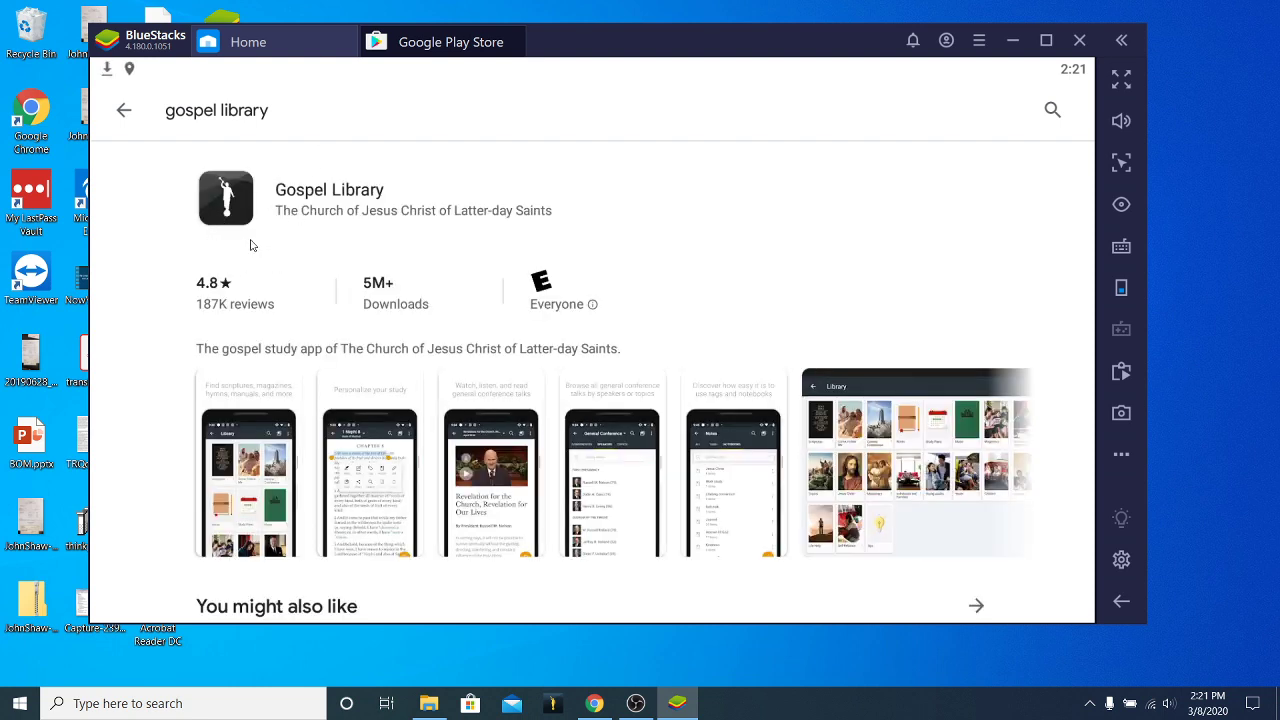
scroll(312, 262, down, 3)
scroll(808, 278, up, 3)
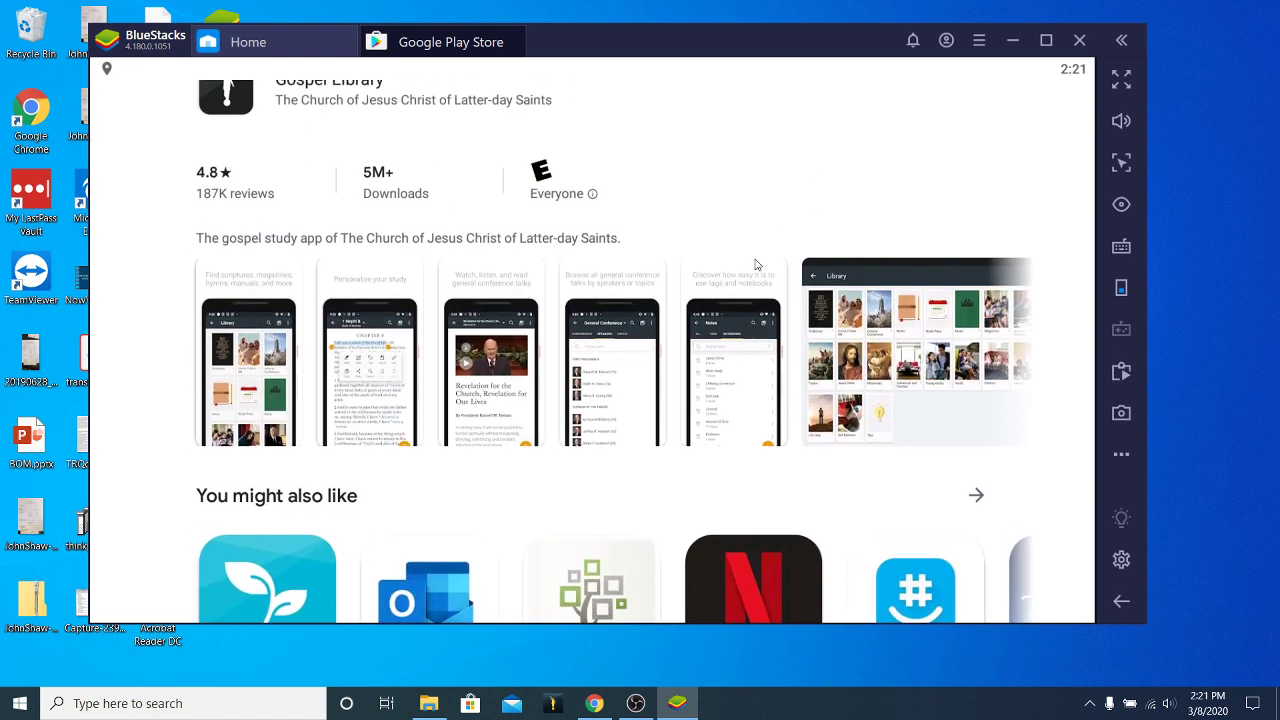
click(226, 196)
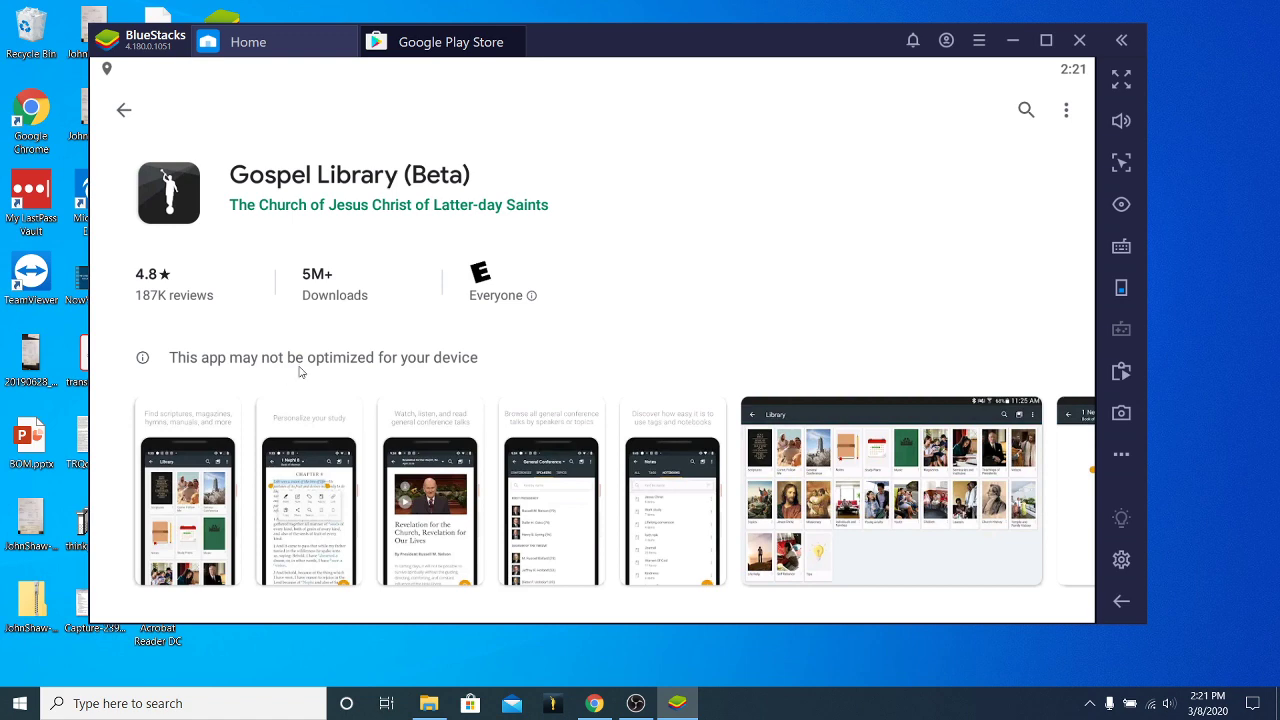
scroll(587, 314, down, 5)
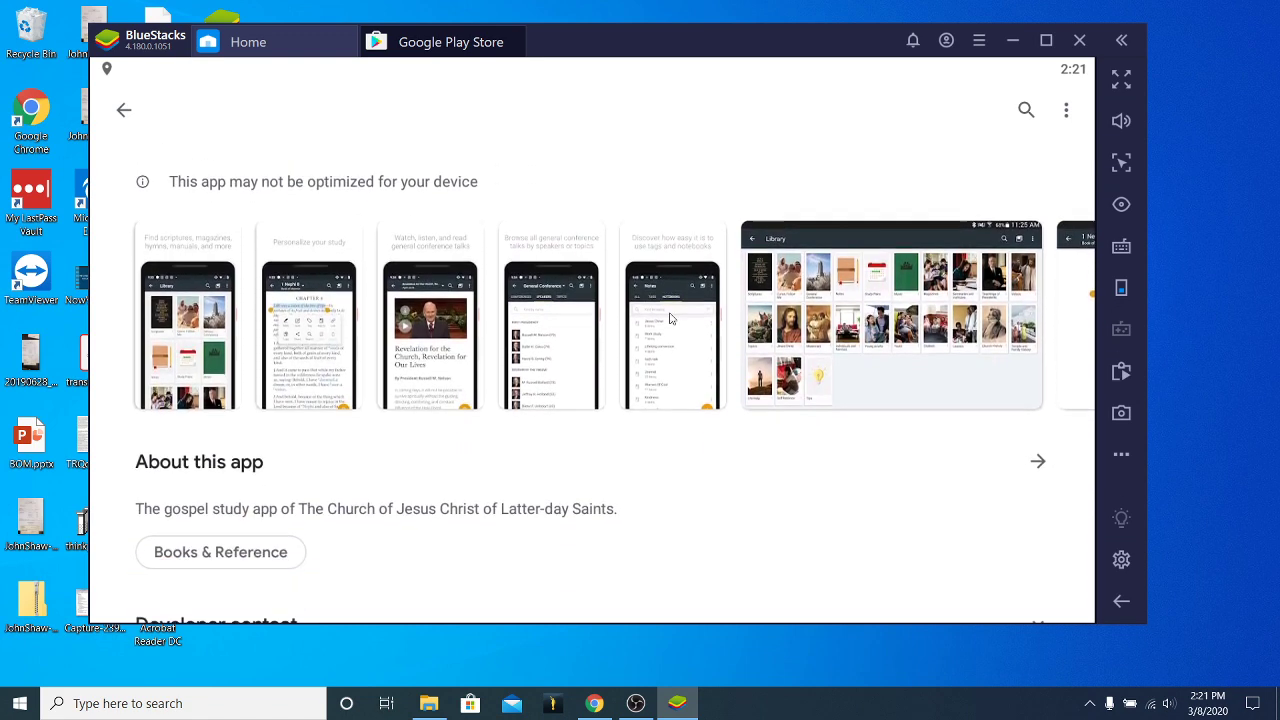
scroll(552, 309, up, 5)
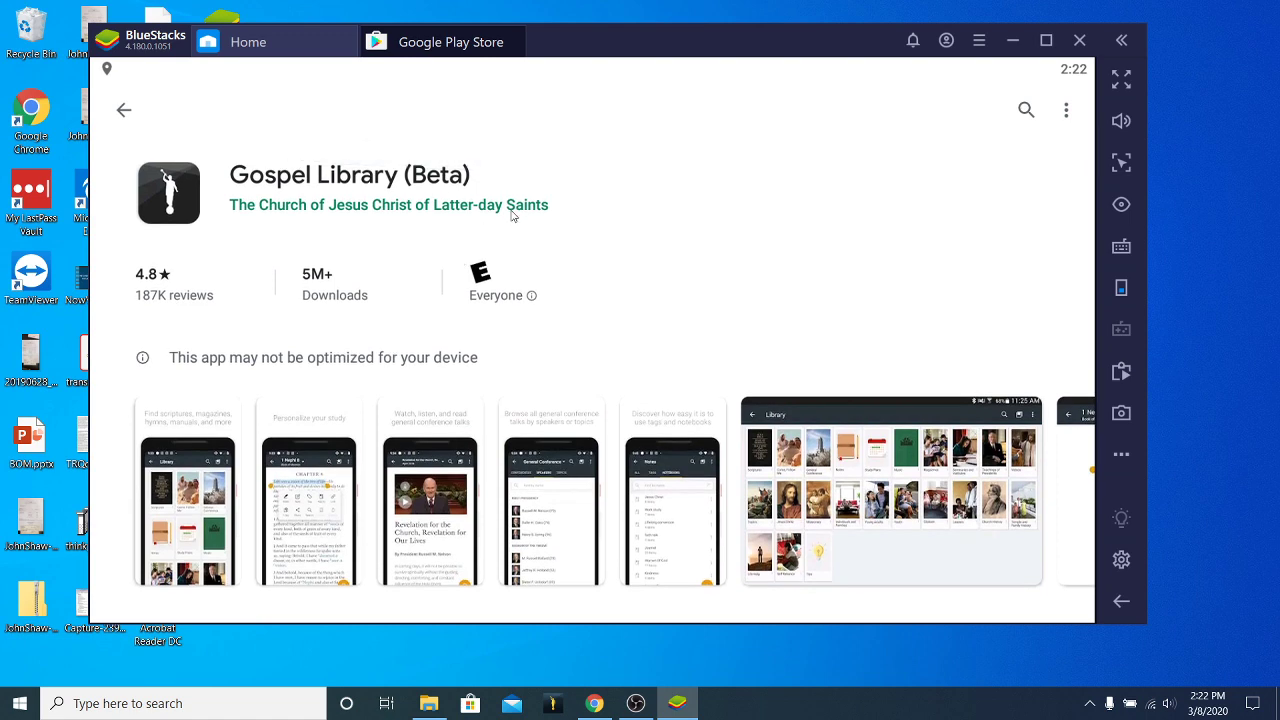
click(180, 203)
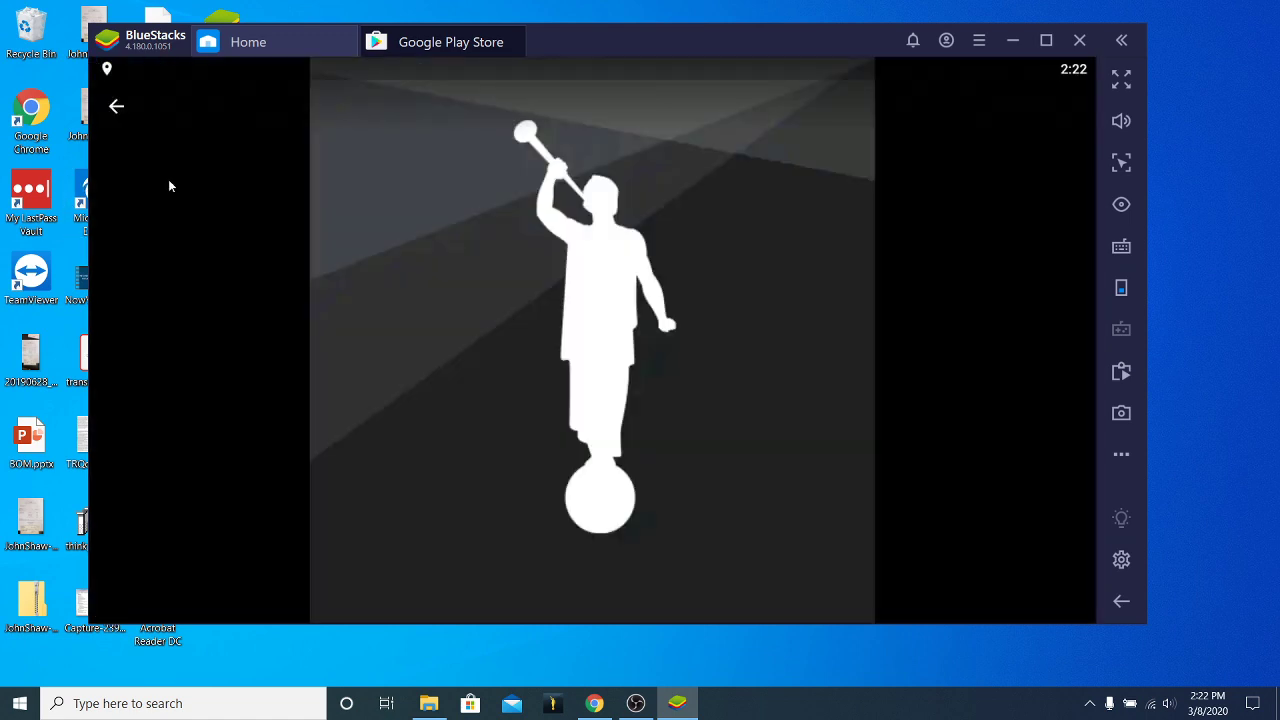
click(118, 106)
scroll(634, 269, down, 10)
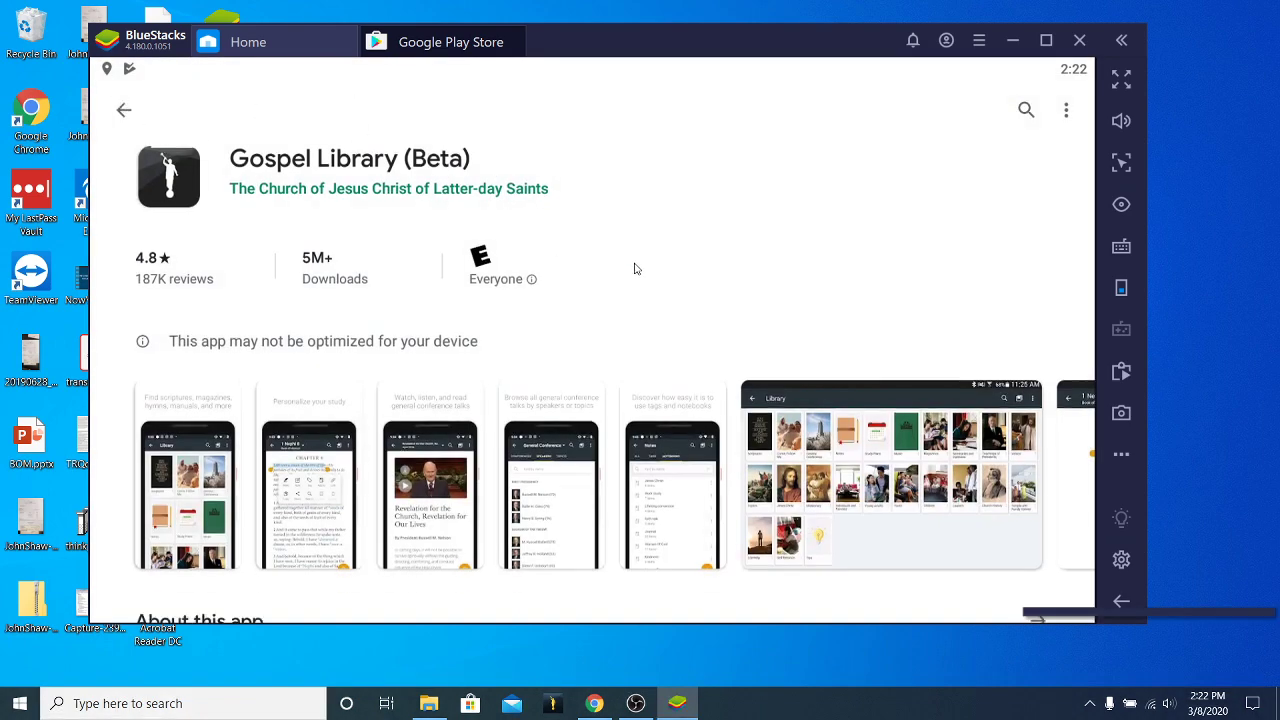
scroll(595, 363, down, 1)
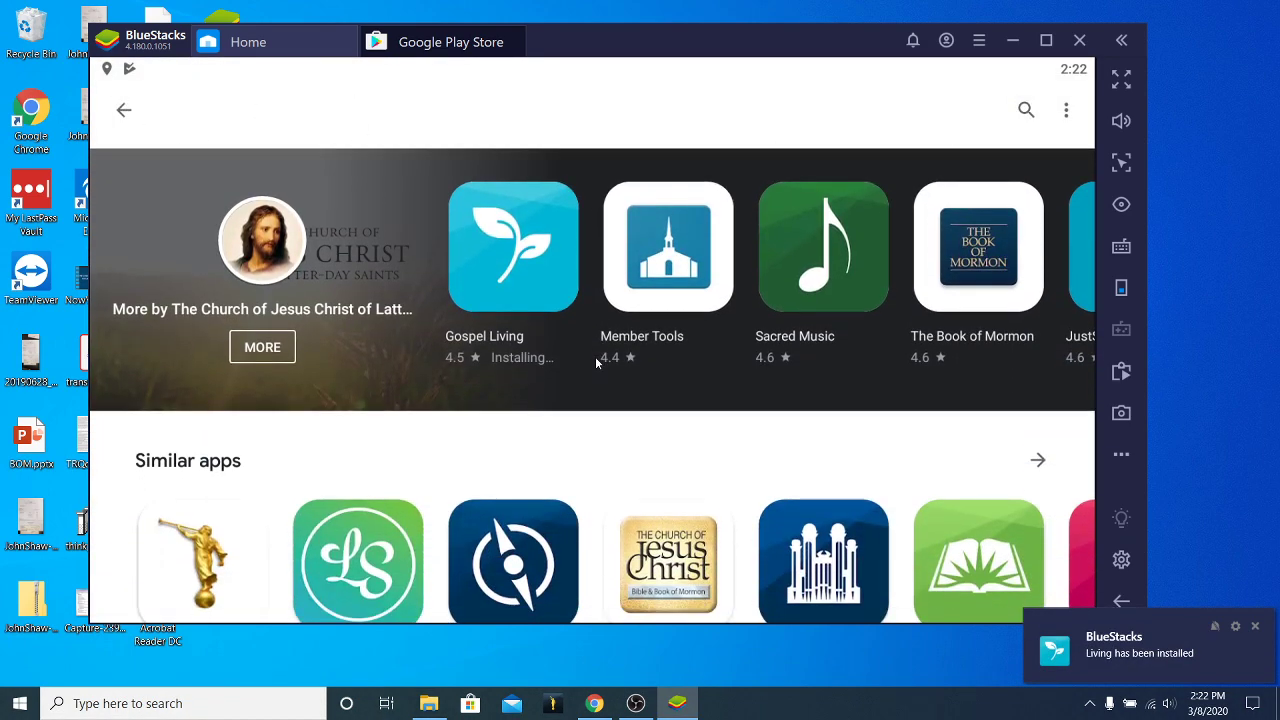
scroll(598, 368, down, 5)
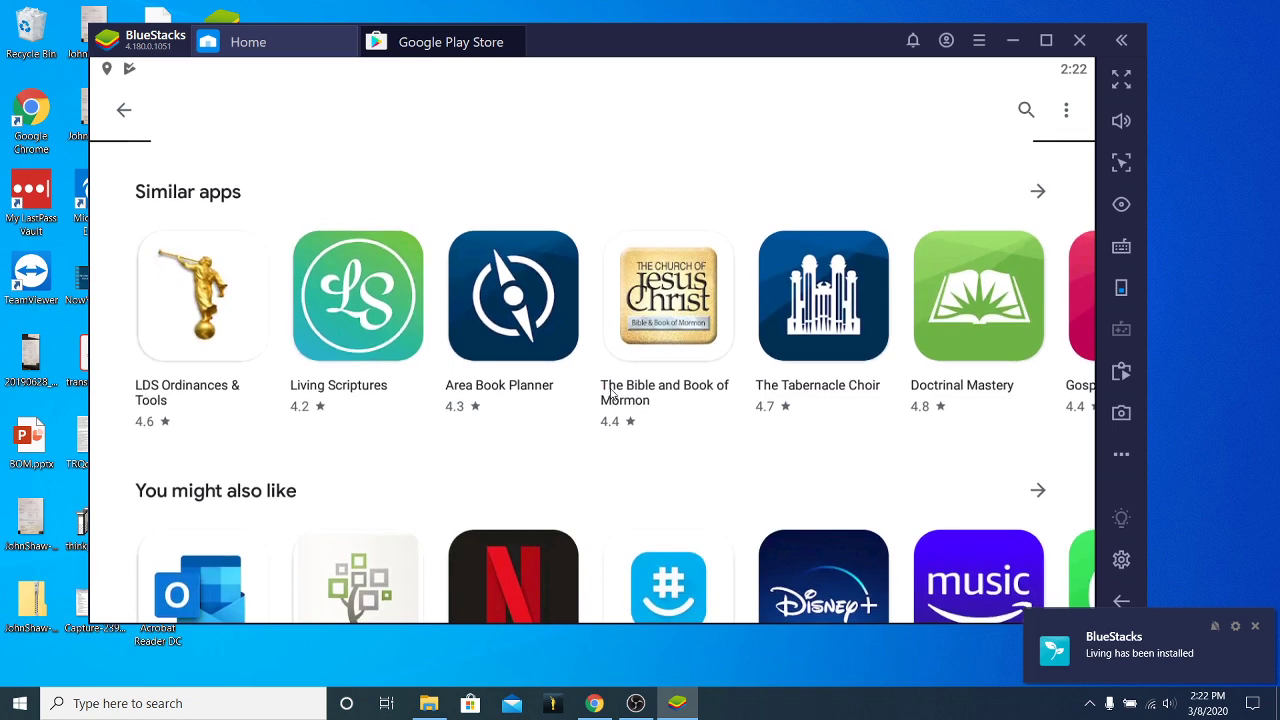
scroll(610, 394, up, 5)
scroll(610, 394, up, 5)
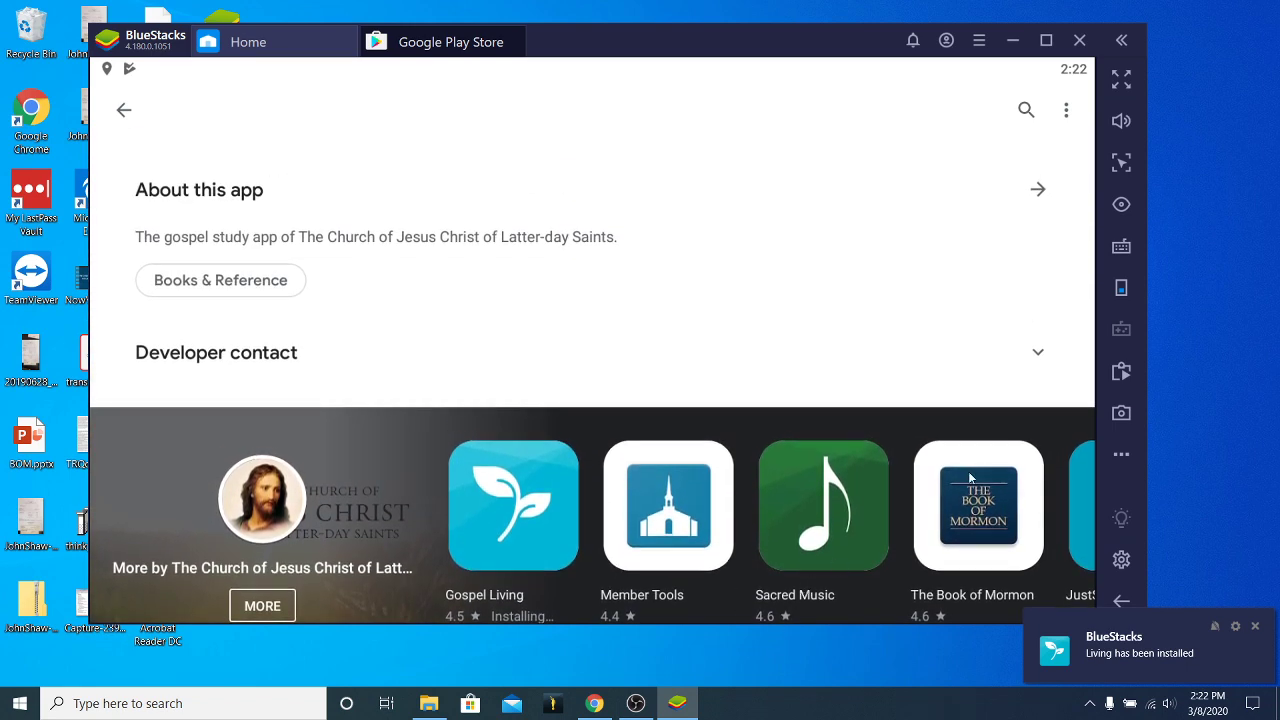
scroll(457, 391, down, 5)
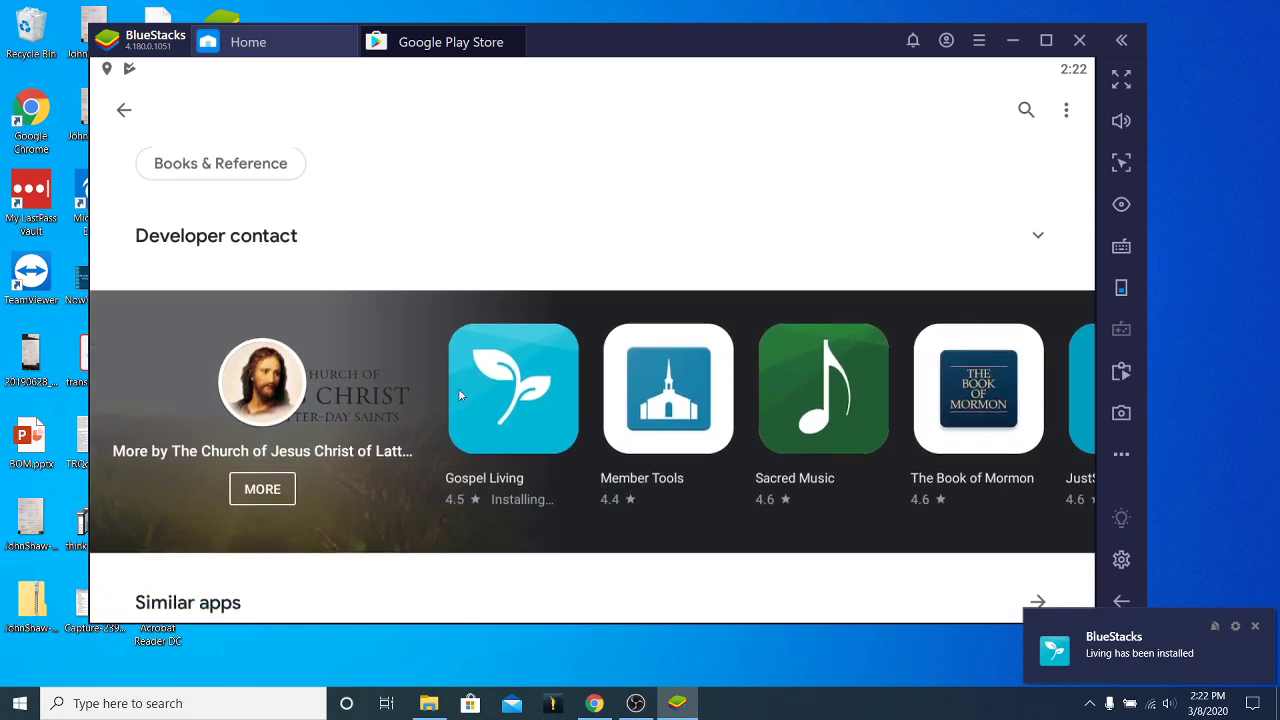
drag(616, 372, 366, 331)
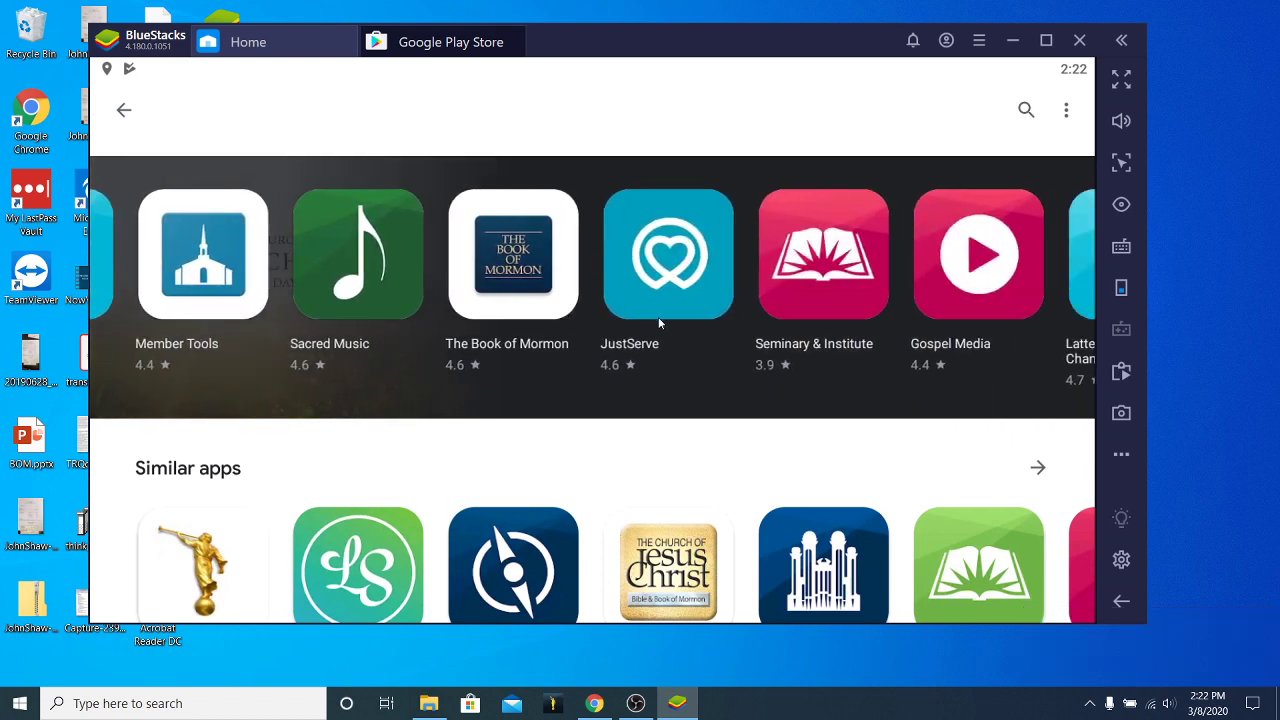
drag(1040, 265, 714, 307)
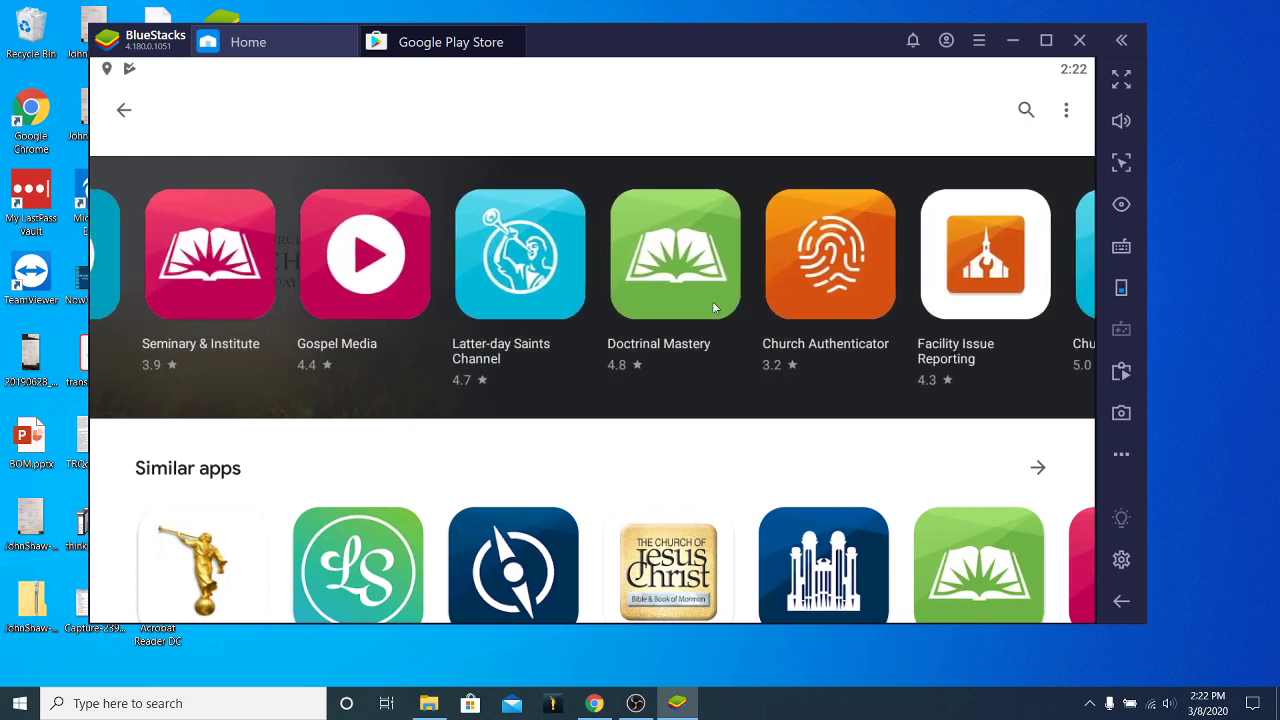
drag(399, 271, 750, 264)
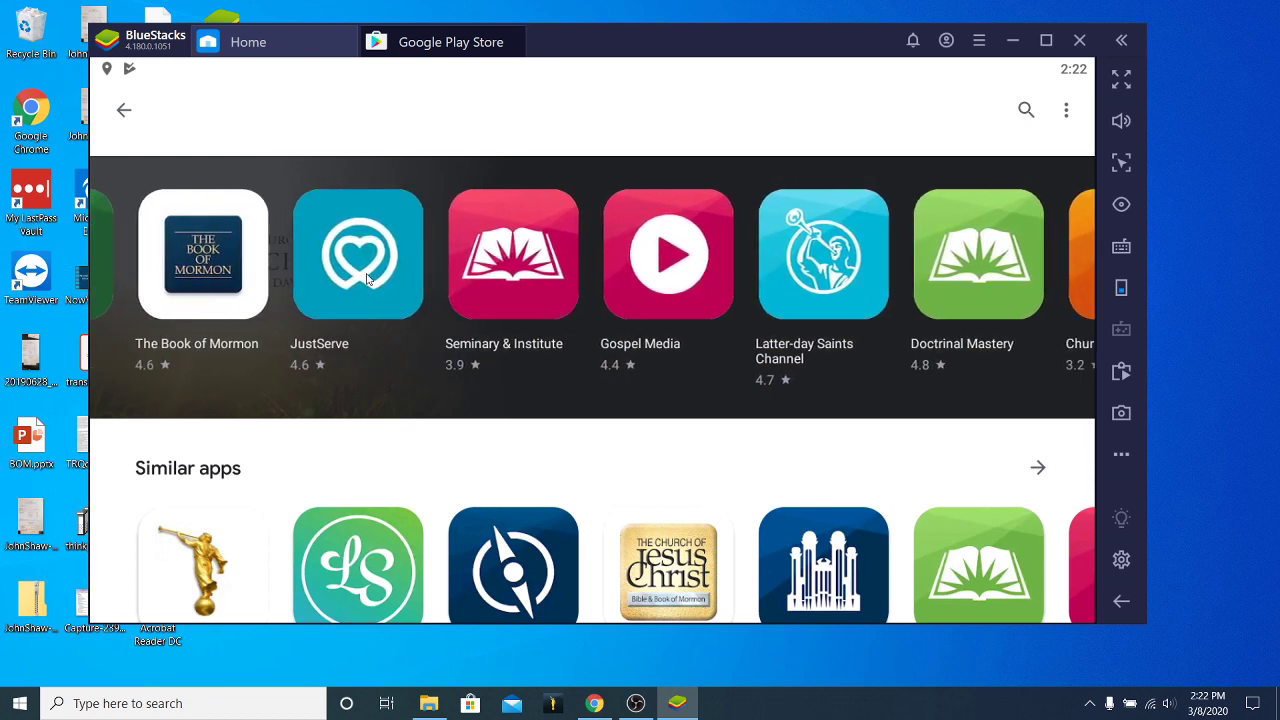
drag(366, 279, 812, 276)
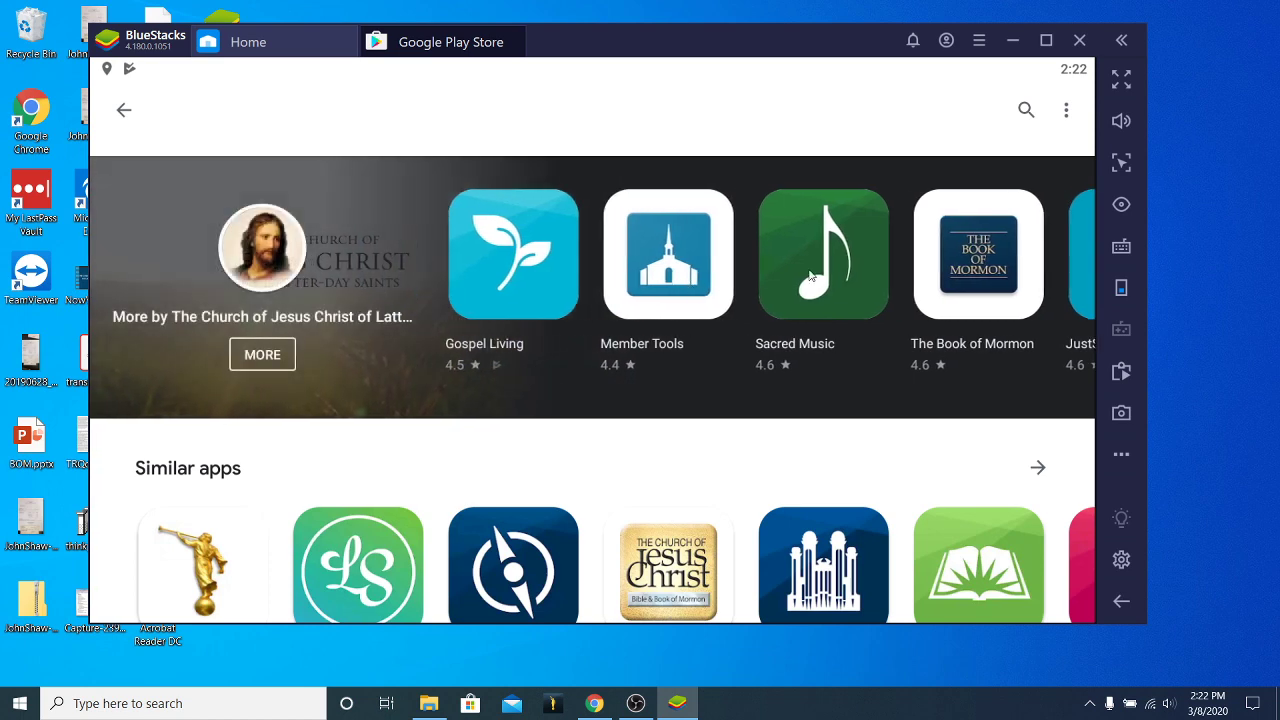
scroll(668, 282, down, 3)
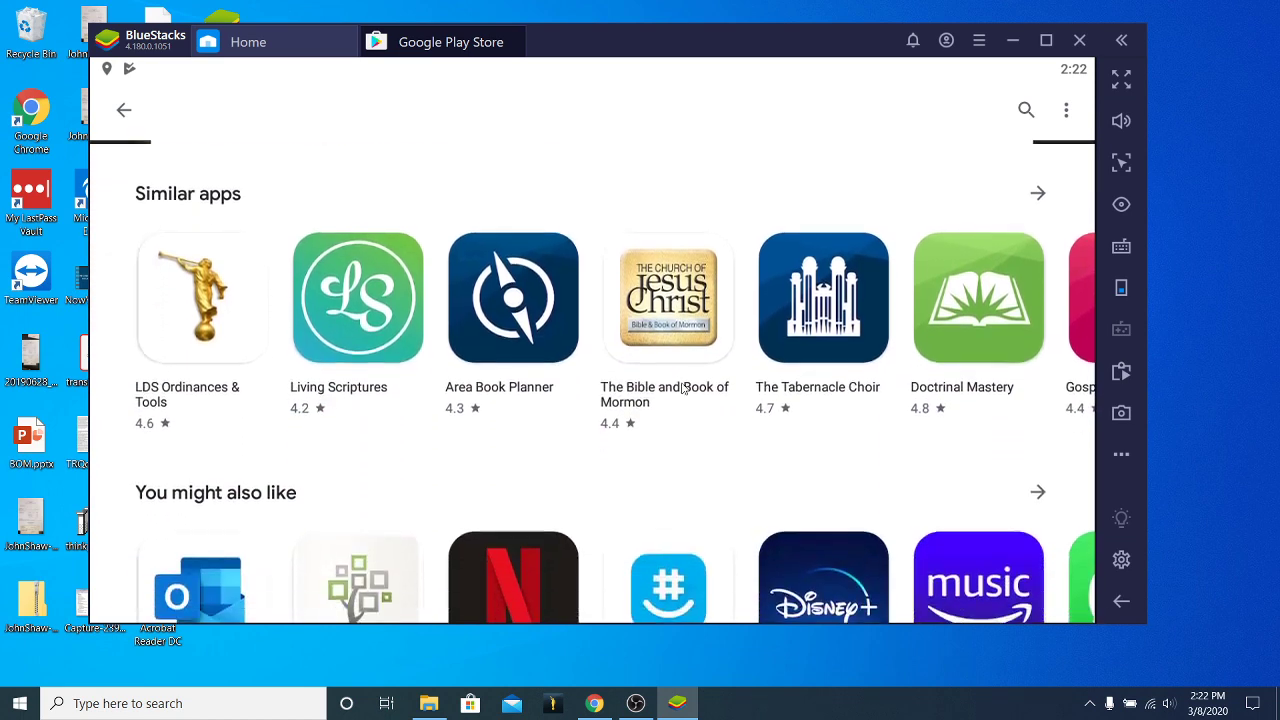
scroll(660, 383, up, 5)
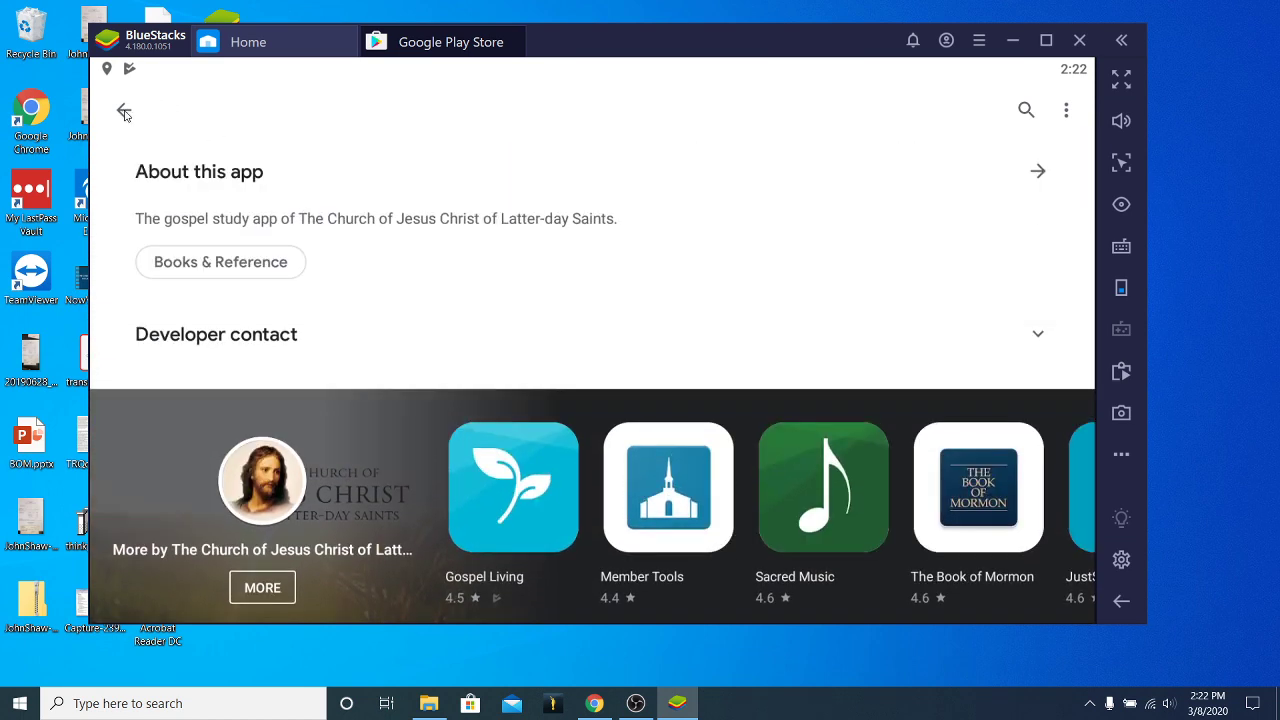
Search the Play Store for 'gospel library app' and open the Gospel Library store page.
click(283, 118)
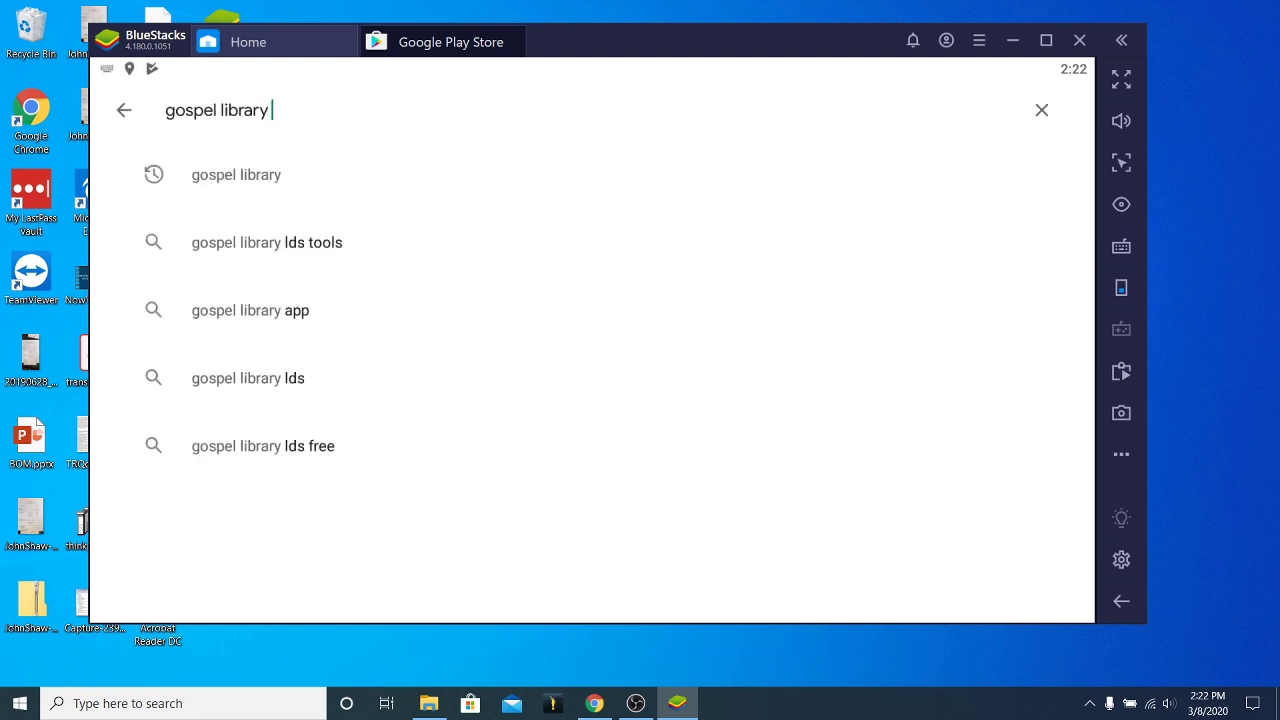
text(app)
key(Return)
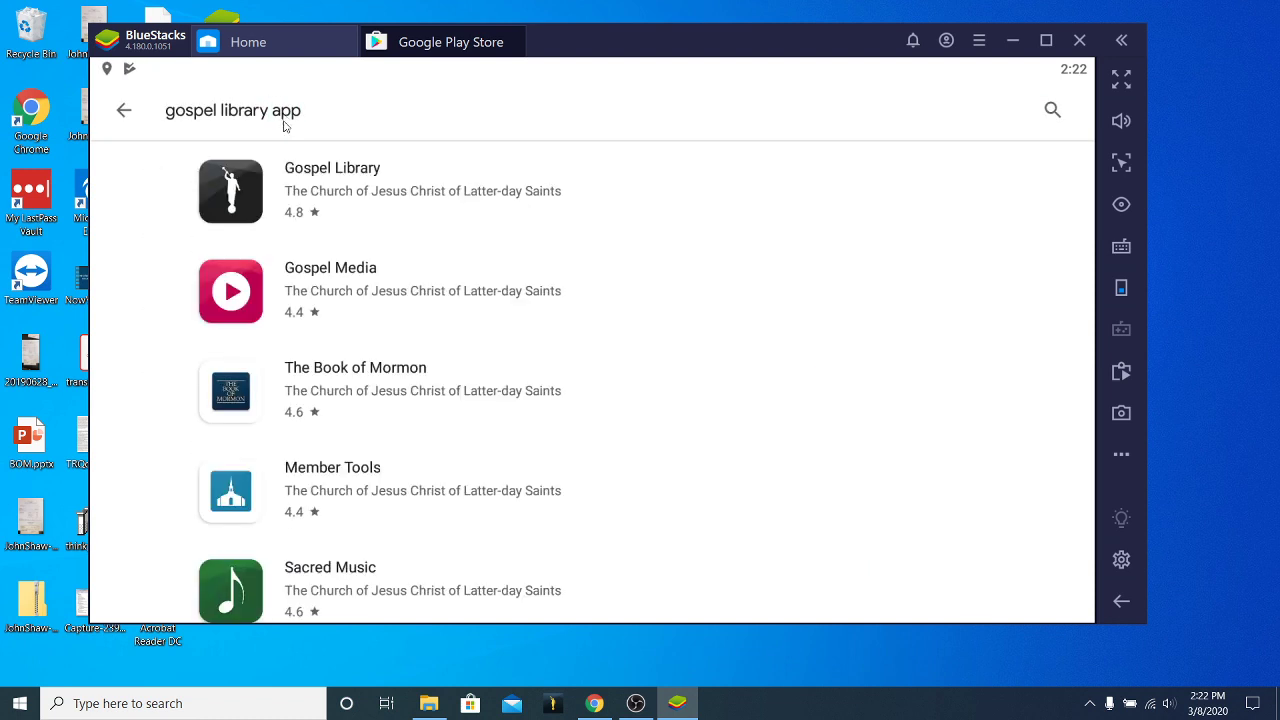
click(252, 188)
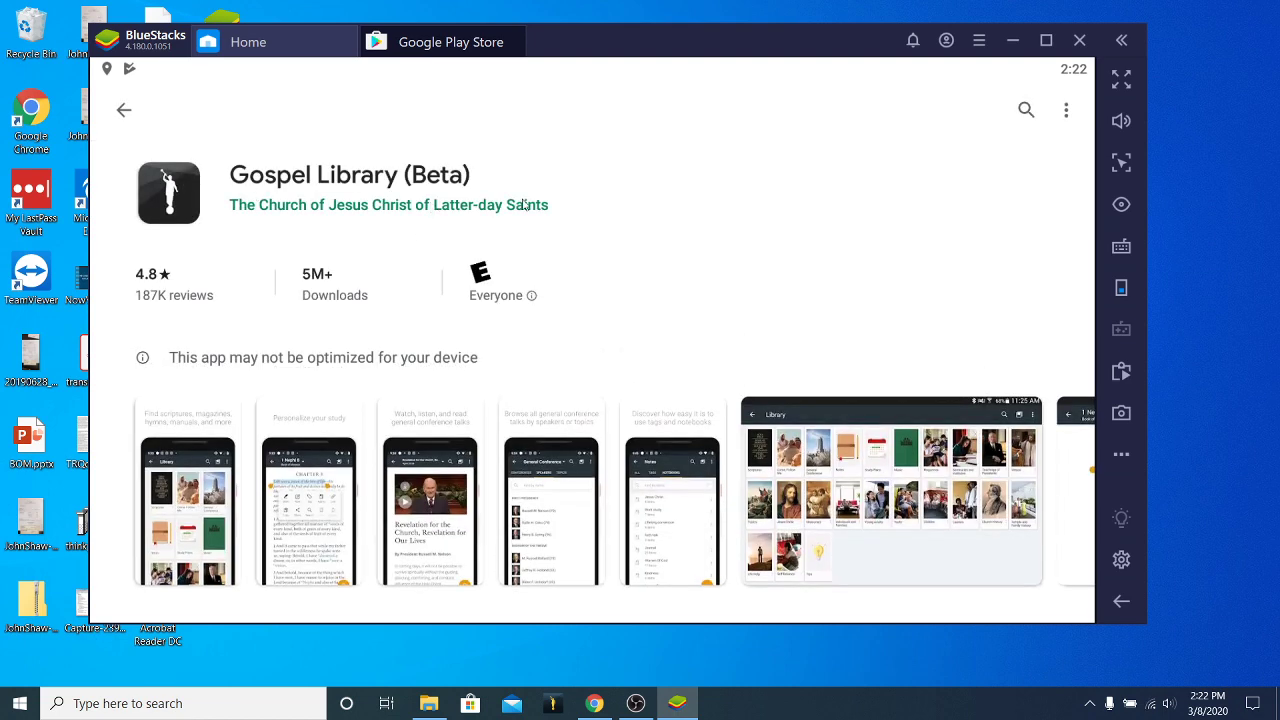
scroll(223, 163, down, 3)
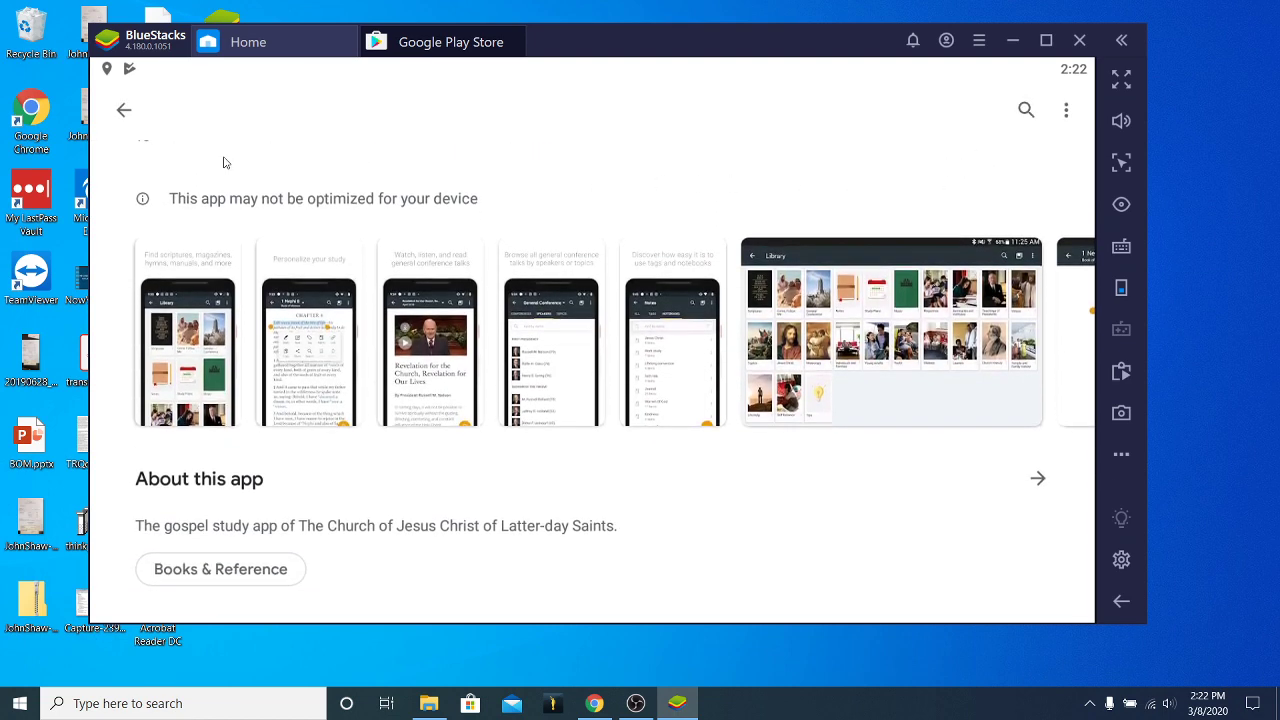
Back out of the Play Store to the BlueStacks Home tab showing the installed apps.
click(123, 110)
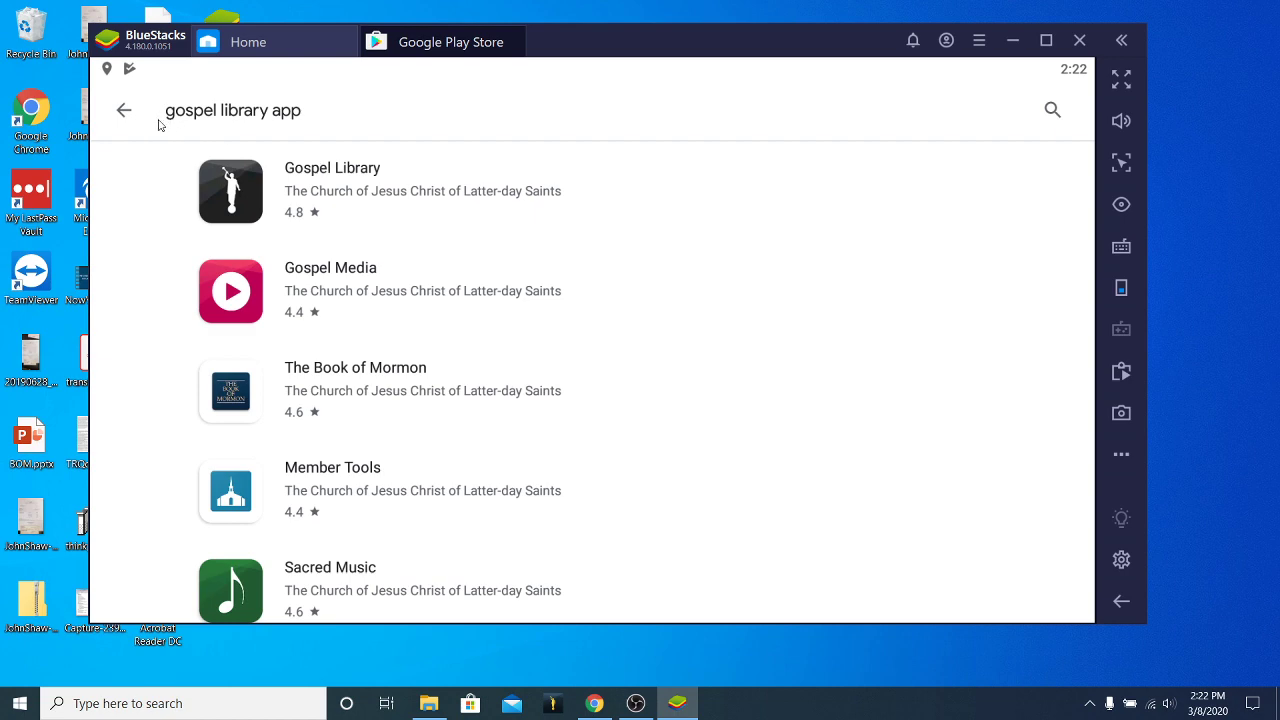
click(122, 112)
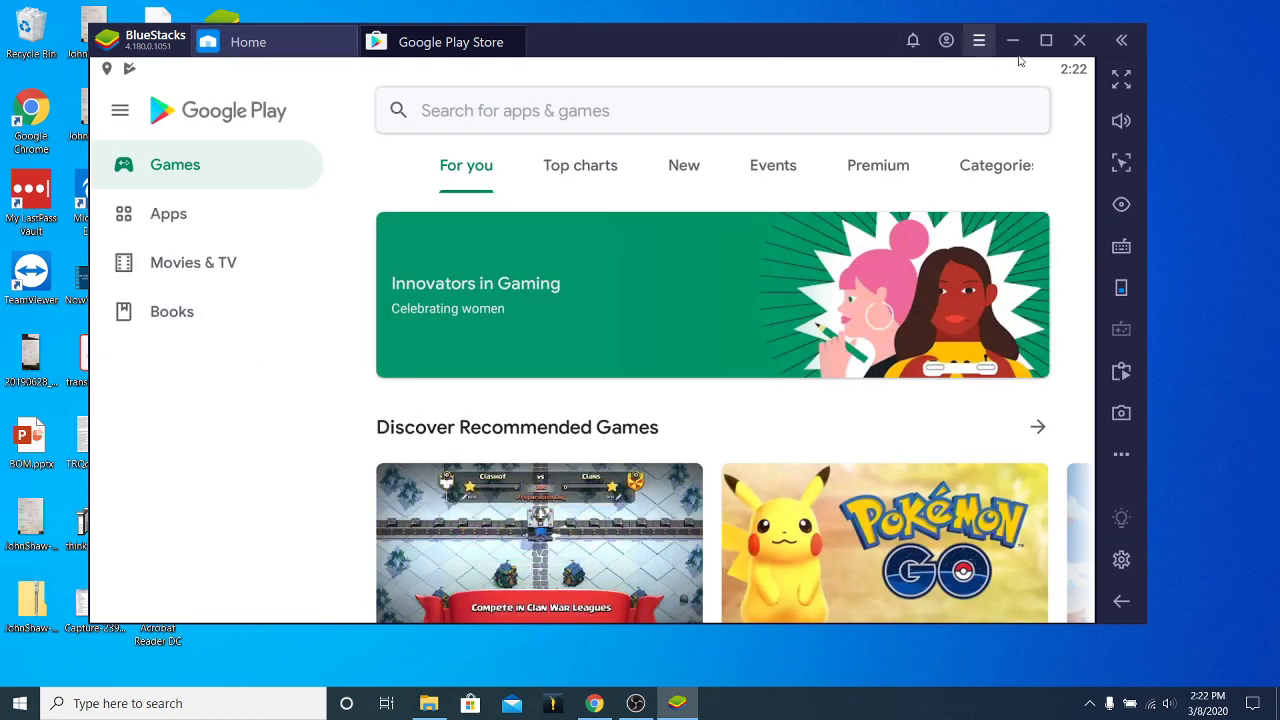
click(250, 42)
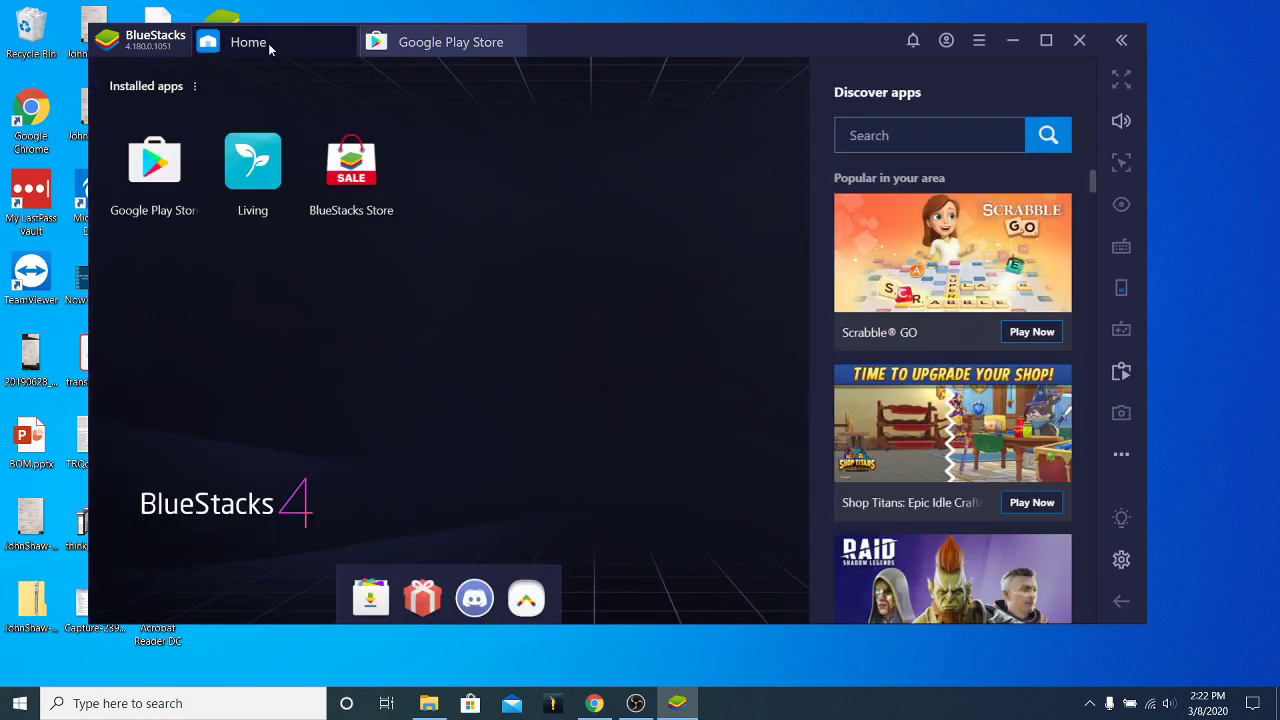
Launch Living from the Home screen and get past the 'Start Exploring!' welcome screen.
click(256, 166)
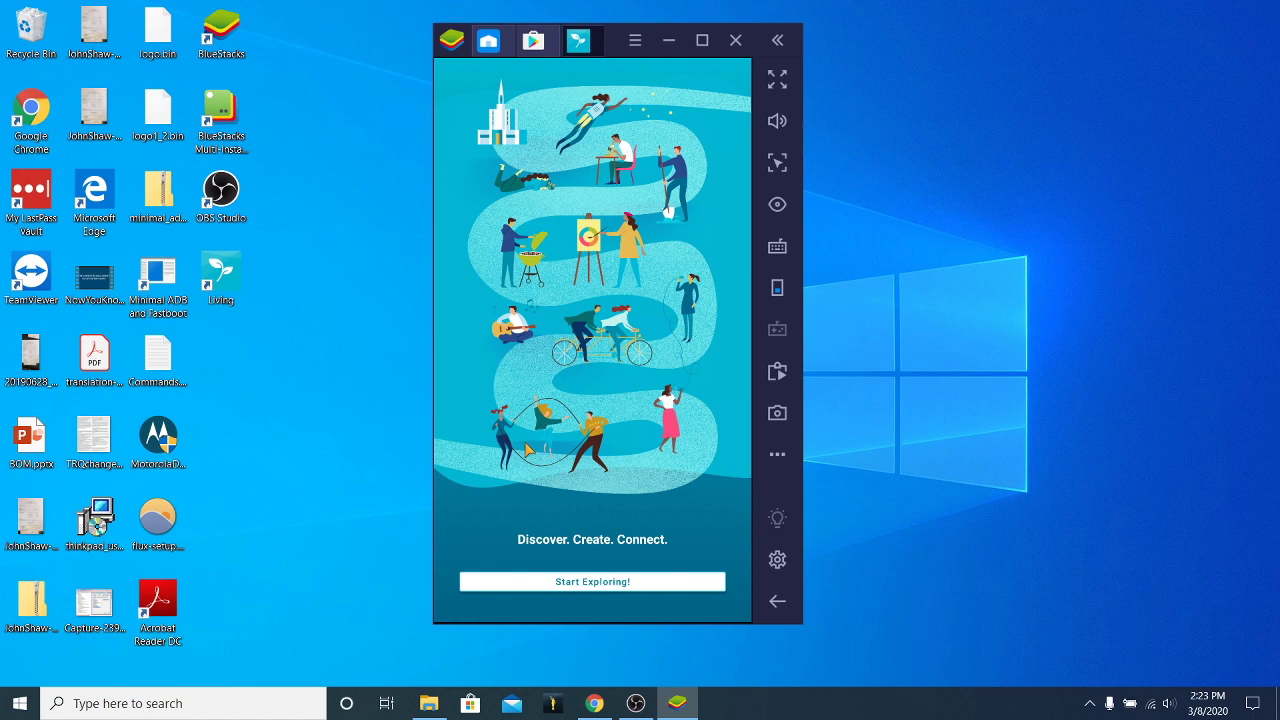
click(584, 590)
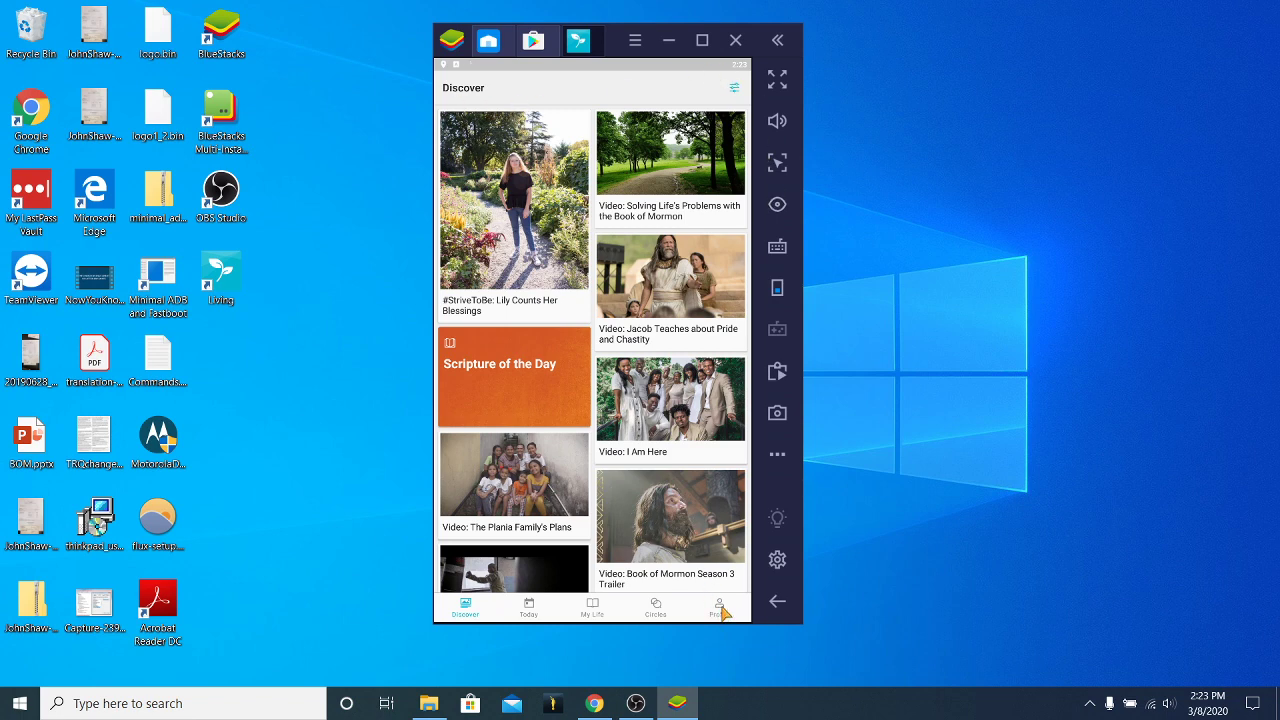
From the Profile page, open Church Account sign-in and enter the account username and password.
click(720, 608)
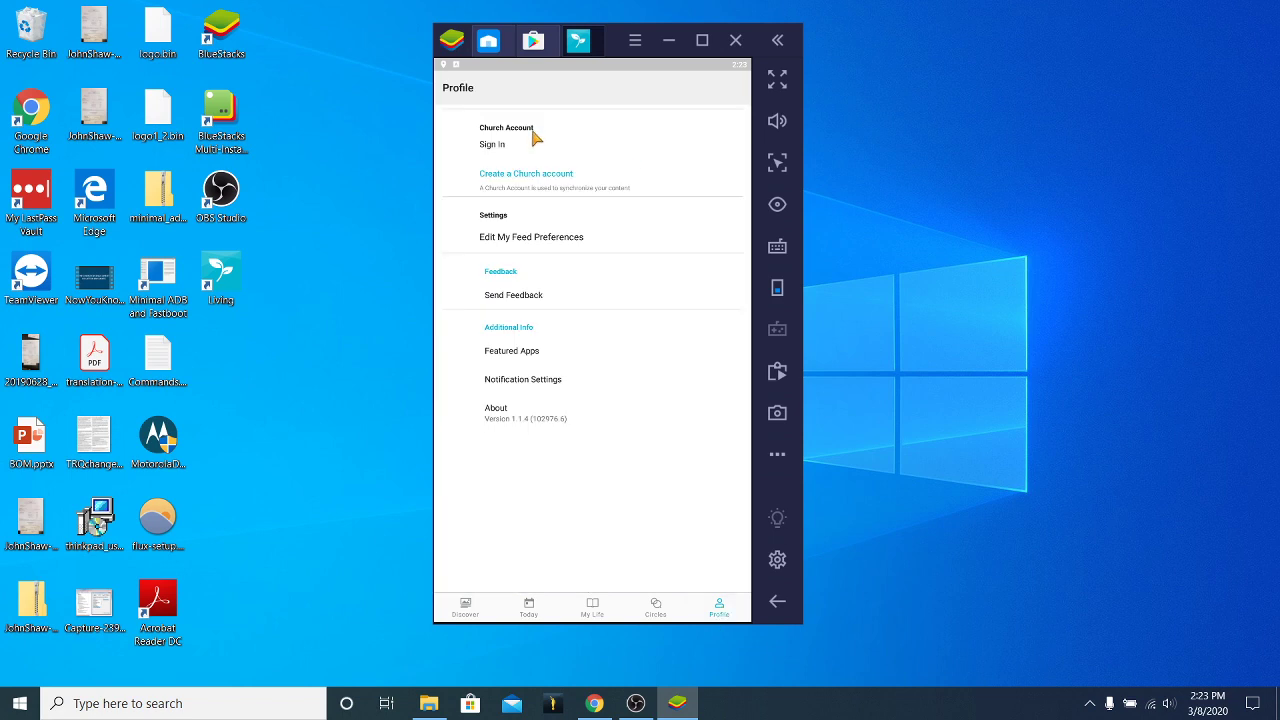
click(500, 144)
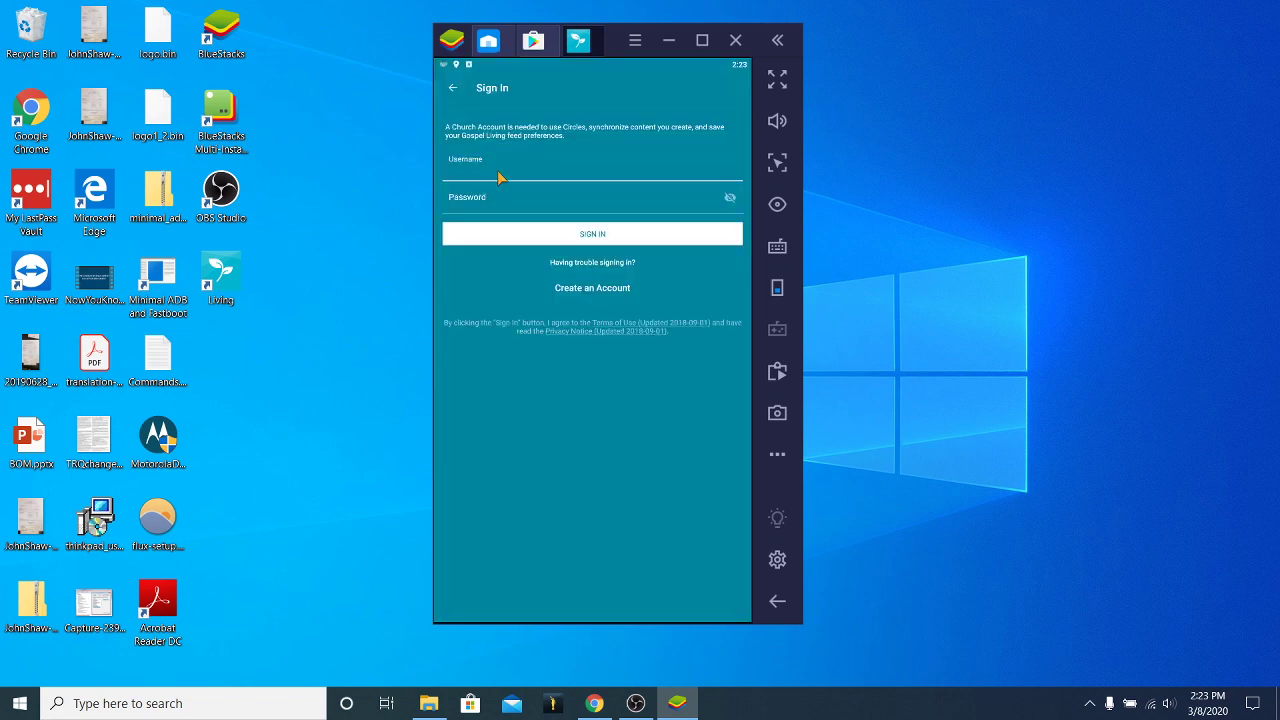
click(590, 201)
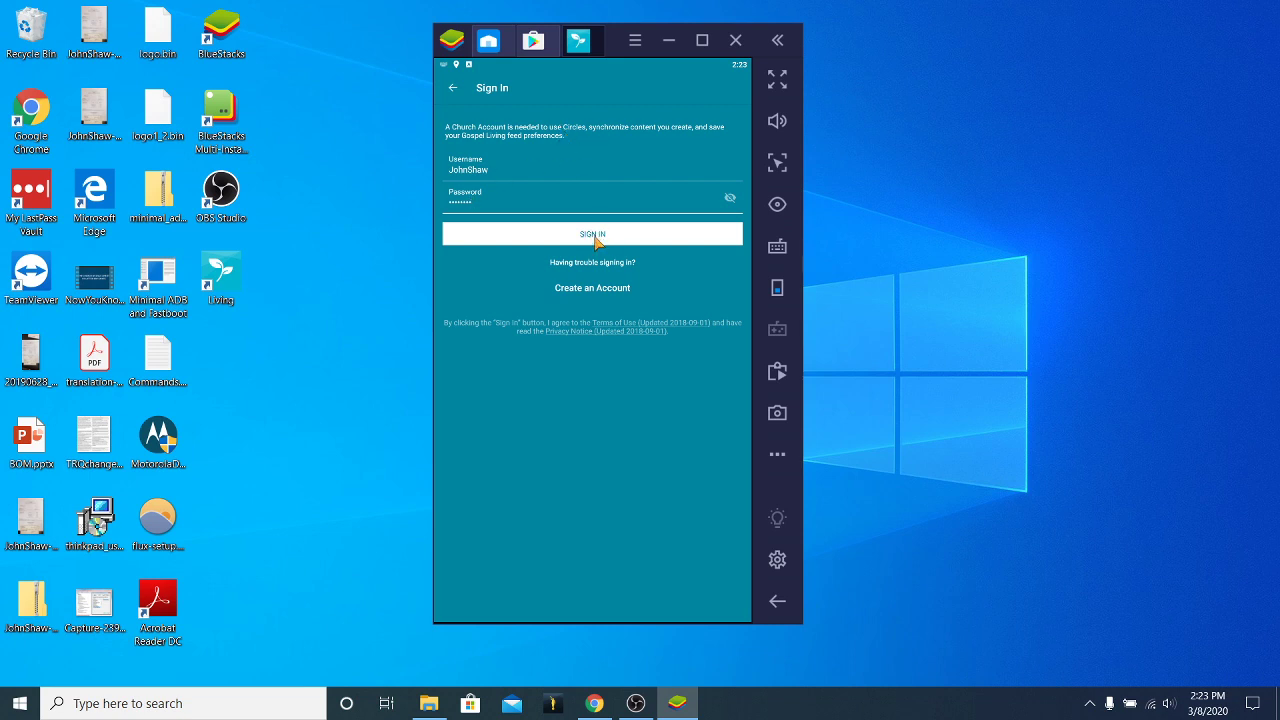
click(595, 236)
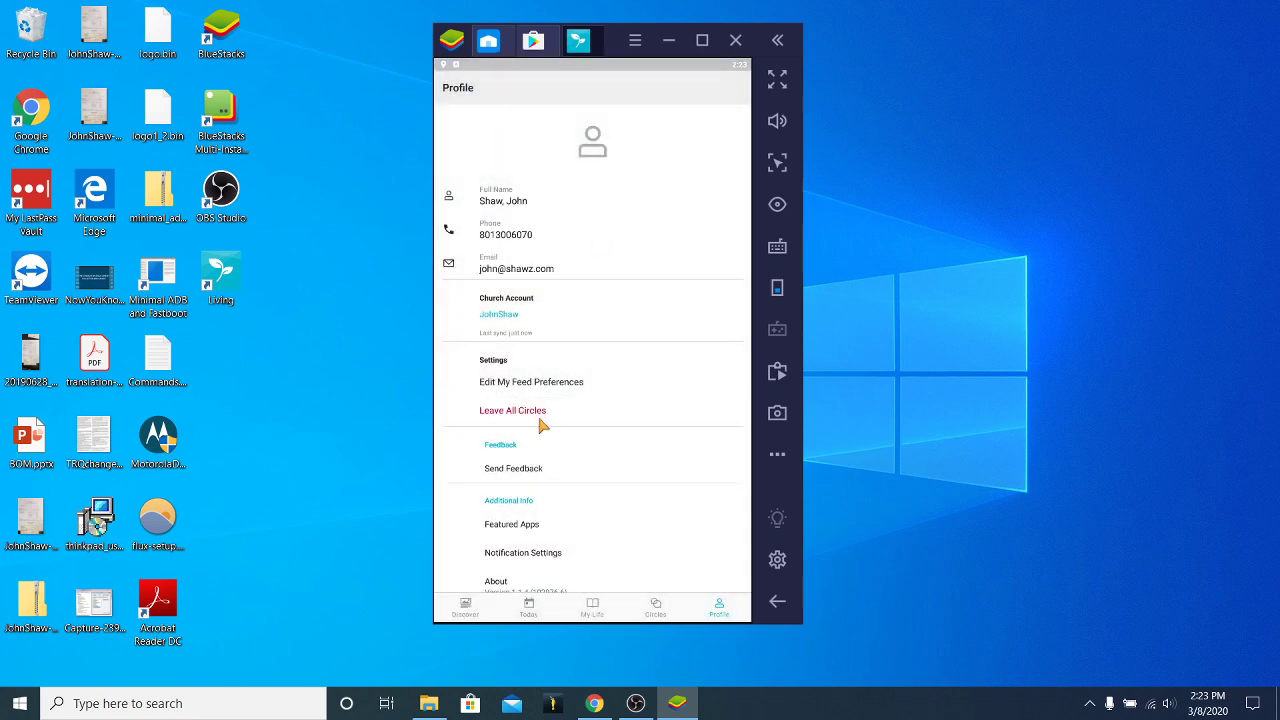
Open and read the #StriveToBe: Lily Counts Her Blessings article, then close it to the feed.
click(466, 610)
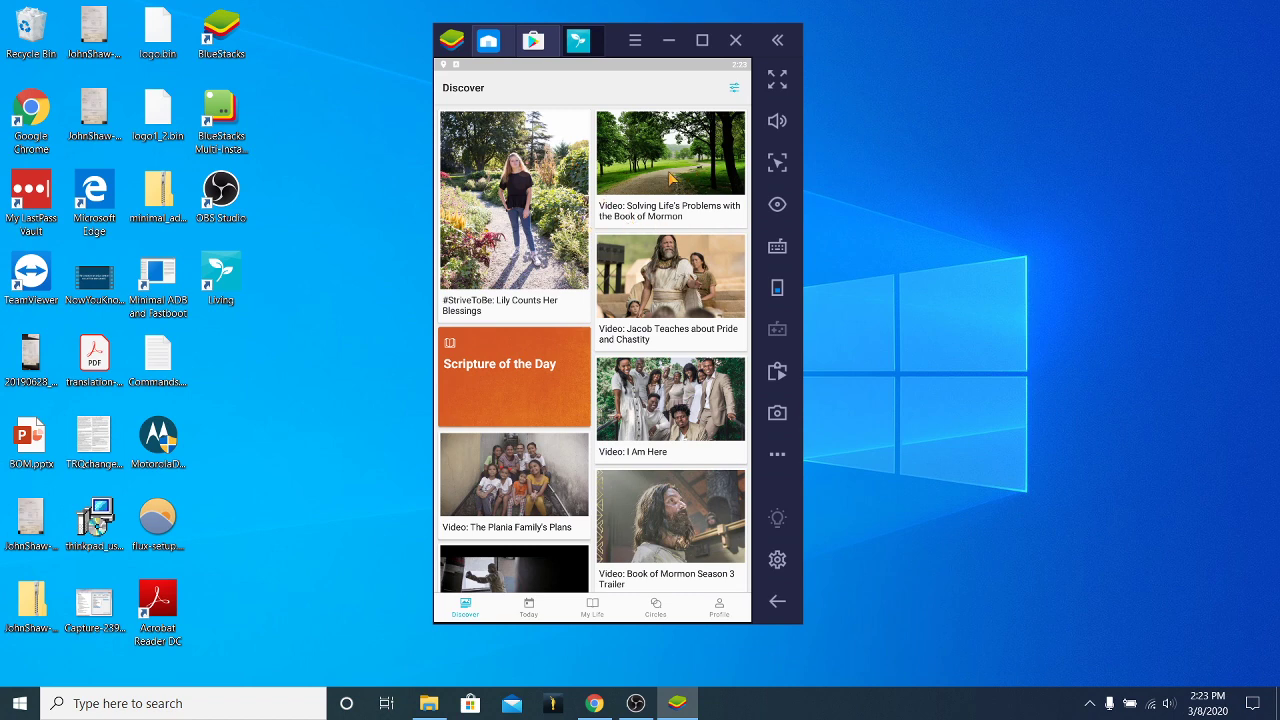
click(500, 262)
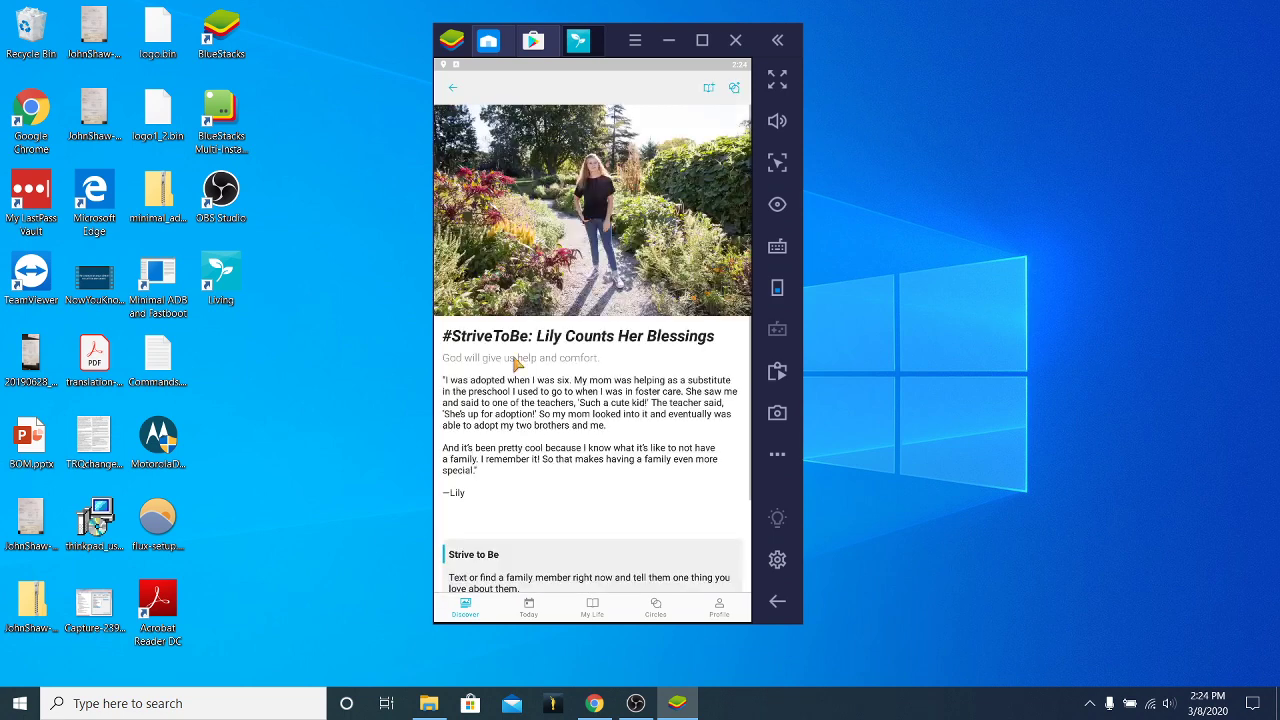
scroll(572, 378, down, 1)
scroll(572, 378, up, 1)
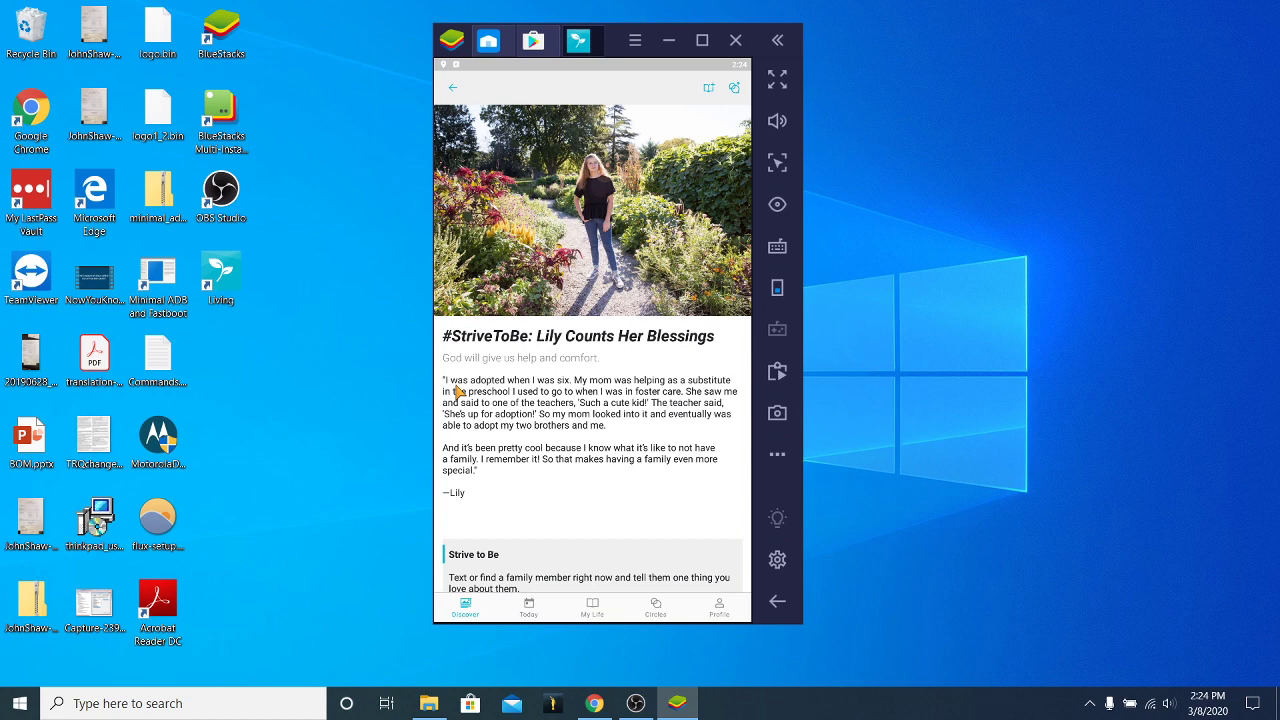
scroll(510, 412, down, 1)
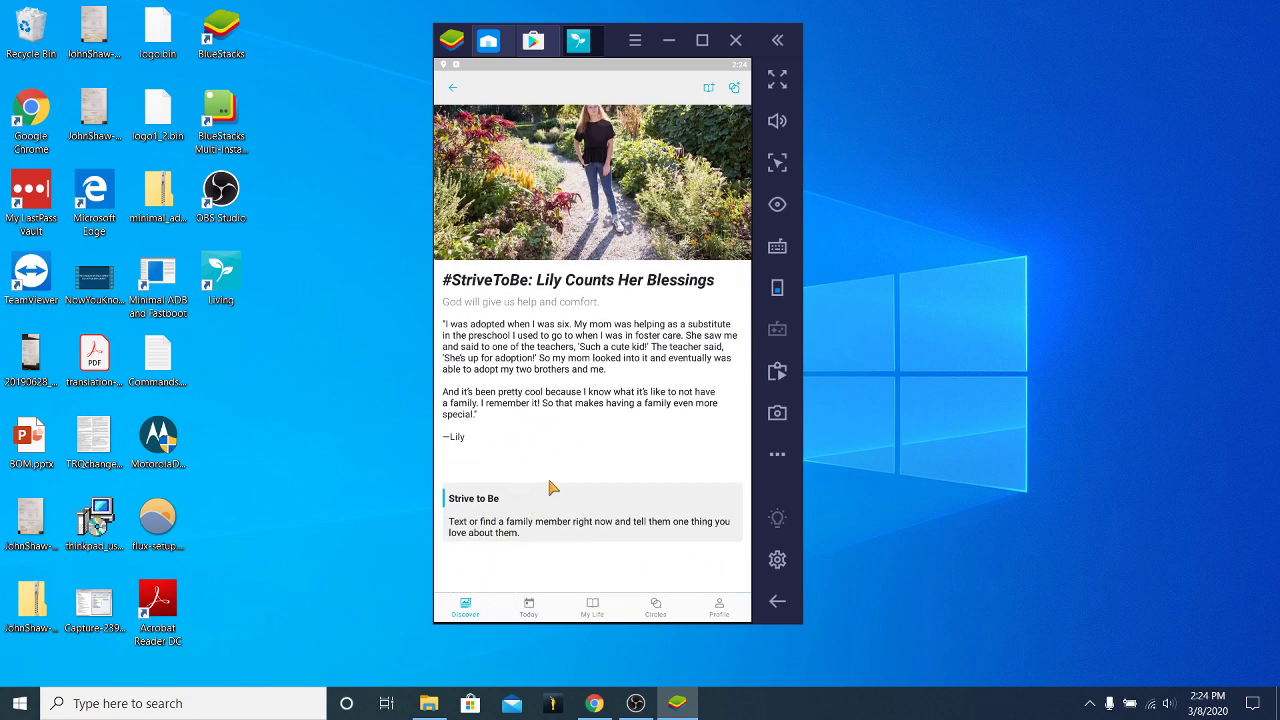
click(453, 88)
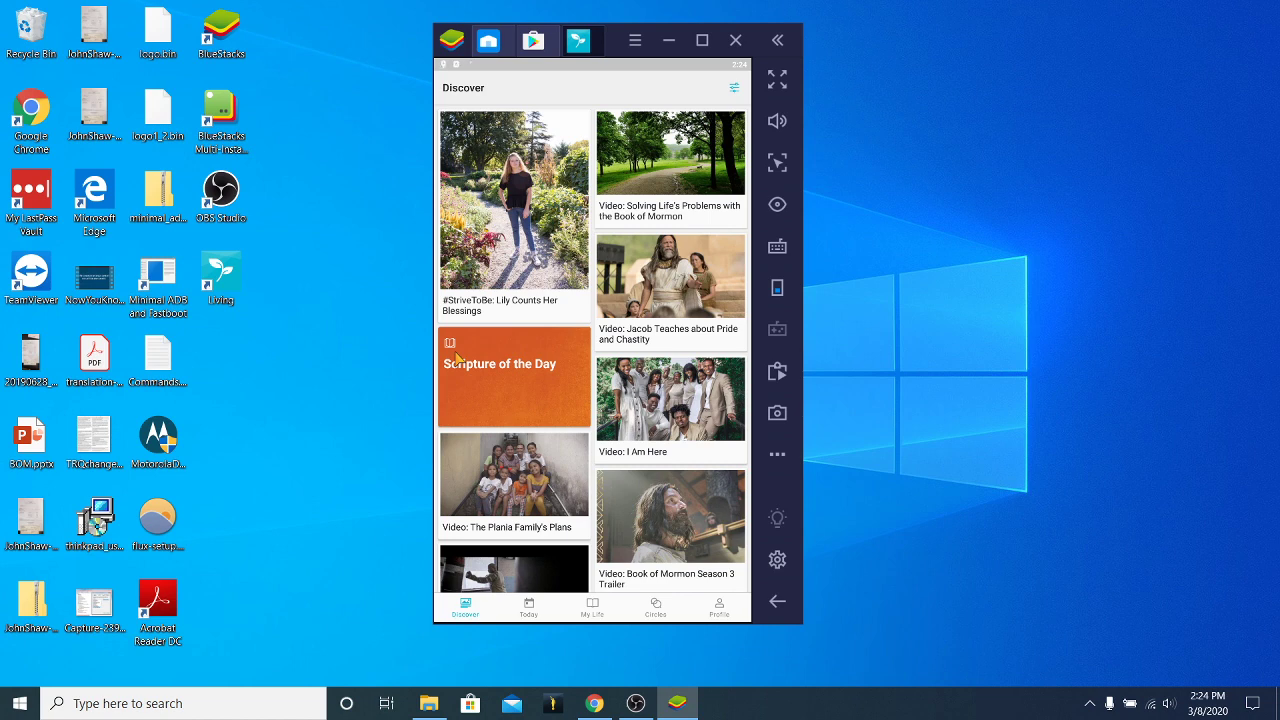
Open the Scripture of the Day passage in the browser and switch between it and Living.
click(455, 356)
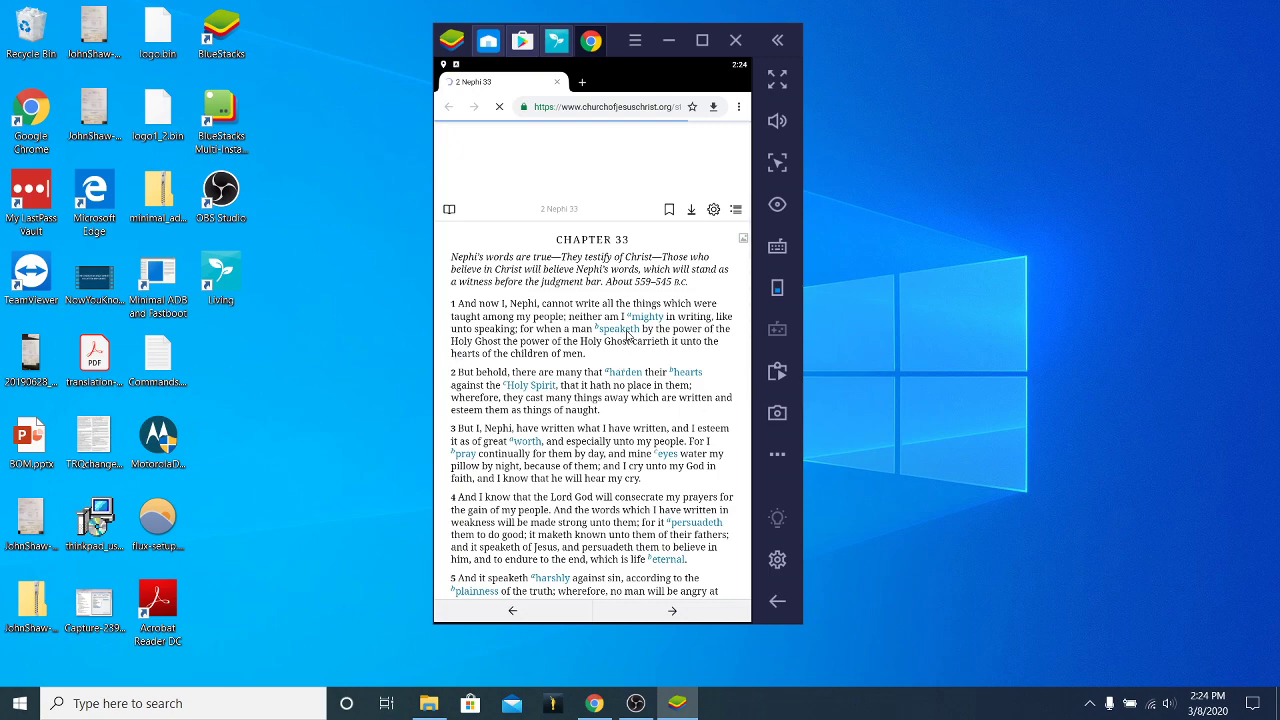
scroll(624, 365, down, 10)
scroll(605, 385, up, 10)
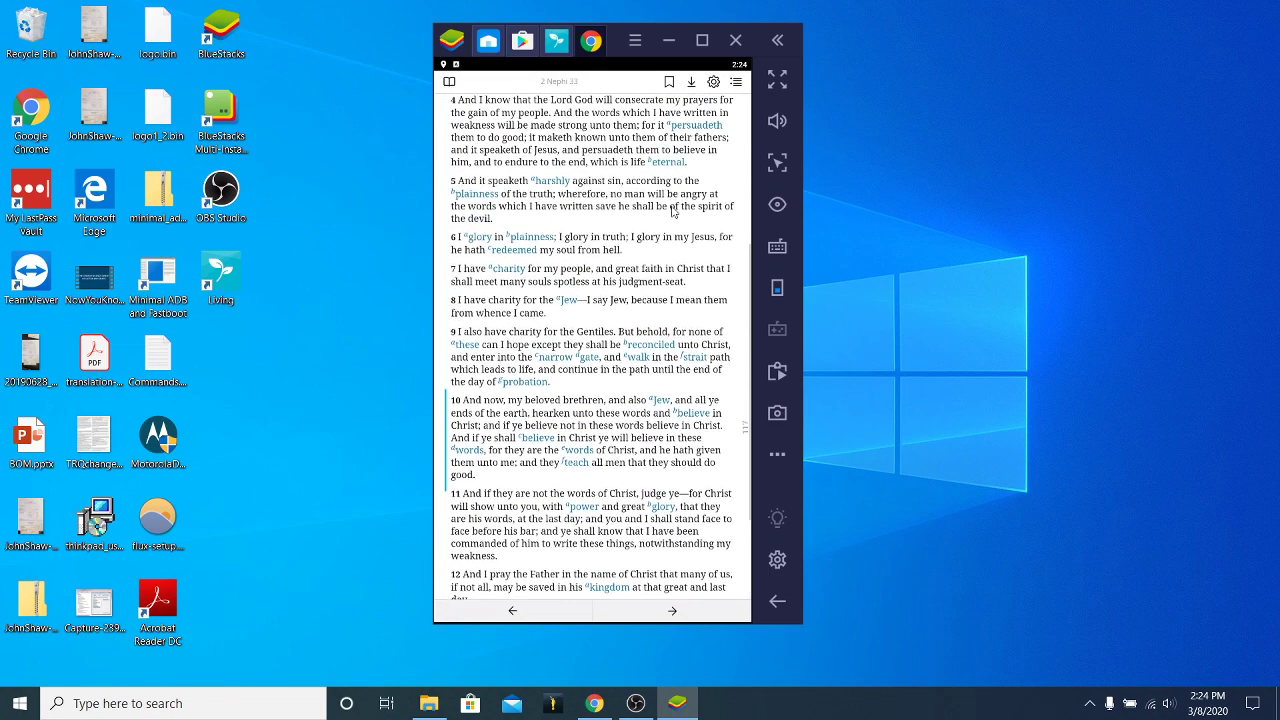
click(557, 41)
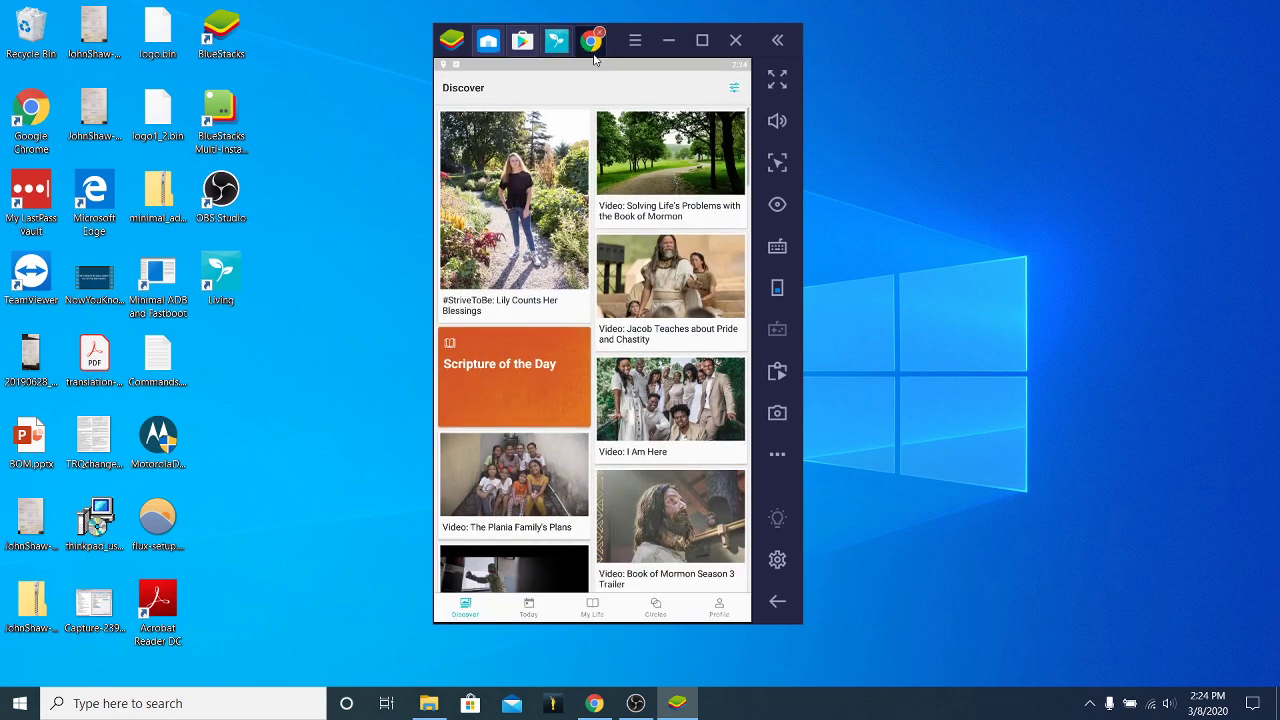
click(592, 44)
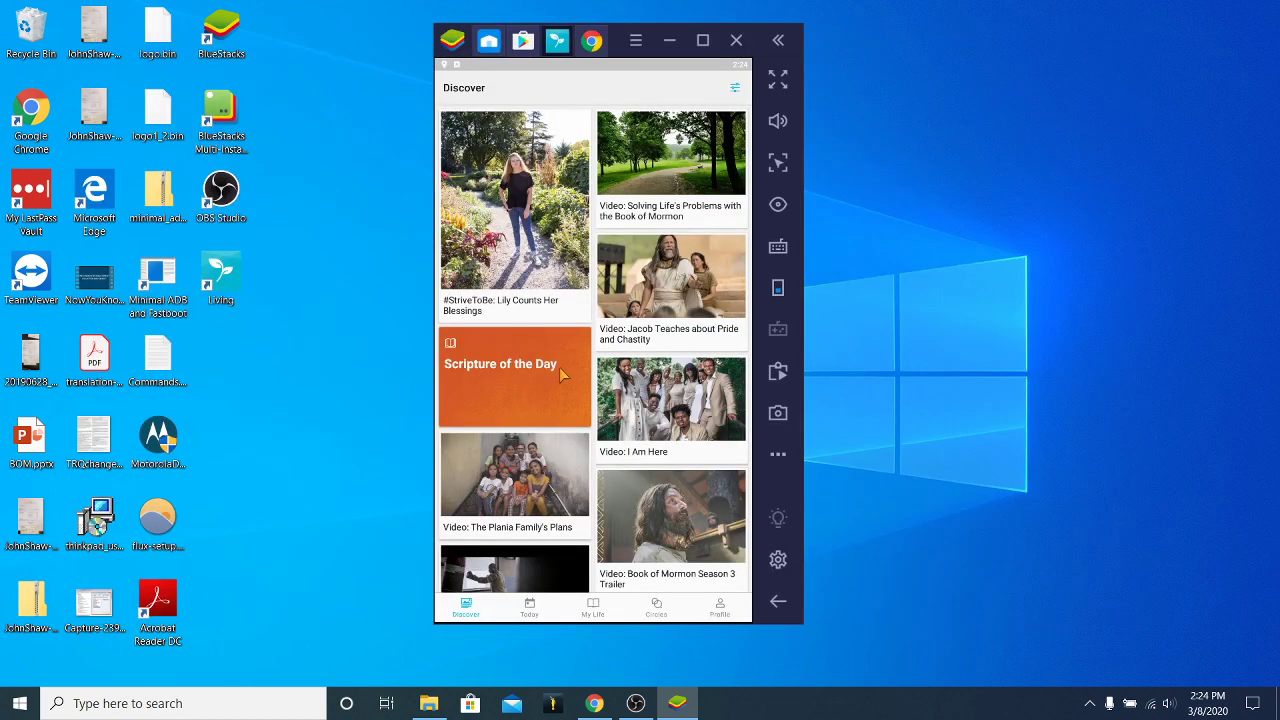
scroll(560, 375, down, 5)
scroll(519, 220, up, 1)
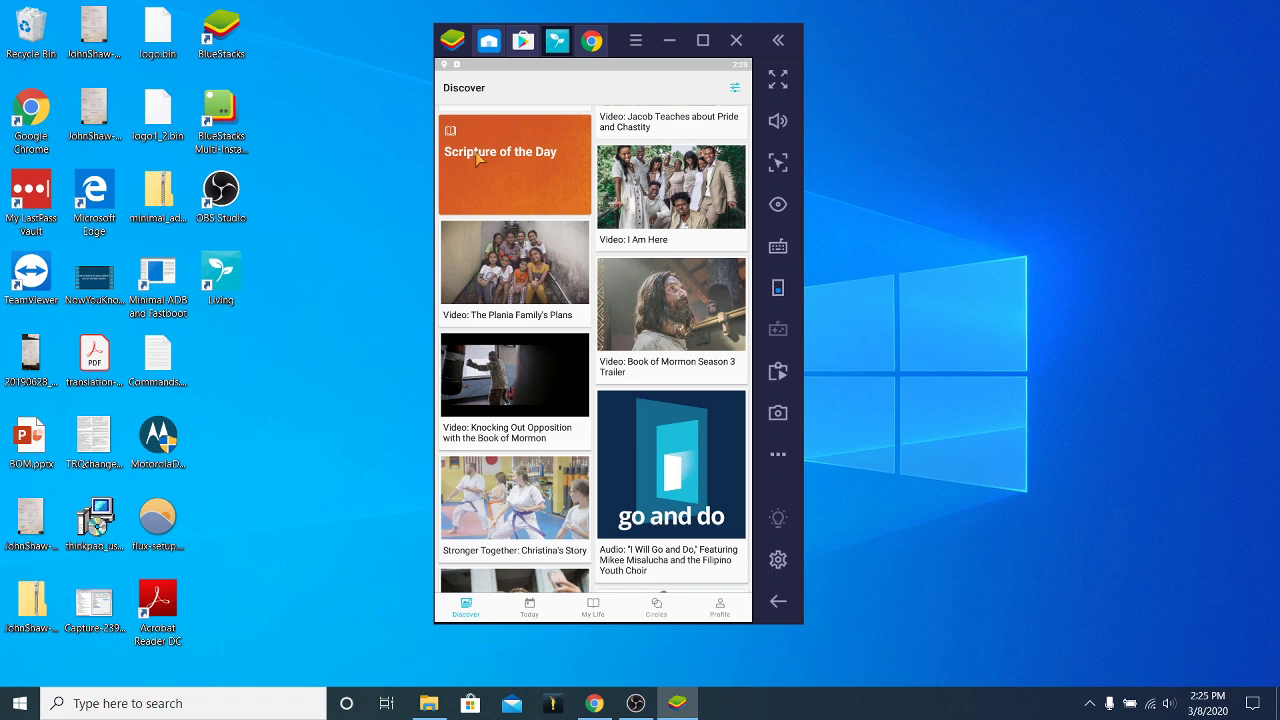
Reopen the Scripture of the Day, close the extra 2 Nephi 33 tab, and return to Living.
click(478, 158)
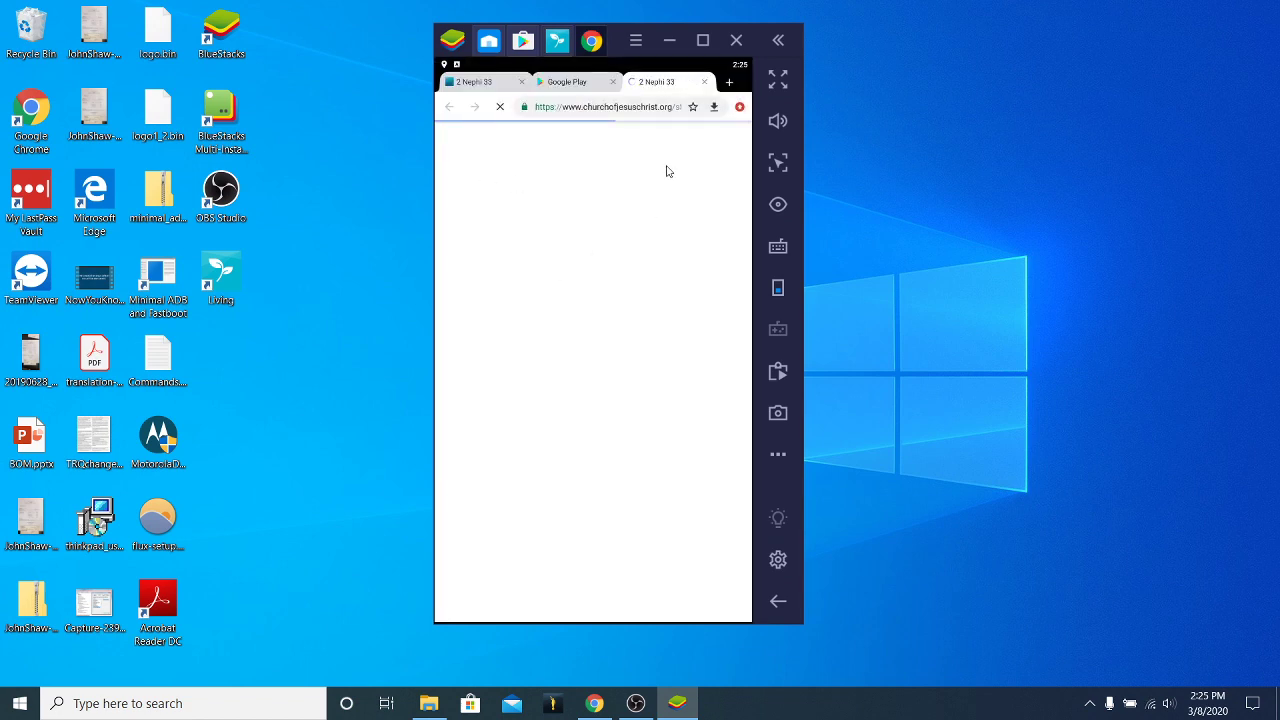
click(704, 81)
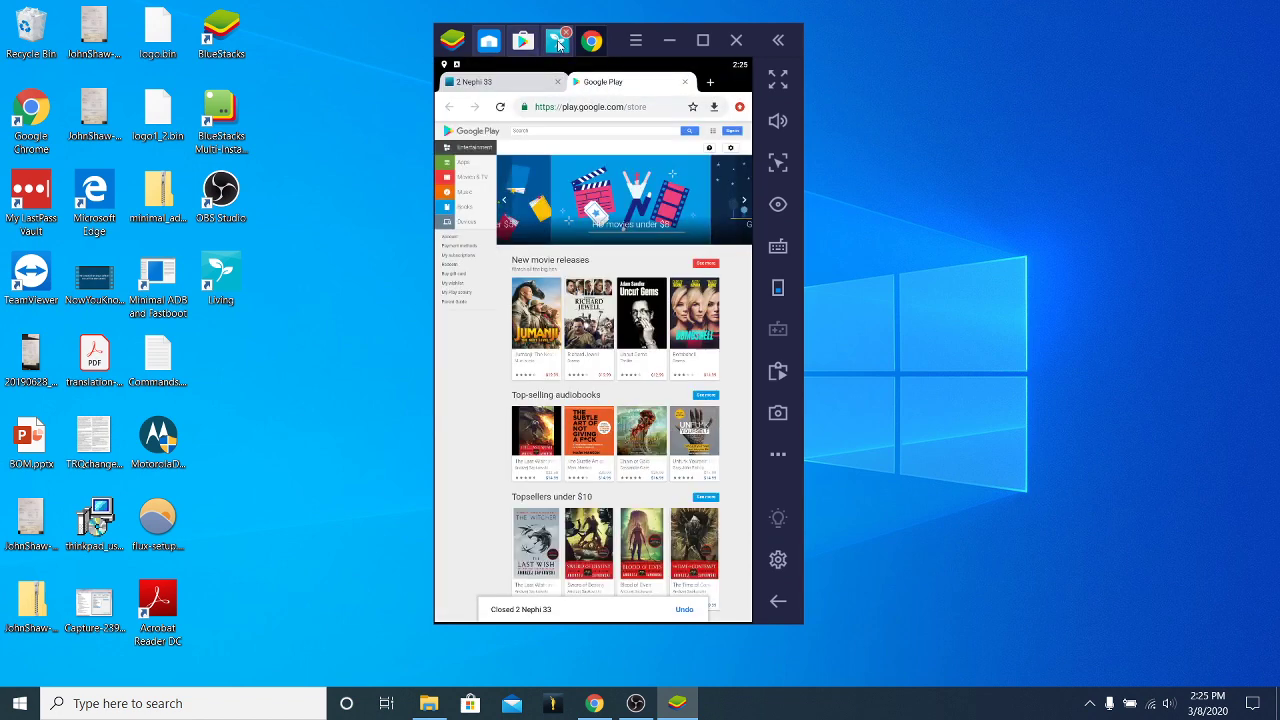
click(557, 41)
scroll(660, 288, down, 3)
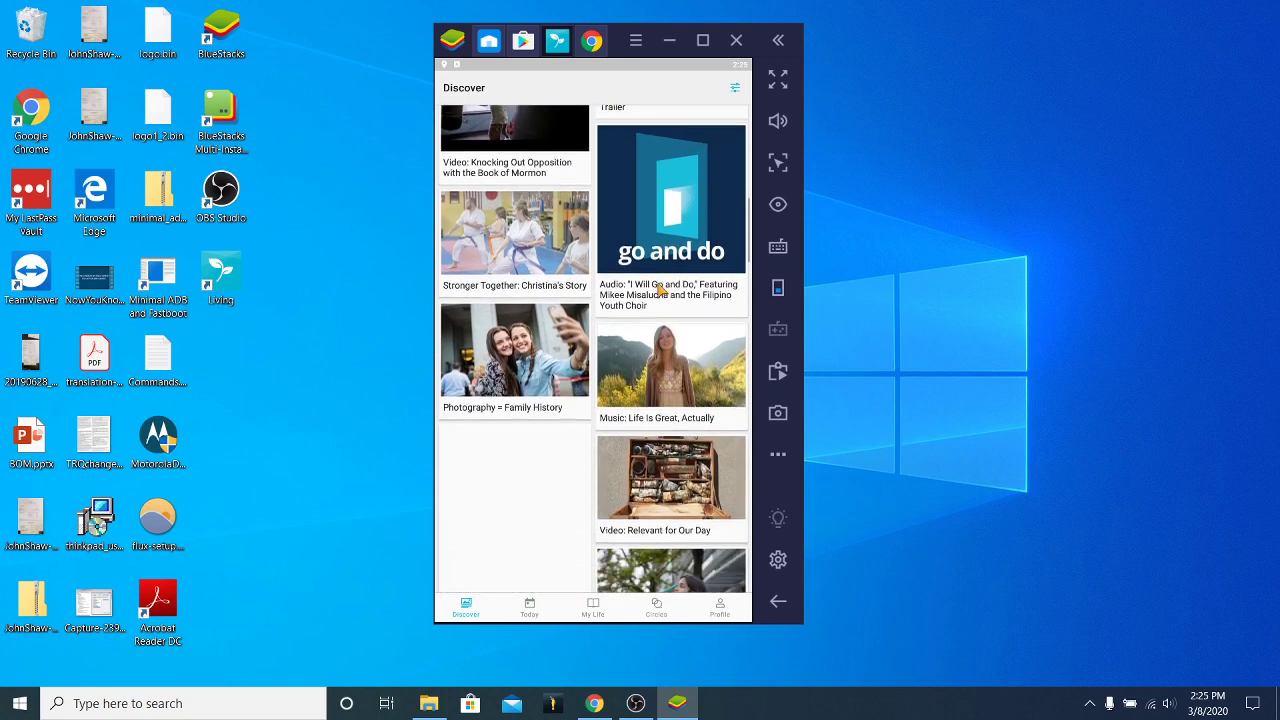
Look through the 'I Will Go and Do' audio article, close it, and scroll down the Discover feed.
scroll(660, 289, up, 3)
scroll(661, 293, down, 2)
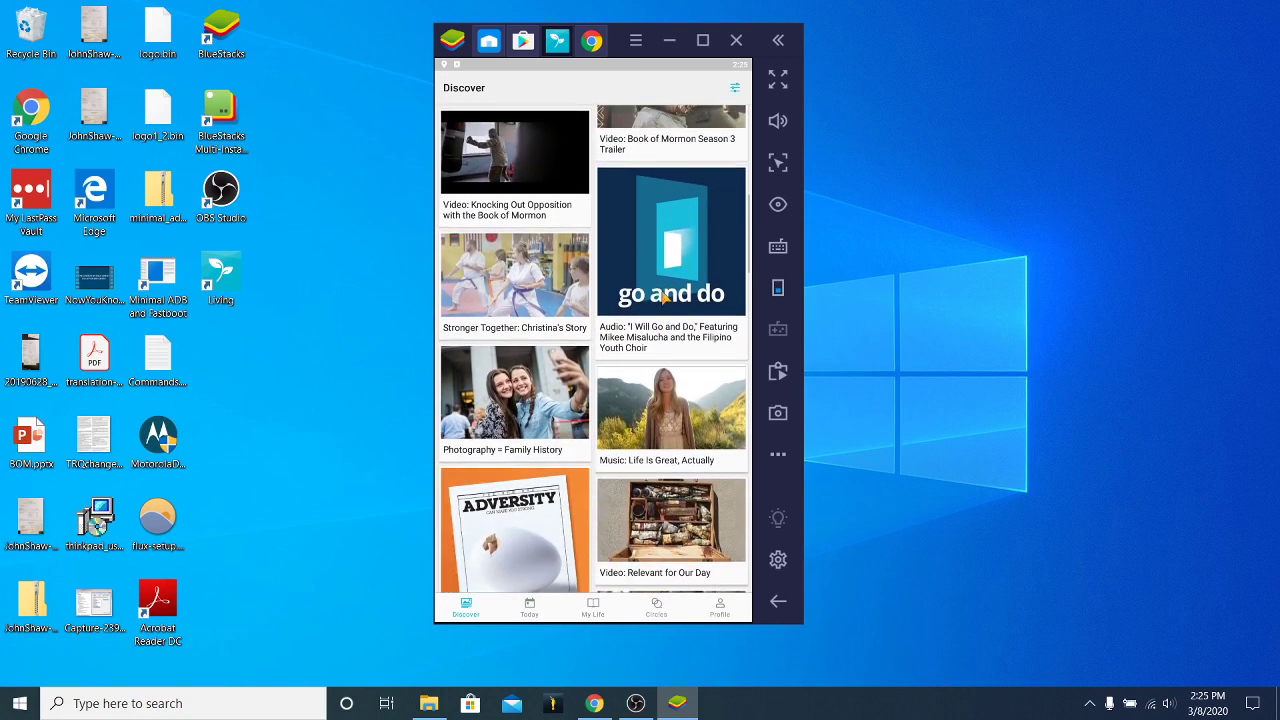
click(663, 297)
scroll(660, 380, down, 3)
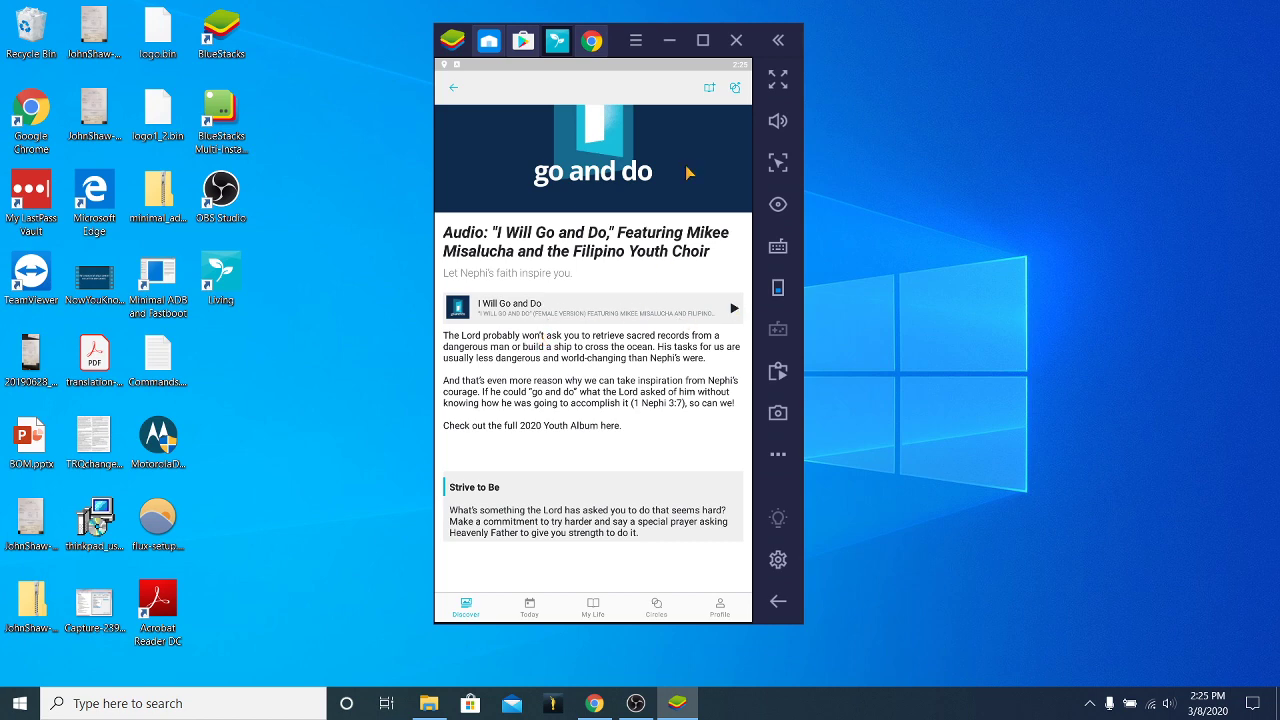
click(453, 88)
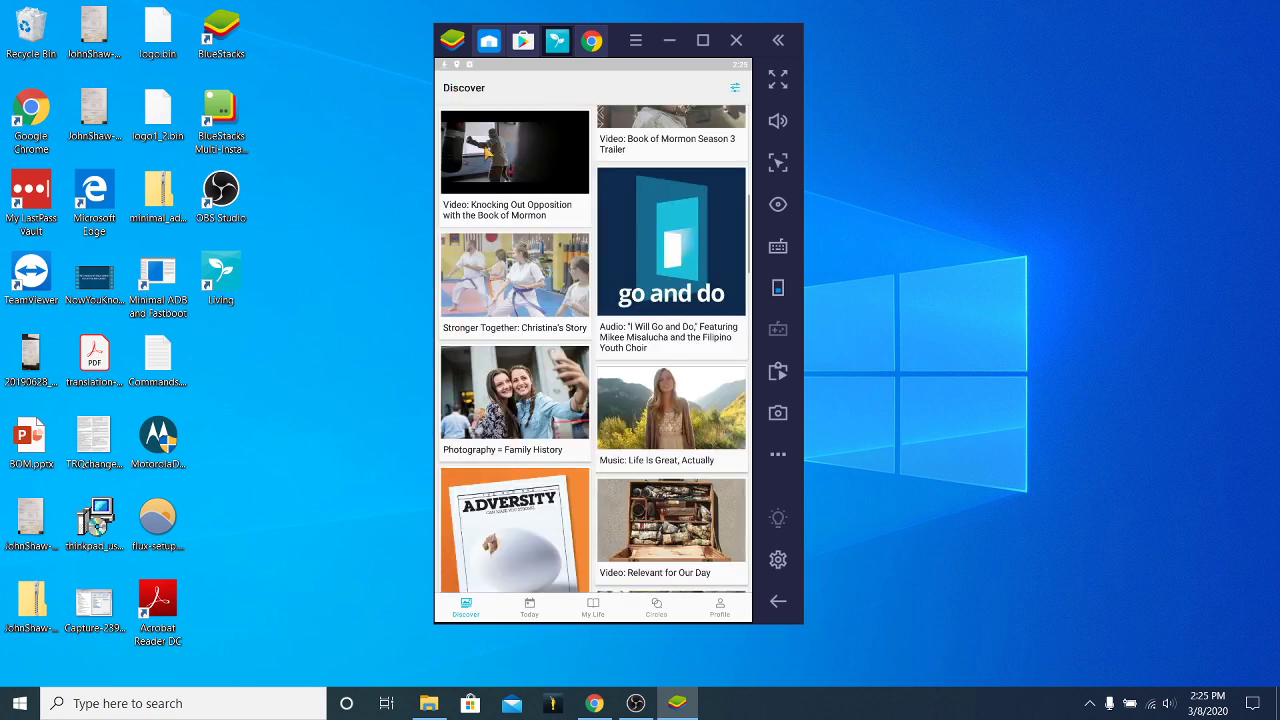
scroll(563, 383, down, 3)
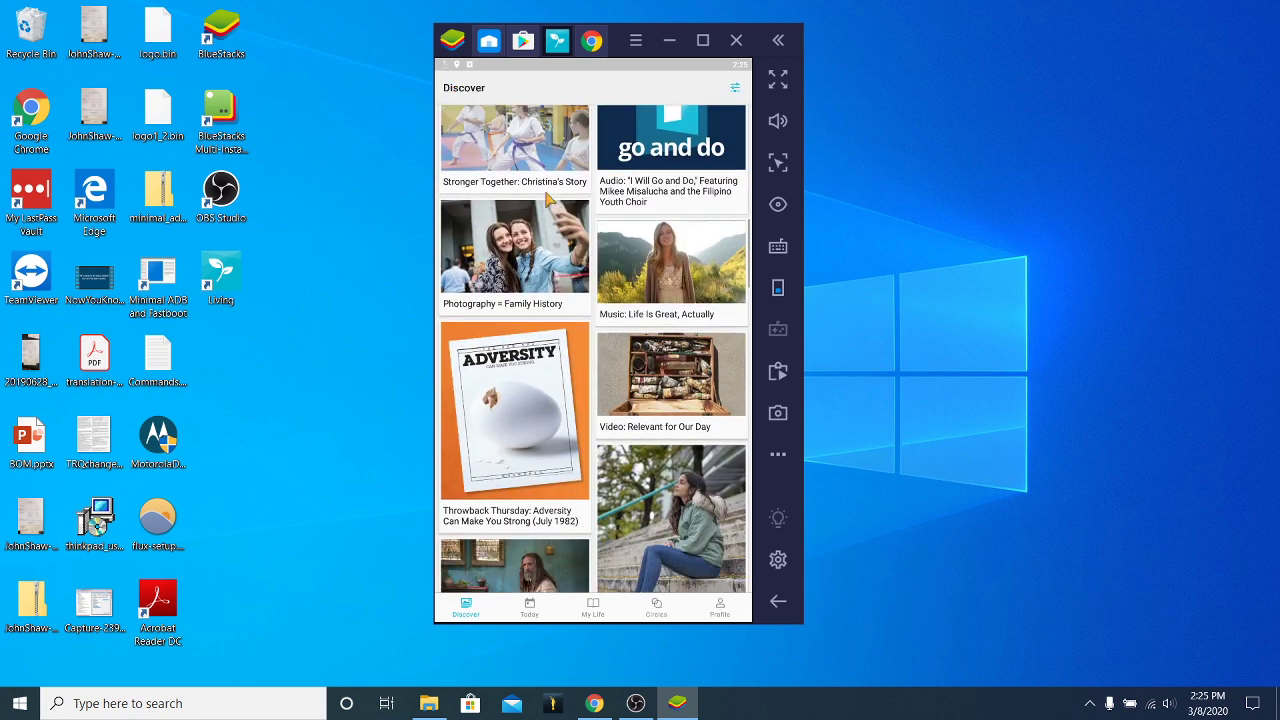
scroll(548, 200, down, 5)
scroll(591, 257, down, 5)
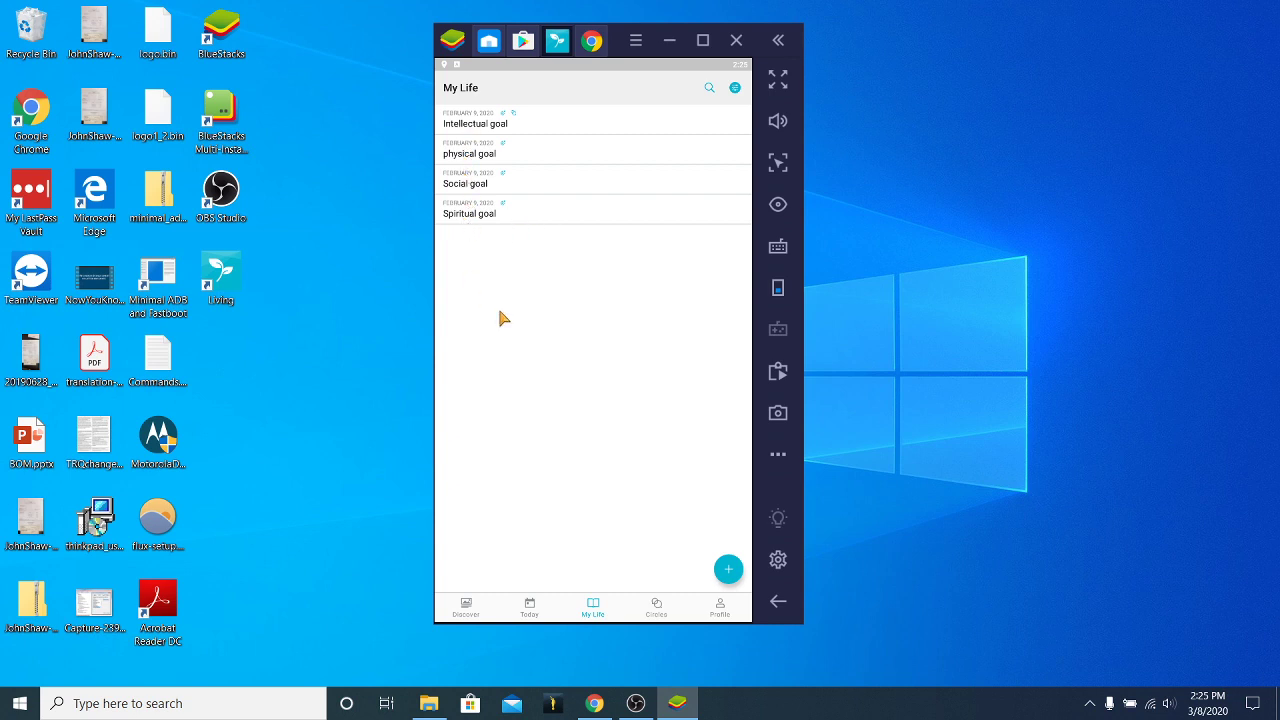
Open the Intellectual goal, skip its intro, toggle the Physical and Social tags, save, and return to Discover.
click(490, 120)
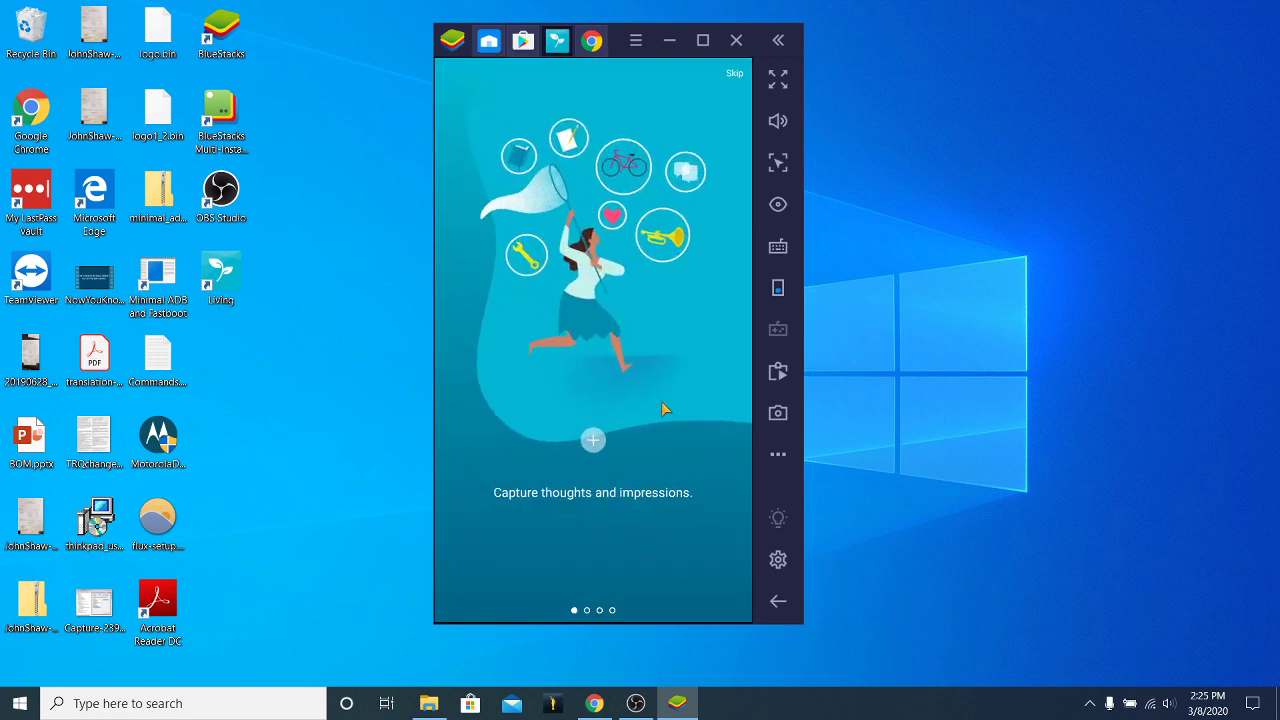
click(737, 78)
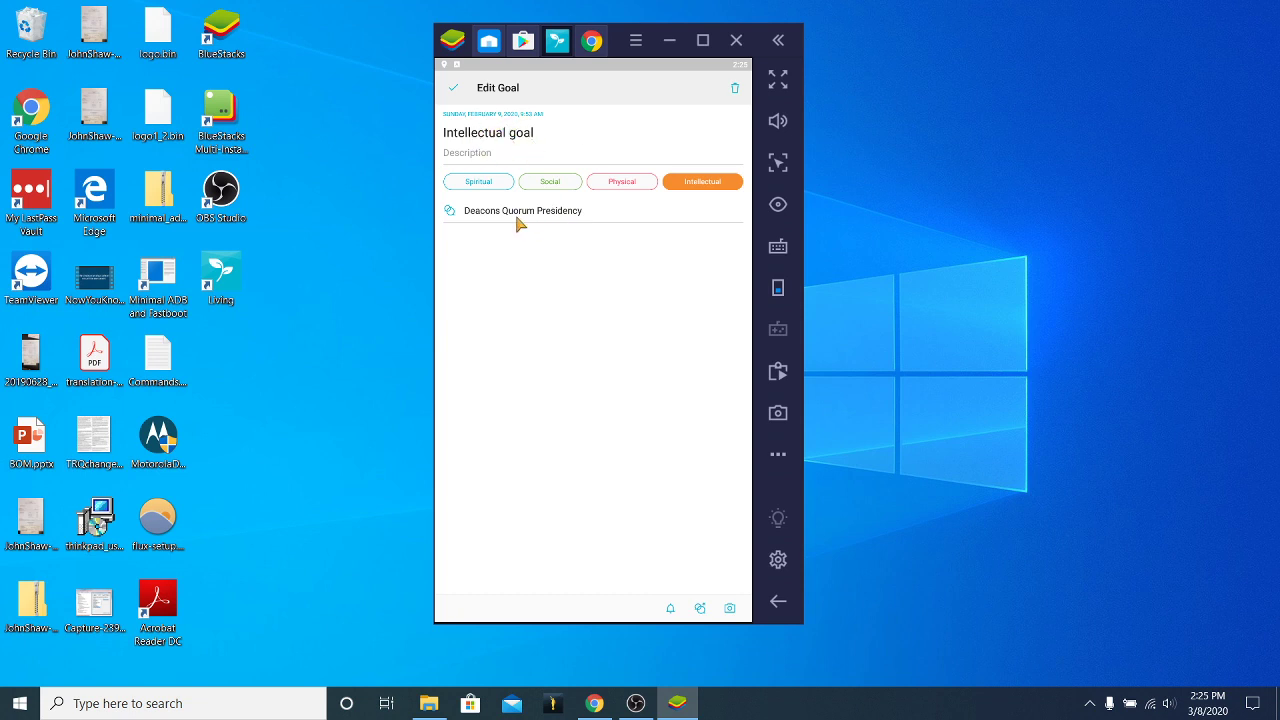
click(621, 185)
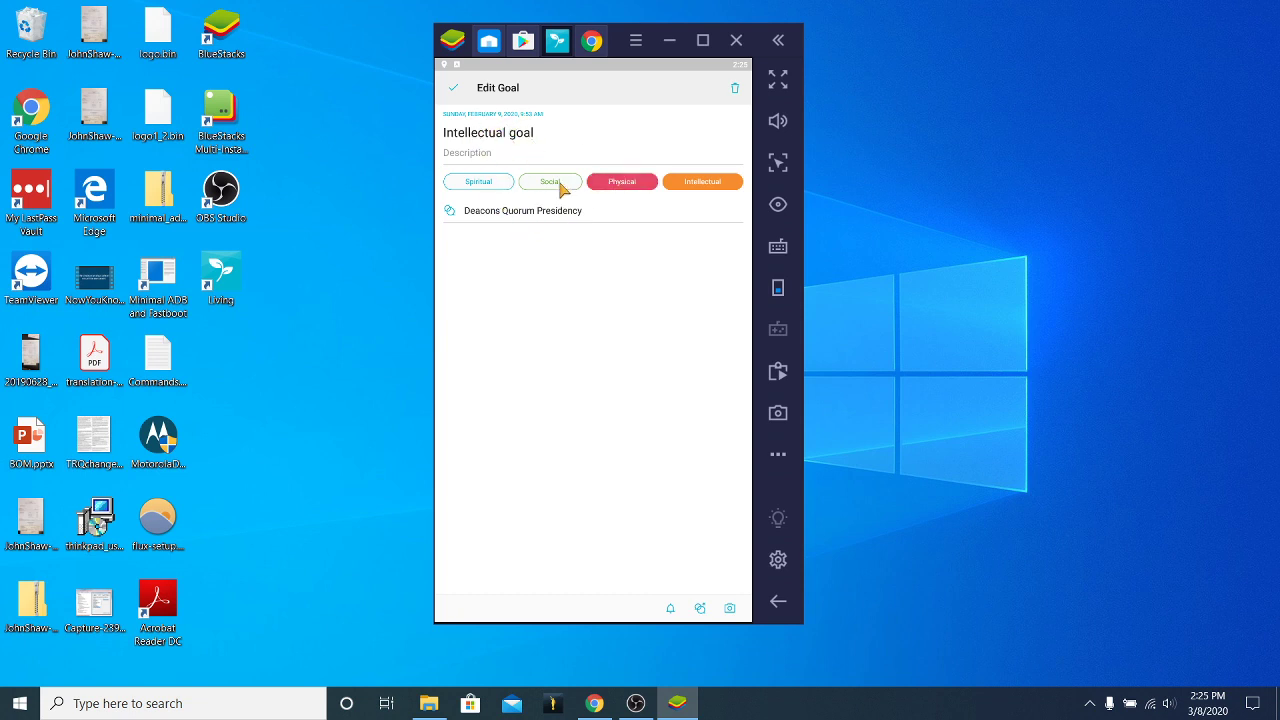
click(560, 185)
click(547, 190)
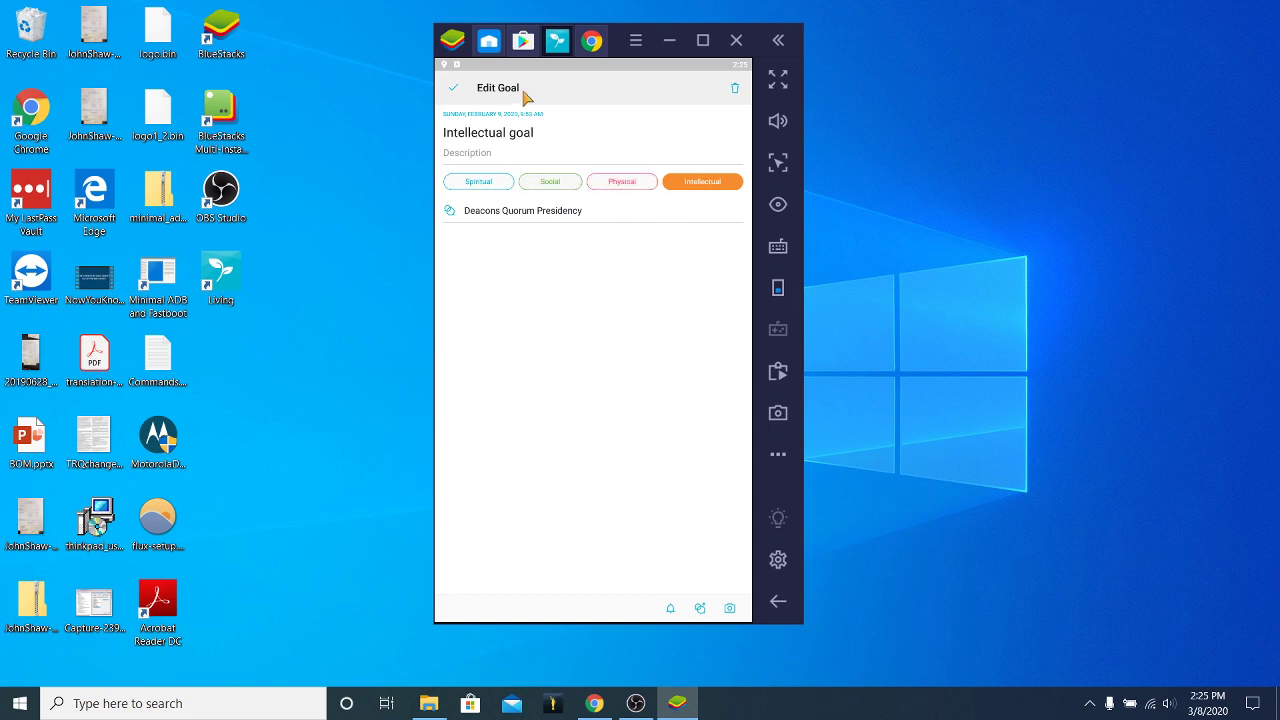
click(454, 88)
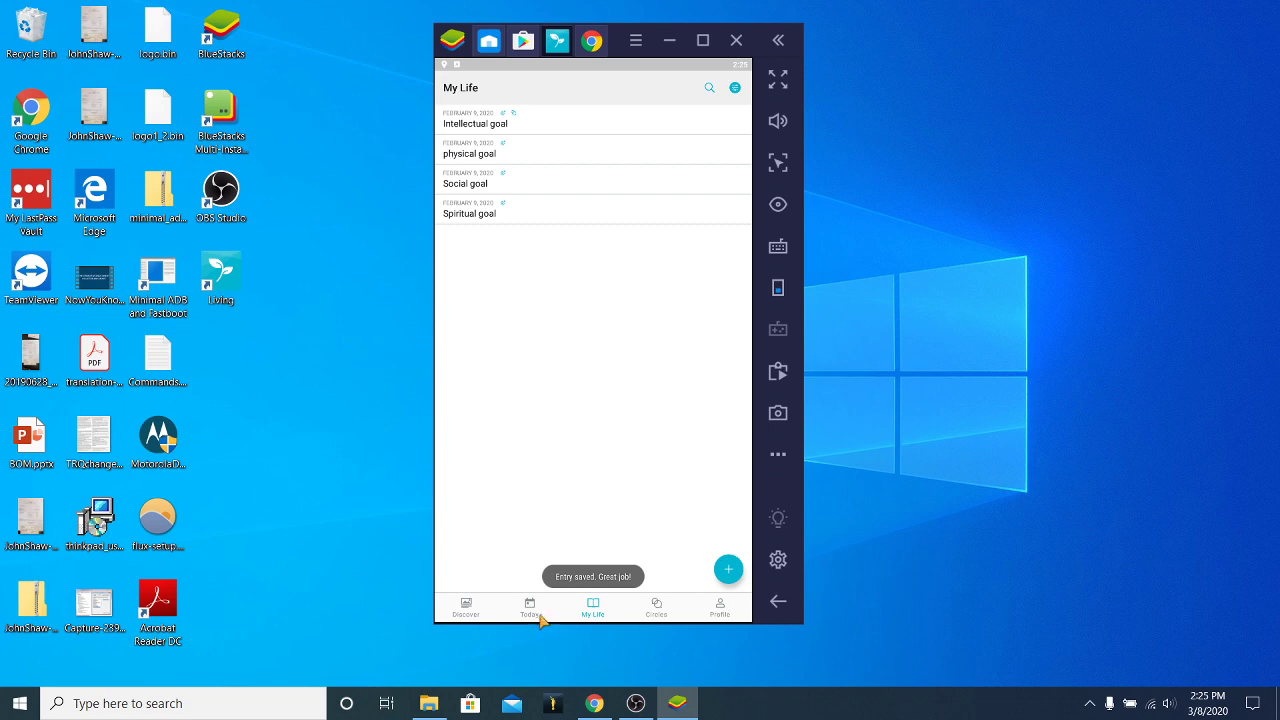
click(468, 607)
Open and scroll through the 2 Nephi 31–33 'This Is the Way' study lesson, then reselect the Living tab.
scroll(604, 280, down, 10)
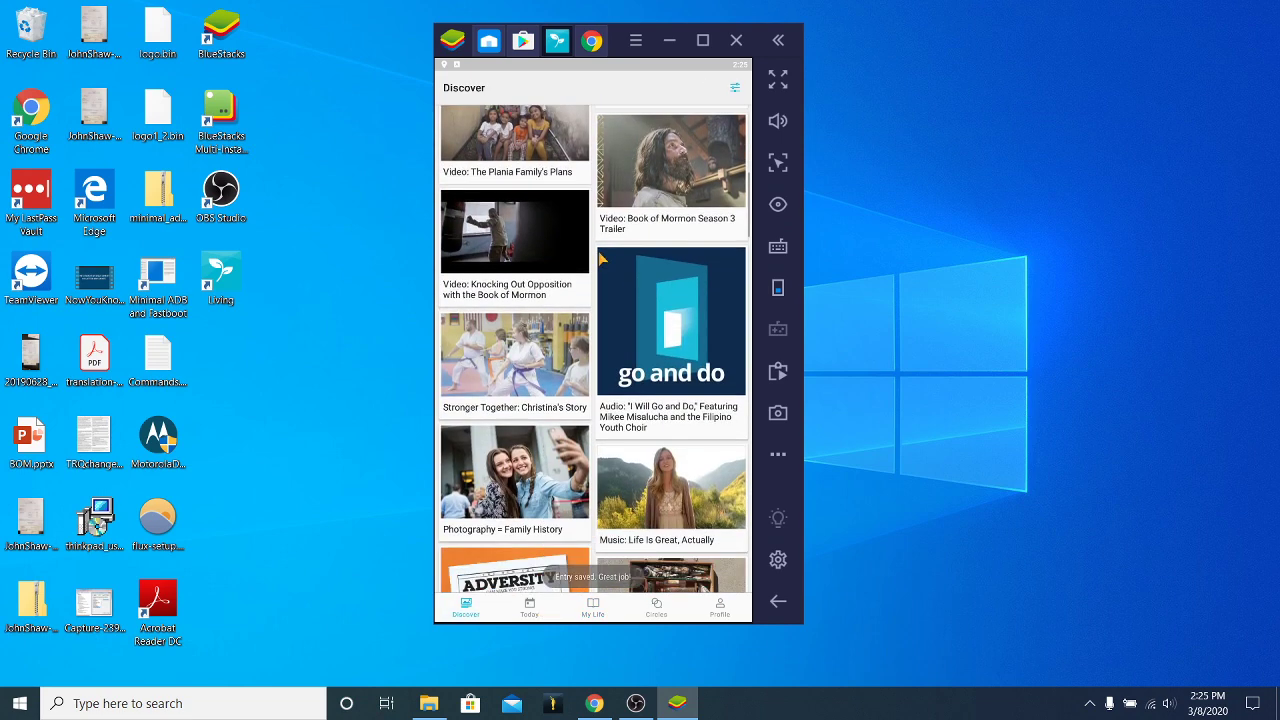
scroll(603, 280, down, 5)
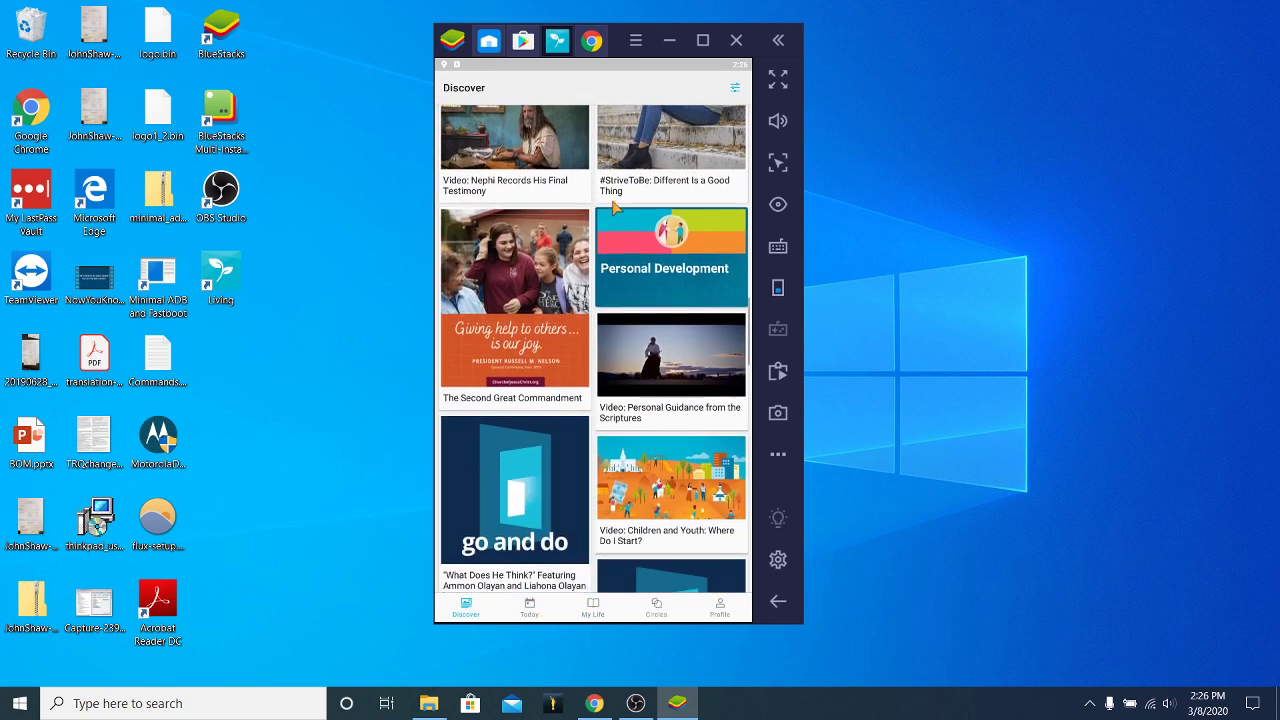
scroll(650, 296, down, 3)
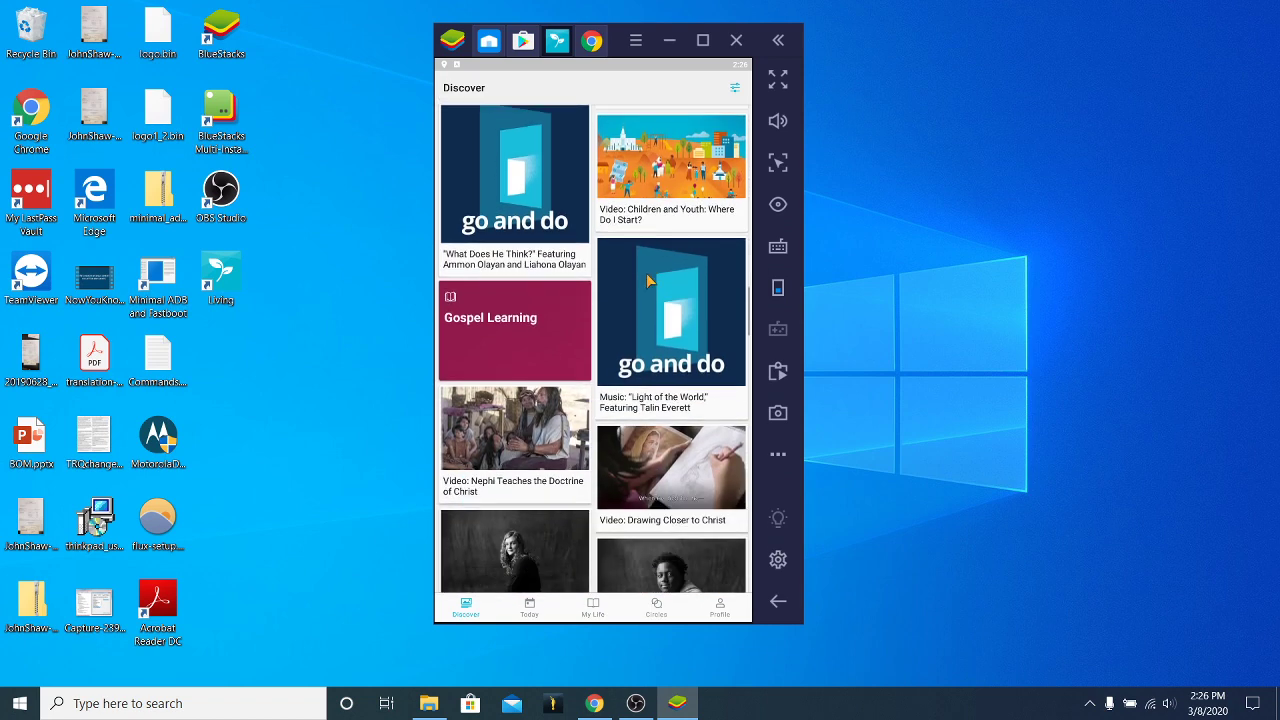
click(470, 287)
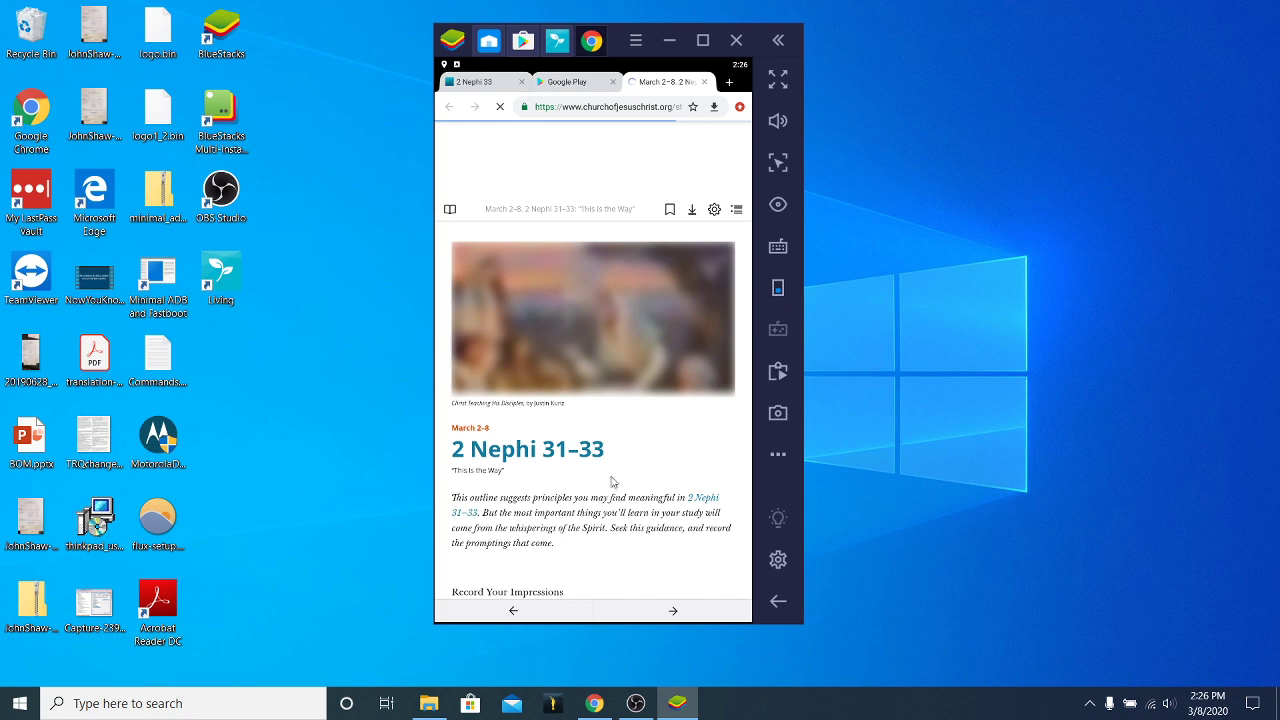
scroll(632, 522, down, 5)
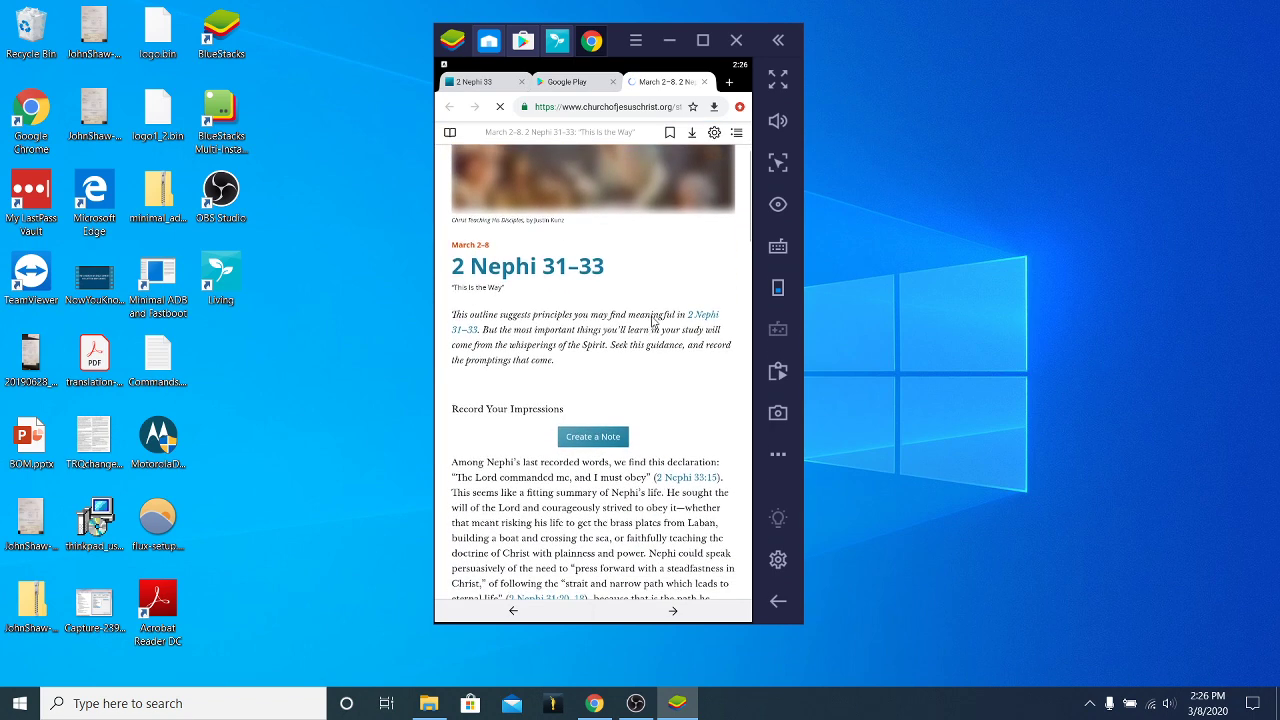
scroll(618, 420, down, 1)
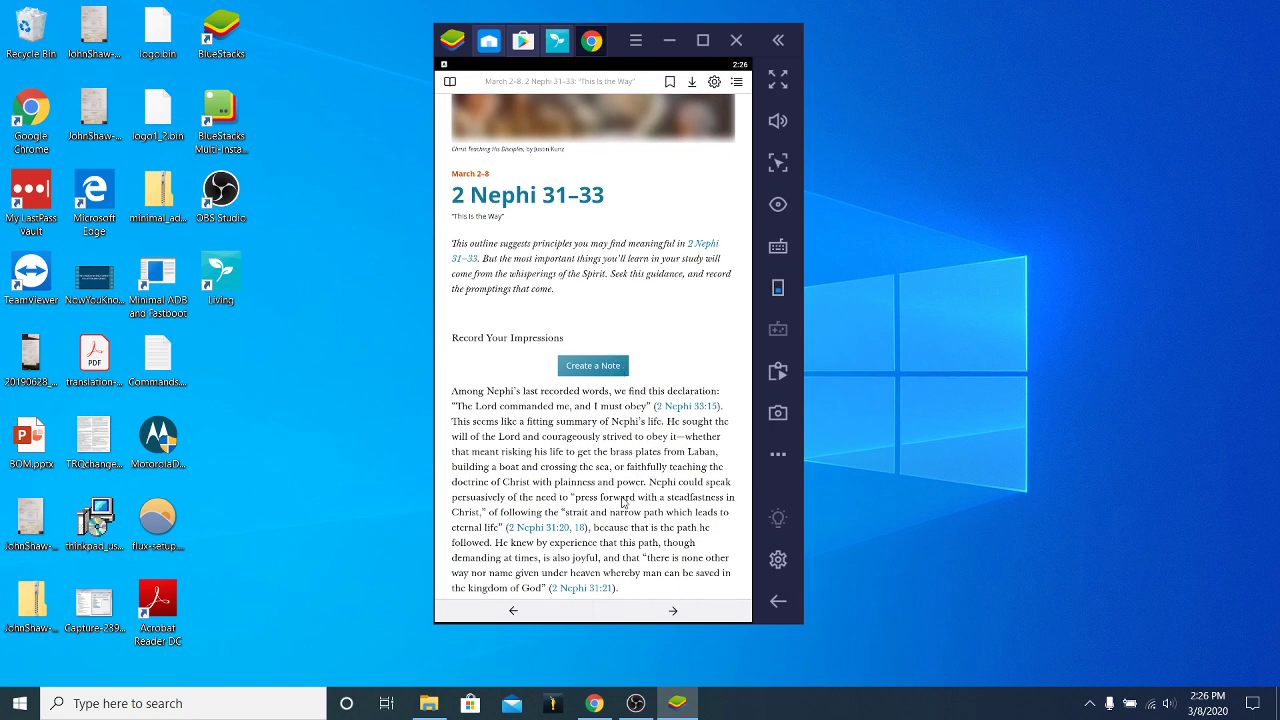
scroll(577, 505, down, 5)
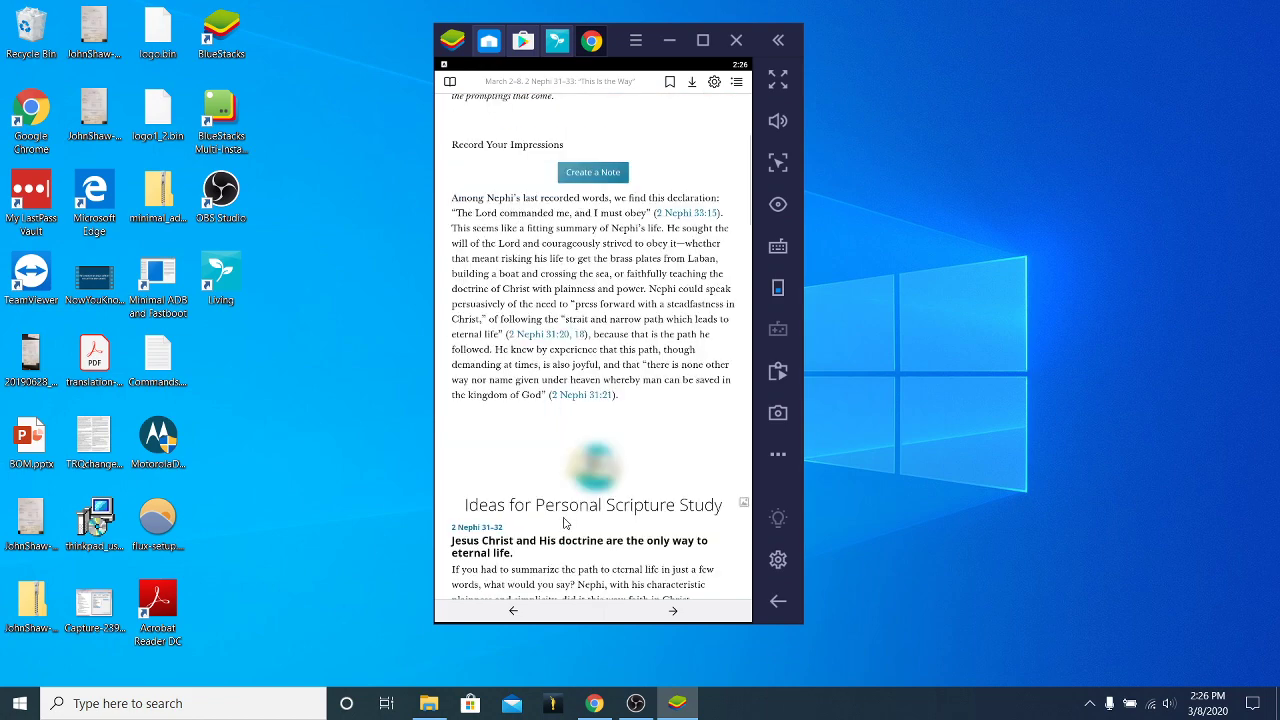
scroll(572, 471, down, 10)
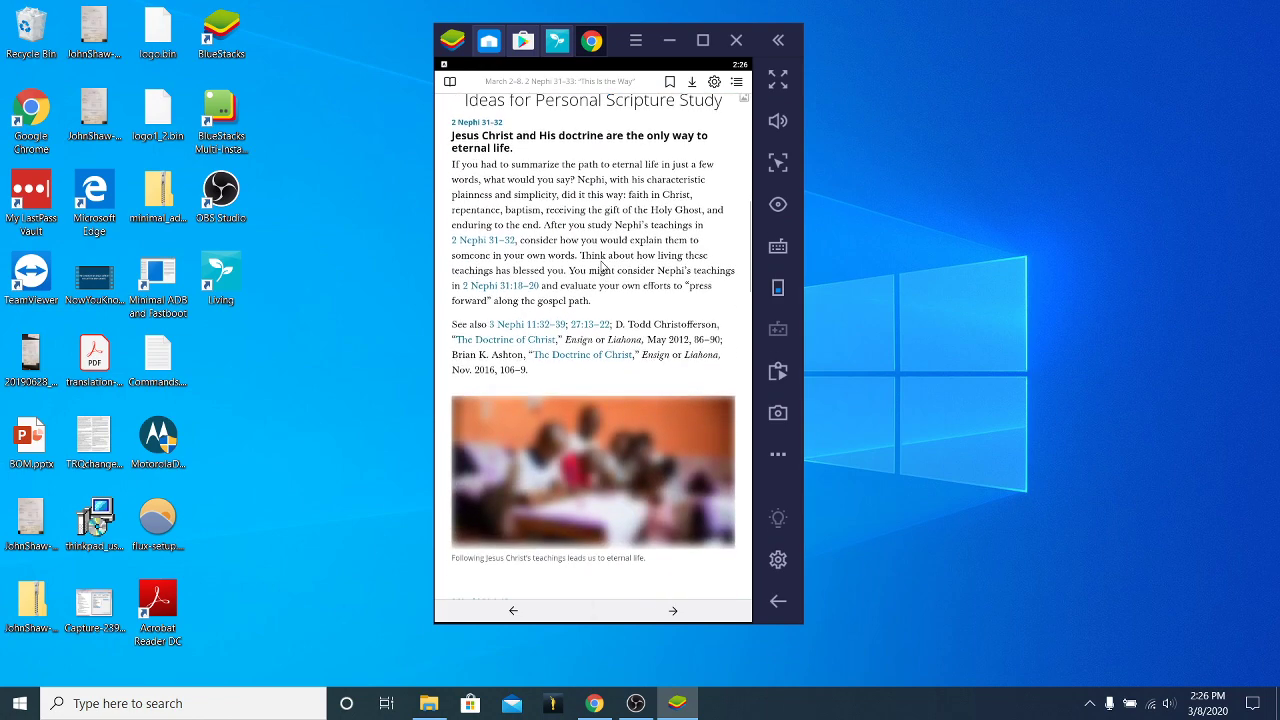
scroll(580, 420, down, 3)
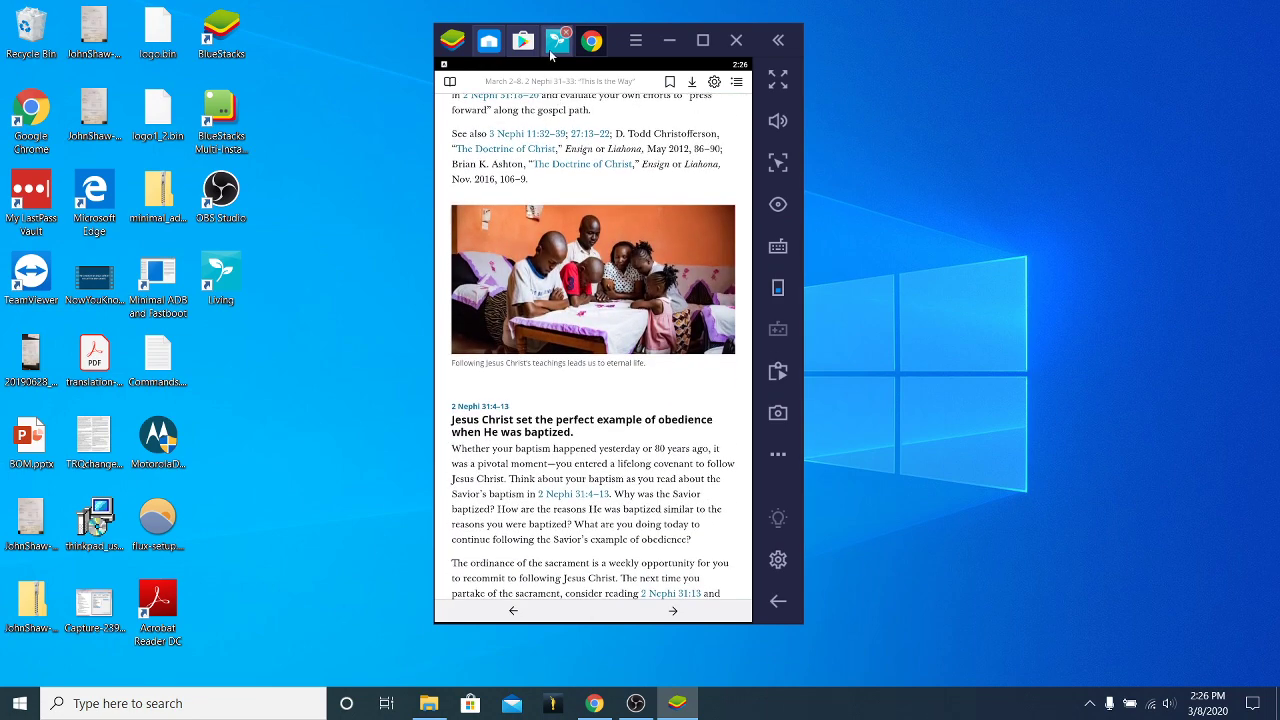
click(558, 45)
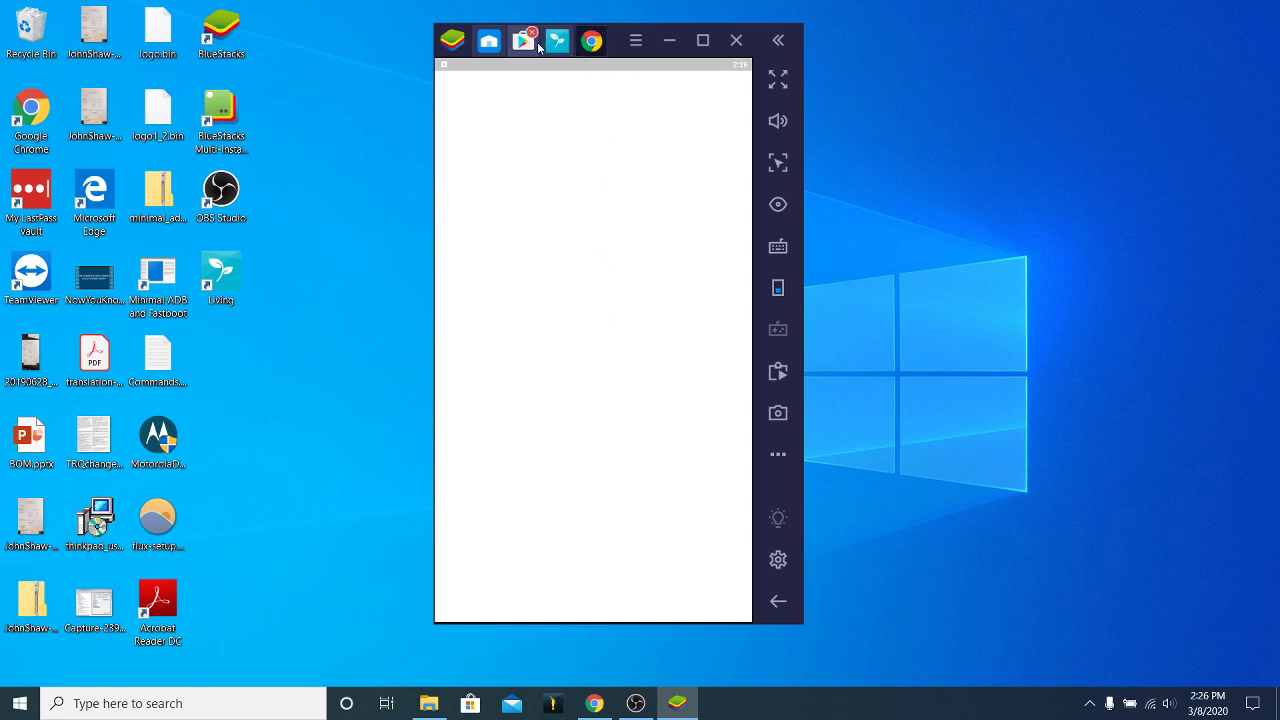
Switch to Home and back to Living, leave the article, and scroll down the Discover feed.
click(500, 45)
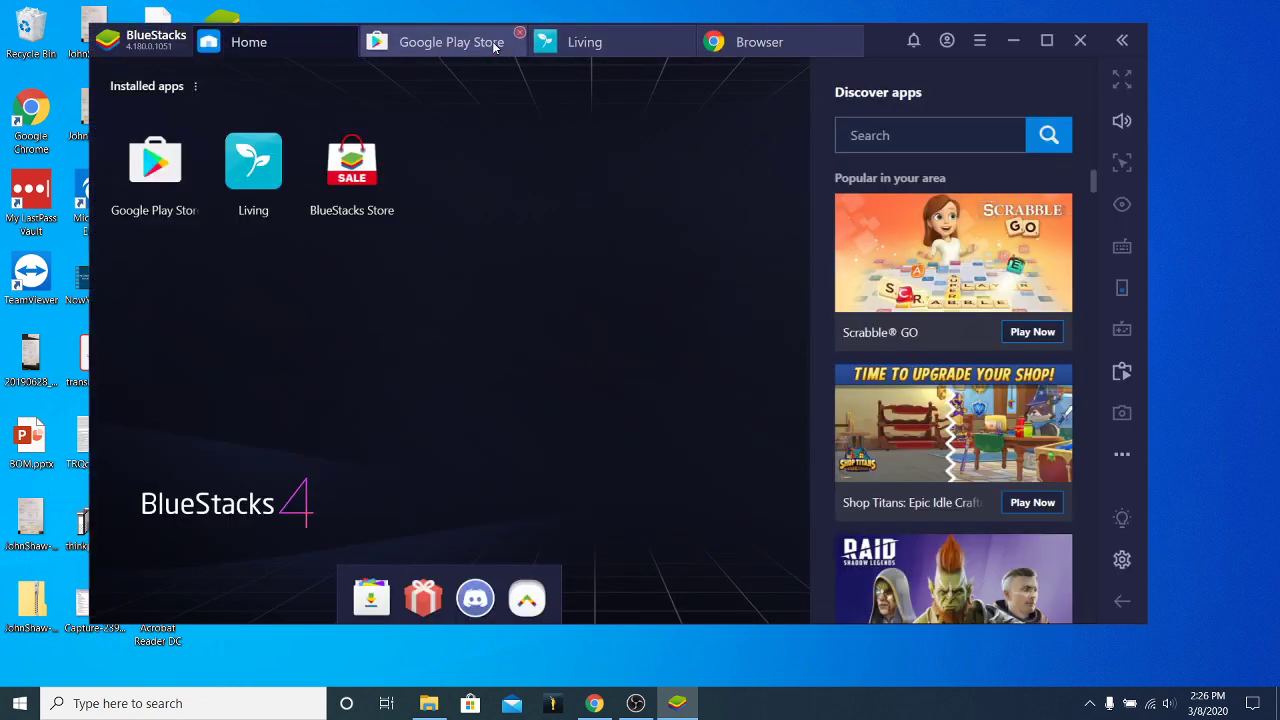
click(584, 41)
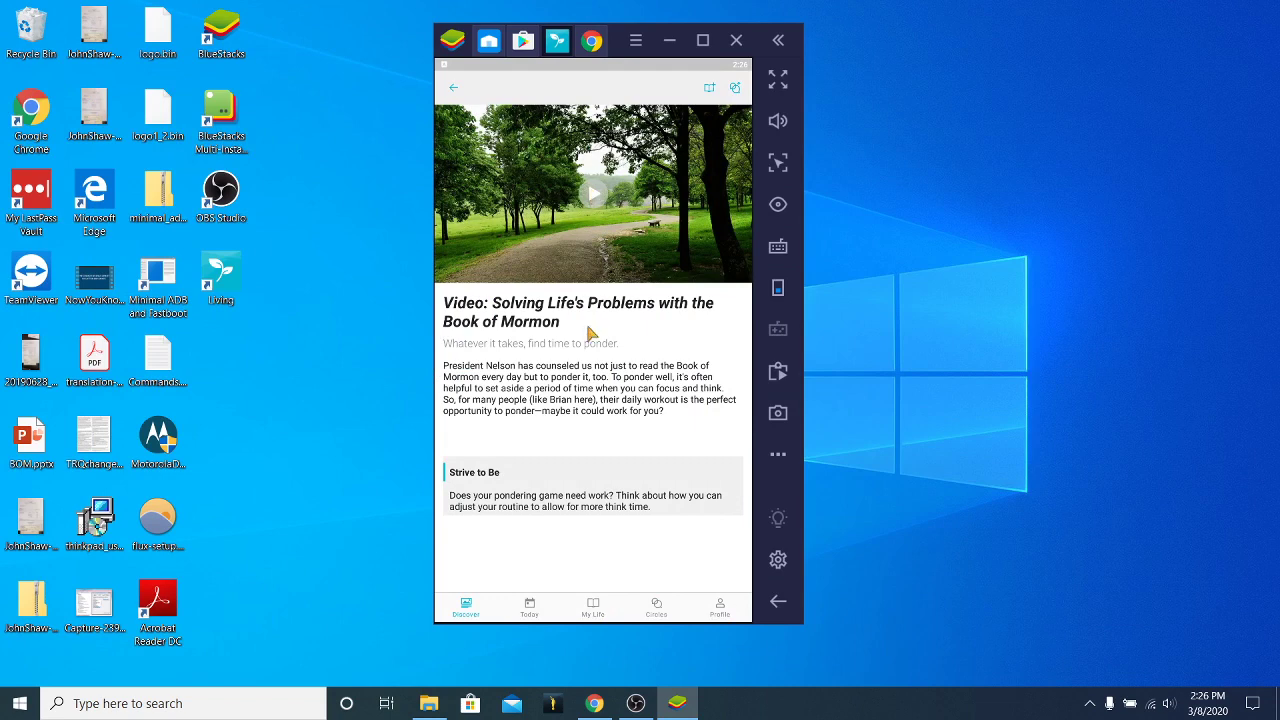
click(453, 92)
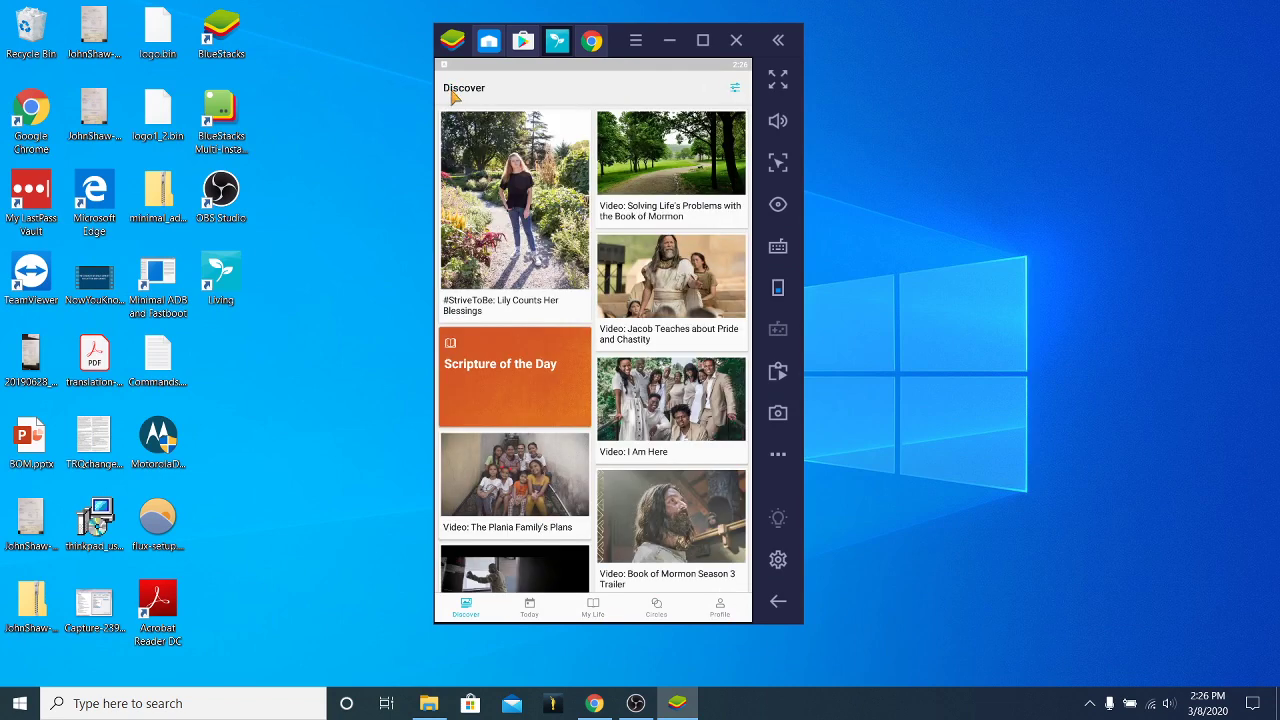
scroll(590, 420, down, 10)
scroll(617, 415, down, 2)
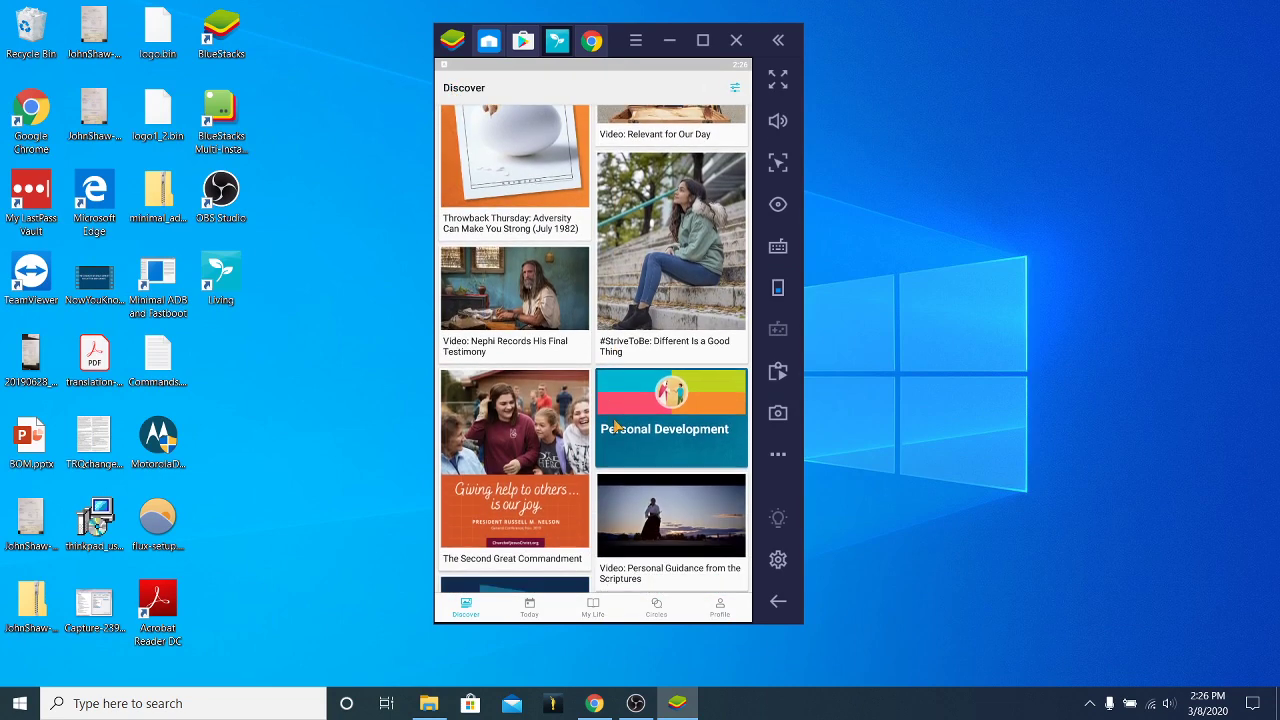
scroll(620, 470, down, 5)
scroll(640, 460, down, 10)
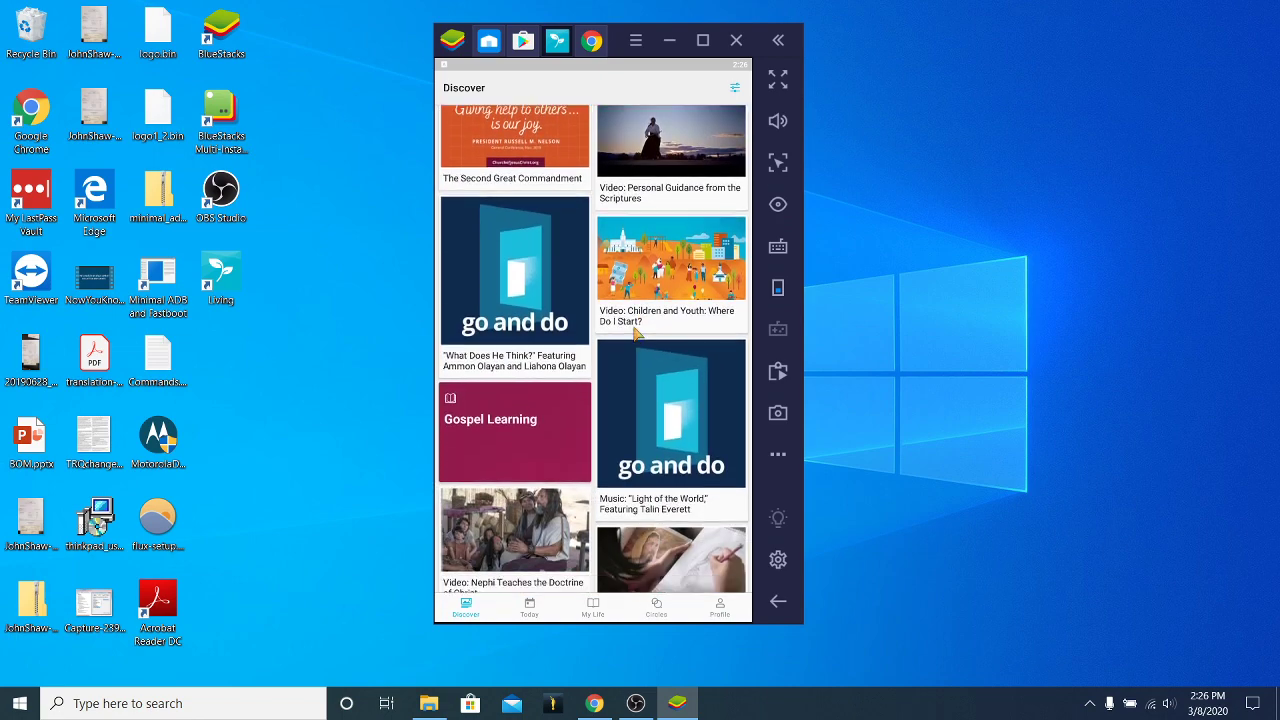
scroll(616, 478, down, 5)
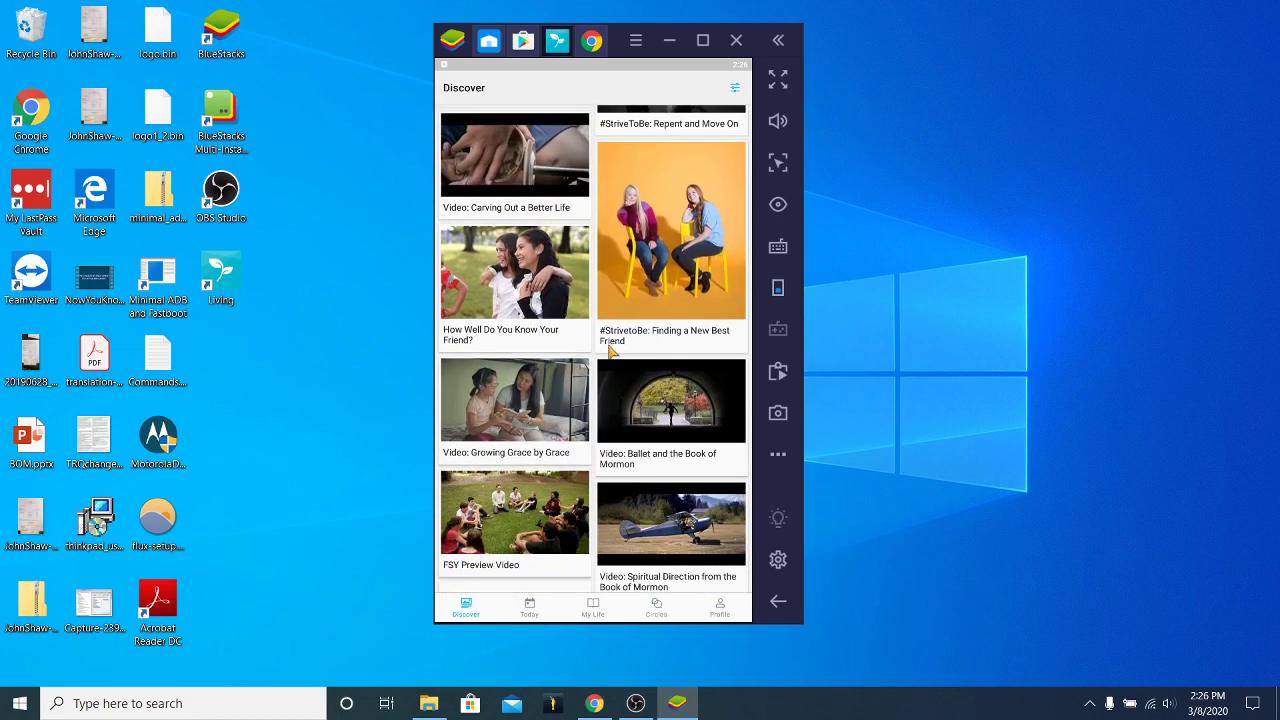
scroll(603, 362, down, 3)
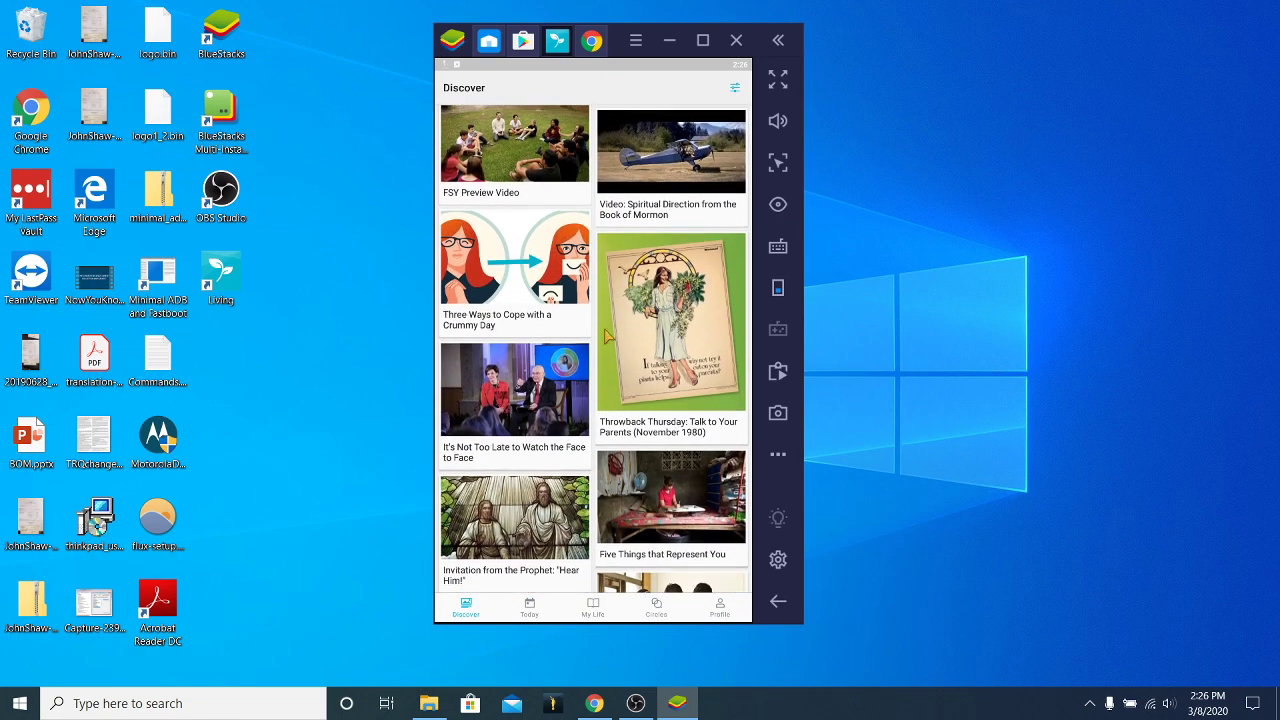
scroll(650, 500, down, 4)
scroll(657, 540, down, 6)
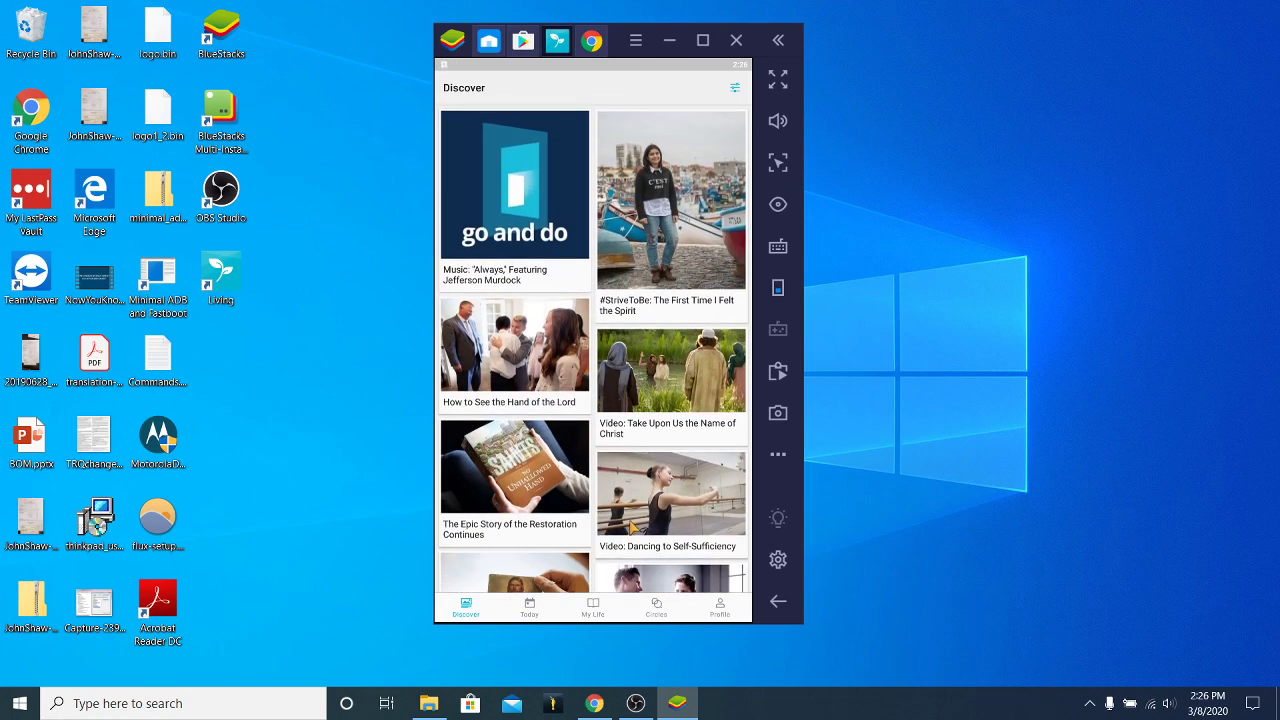
scroll(610, 230, down, 4)
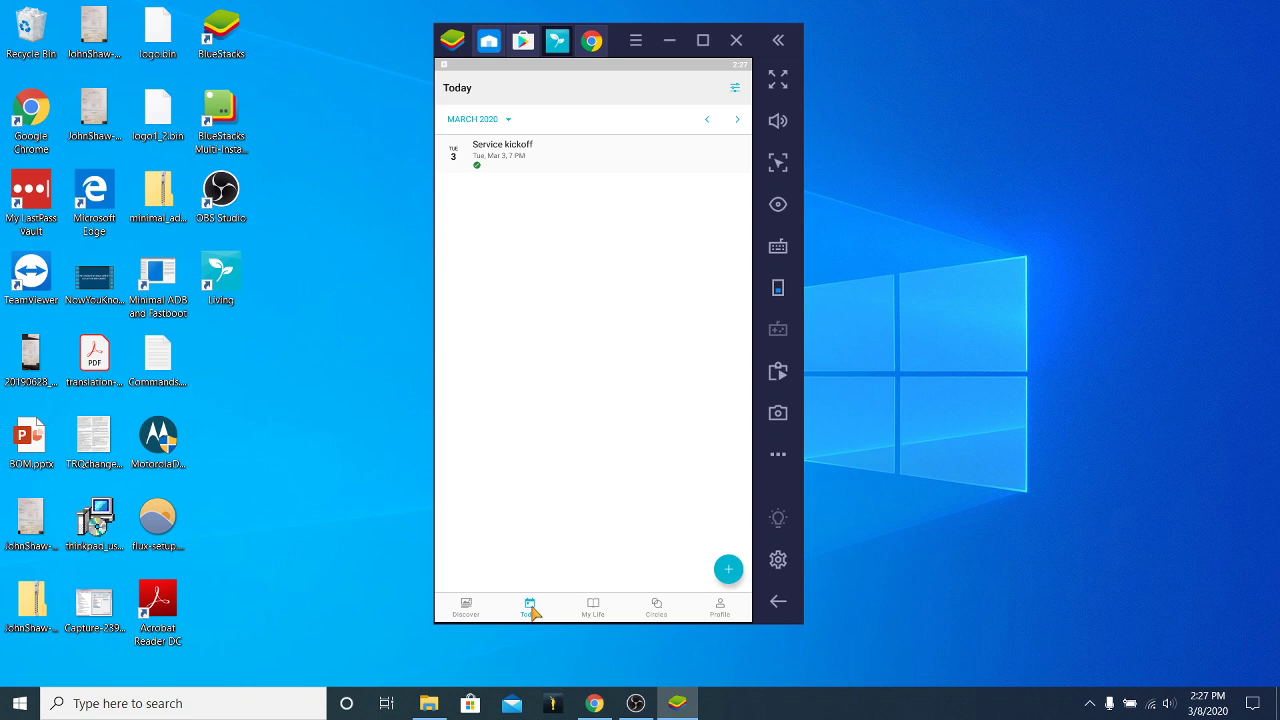
click(510, 150)
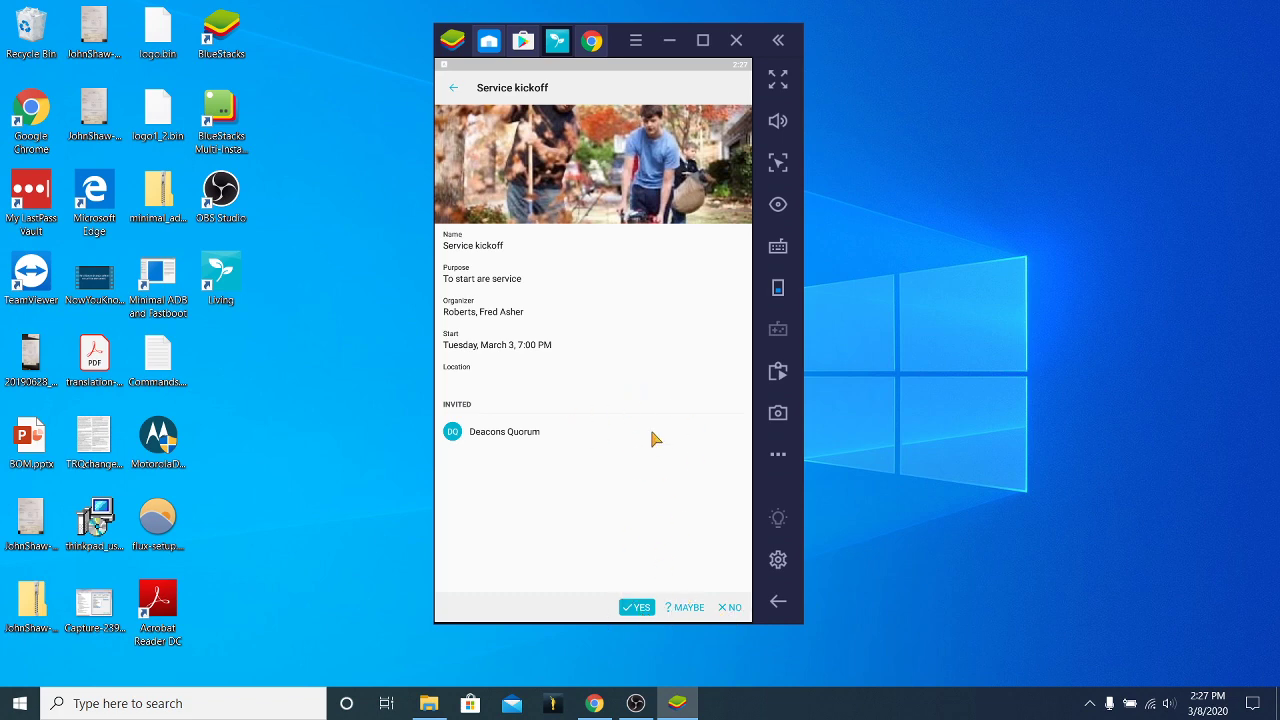
click(454, 90)
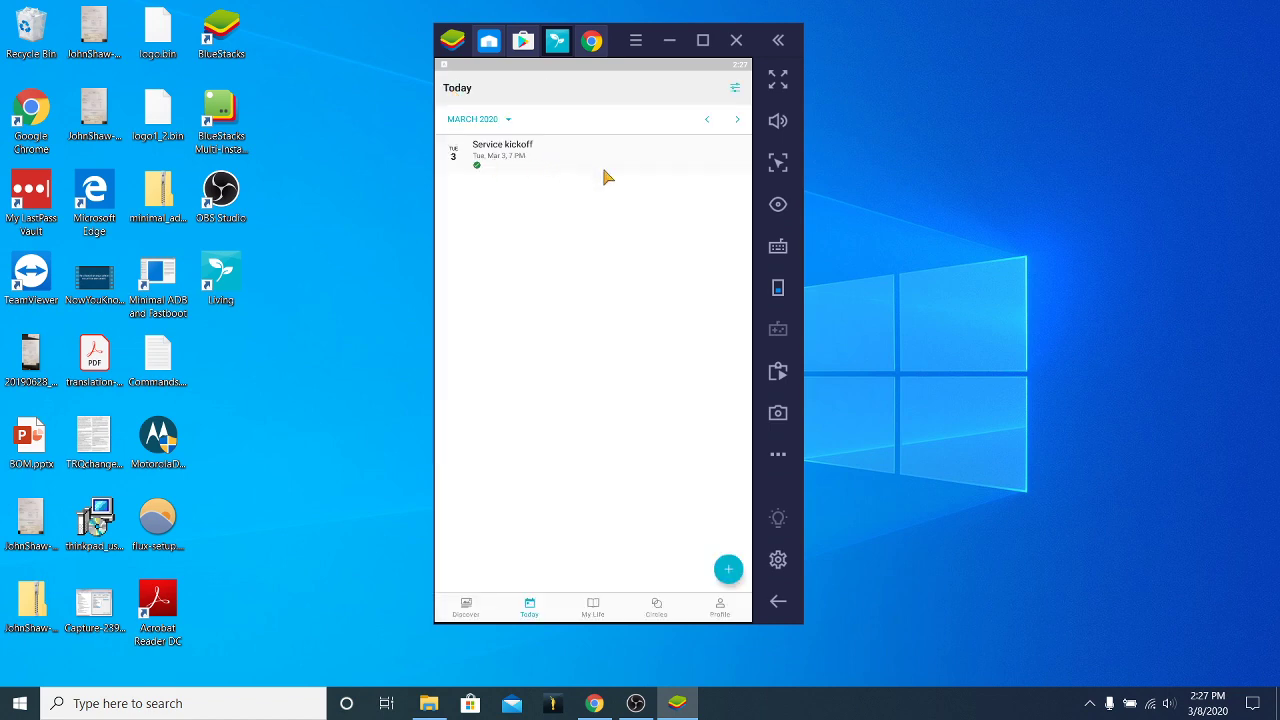
click(735, 89)
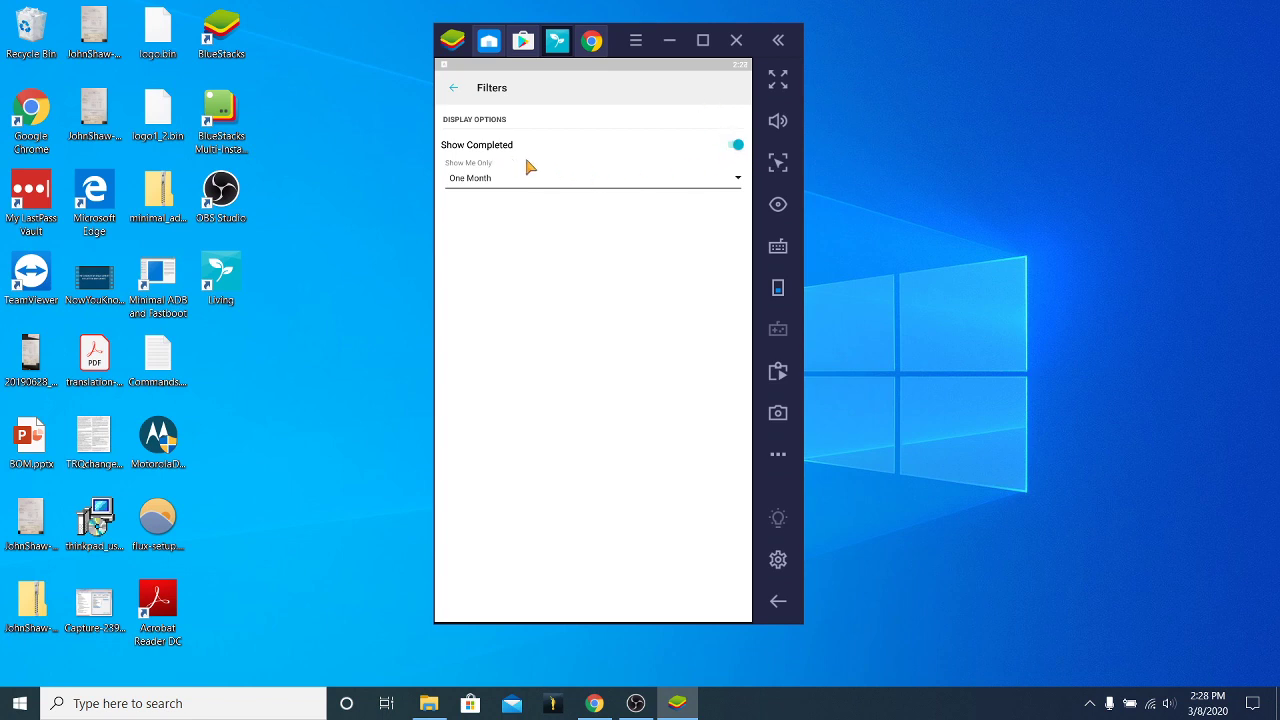
click(455, 90)
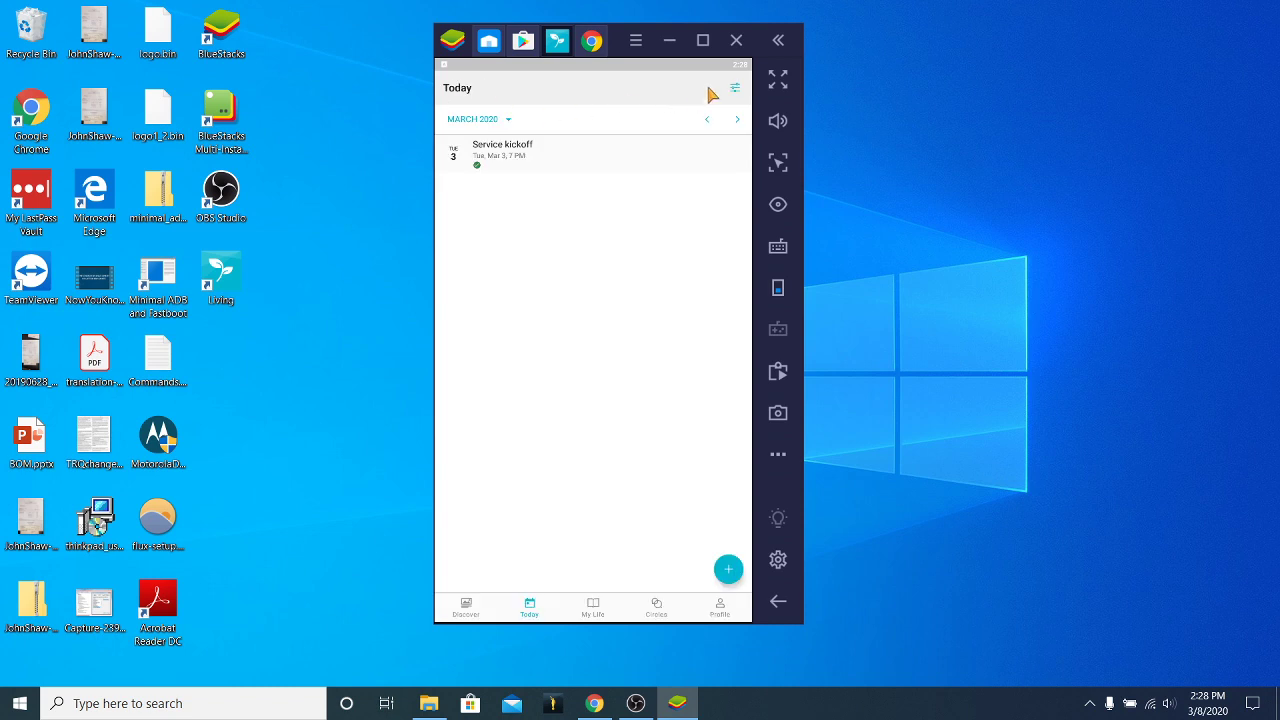
click(735, 90)
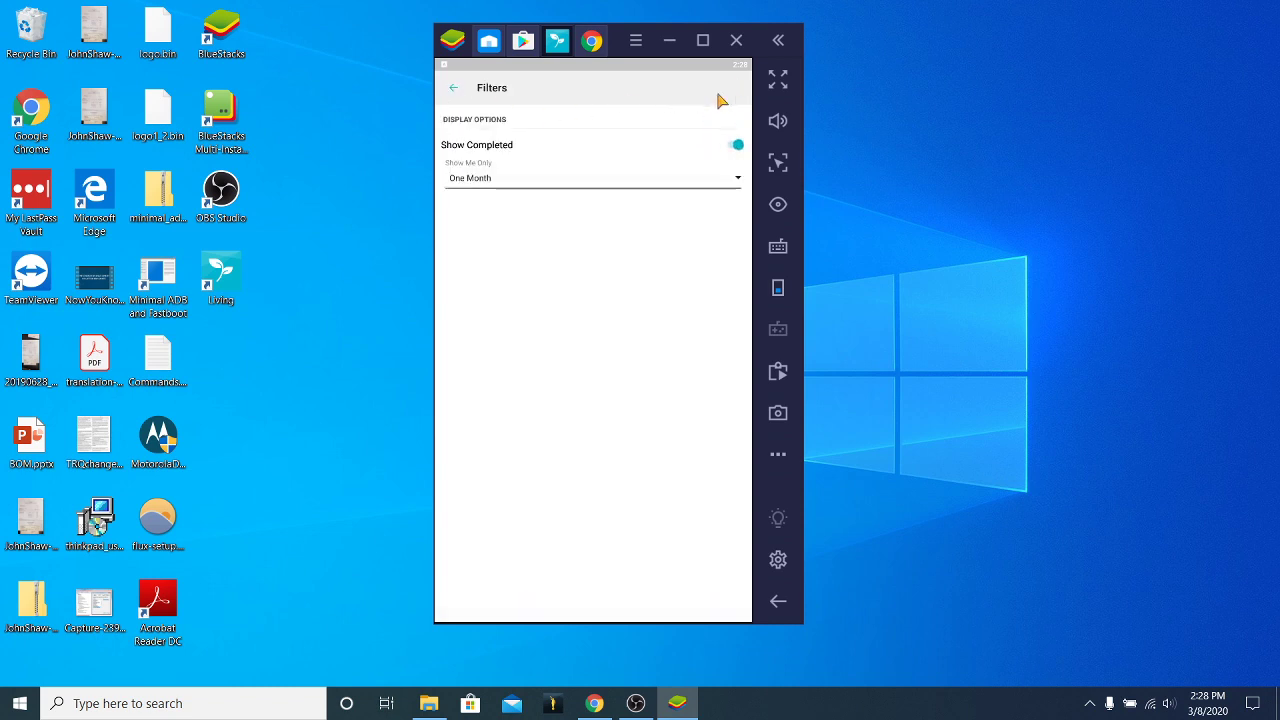
click(565, 182)
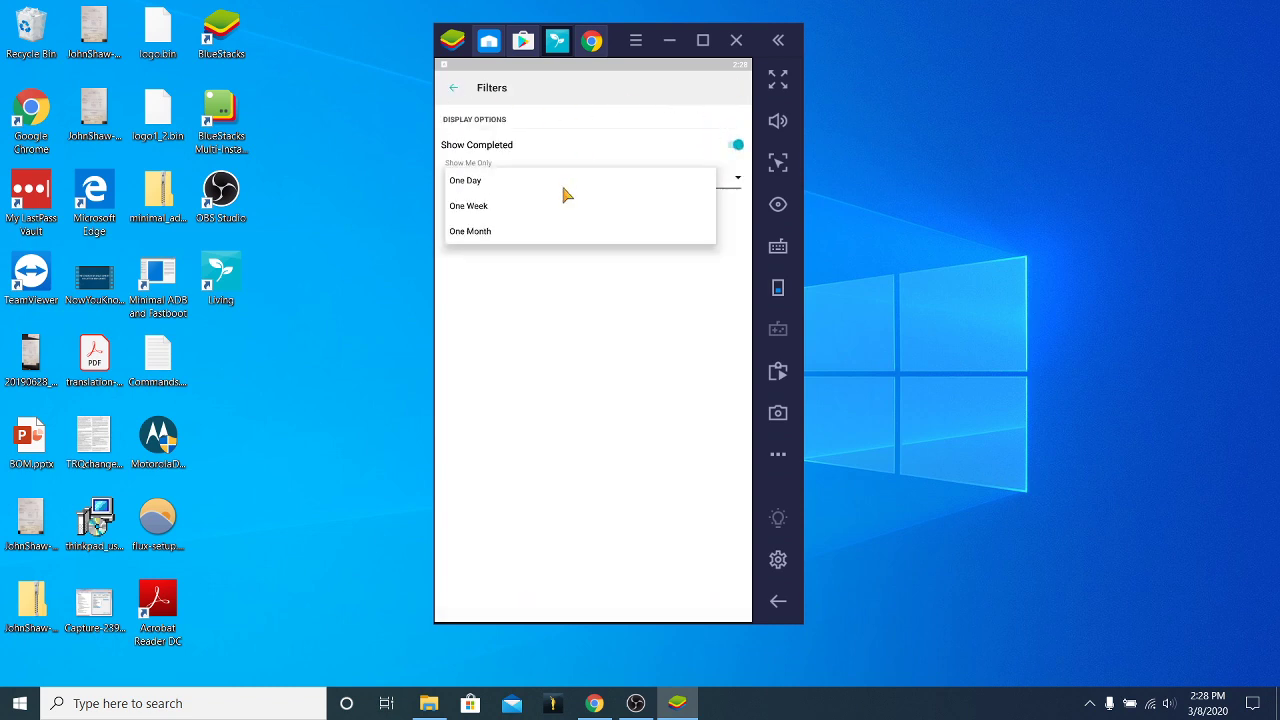
click(545, 314)
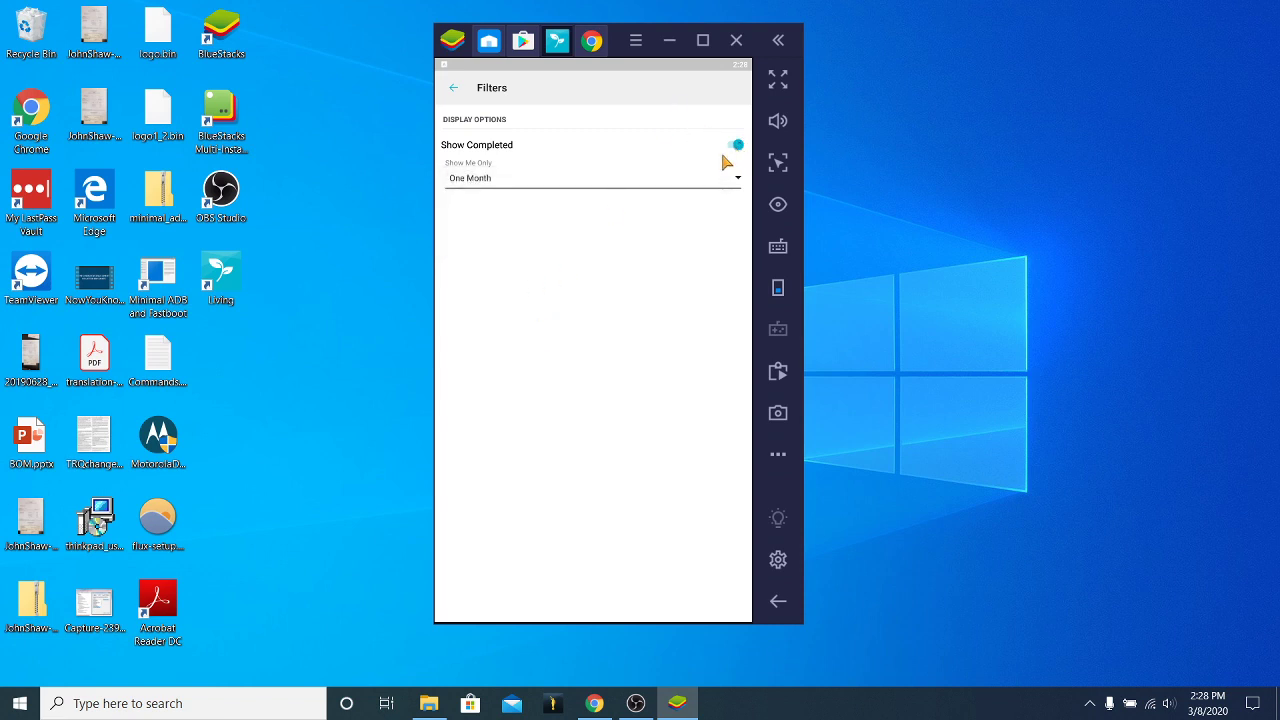
click(737, 145)
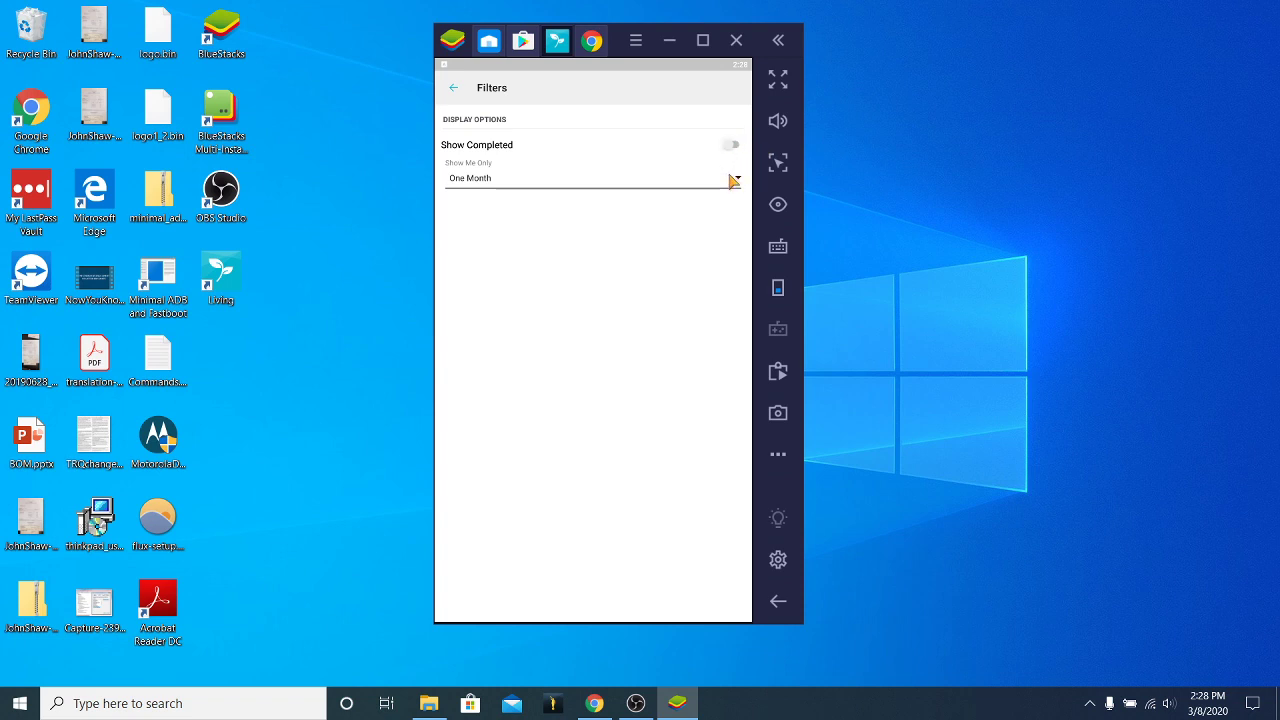
click(737, 145)
click(454, 90)
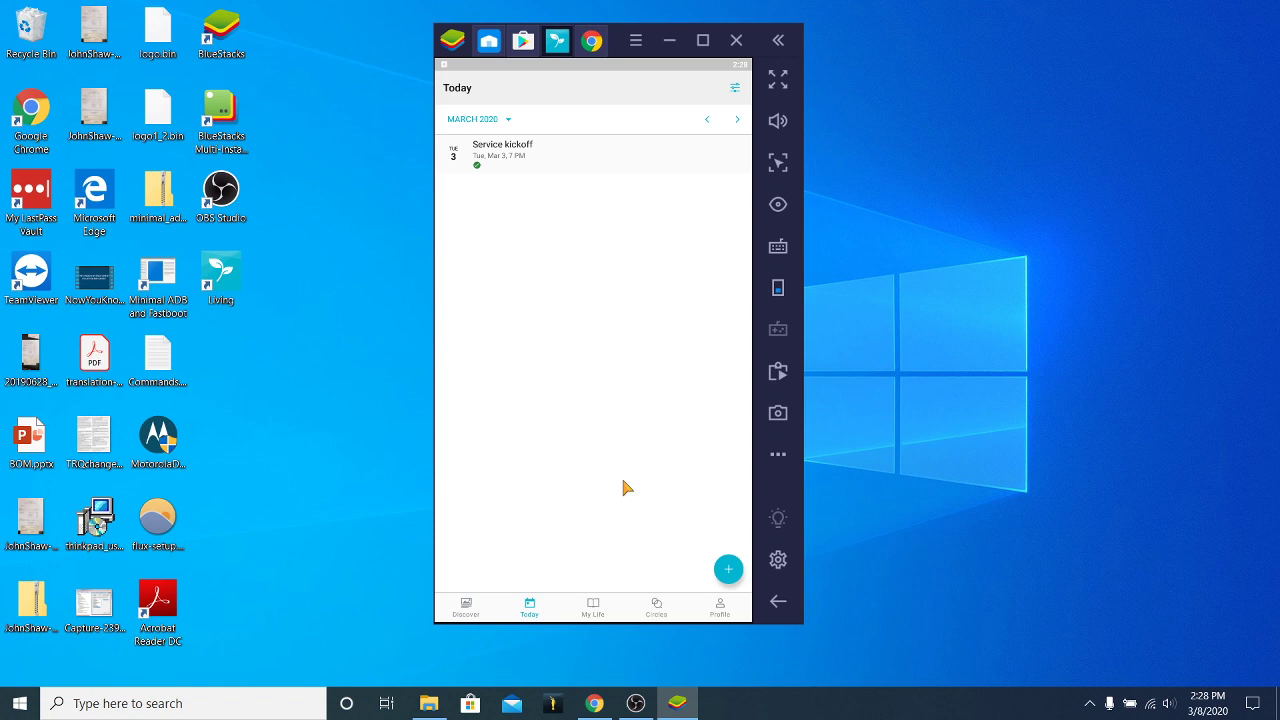
Start a new activity without a photo and name it 'Family Scripture Study'.
click(728, 568)
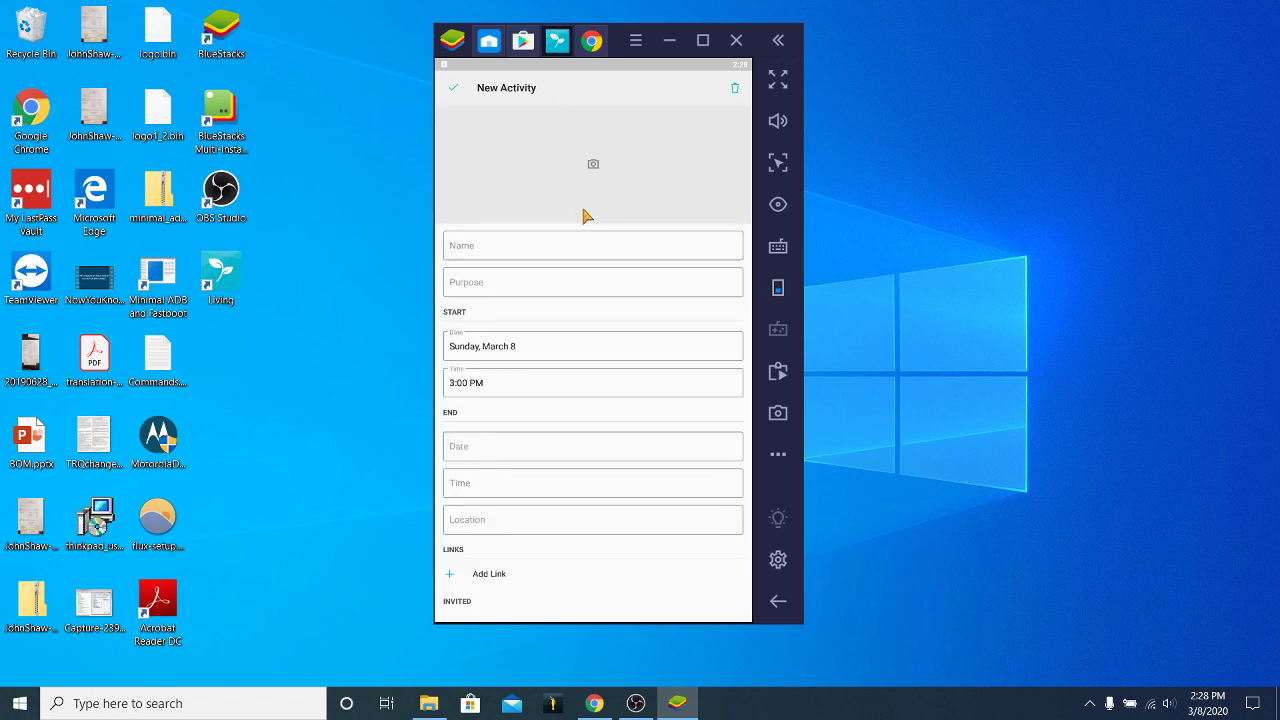
click(593, 166)
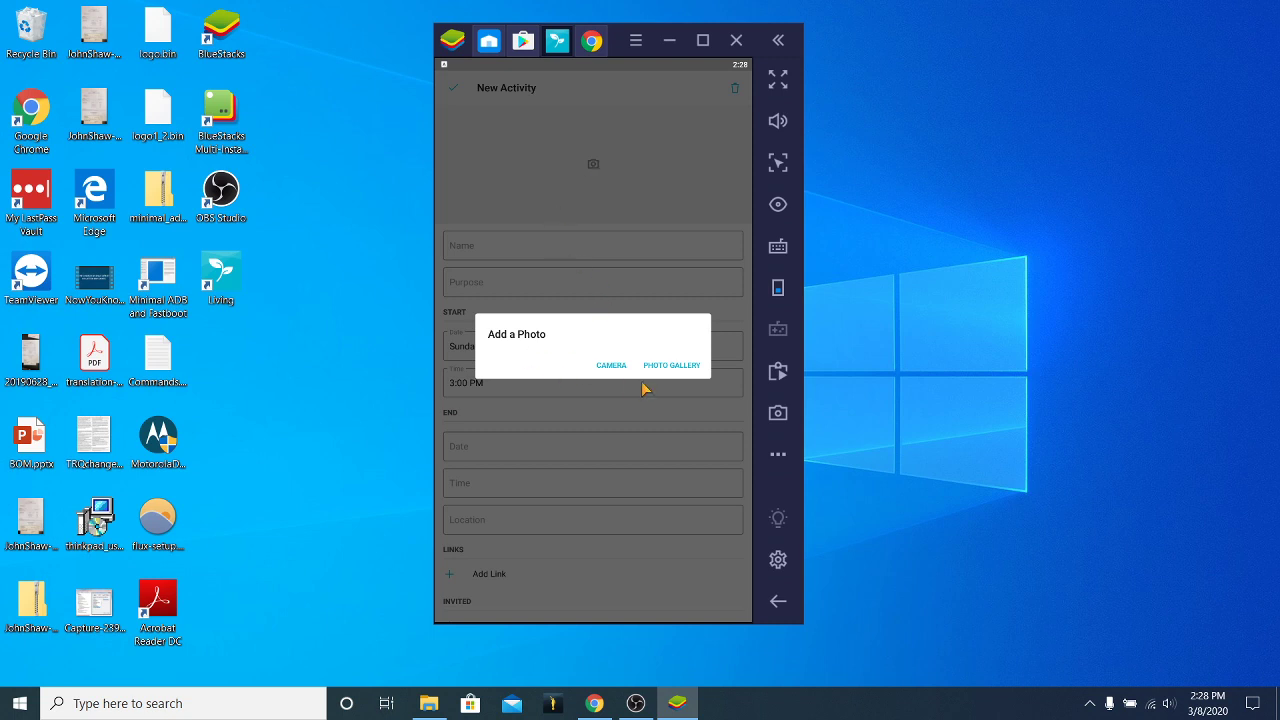
click(540, 172)
click(485, 255)
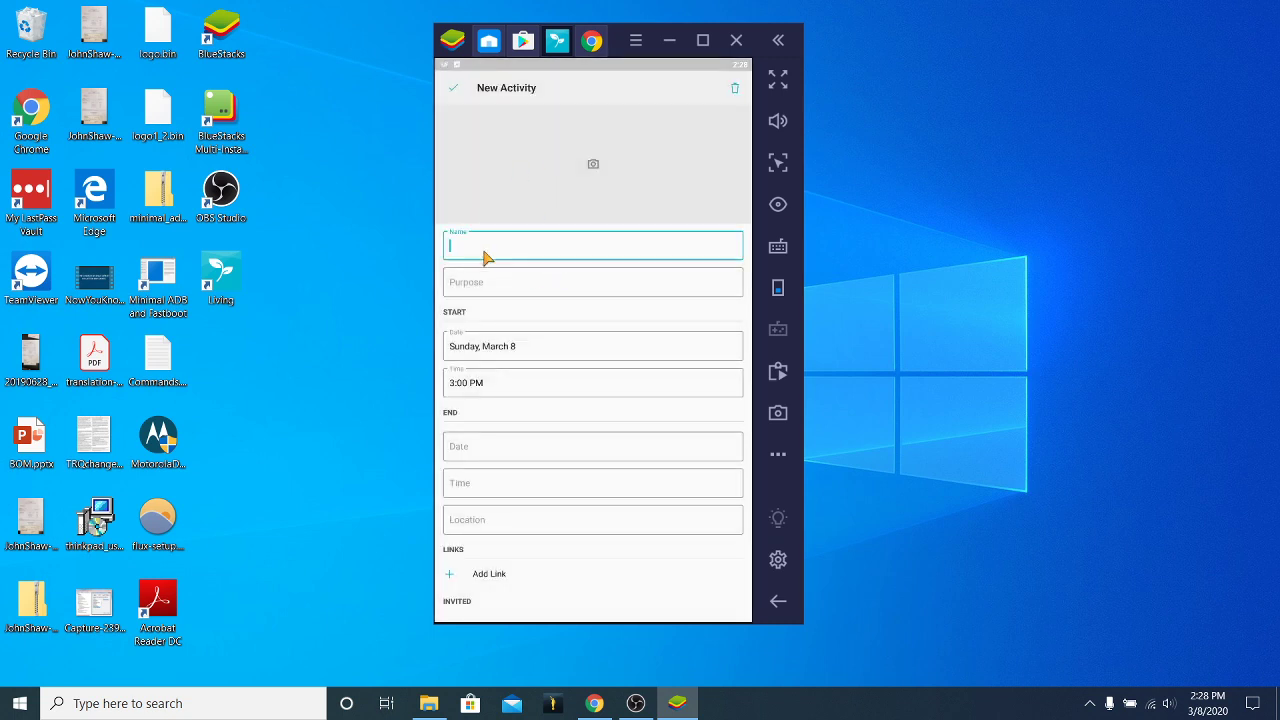
text(Nutri)
key(BackSpace)
key(BackSpace)
key(BackSpace)
key(BackSpace)
text(ew Acrivit)
key(BackSpace)
key(BackSpace)
key(BackSpace)
key(BackSpace)
key(BackSpace)
text(tivit)
key(BackSpace)
key(BackSpace)
key(BackSpace)
key(BackSpace)
key(BackSpace)
key(BackSpace)
key(BackSpace)
key(BackSpace)
key(BackSpace)
key(BackSpace)
key(BackSpace)
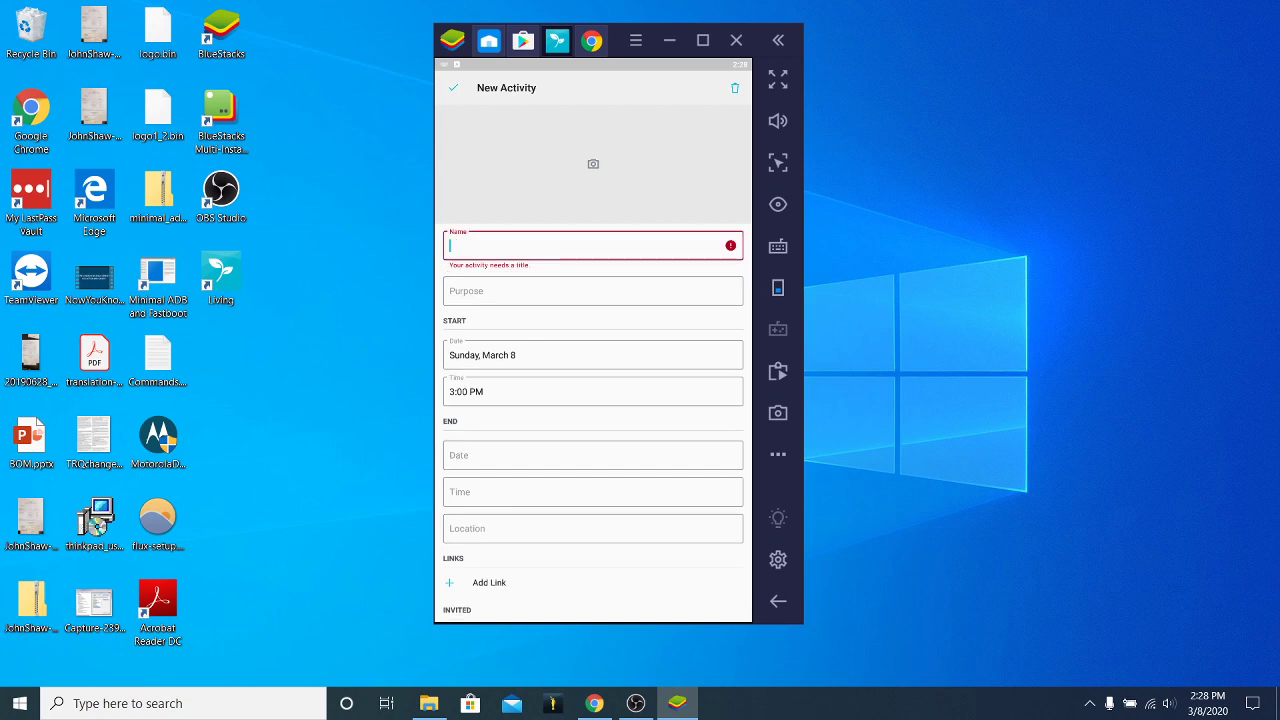
text(Family)
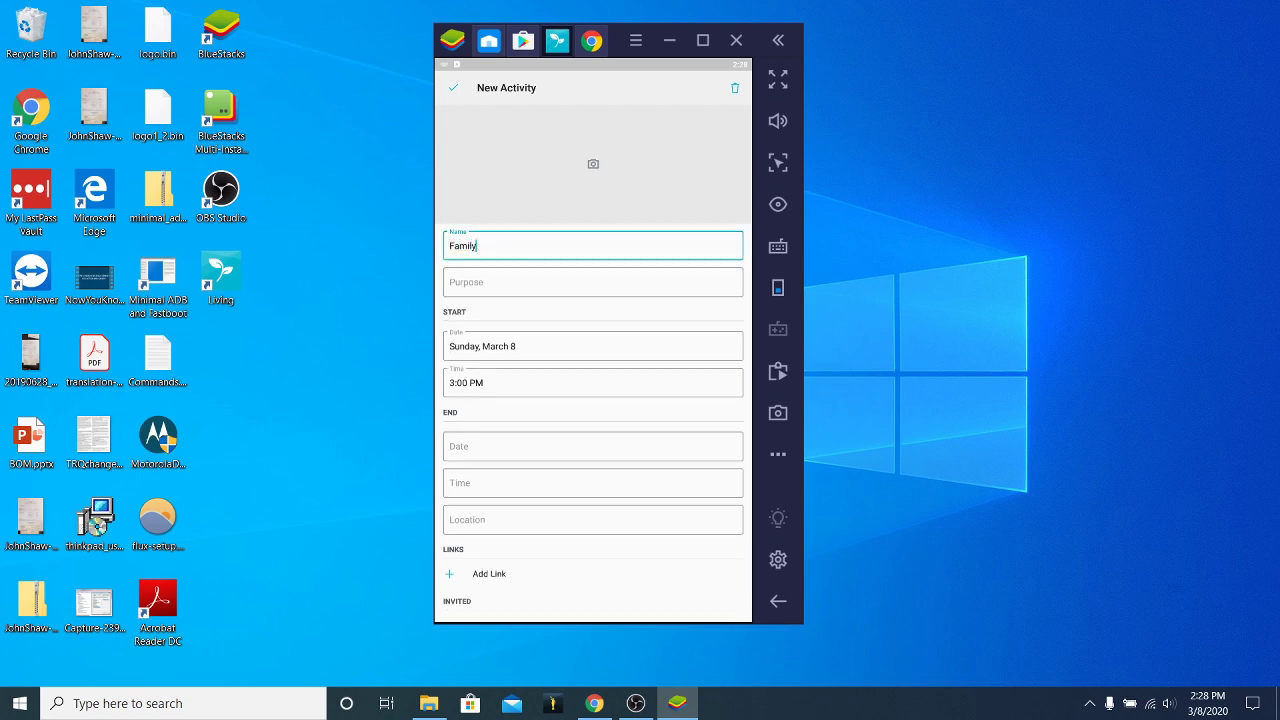
text( Scripture Study)
Leave purpose and location empty and set the start time to 8:00 PM.
click(593, 282)
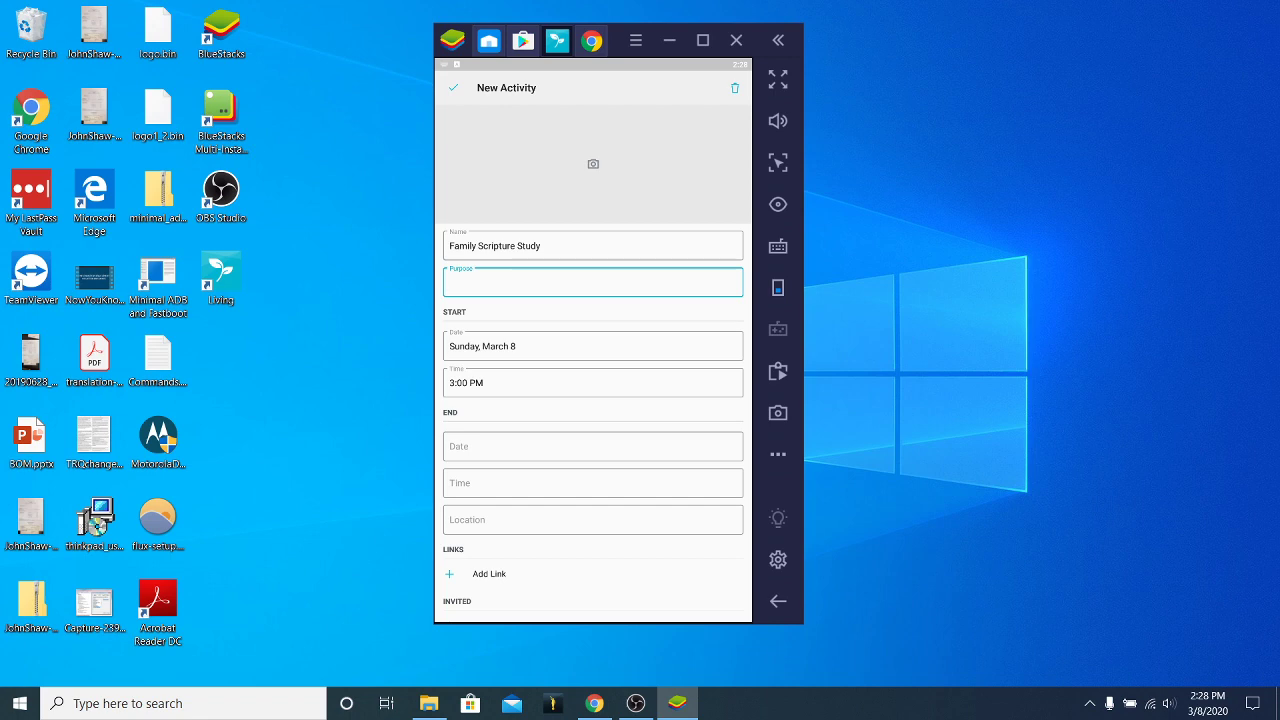
click(593, 519)
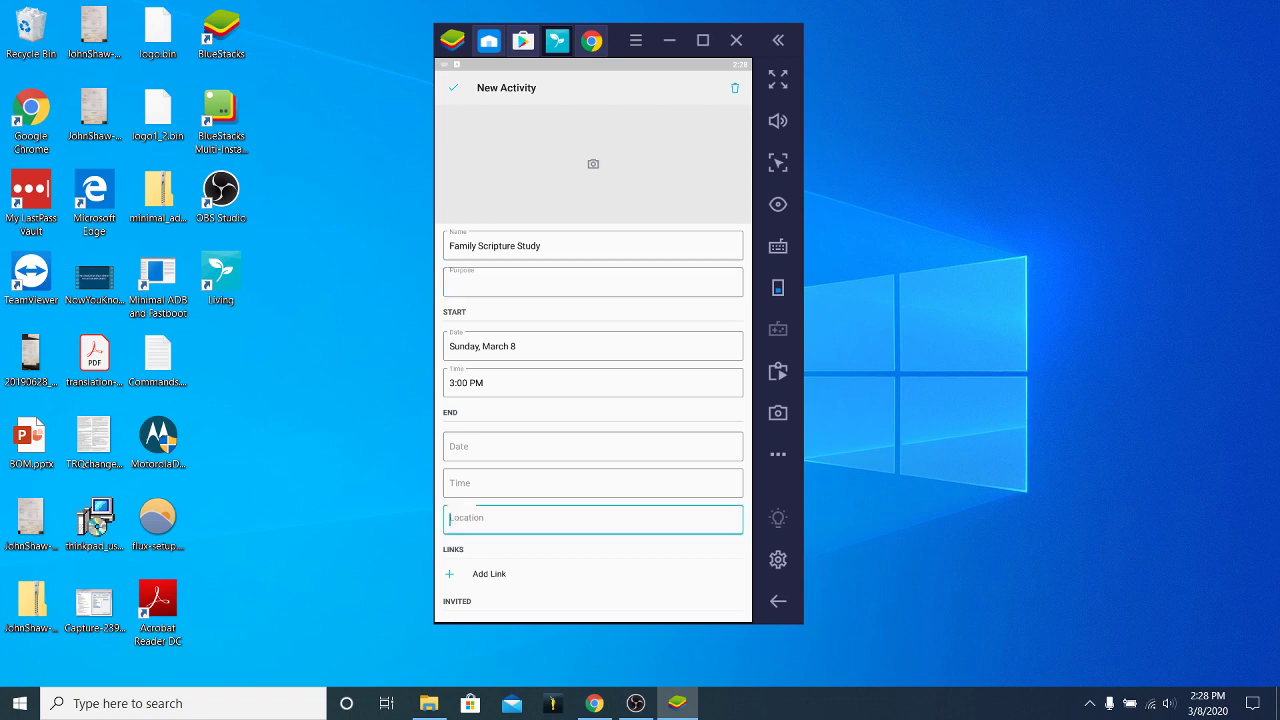
key(Escape)
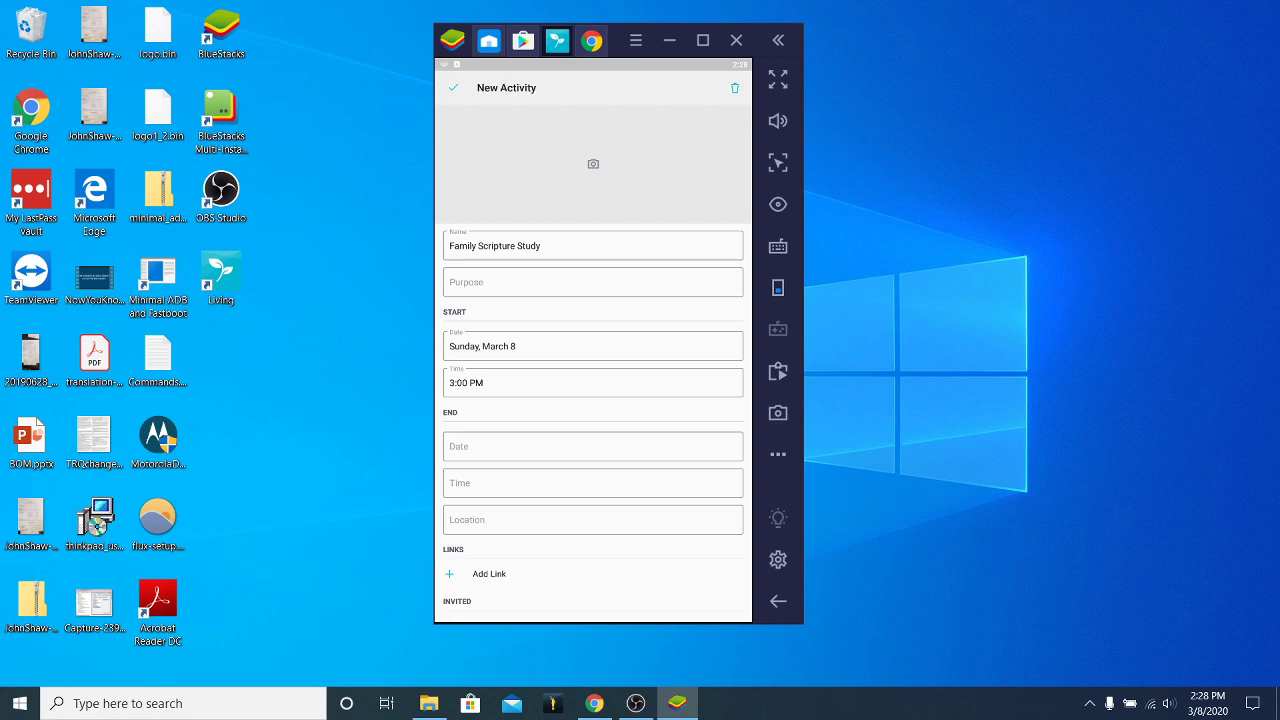
click(486, 395)
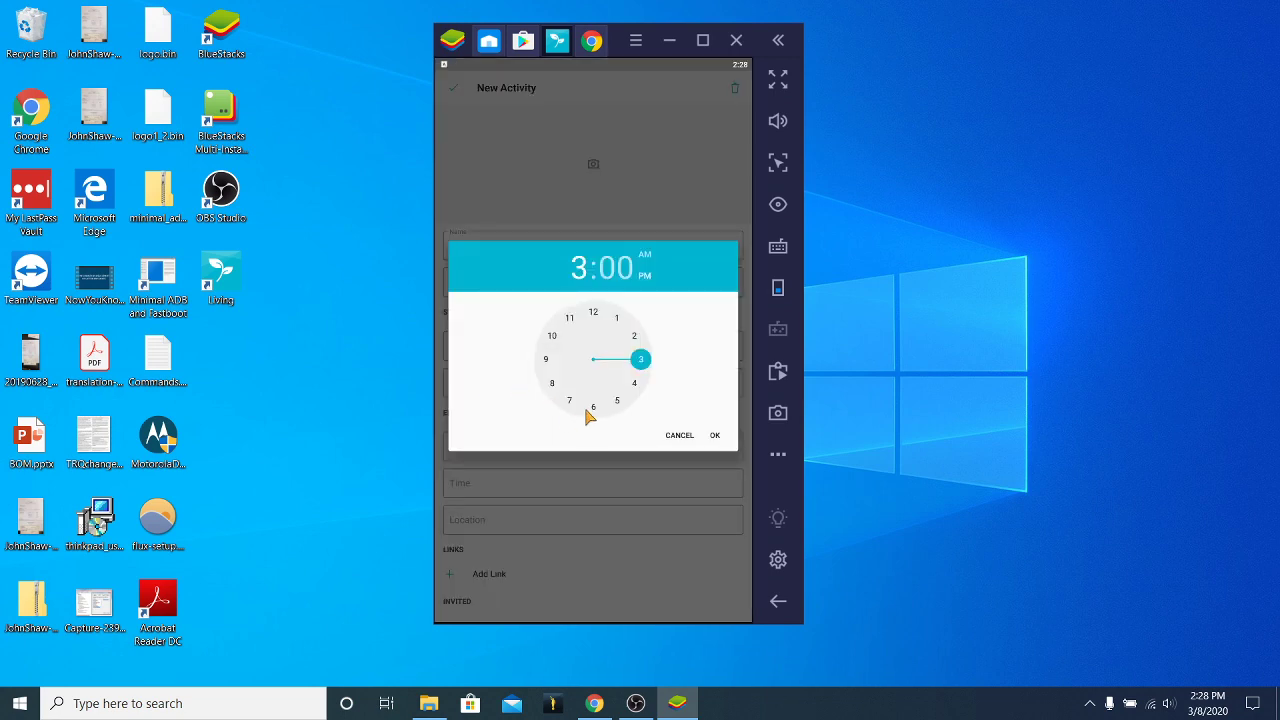
drag(646, 363, 545, 404)
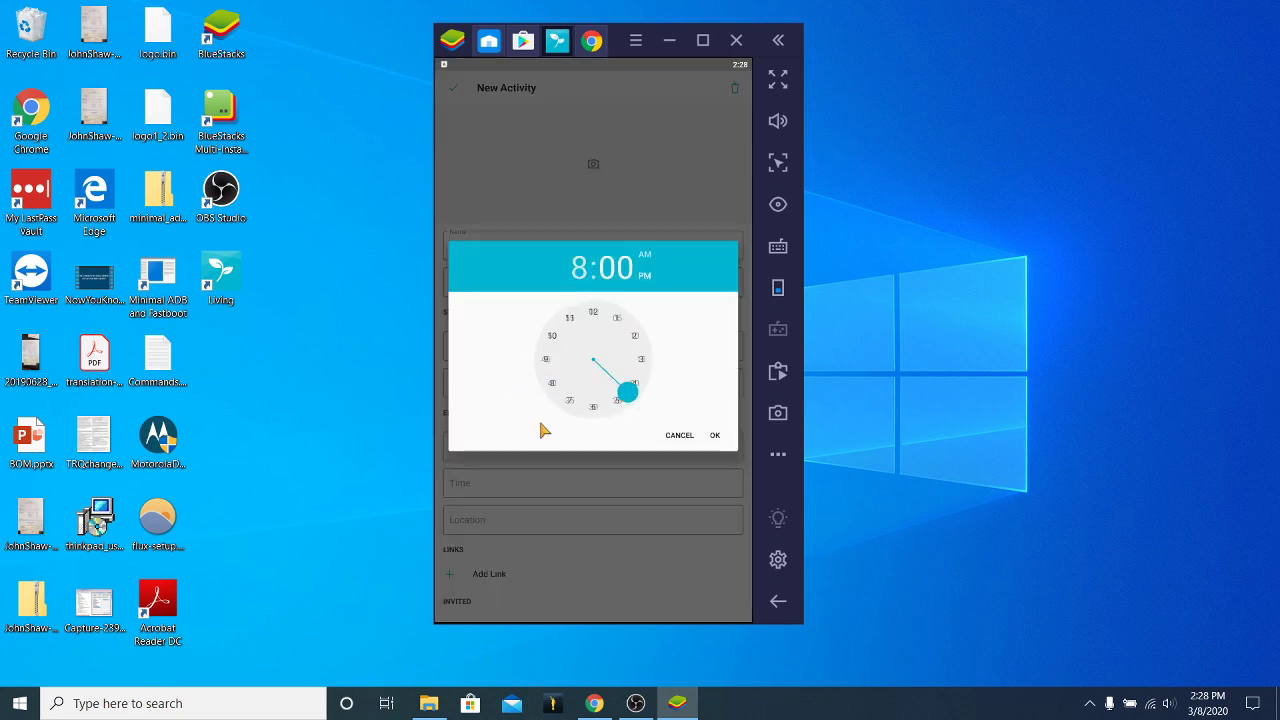
click(715, 436)
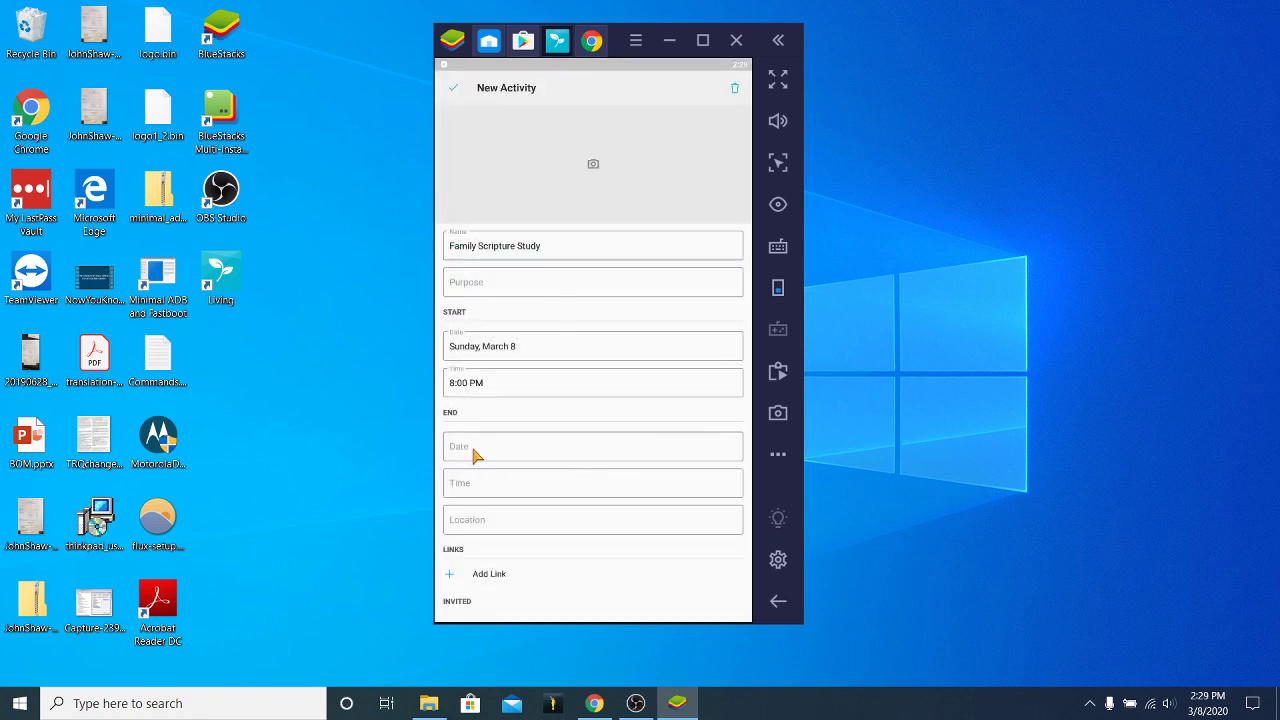
scroll(557, 512, down, 2)
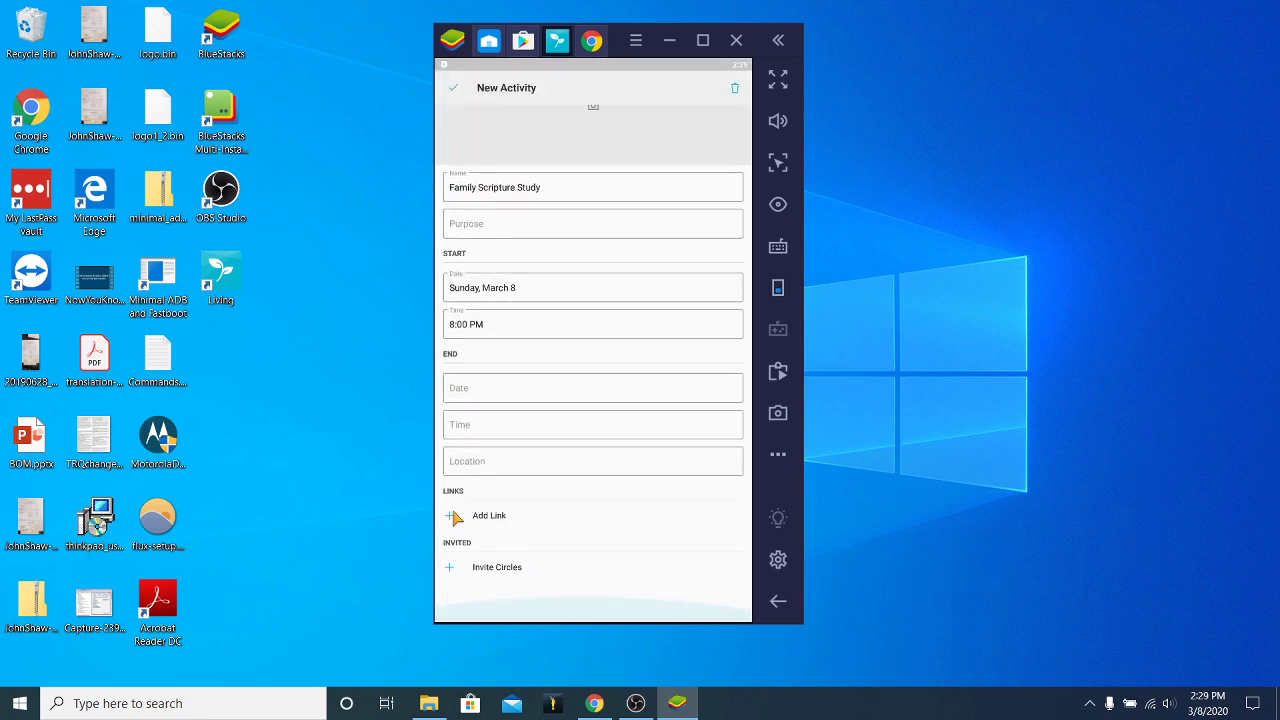
Skip adding a link and invite the My Household circle to Family Scripture Study.
click(452, 516)
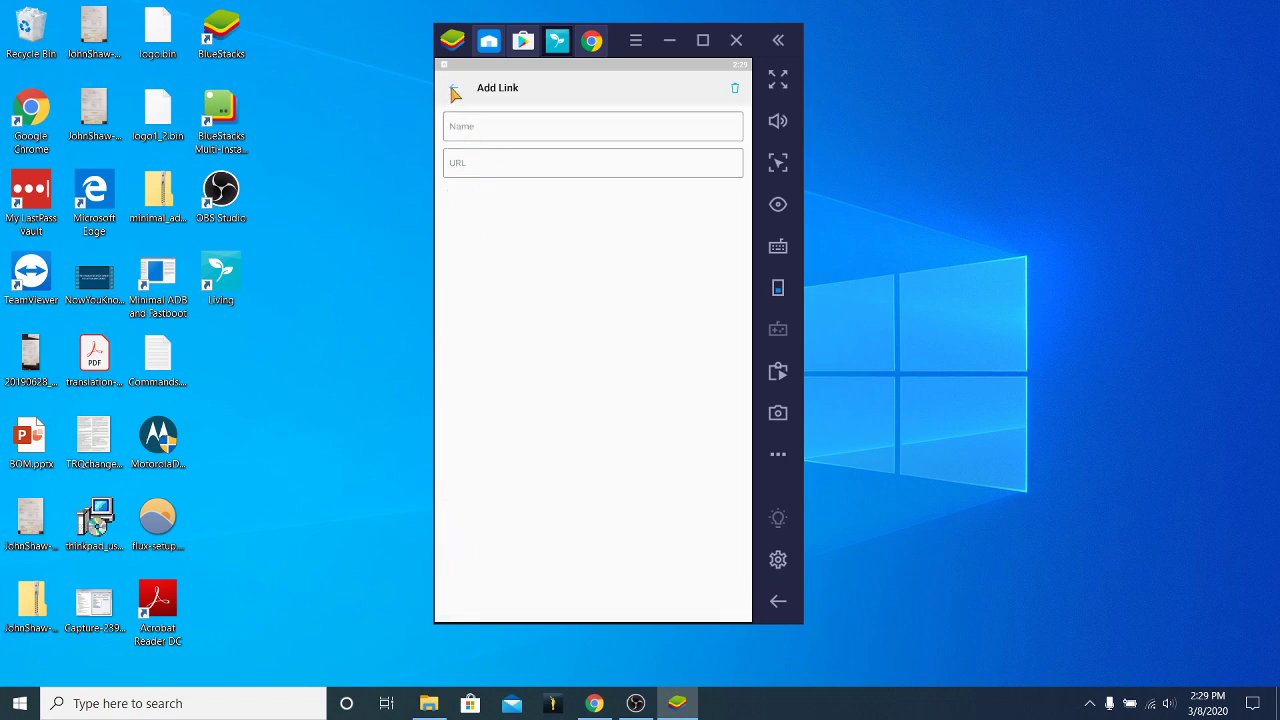
click(455, 92)
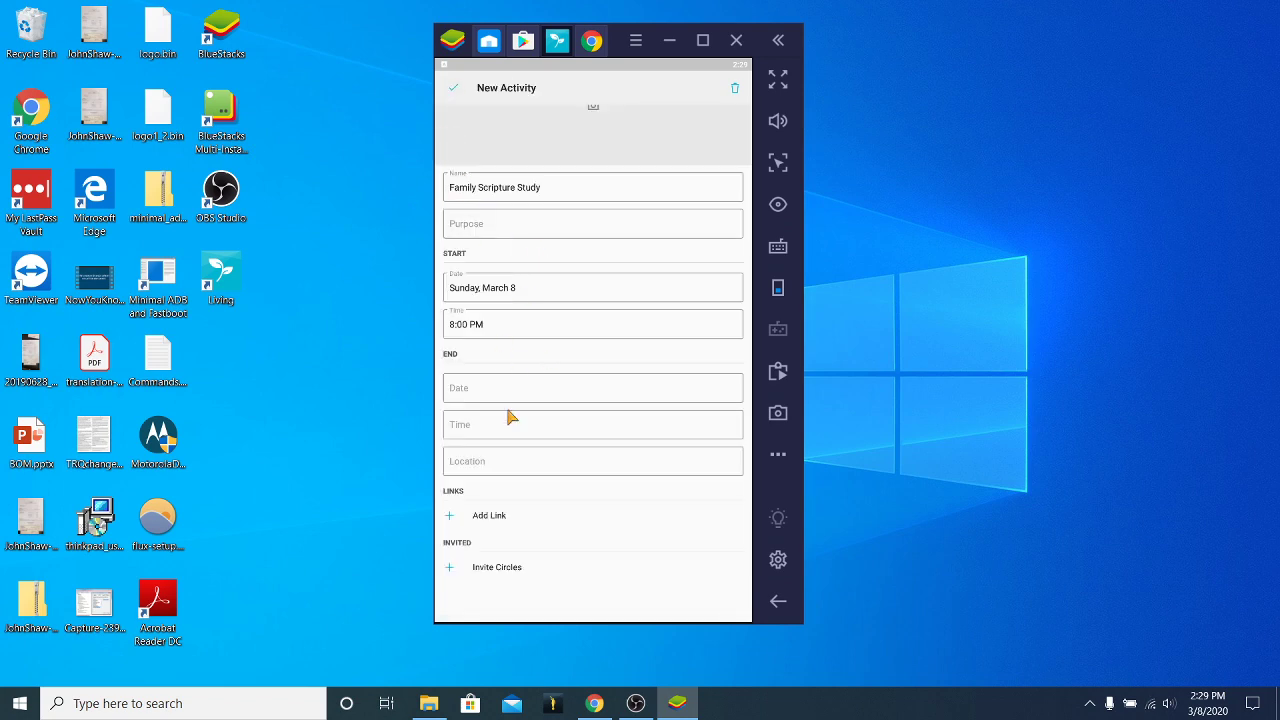
click(452, 571)
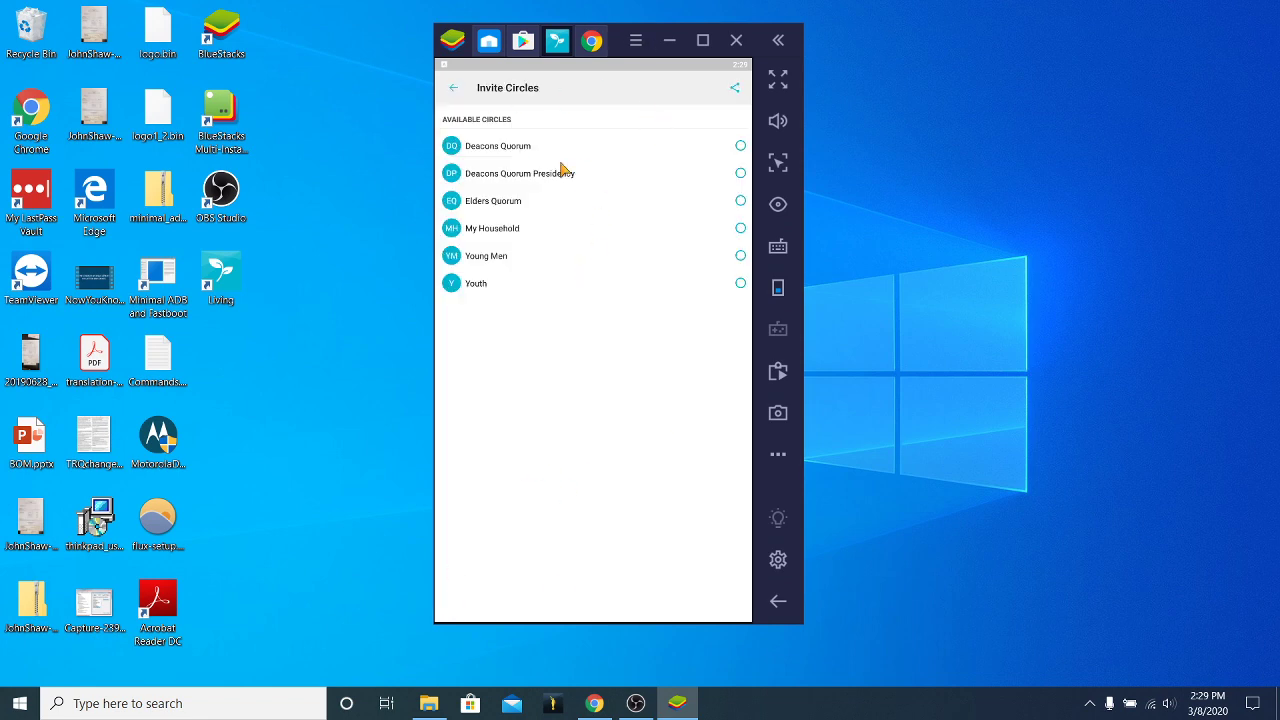
click(503, 228)
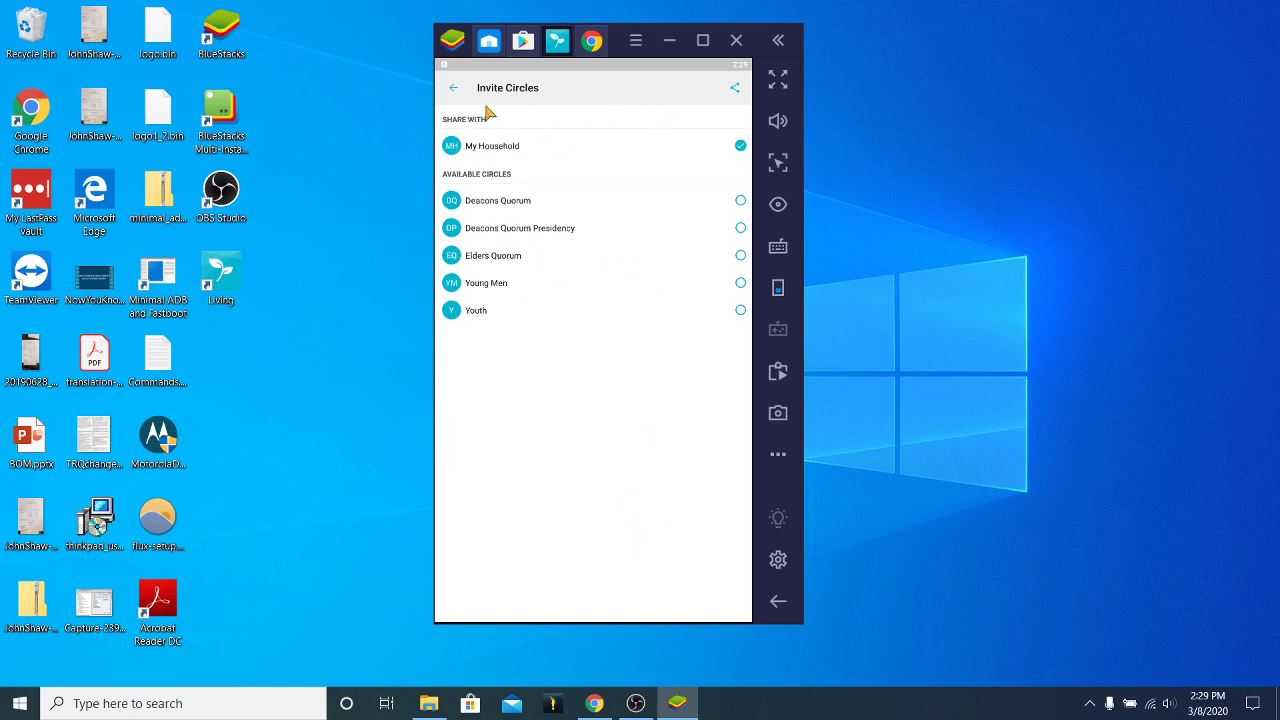
click(453, 88)
scroll(668, 316, down, 1)
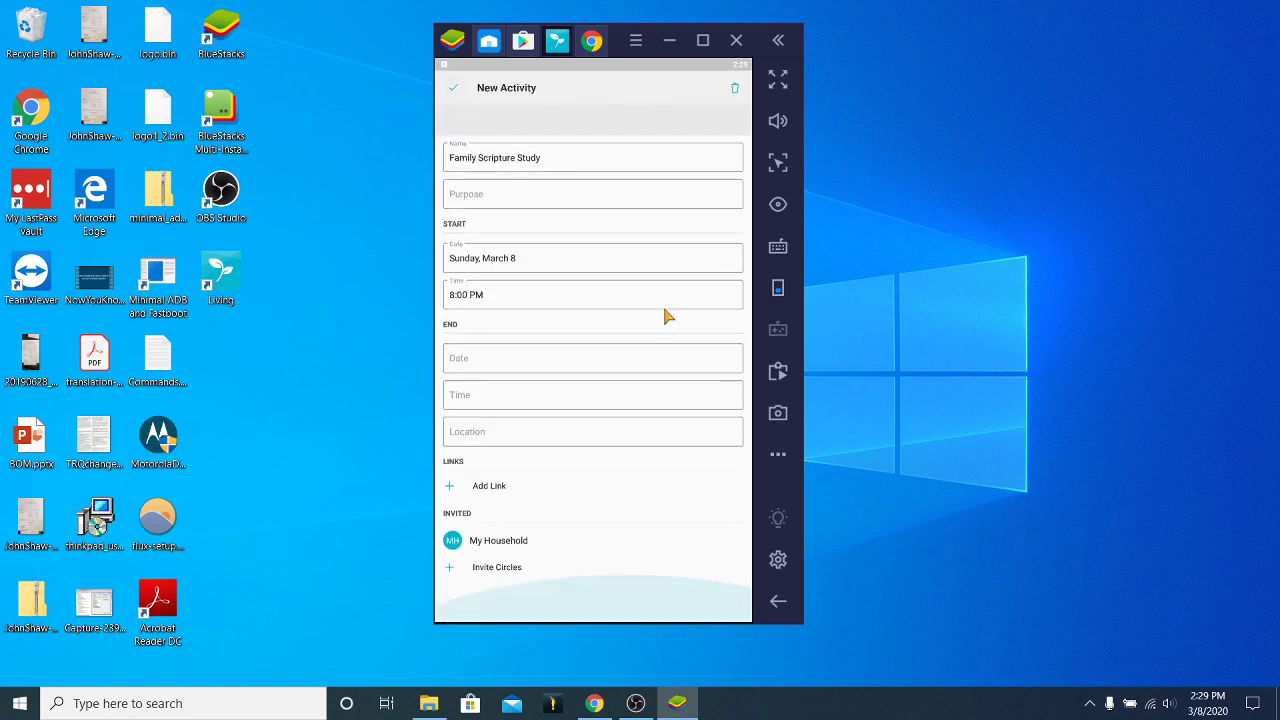
scroll(615, 480, up, 2)
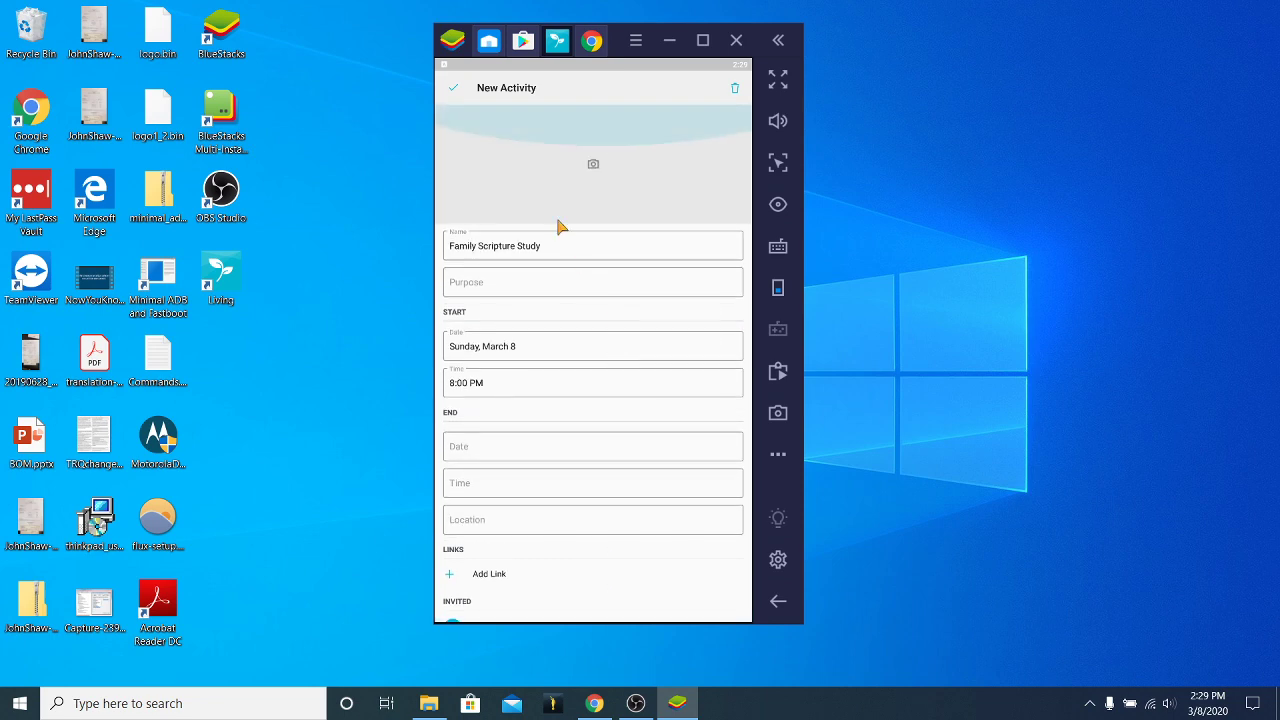
Save the Family Scripture Study activity and switch to the My Life goals page.
click(451, 87)
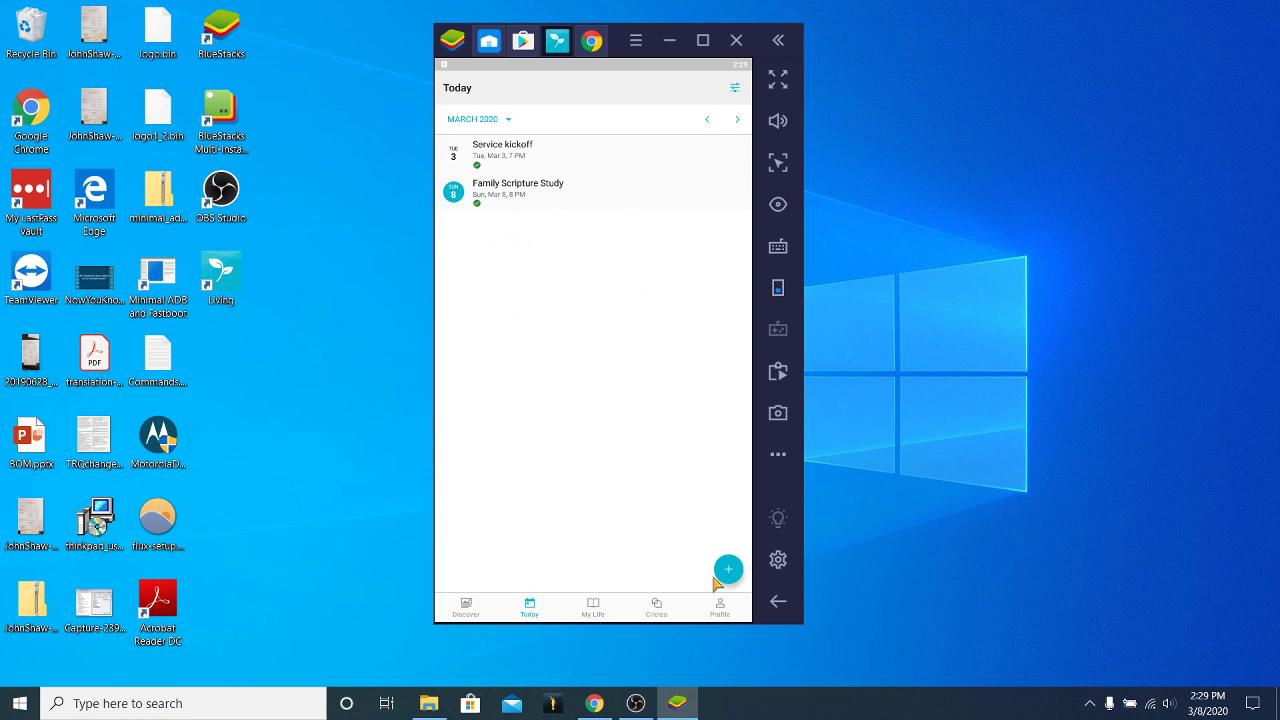
click(594, 608)
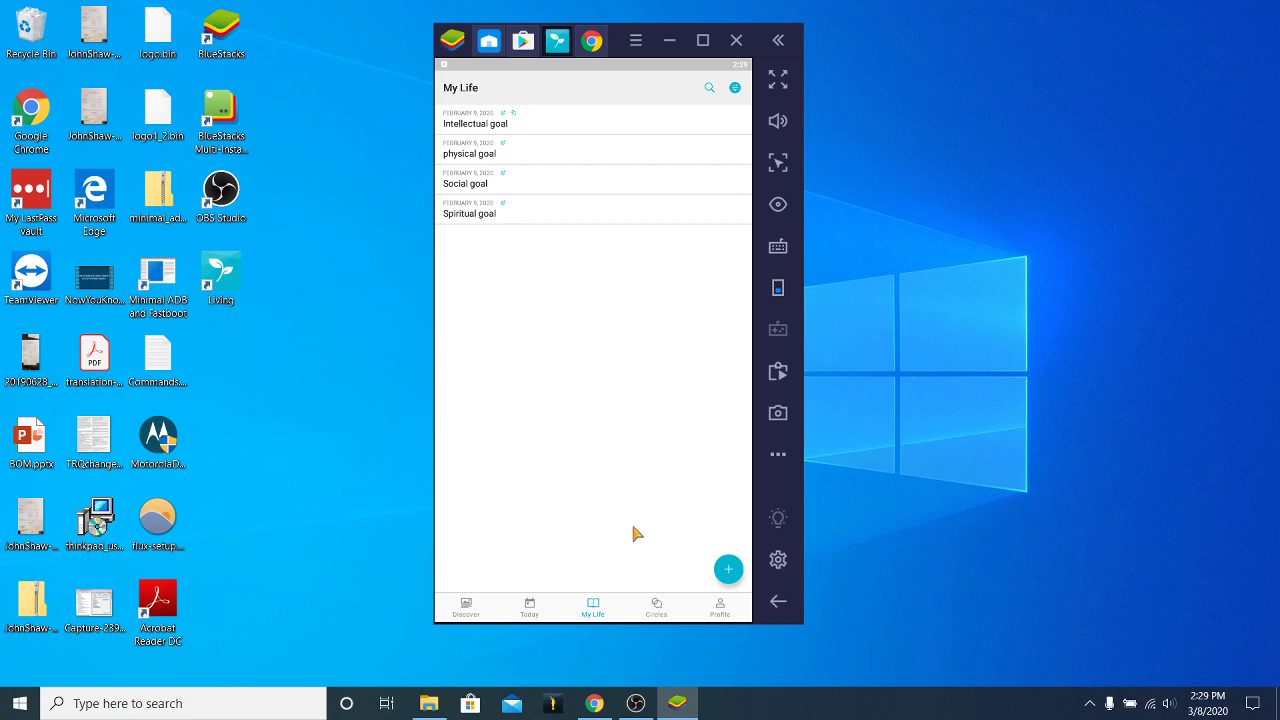
Turn on the Impressions filter in My Life, then go to the Circles page.
click(728, 569)
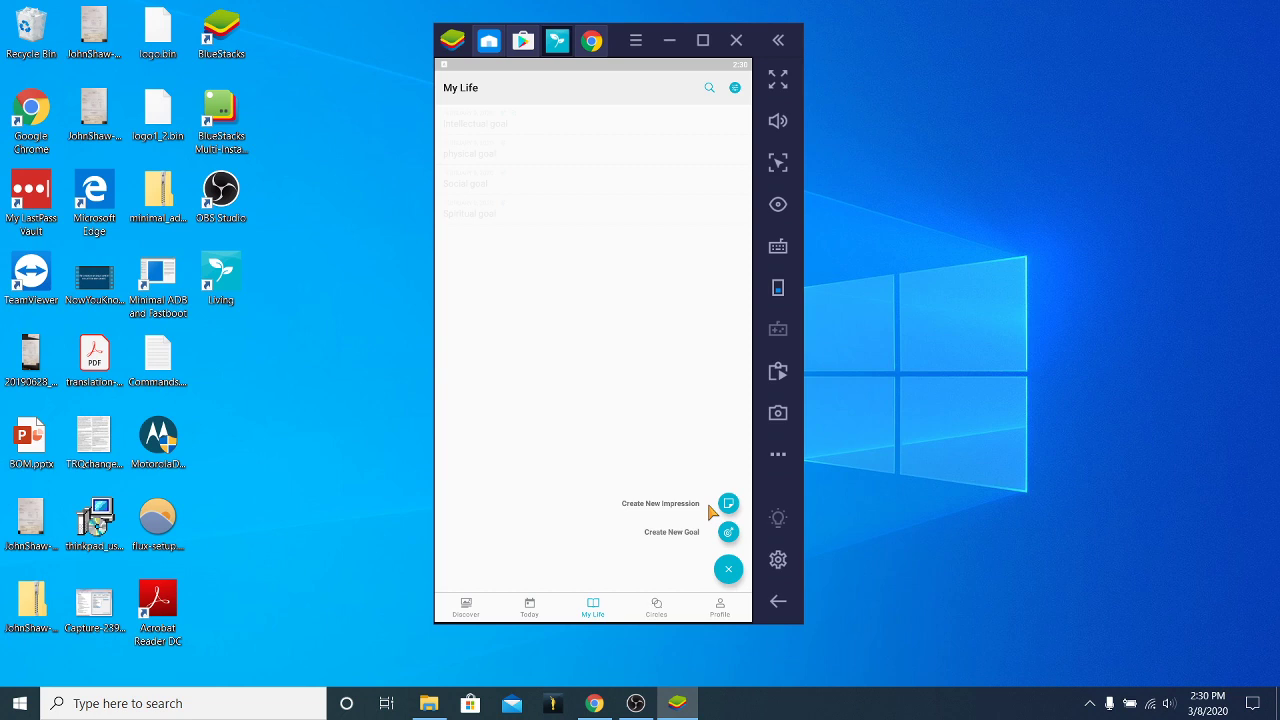
click(679, 488)
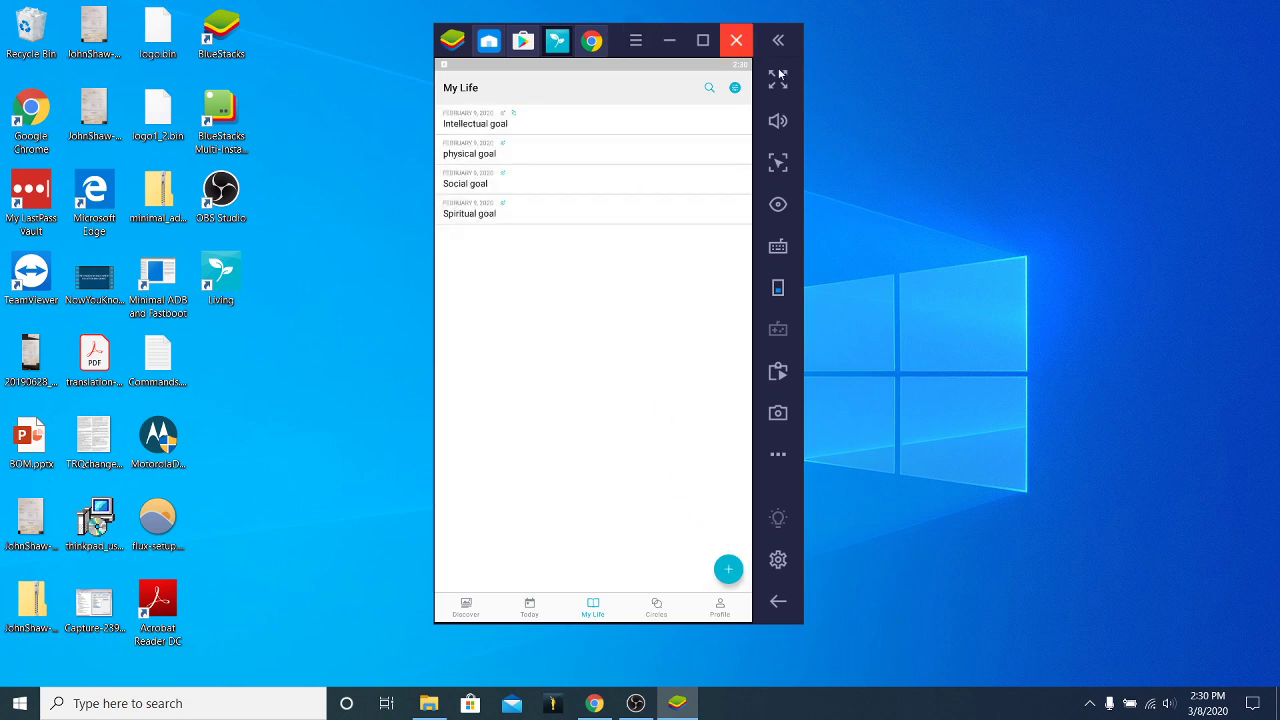
click(734, 88)
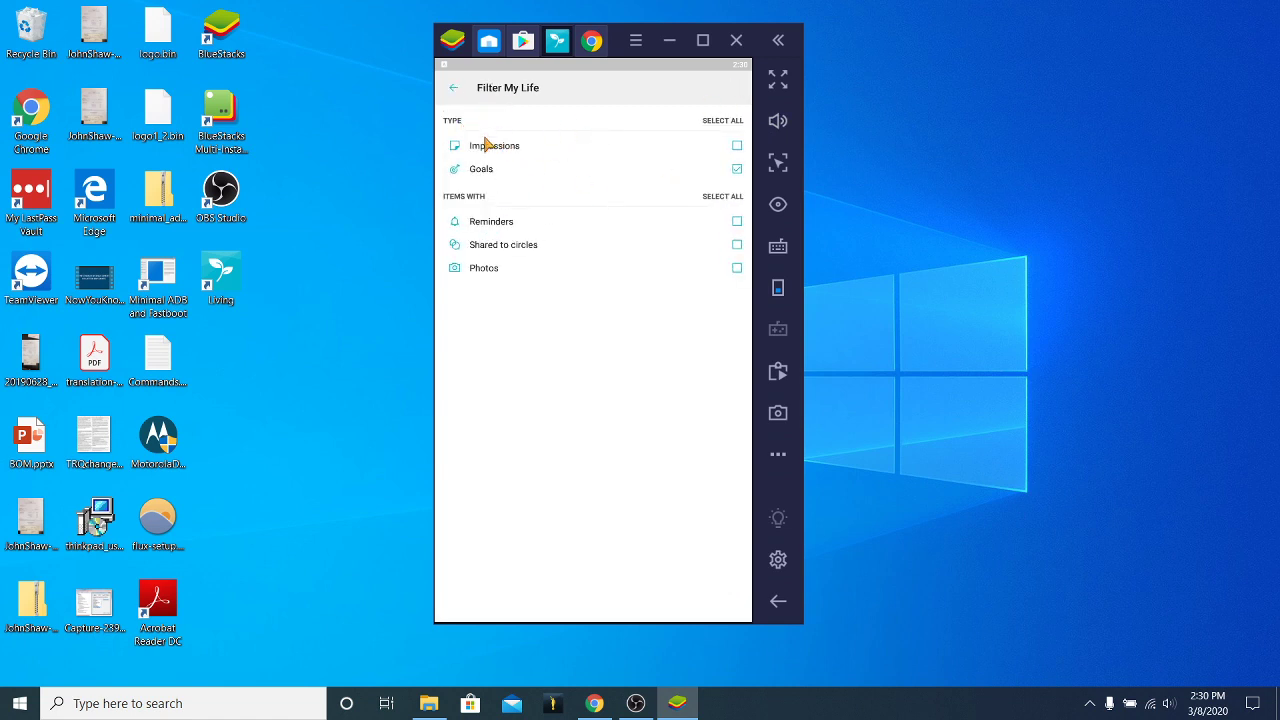
click(737, 147)
click(456, 91)
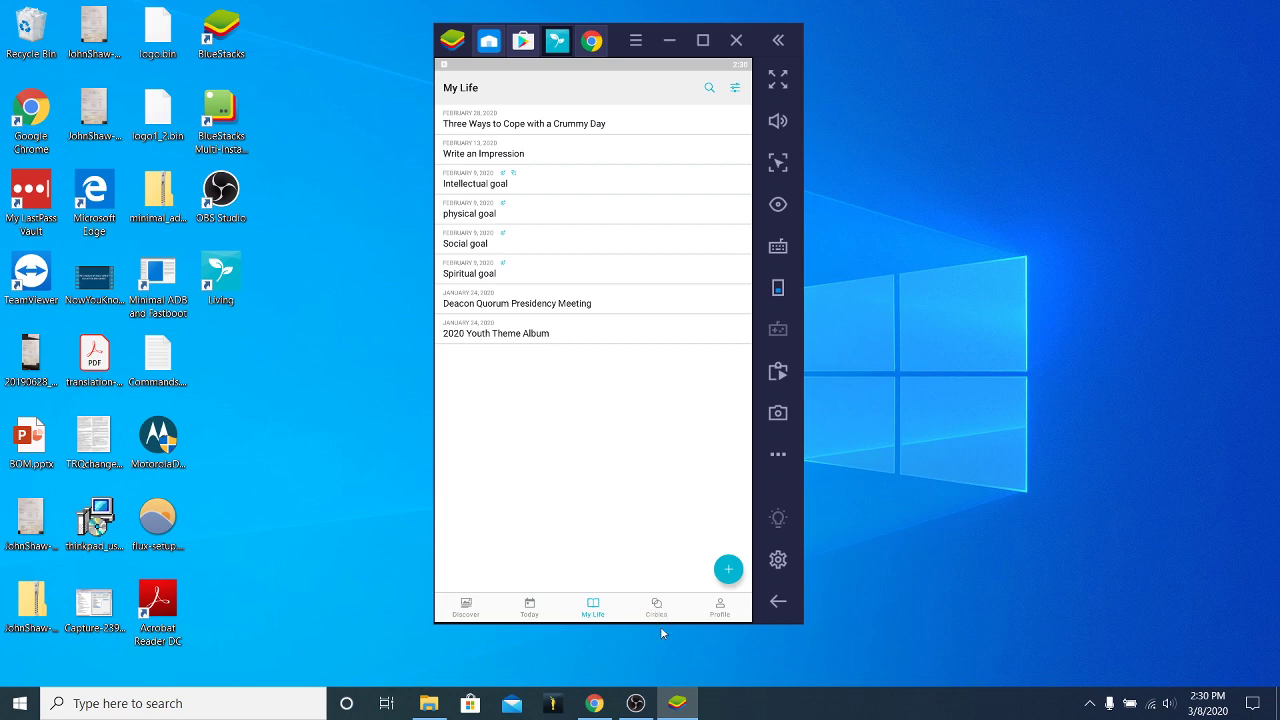
click(656, 608)
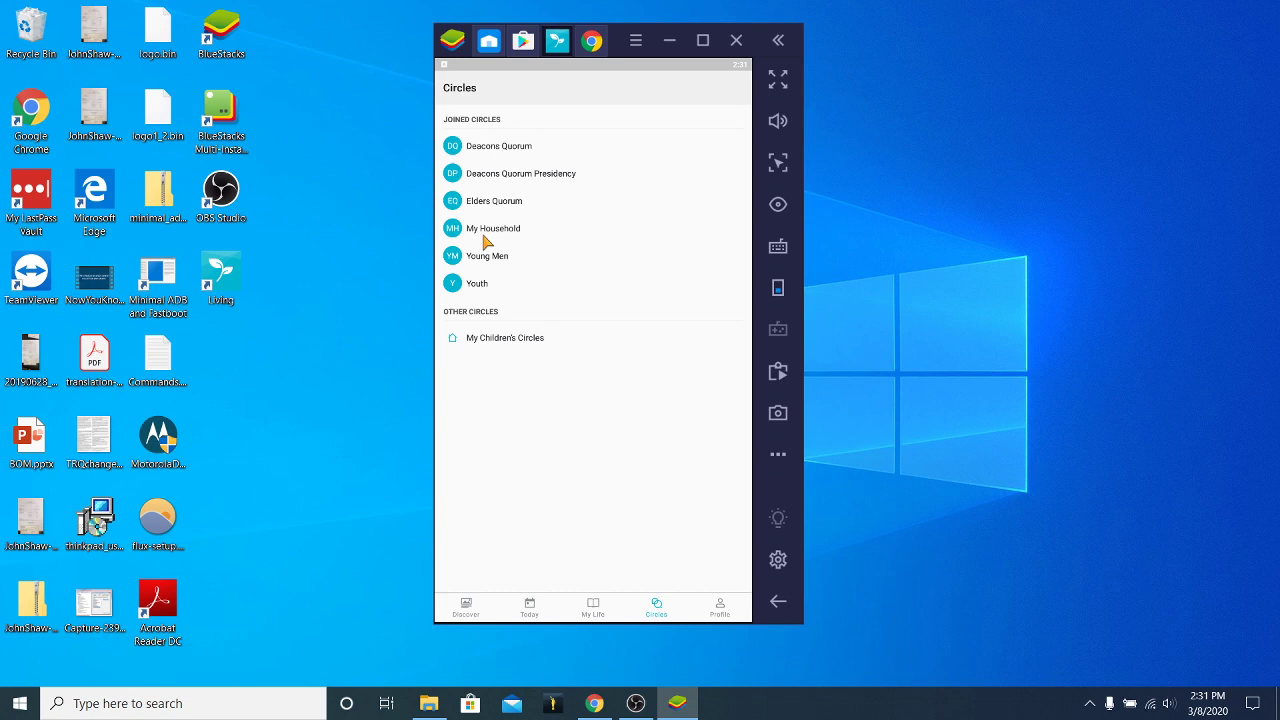
click(482, 236)
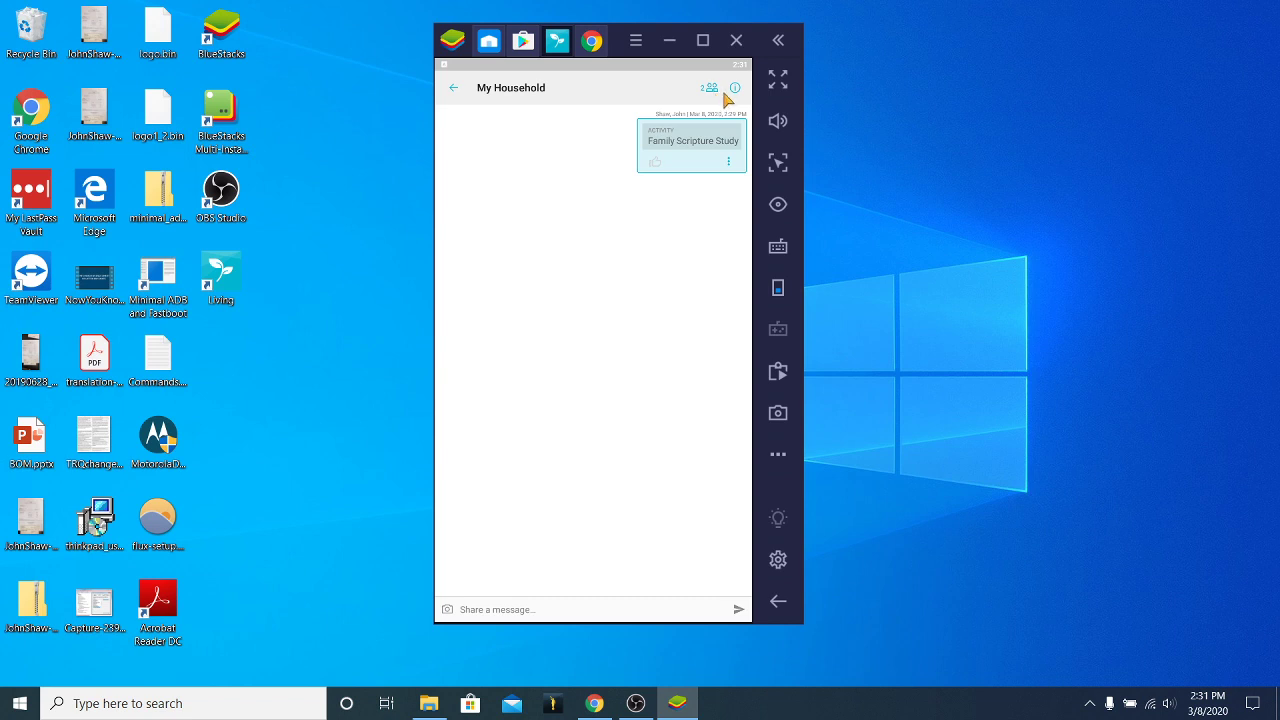
click(710, 89)
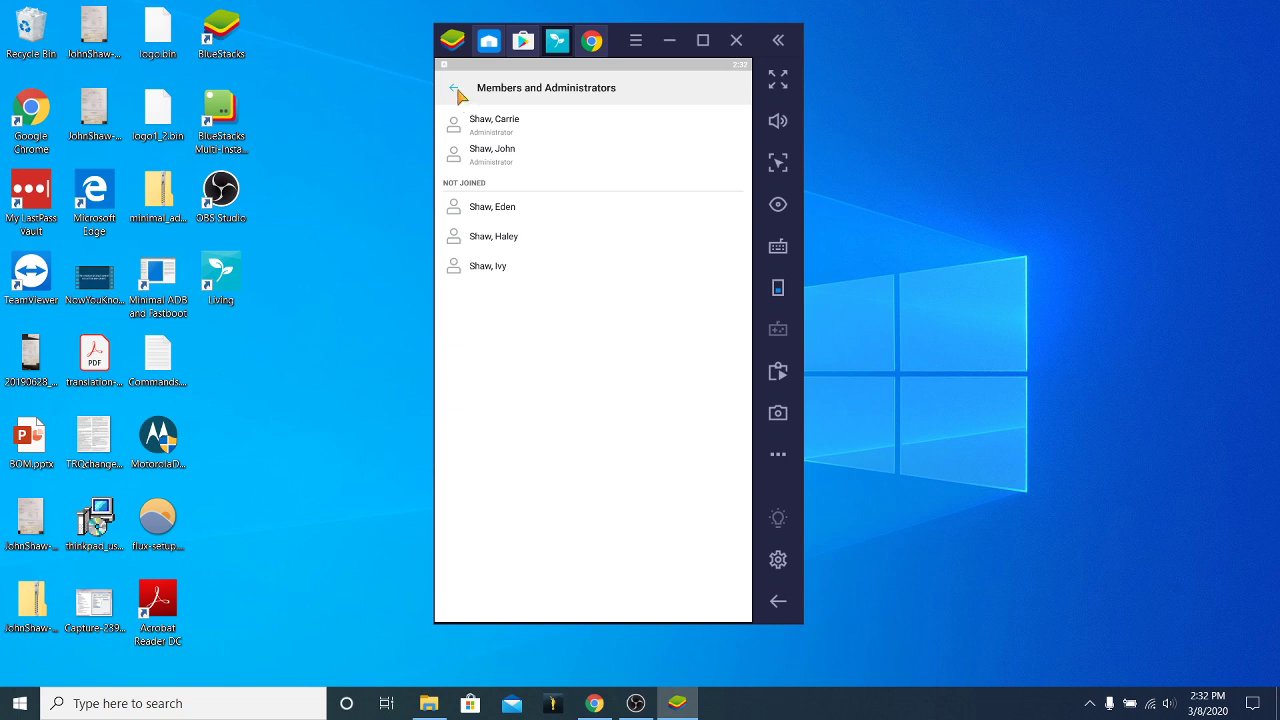
click(455, 89)
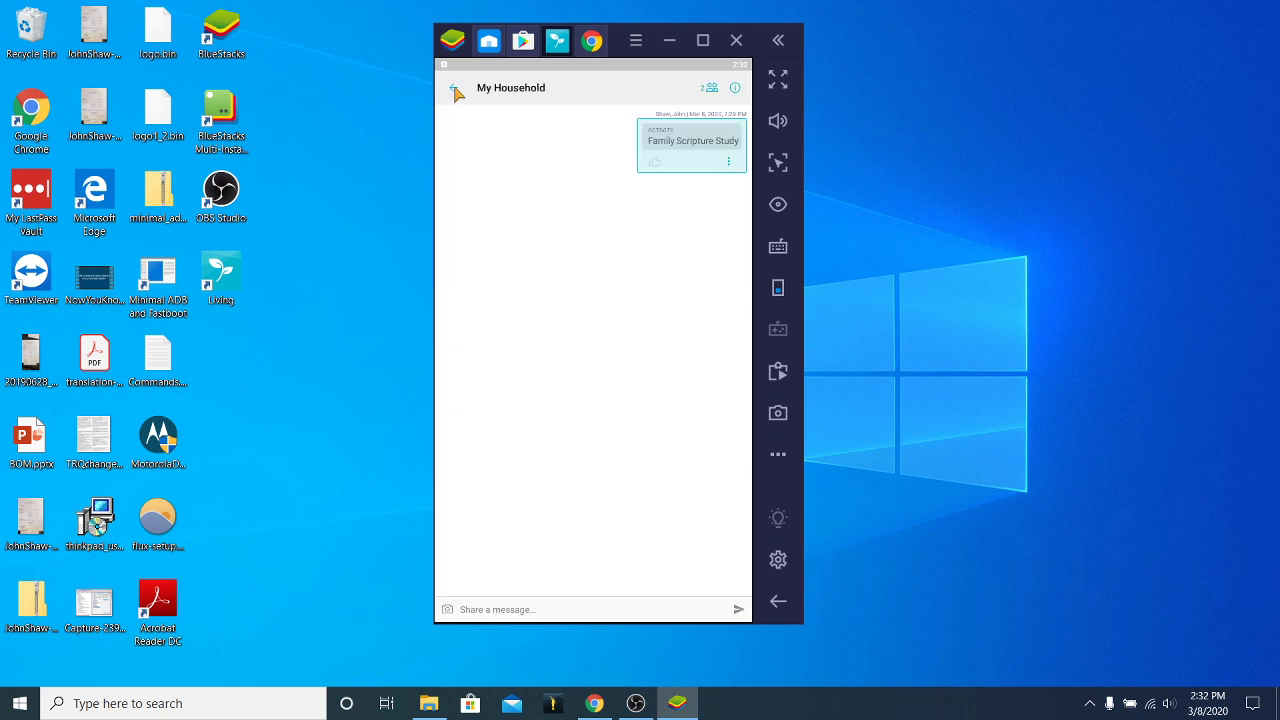
click(455, 90)
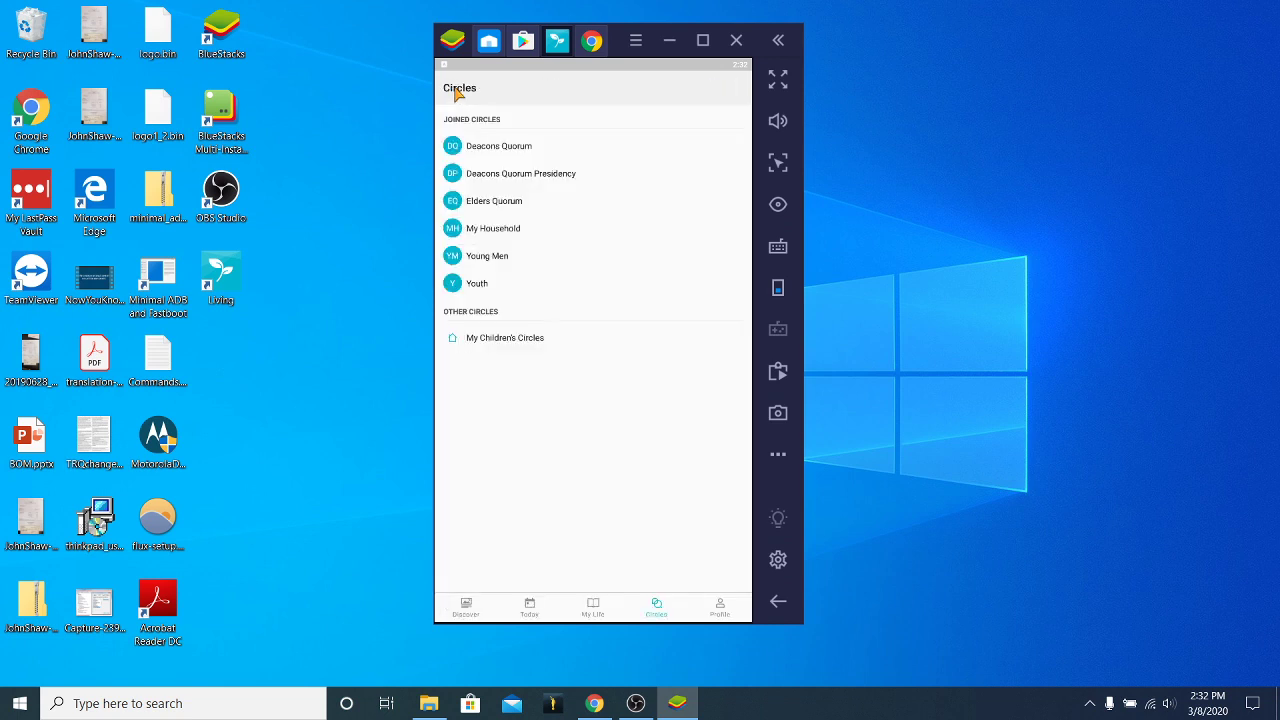
click(486, 341)
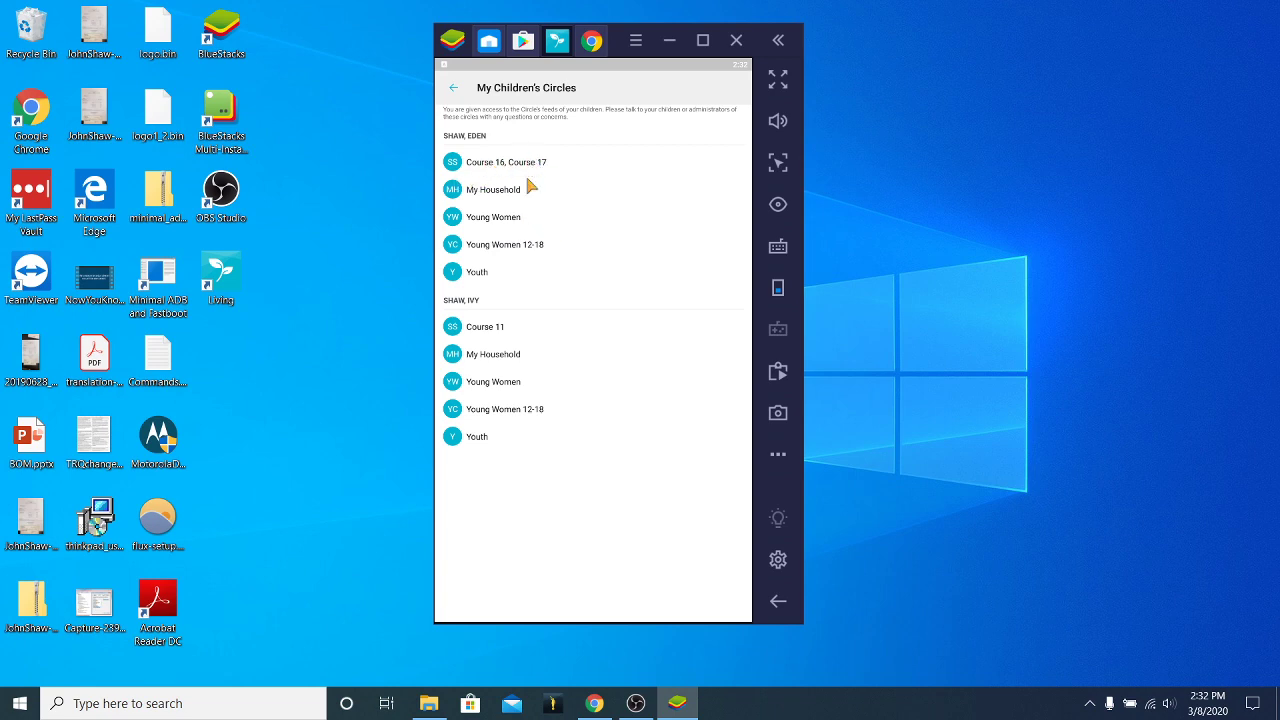
click(500, 252)
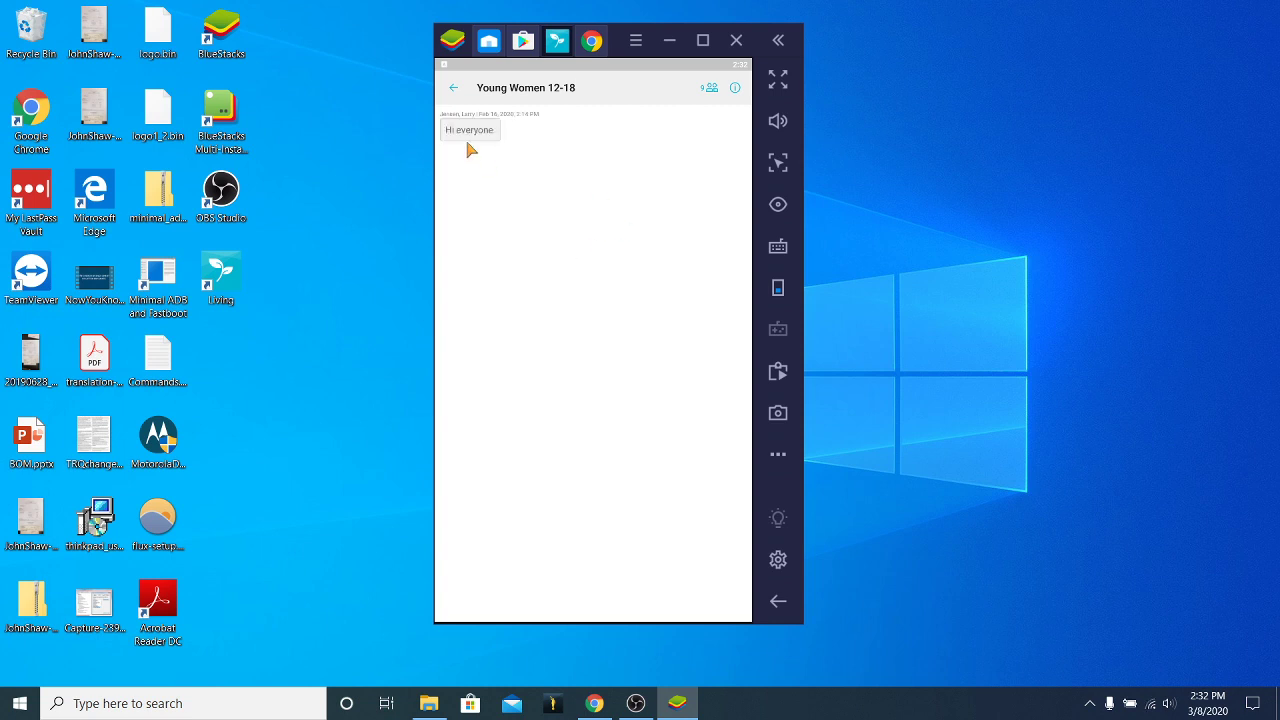
click(454, 90)
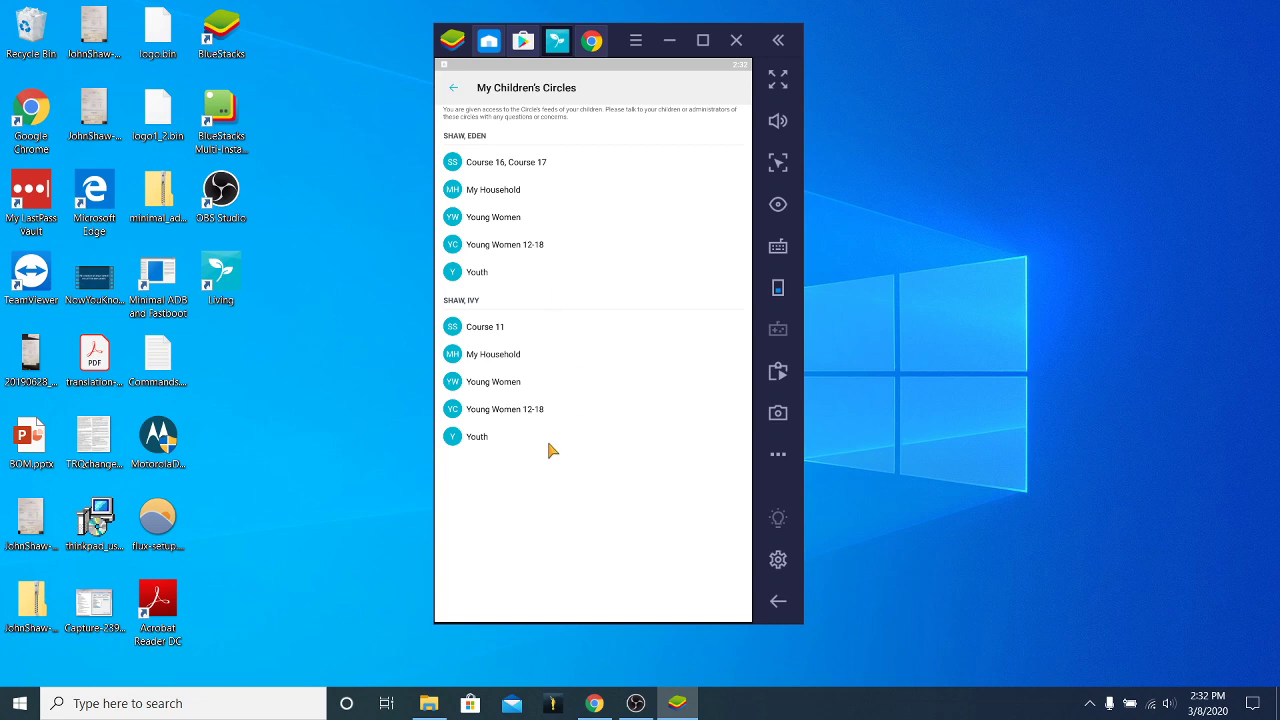
click(458, 90)
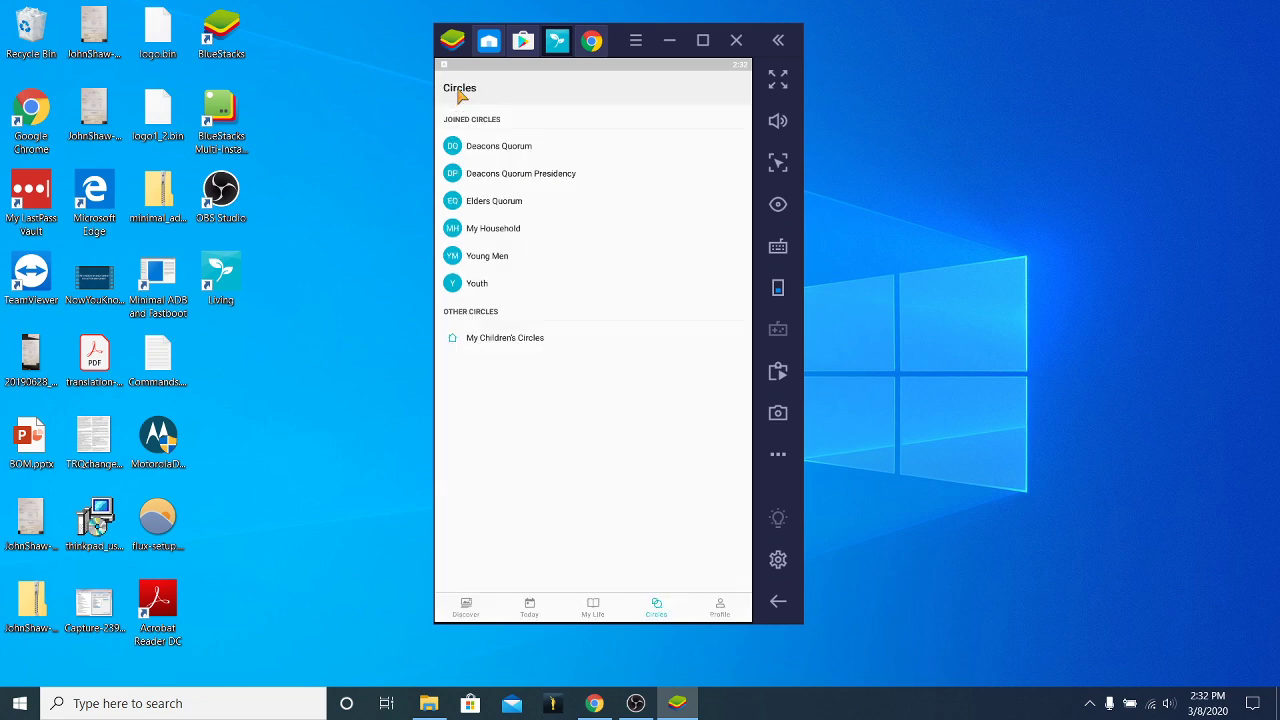
click(498, 228)
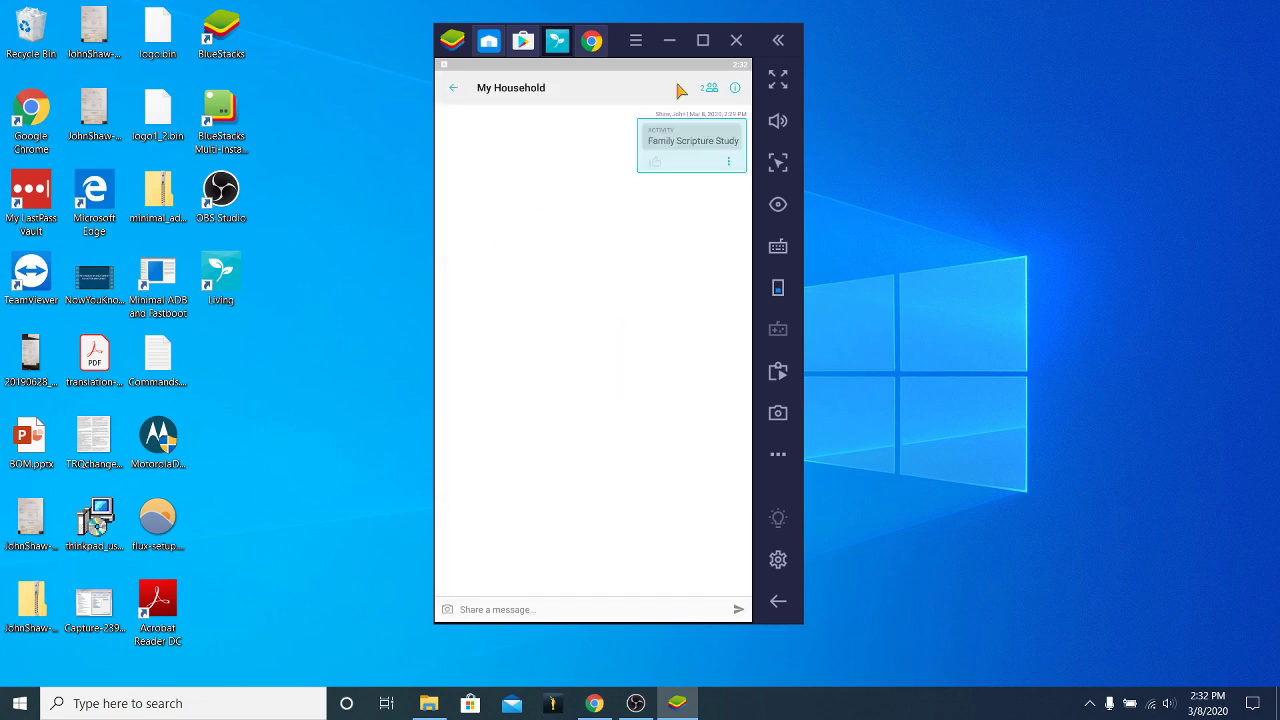
click(709, 90)
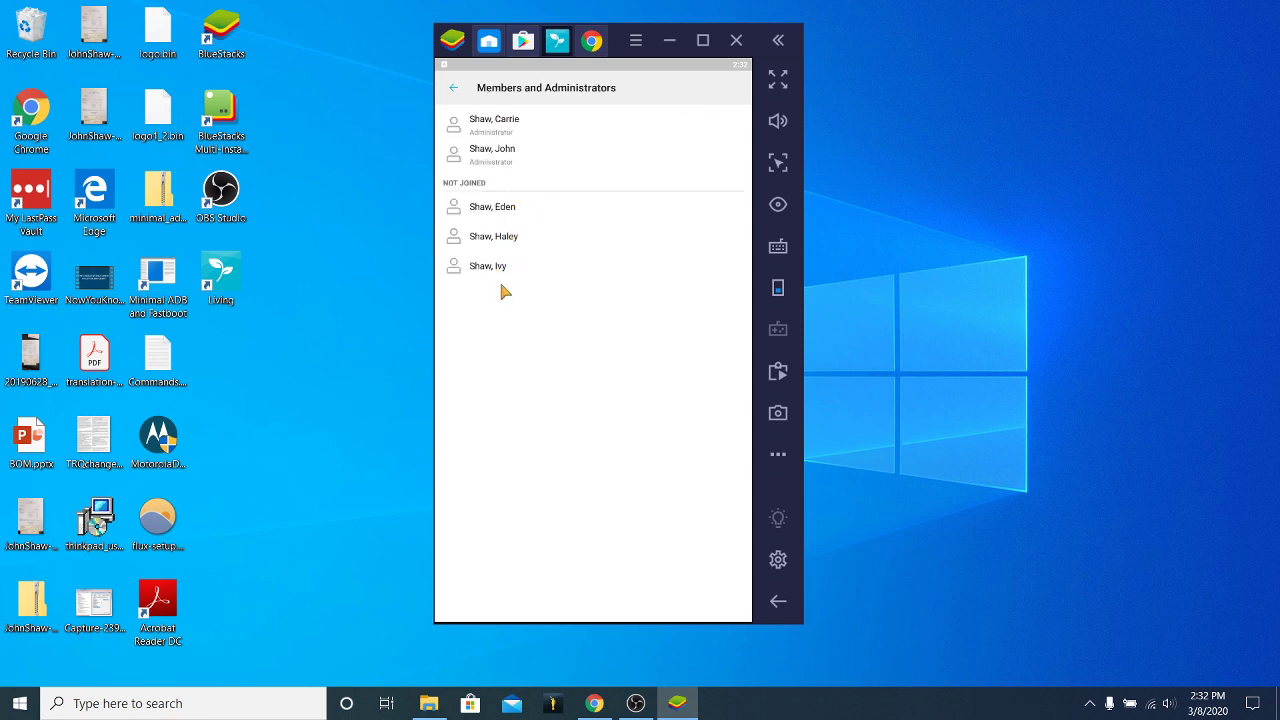
click(453, 90)
click(453, 92)
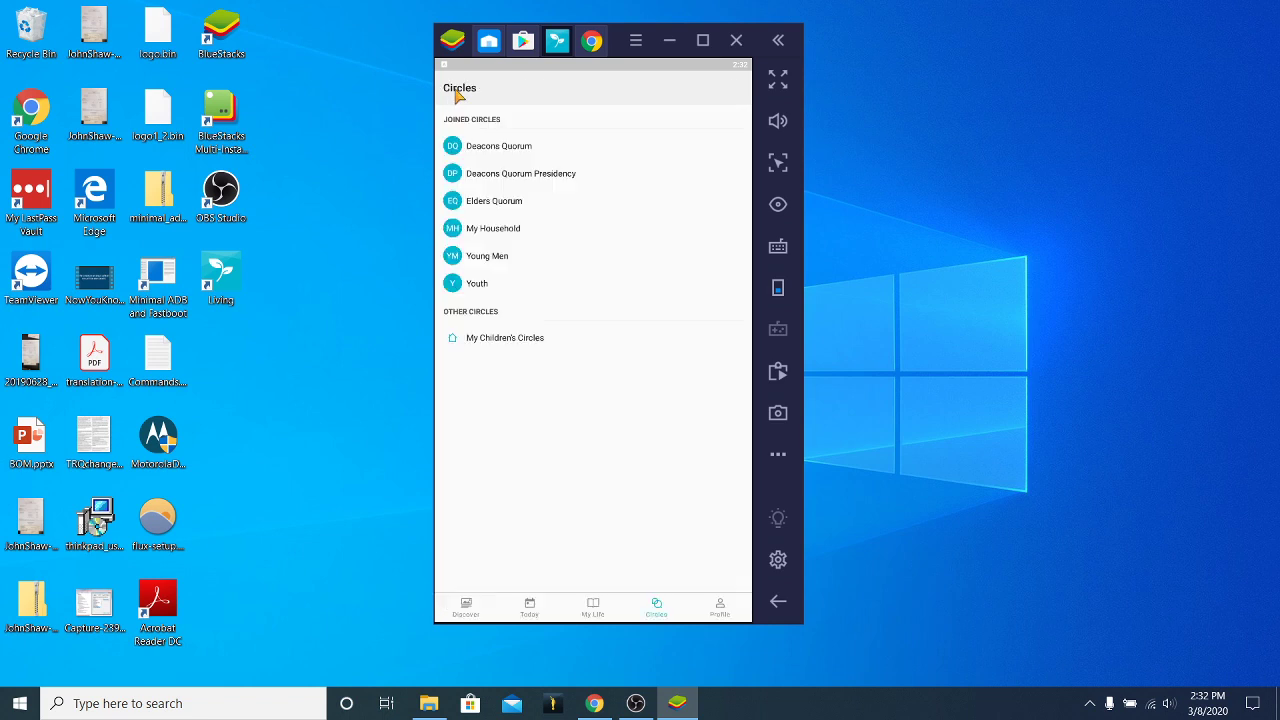
Look into My Children's Circles and Elders Quorum, then go to the Profile page.
click(490, 338)
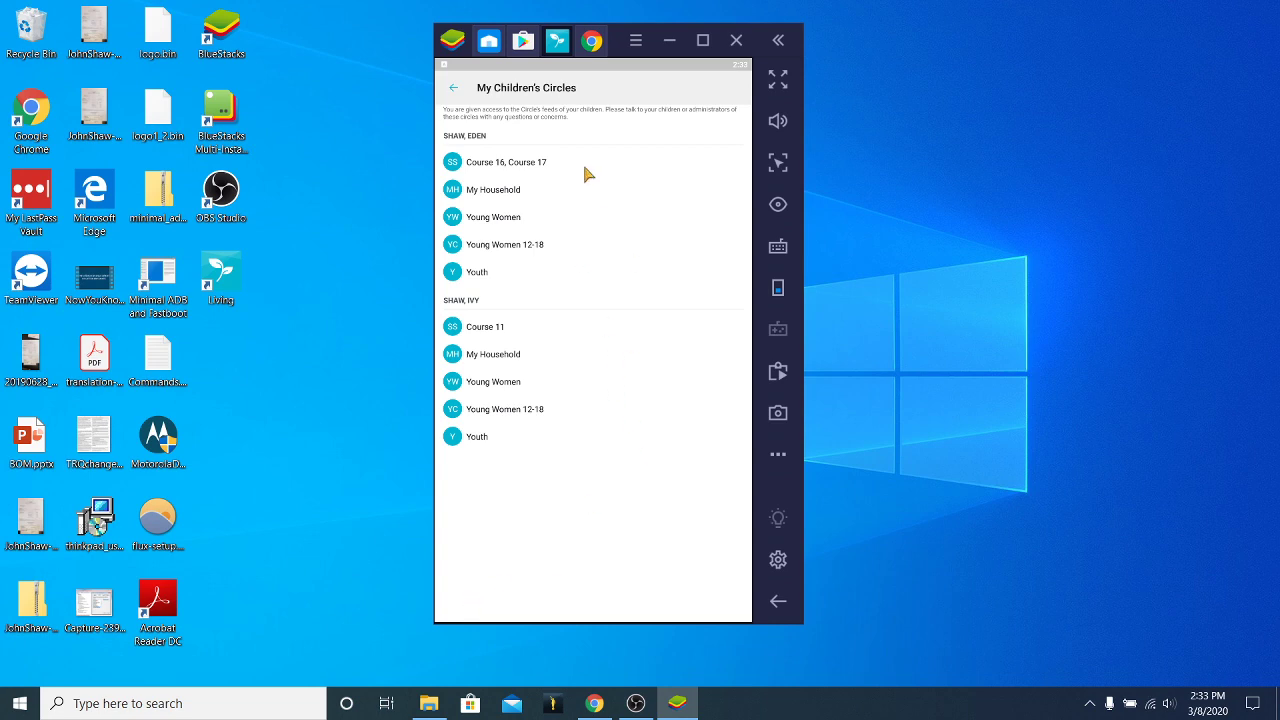
click(454, 88)
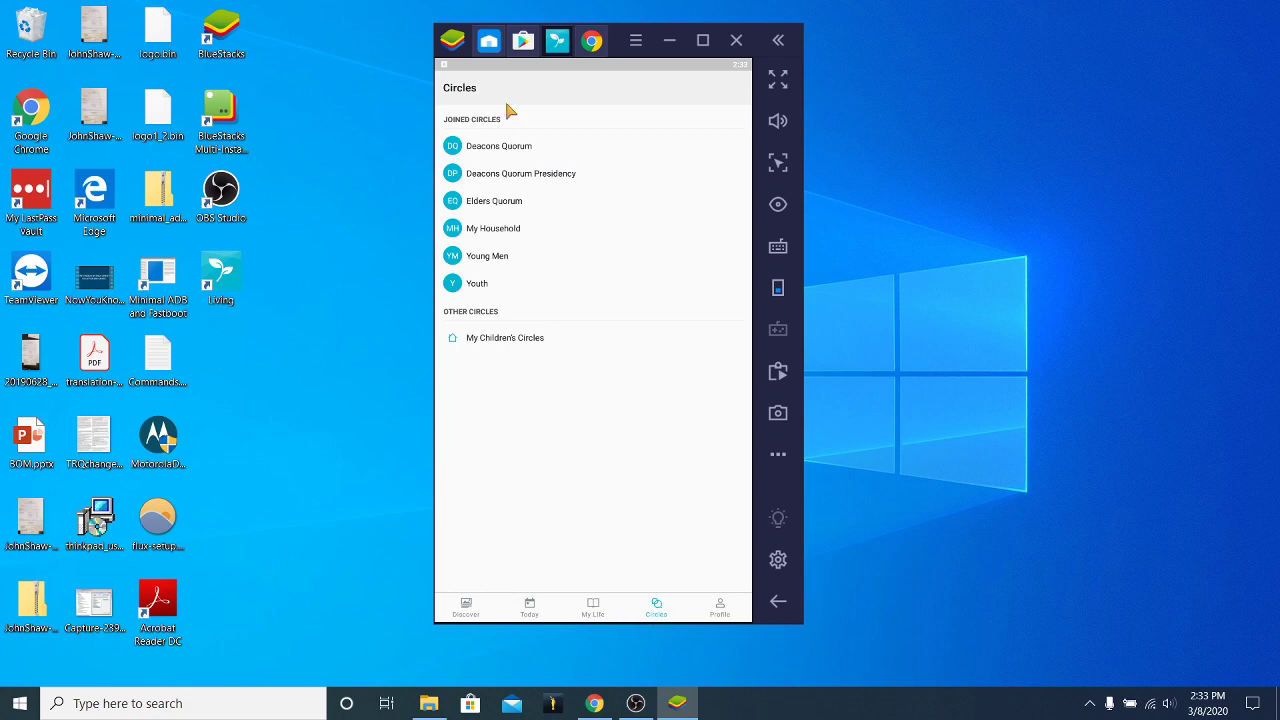
click(497, 202)
click(450, 88)
click(722, 610)
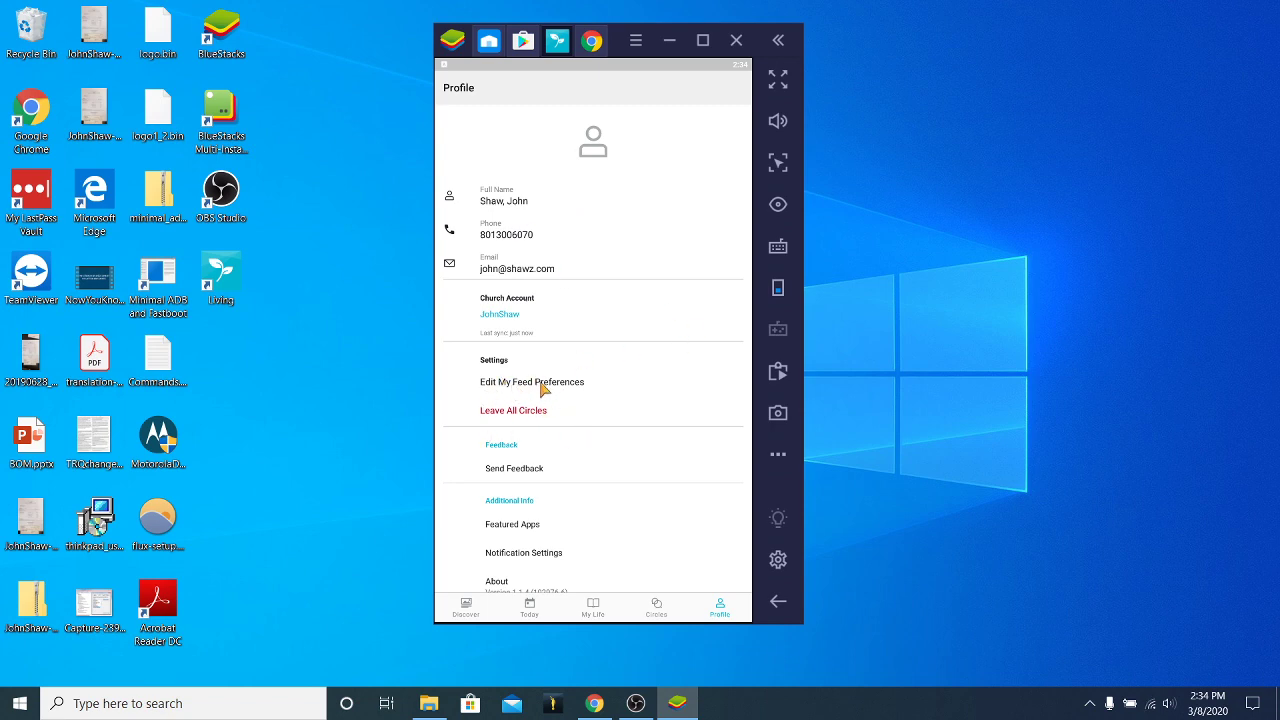
click(540, 387)
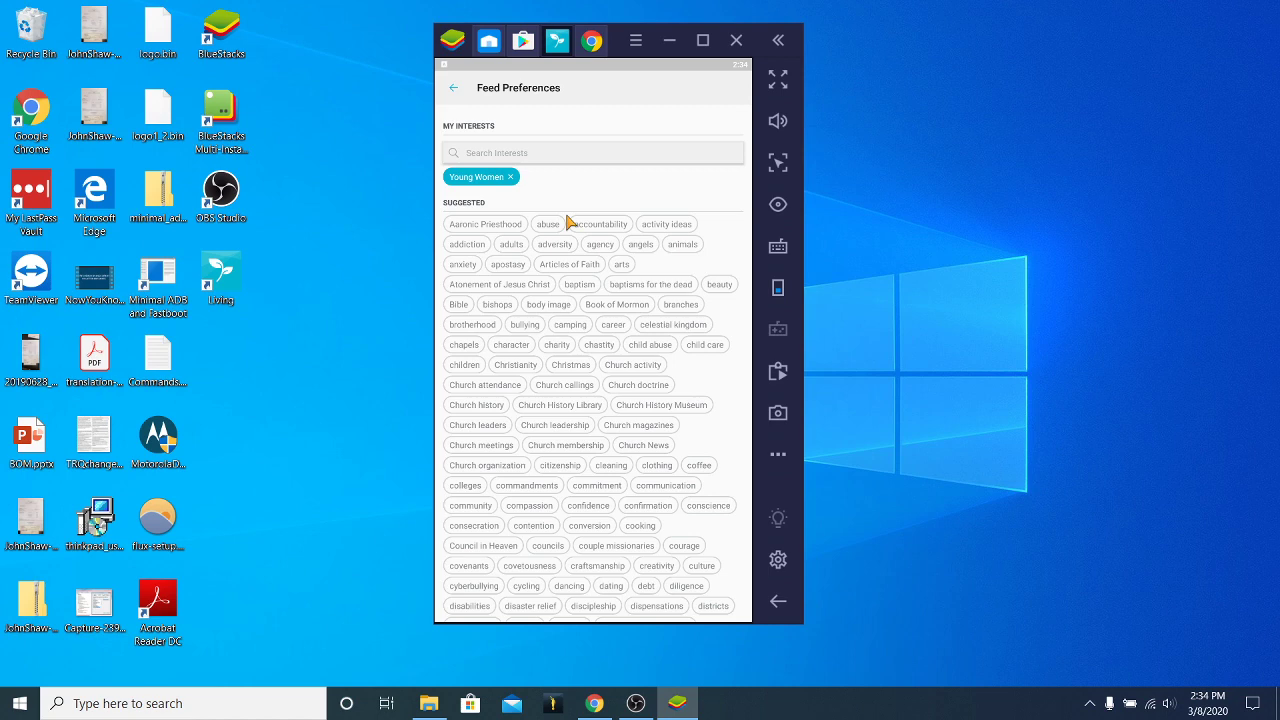
scroll(626, 337, down, 3)
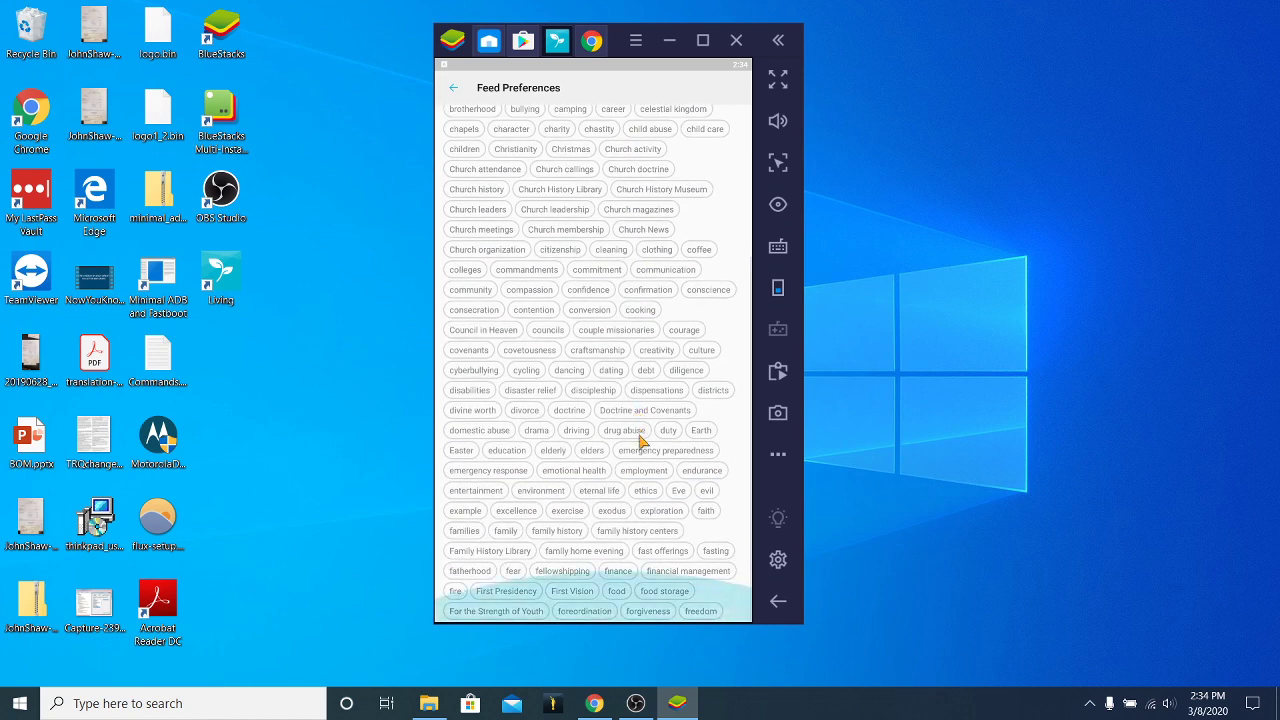
click(536, 355)
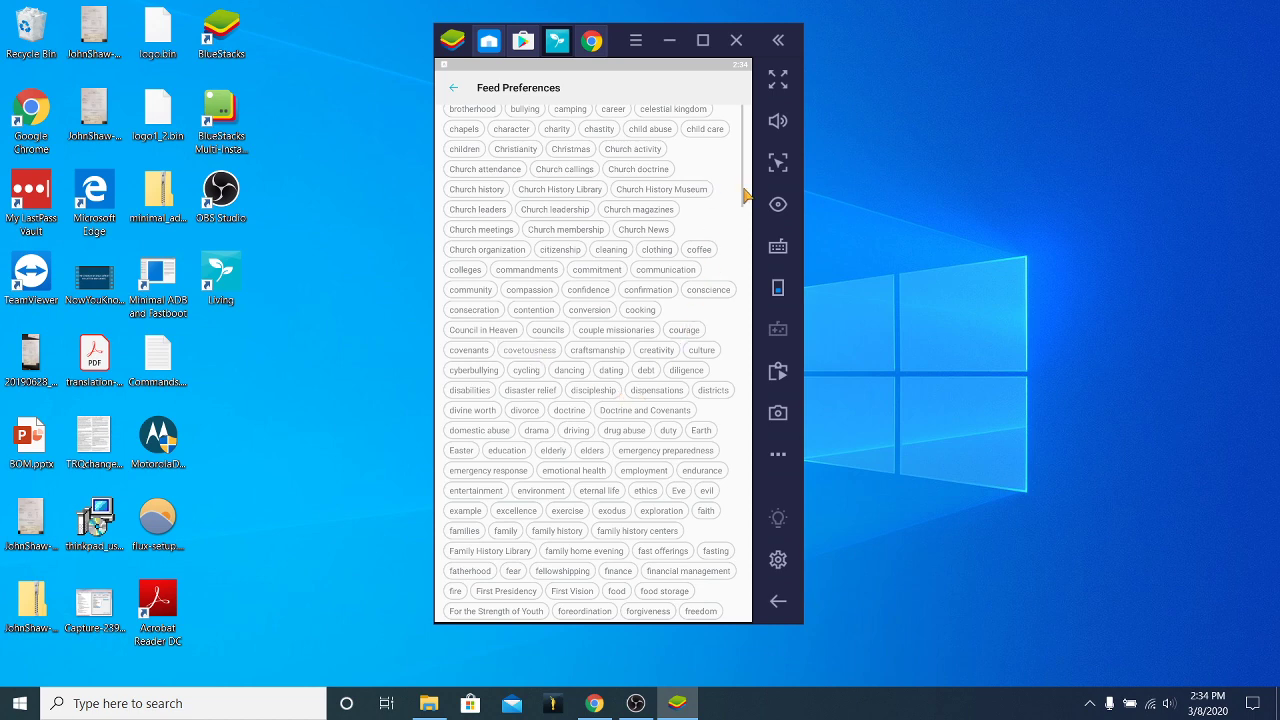
scroll(746, 158, up, 3)
scroll(708, 163, down, 1)
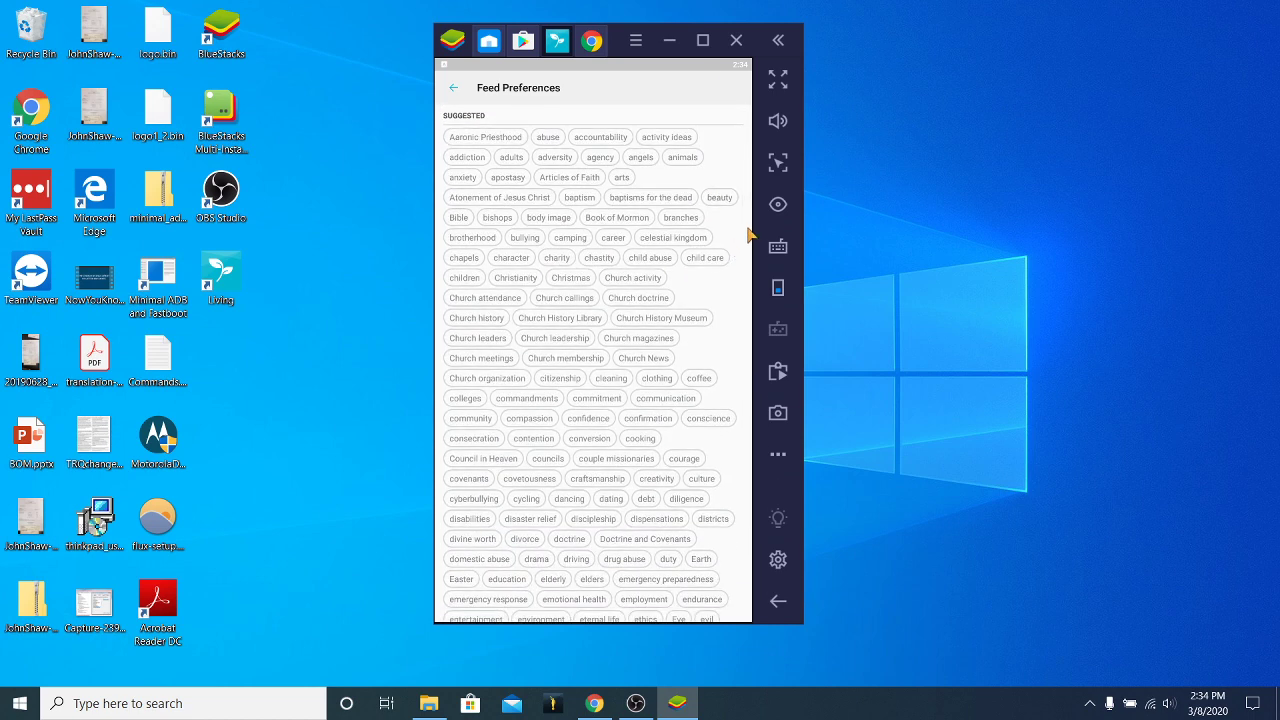
scroll(751, 214, up, 3)
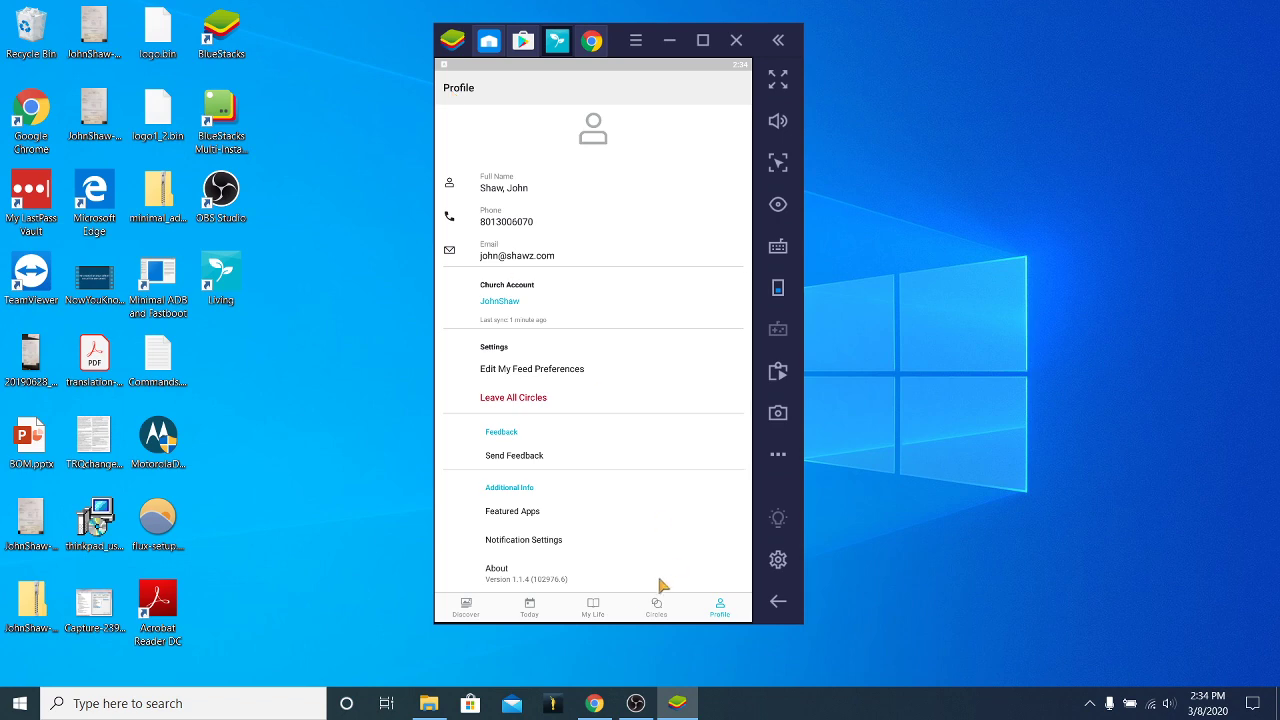
Switch to the Discover feed and open the Lily Counts Her Blessings article.
click(468, 612)
scroll(690, 230, down, 5)
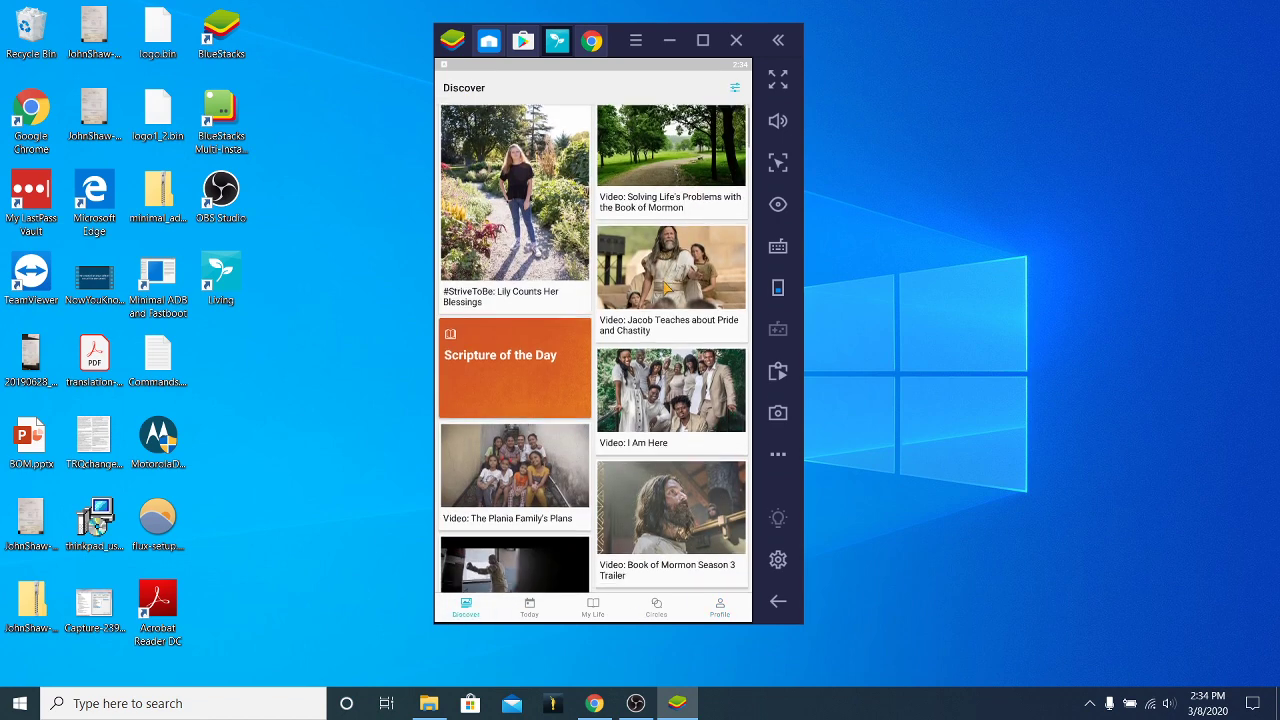
scroll(665, 275, up, 6)
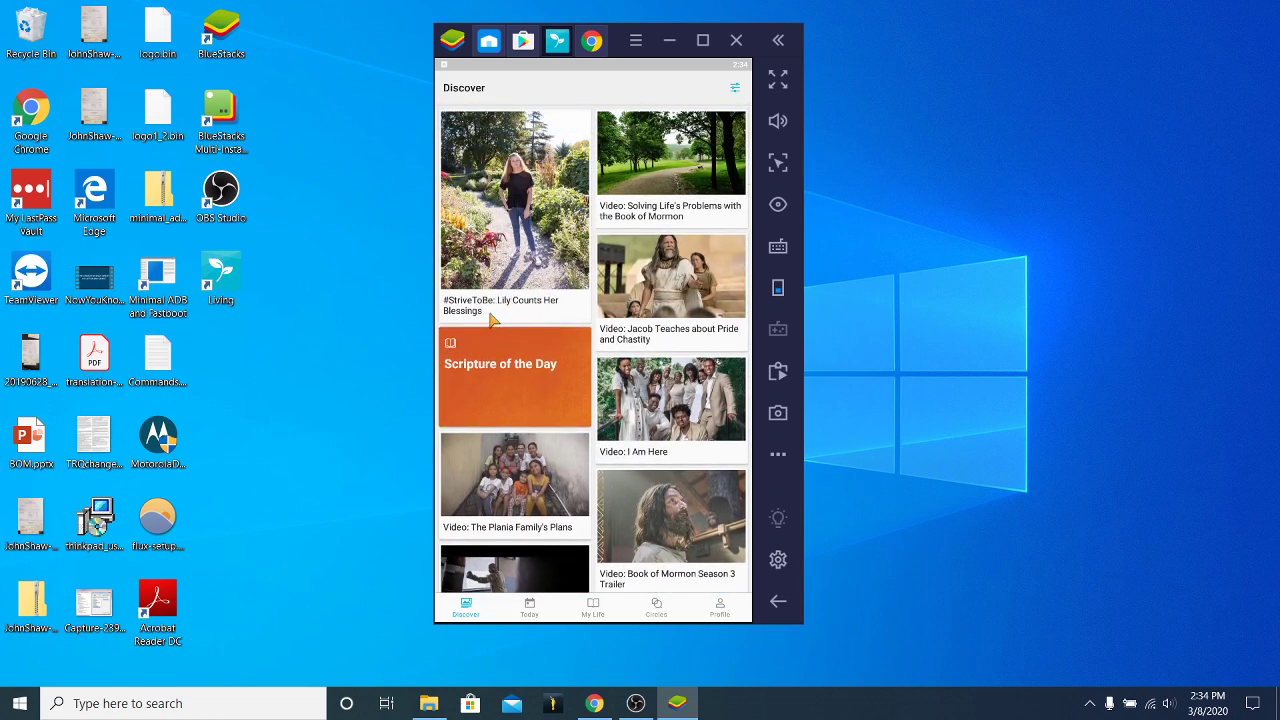
click(520, 203)
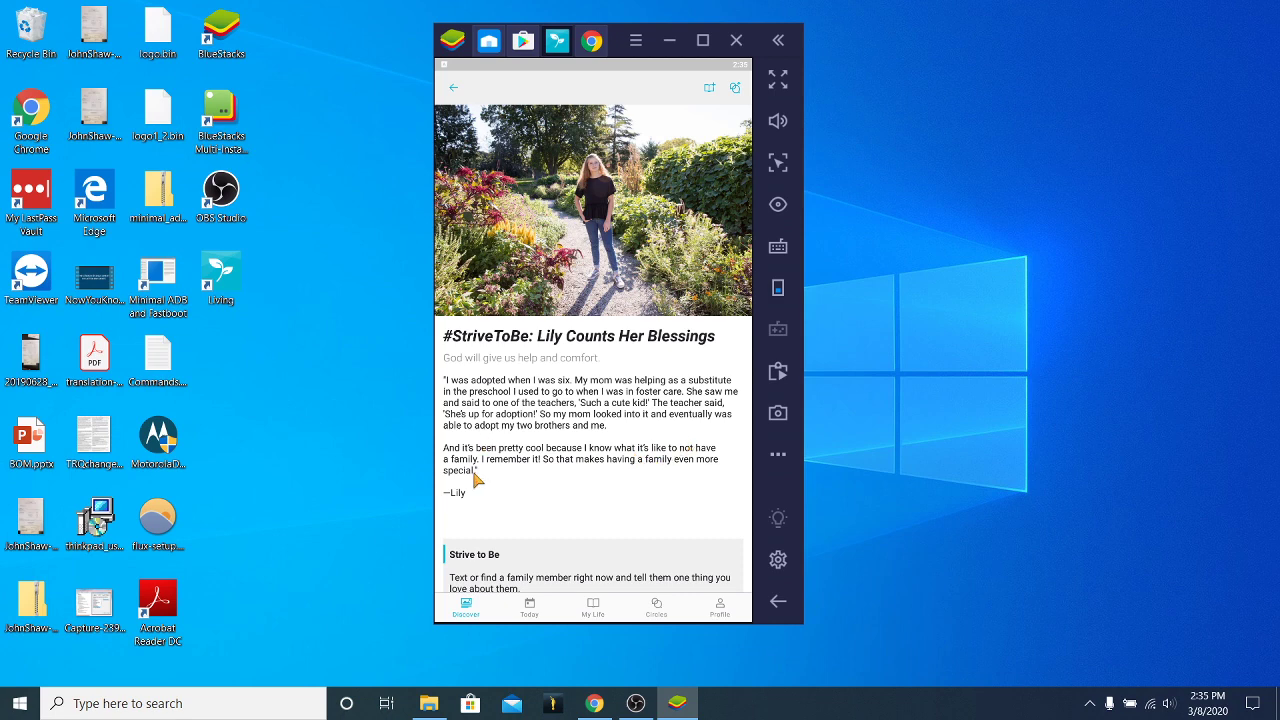
Scroll through the Lily article down to its Strive to Be prompt and back.
scroll(597, 418, down, 1)
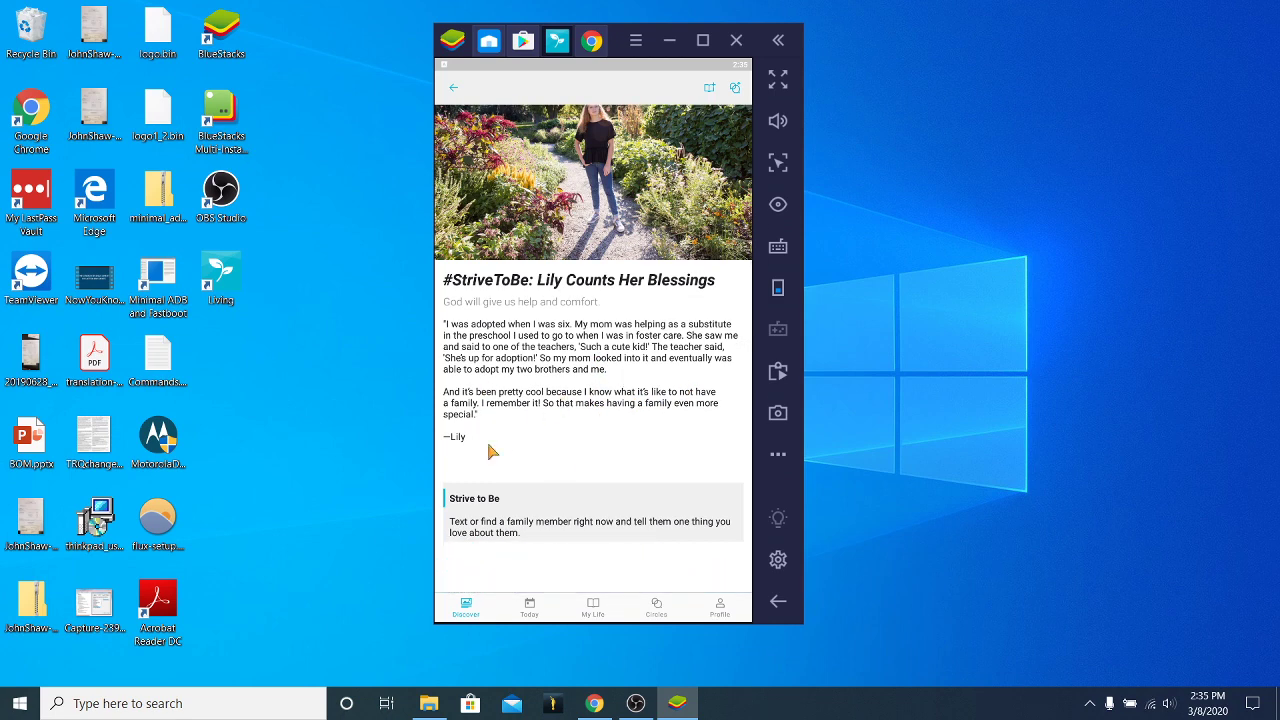
scroll(660, 365, down, 1)
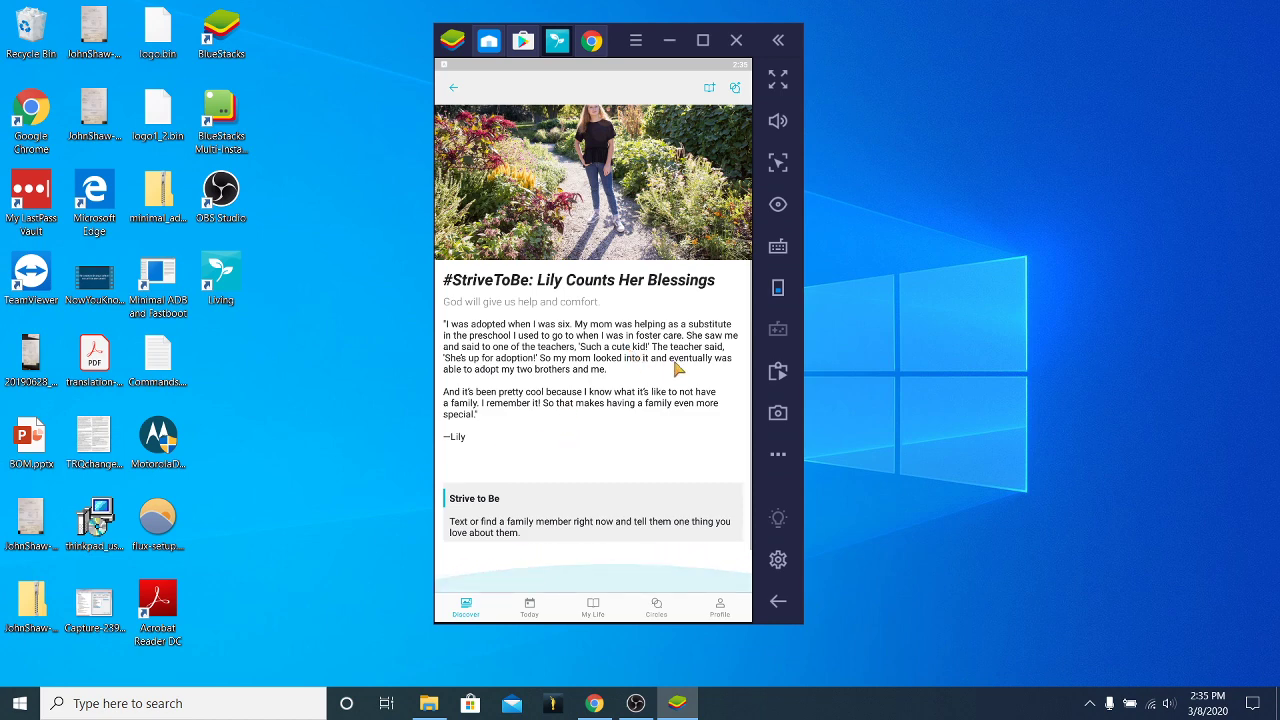
scroll(670, 330, up, 1)
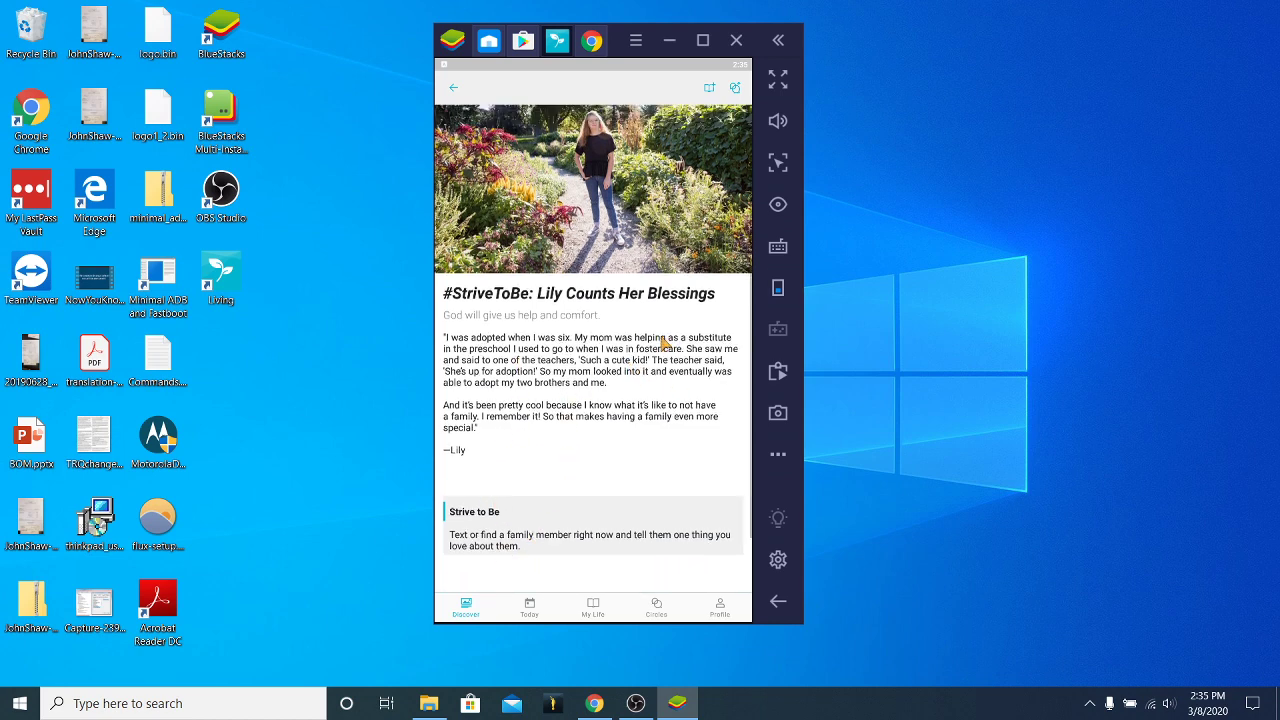
Create a new impression from the article, titled as a reminder to discuss it with an adopted friend.
click(708, 90)
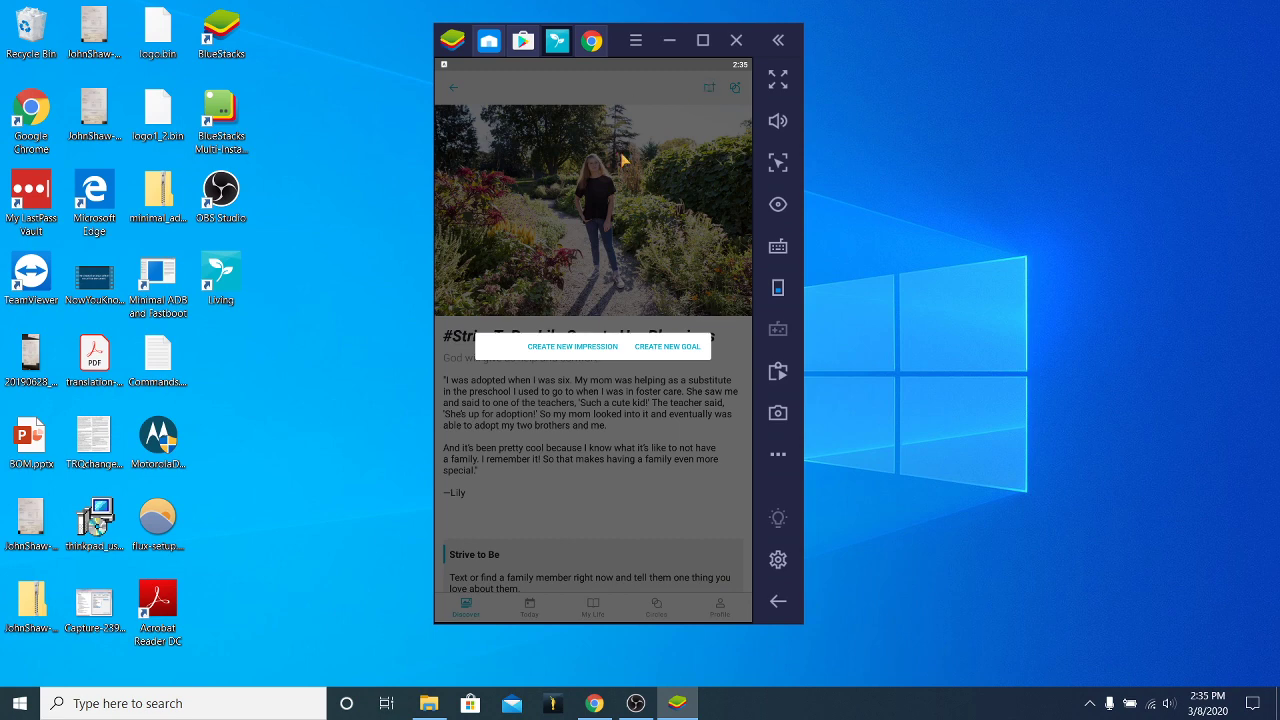
click(568, 348)
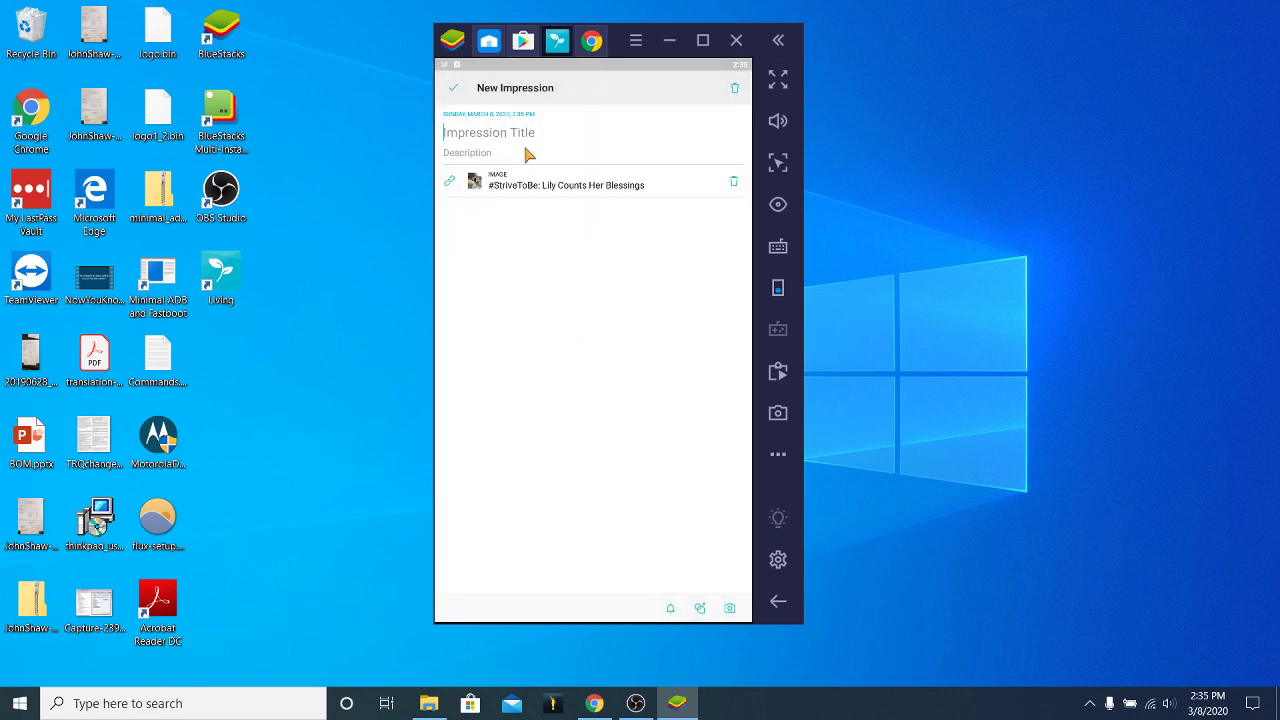
text(Hey)
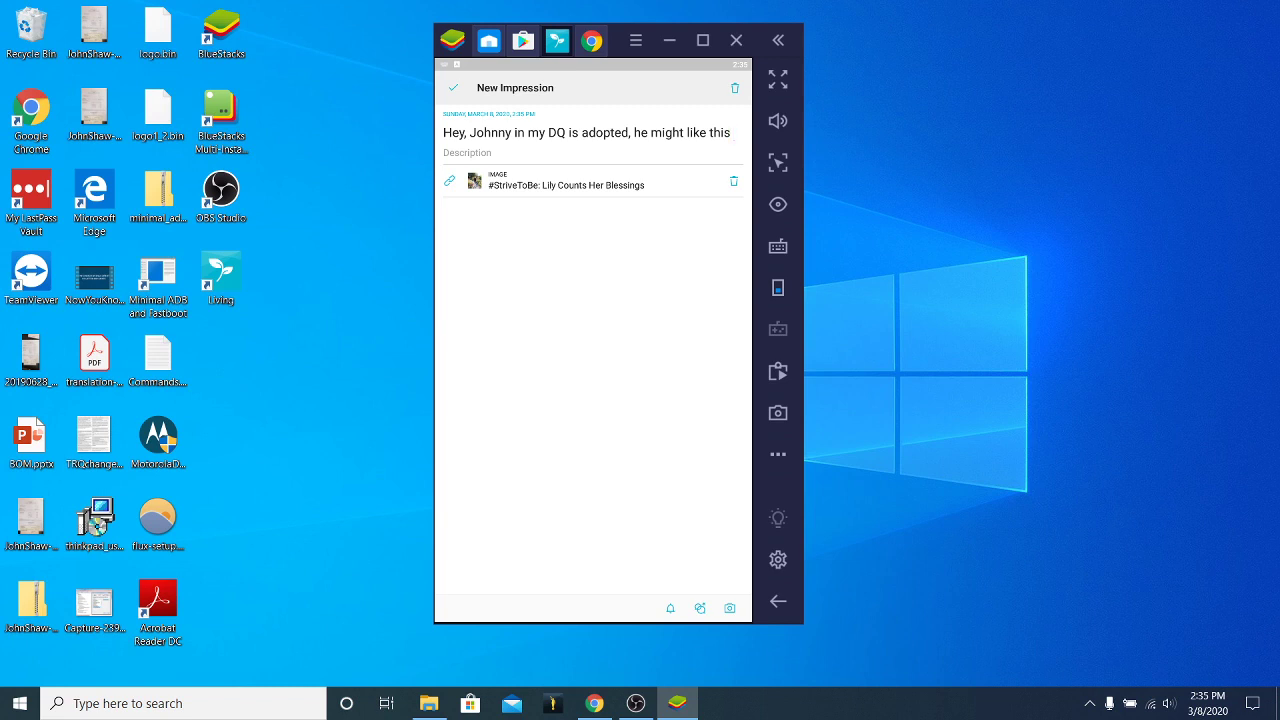
text(item in Gosp)
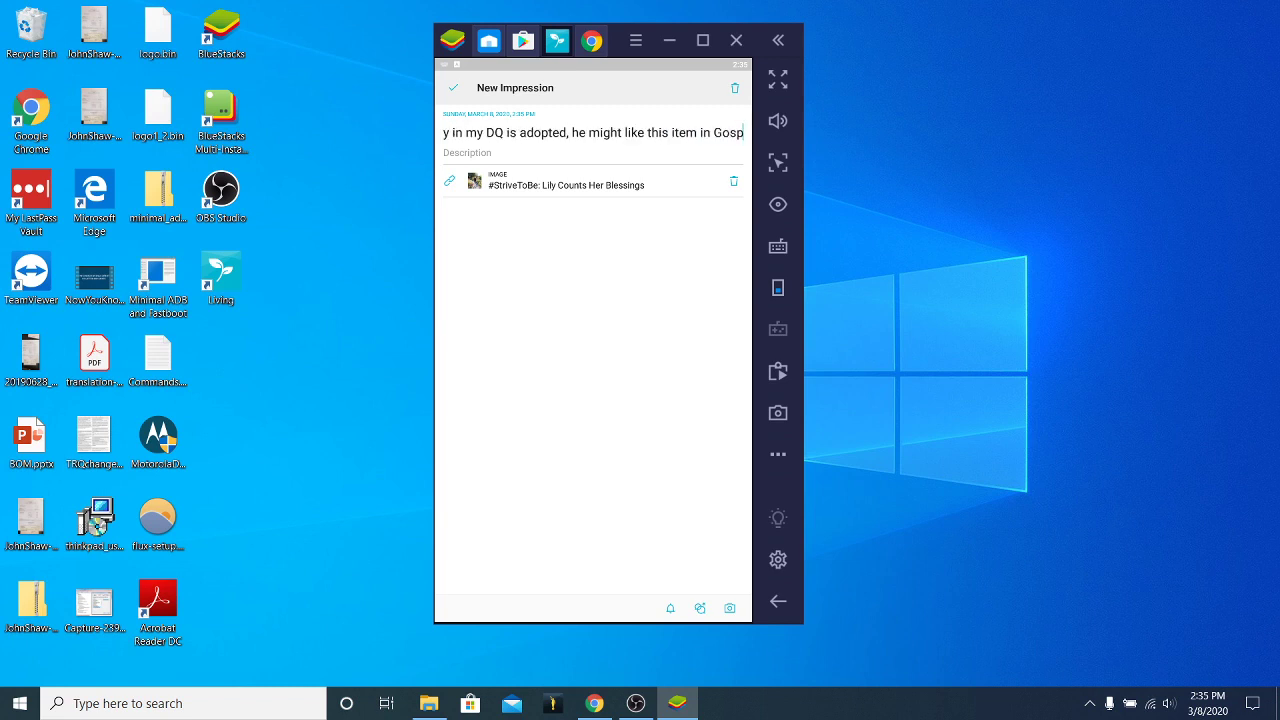
text(el Living)
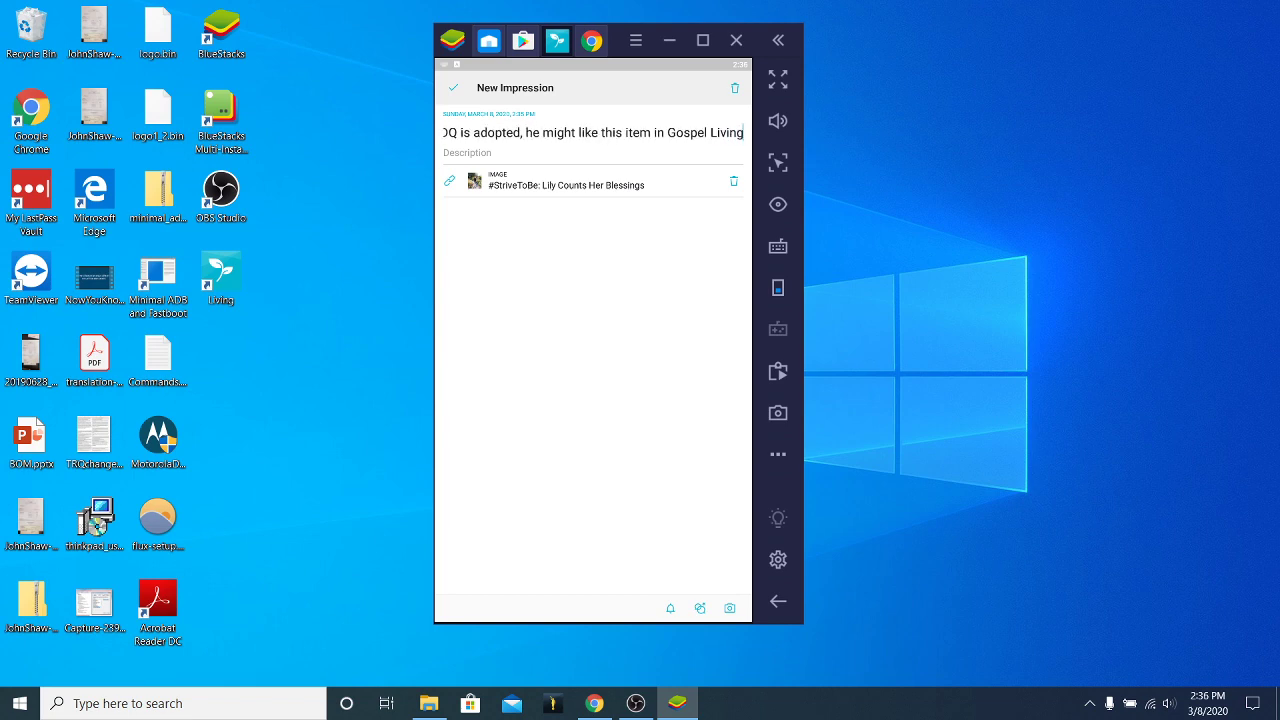
text(, remi)
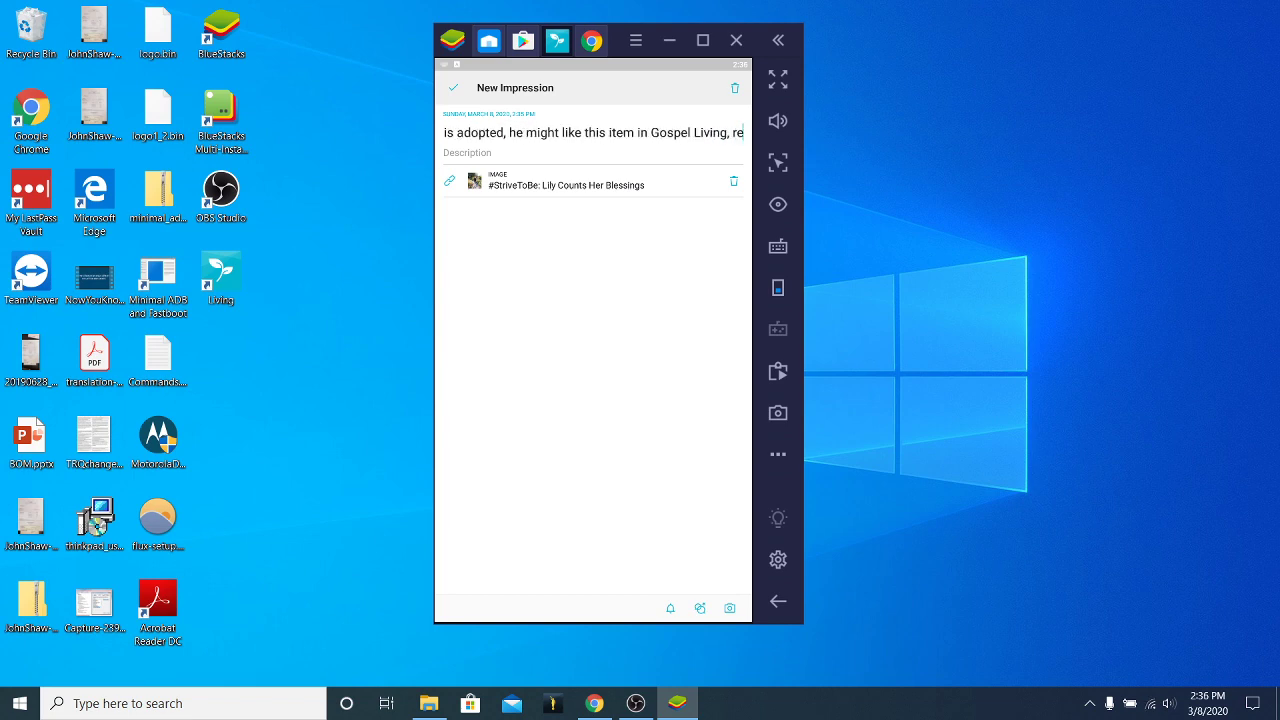
key(BackSpace)
key(BackSpace)
key(BackSpace)
key(BackSpace)
key(BackSpace)
text(remember to tal)
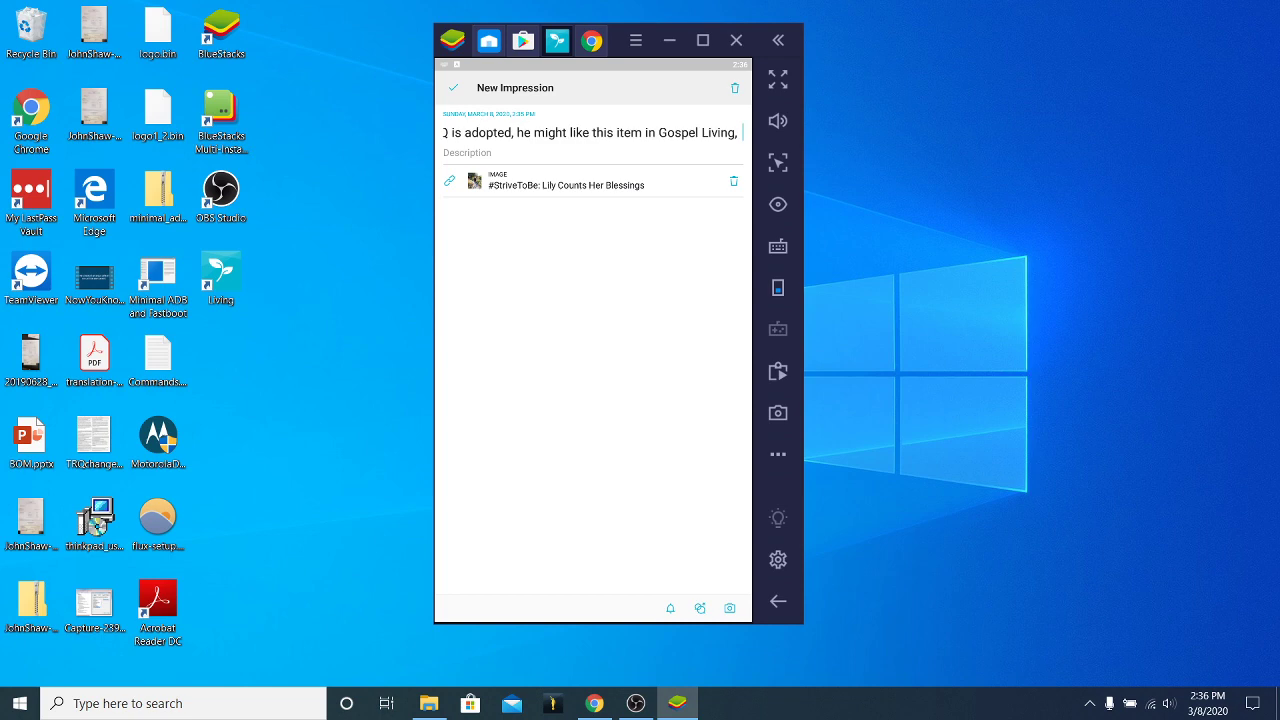
text(k to him about.)
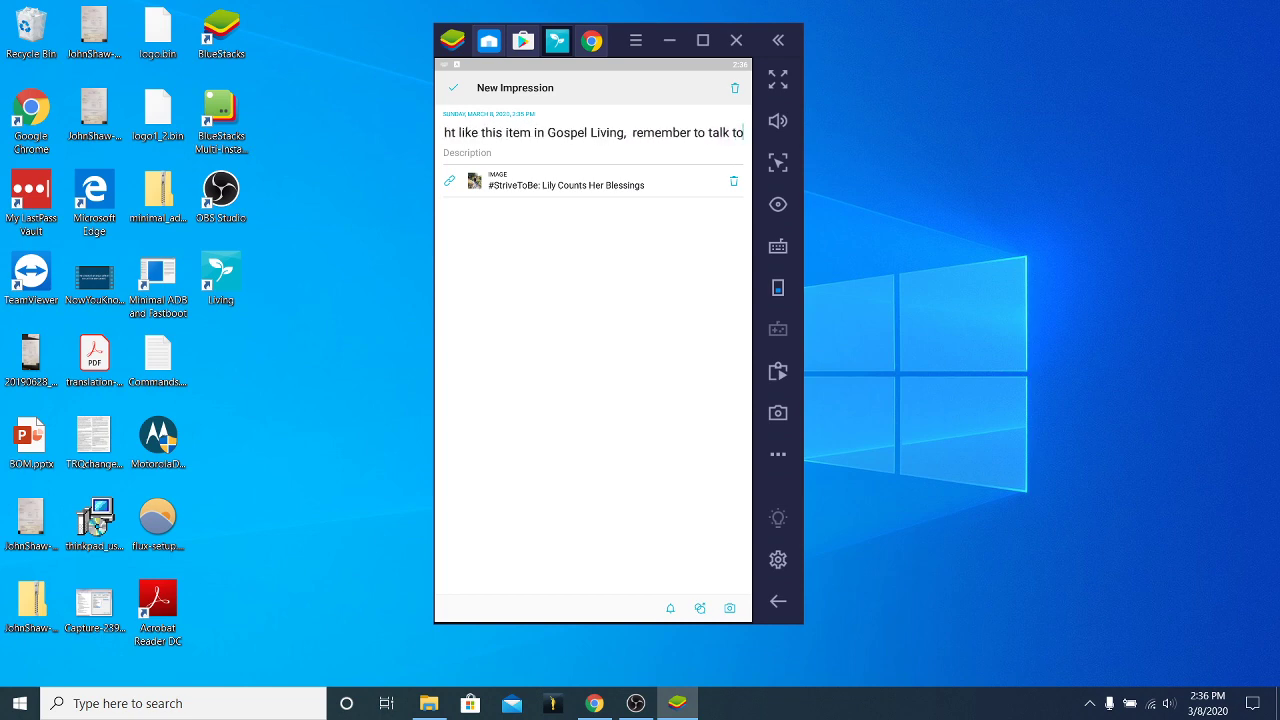
key(Return)
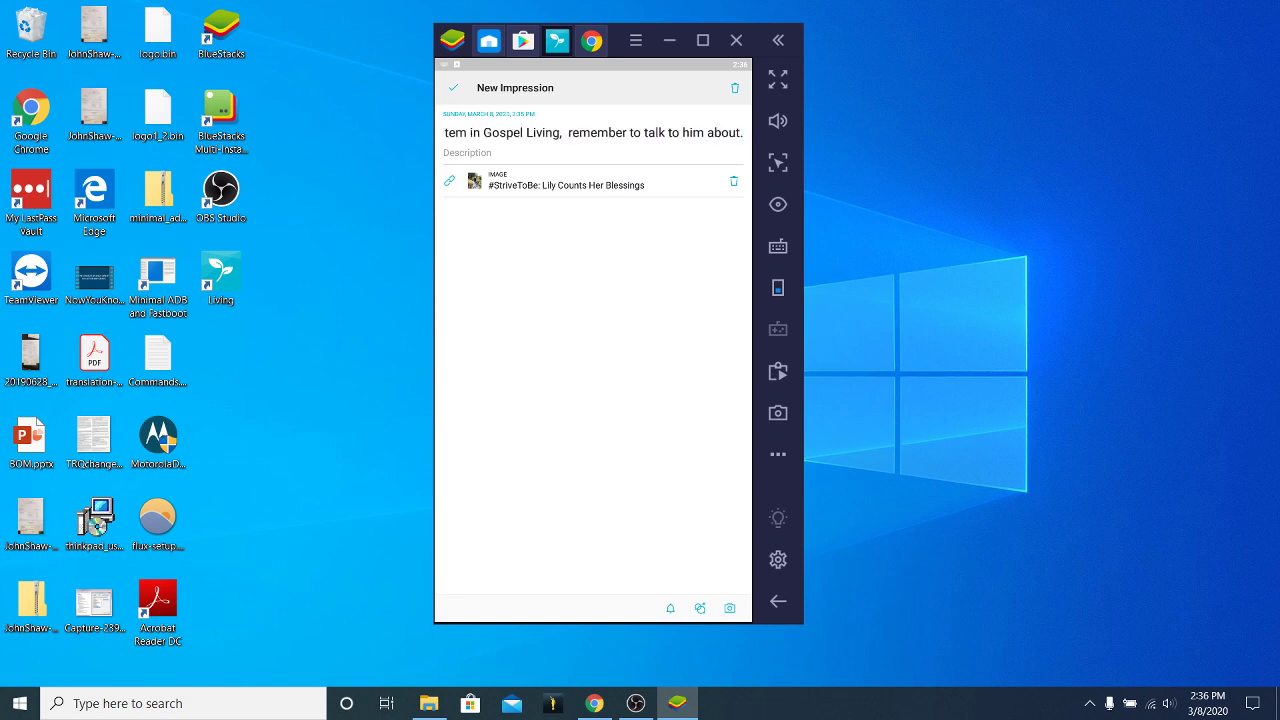
Add a named reminder for Tuesday, March 10 at 6:00 PM, then save the impression.
click(670, 608)
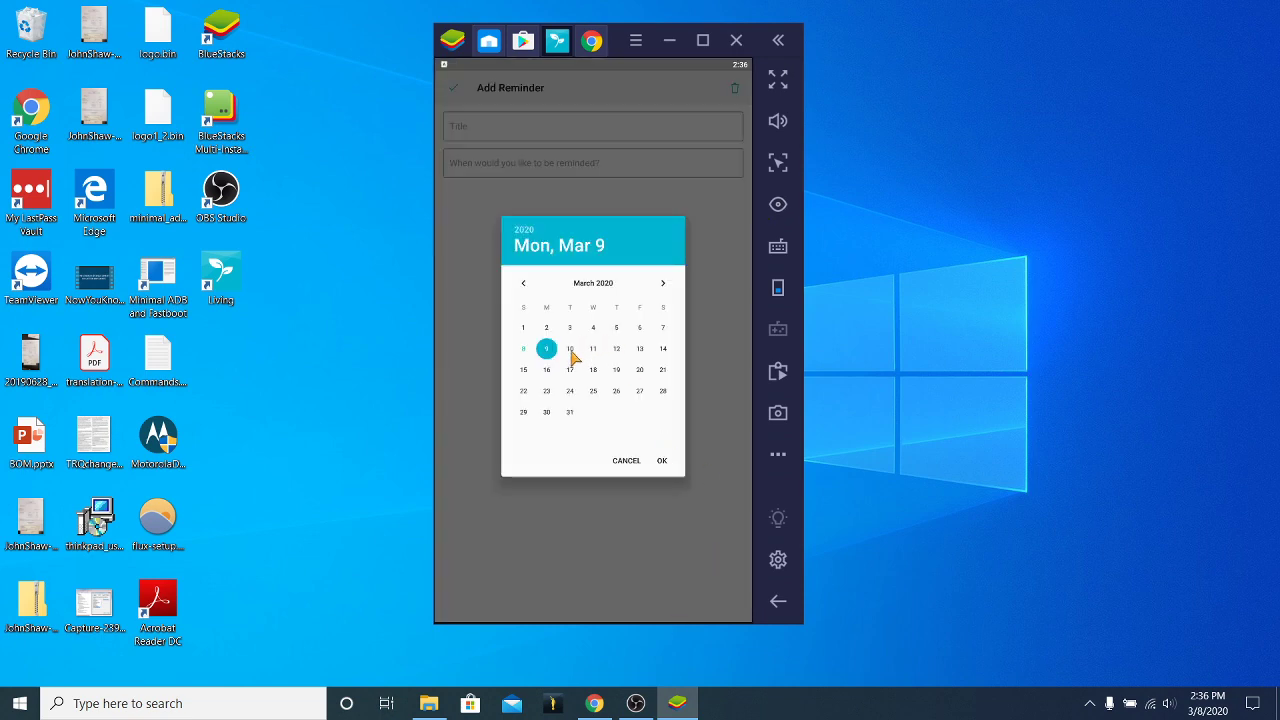
click(570, 350)
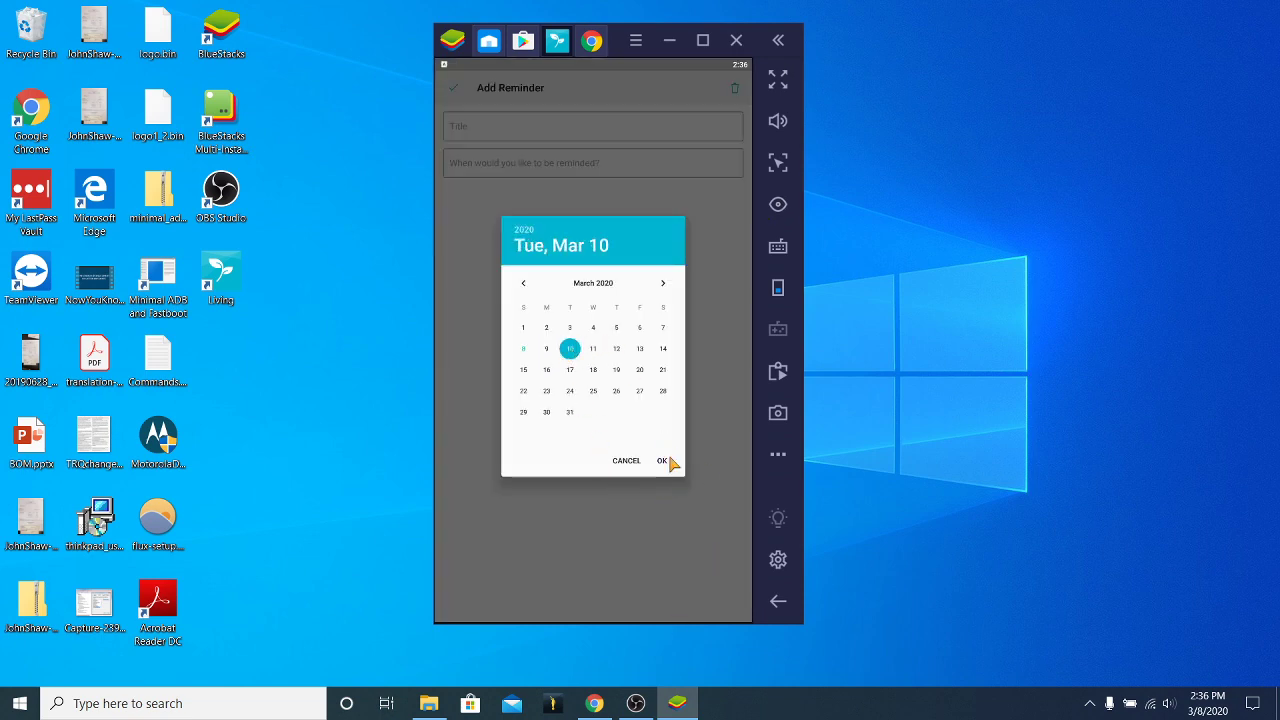
click(662, 461)
drag(634, 336, 594, 423)
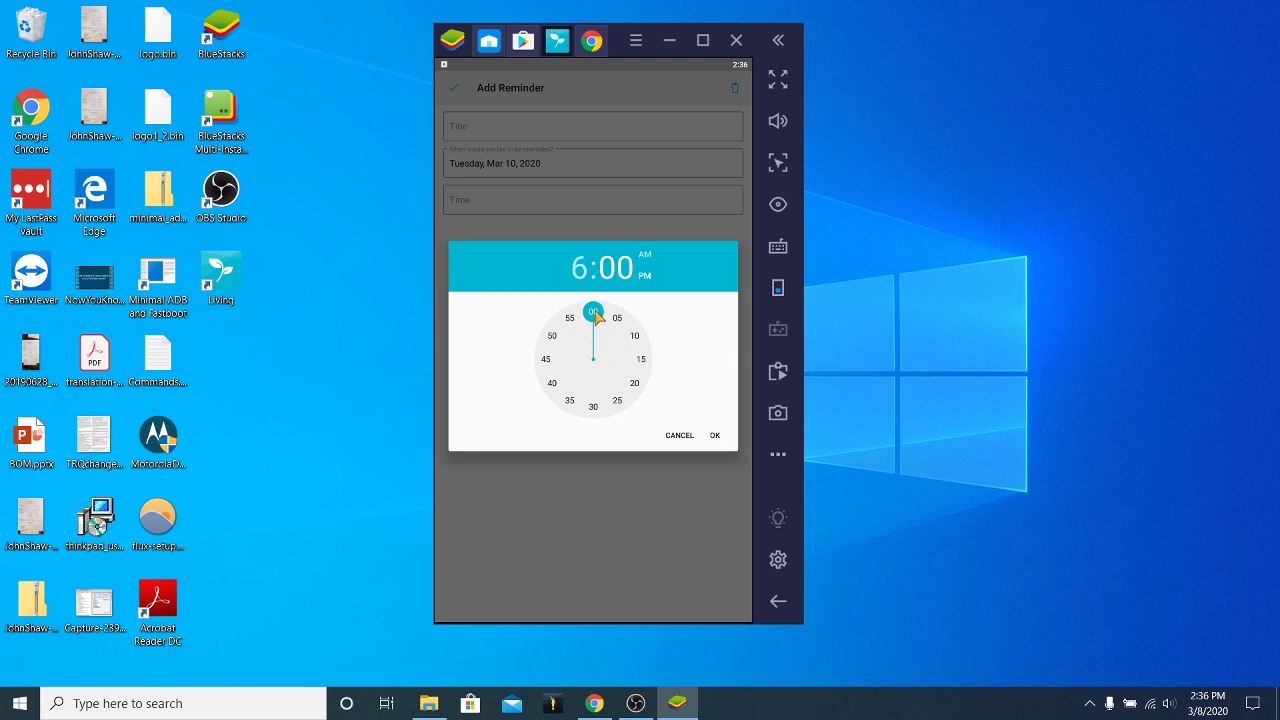
click(715, 437)
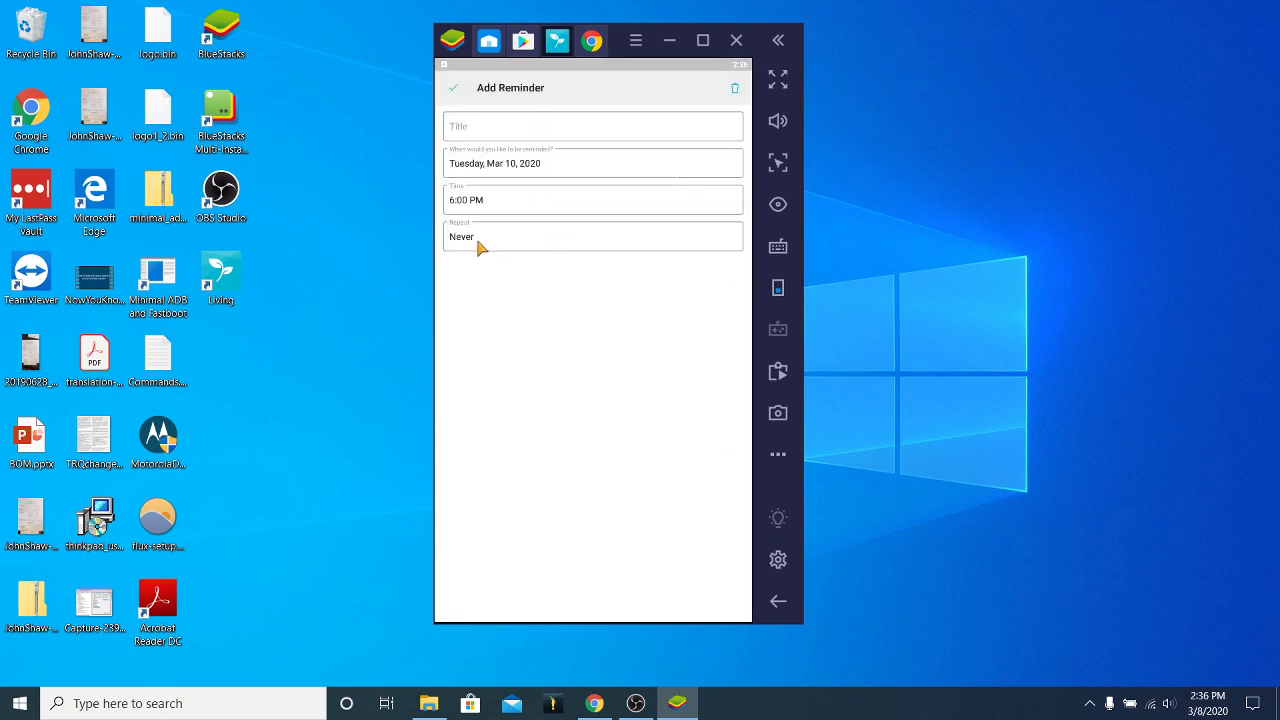
click(478, 136)
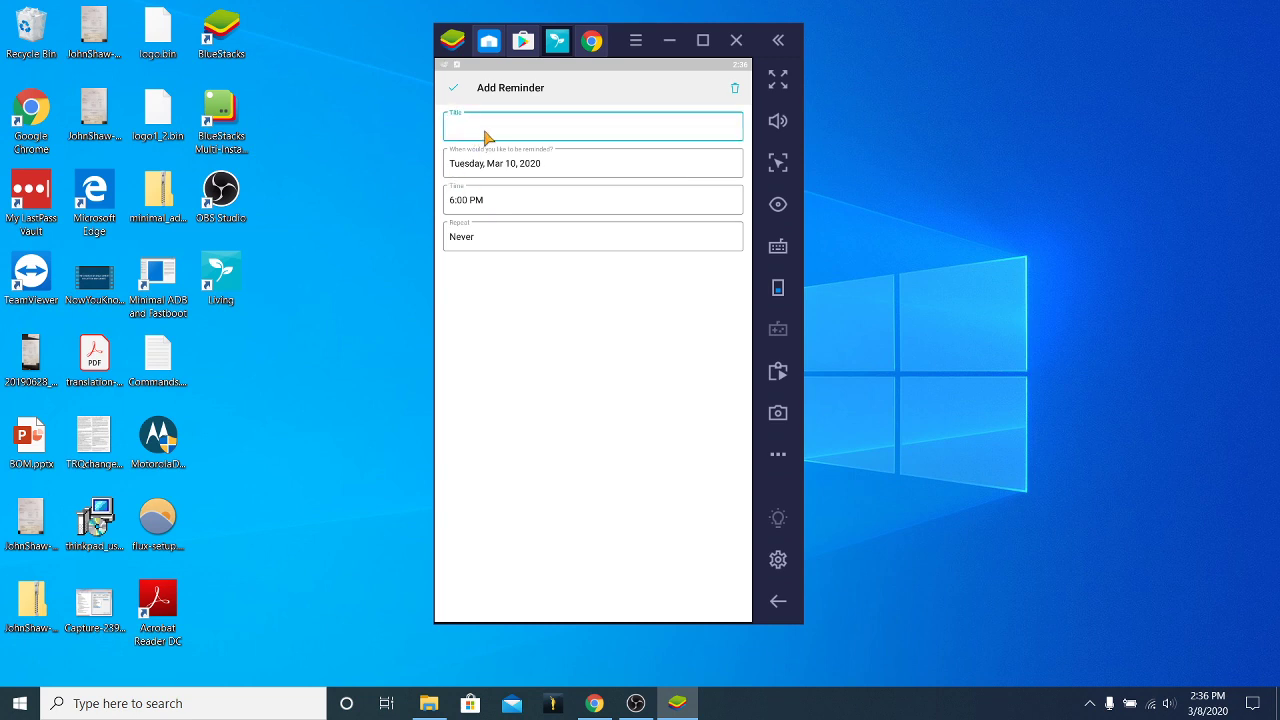
text(Johnny's Article)
click(455, 89)
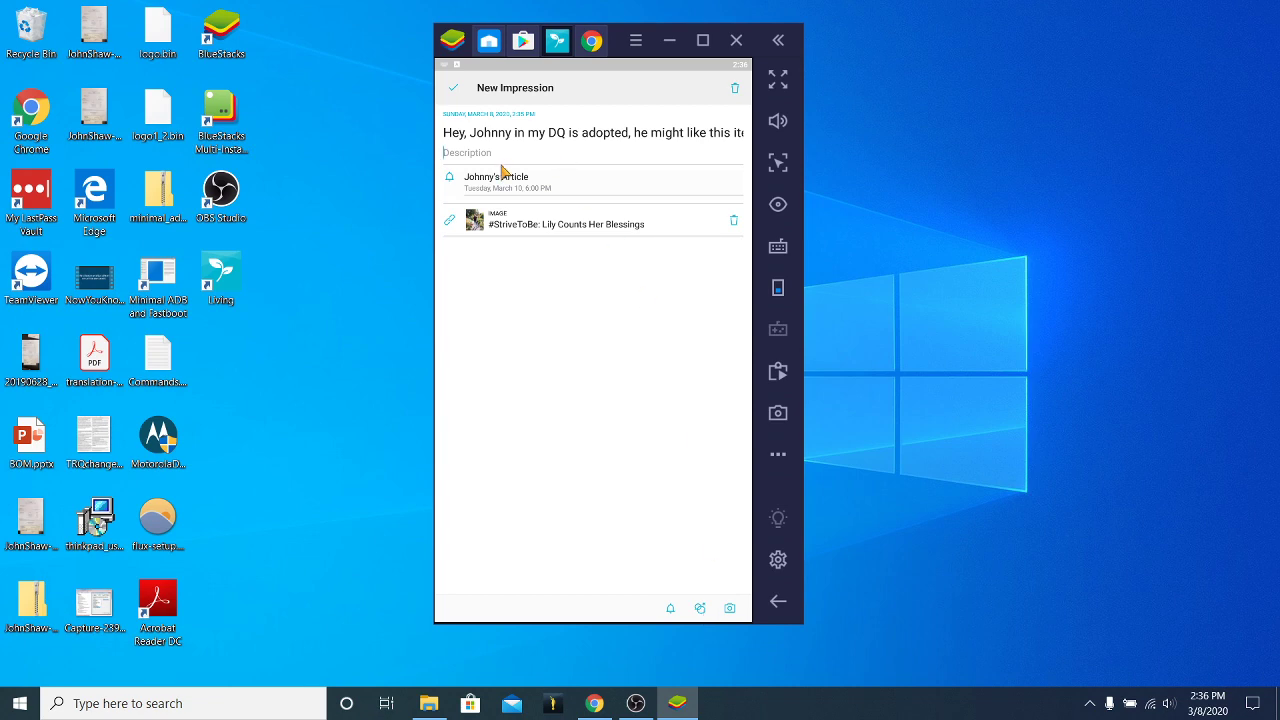
click(455, 90)
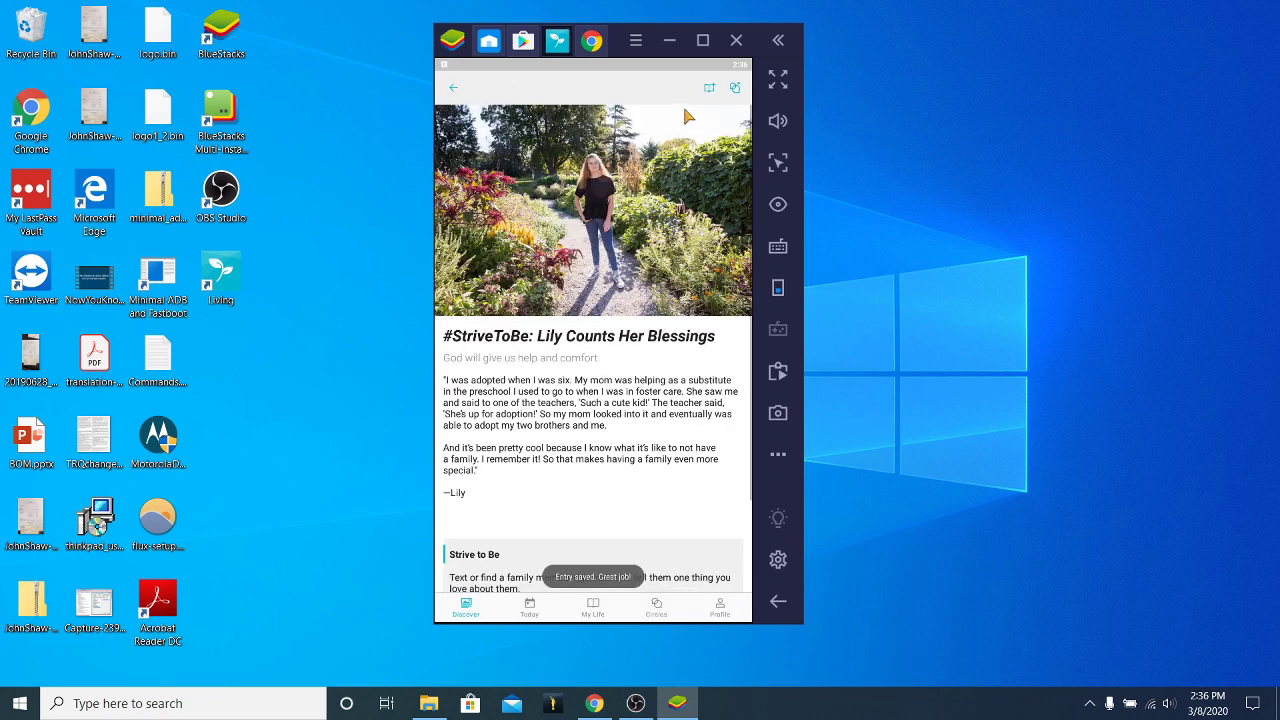
Check that the March 8, 2020 impression tops My Life, then return to Discover.
click(595, 608)
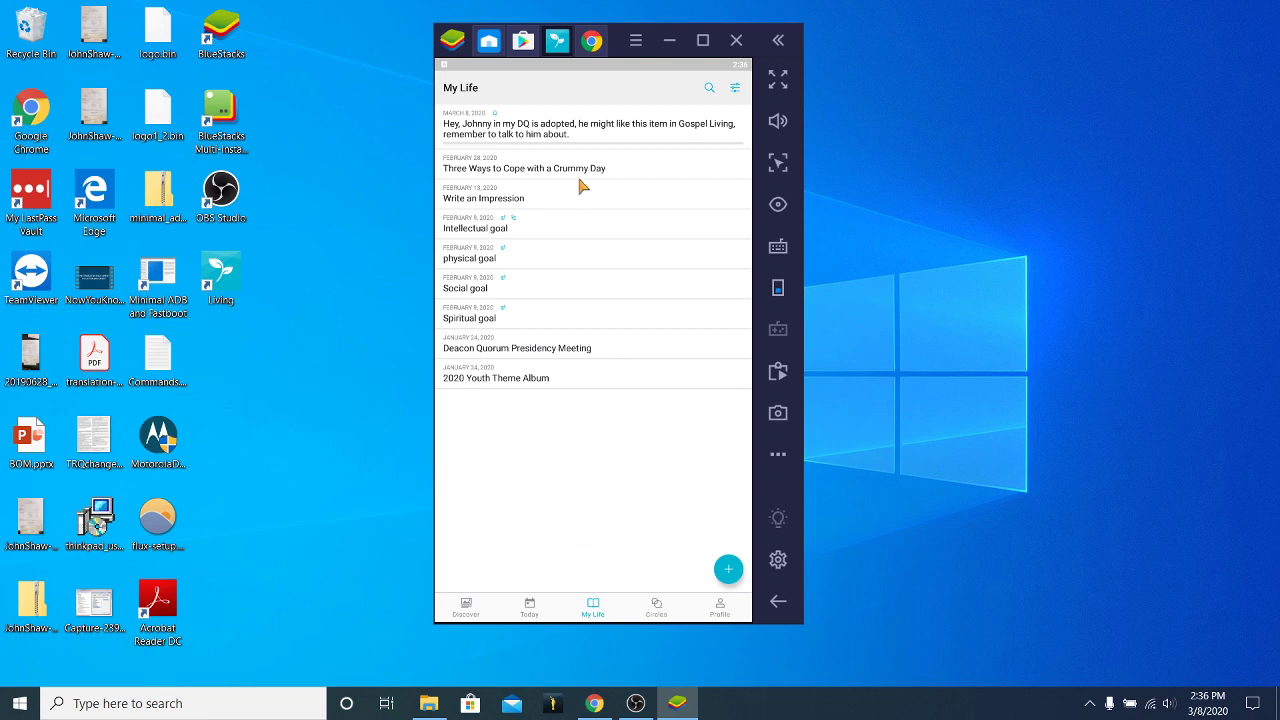
click(465, 605)
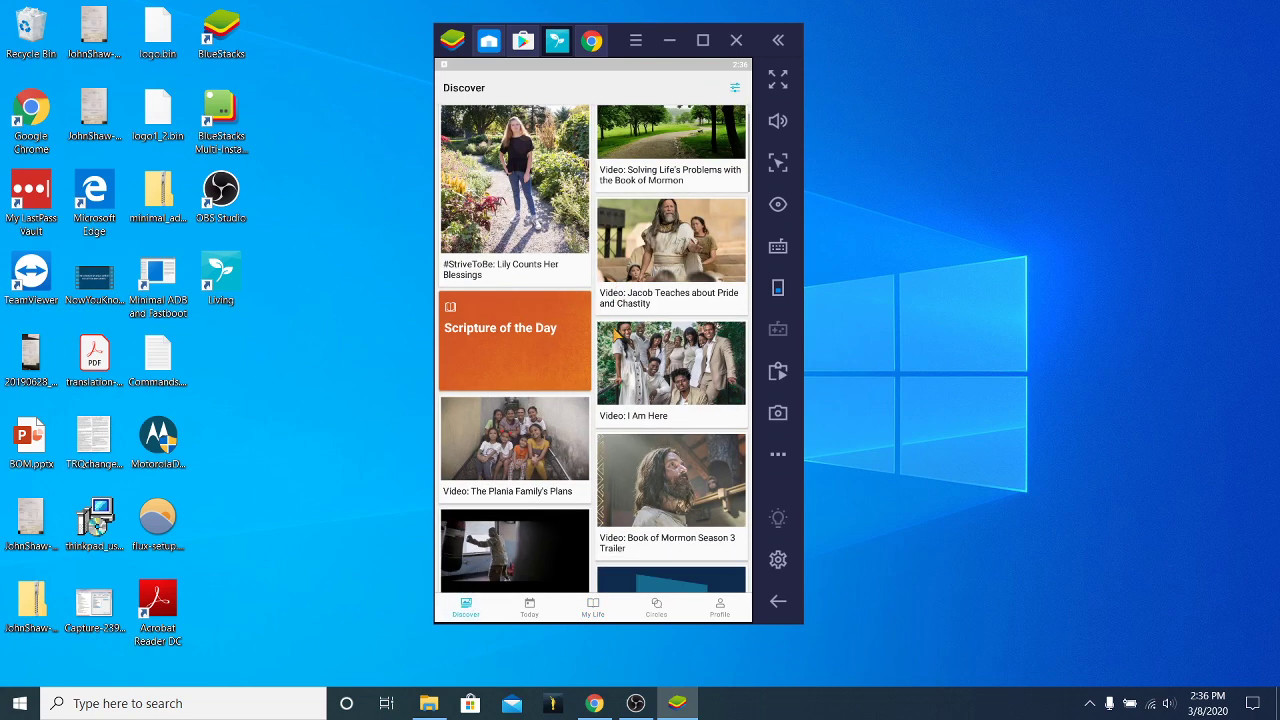
Scroll down the Discover feed and open the 'Video: The Gospel Living App' article.
scroll(620, 310, down, 10)
scroll(620, 350, down, 10)
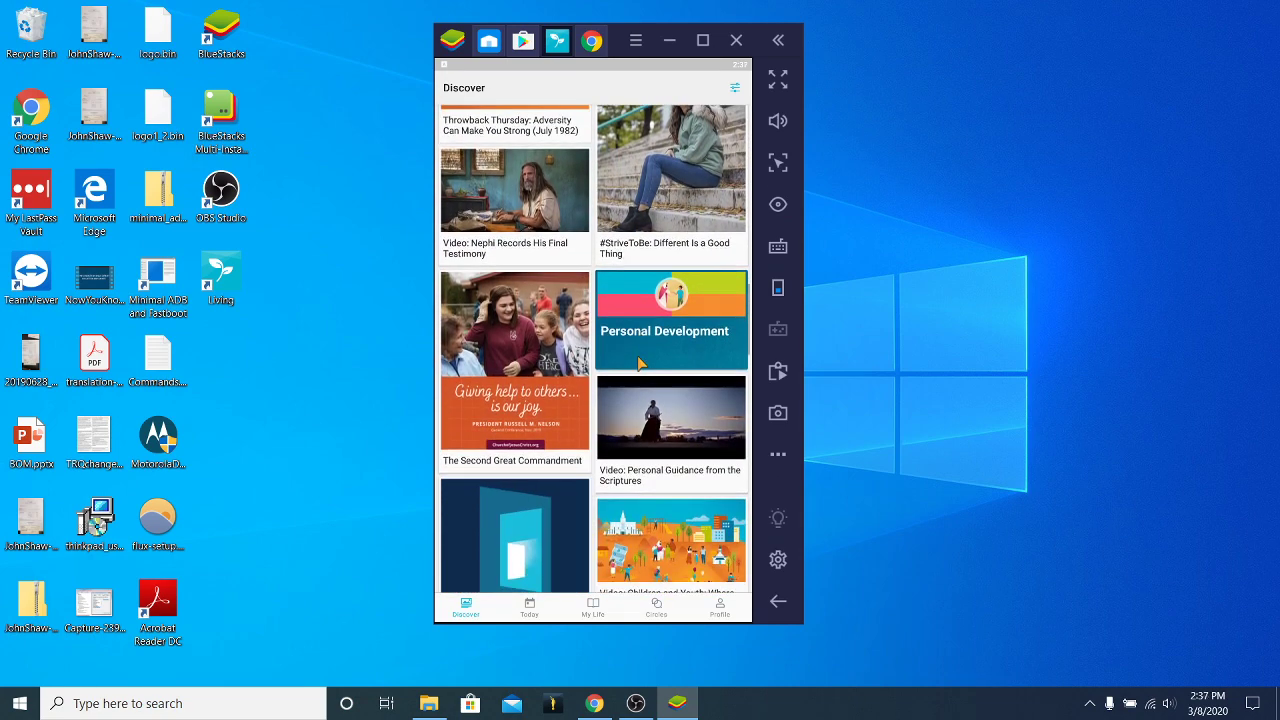
scroll(640, 364, down, 5)
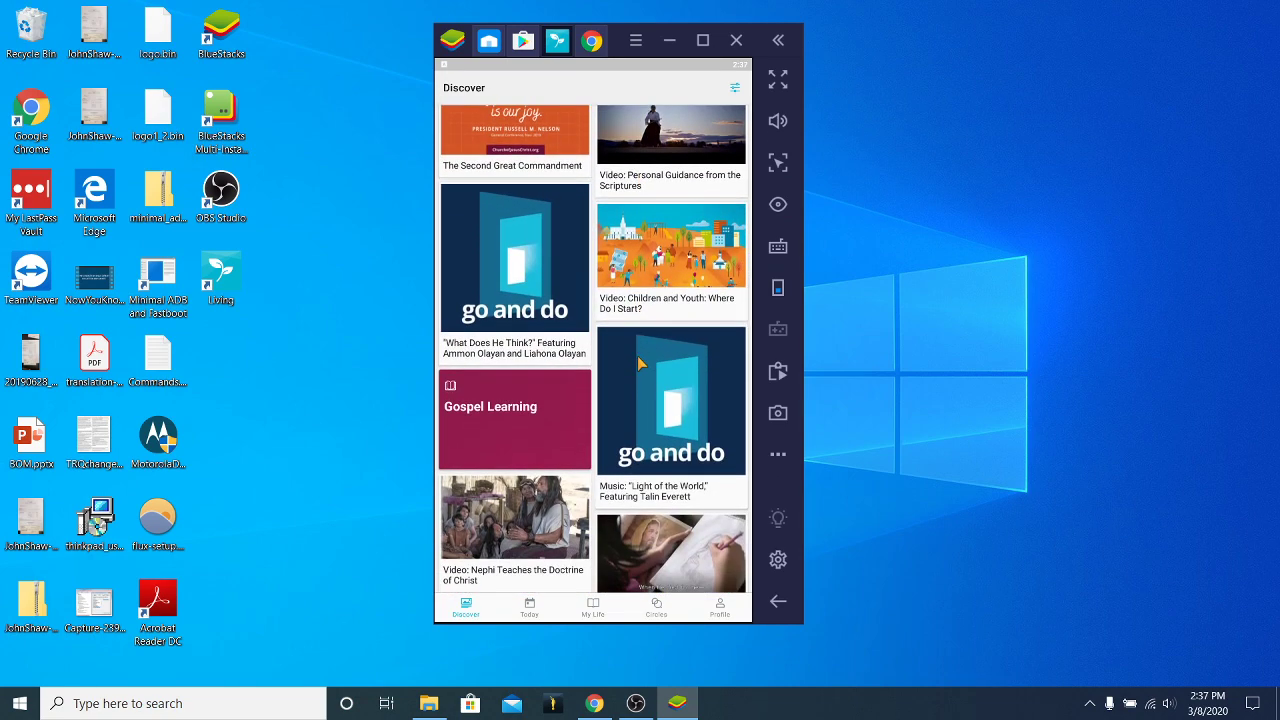
scroll(637, 356, down, 5)
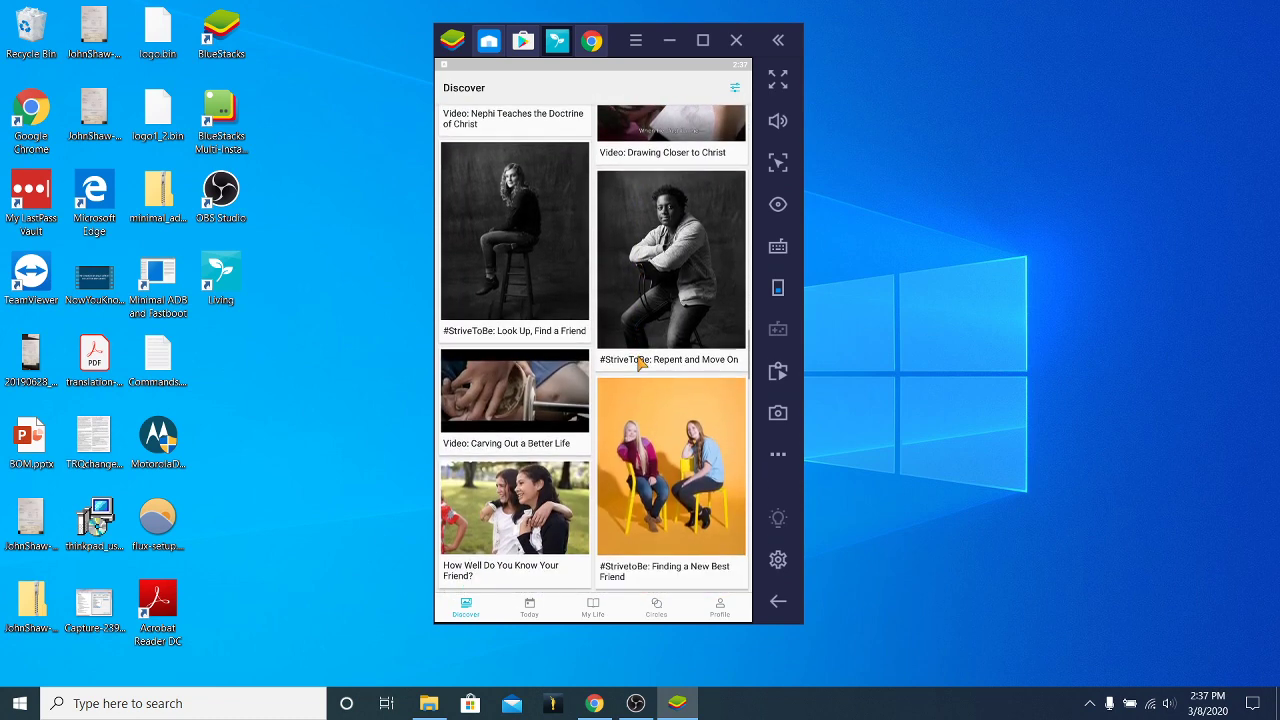
scroll(594, 456, down, 3)
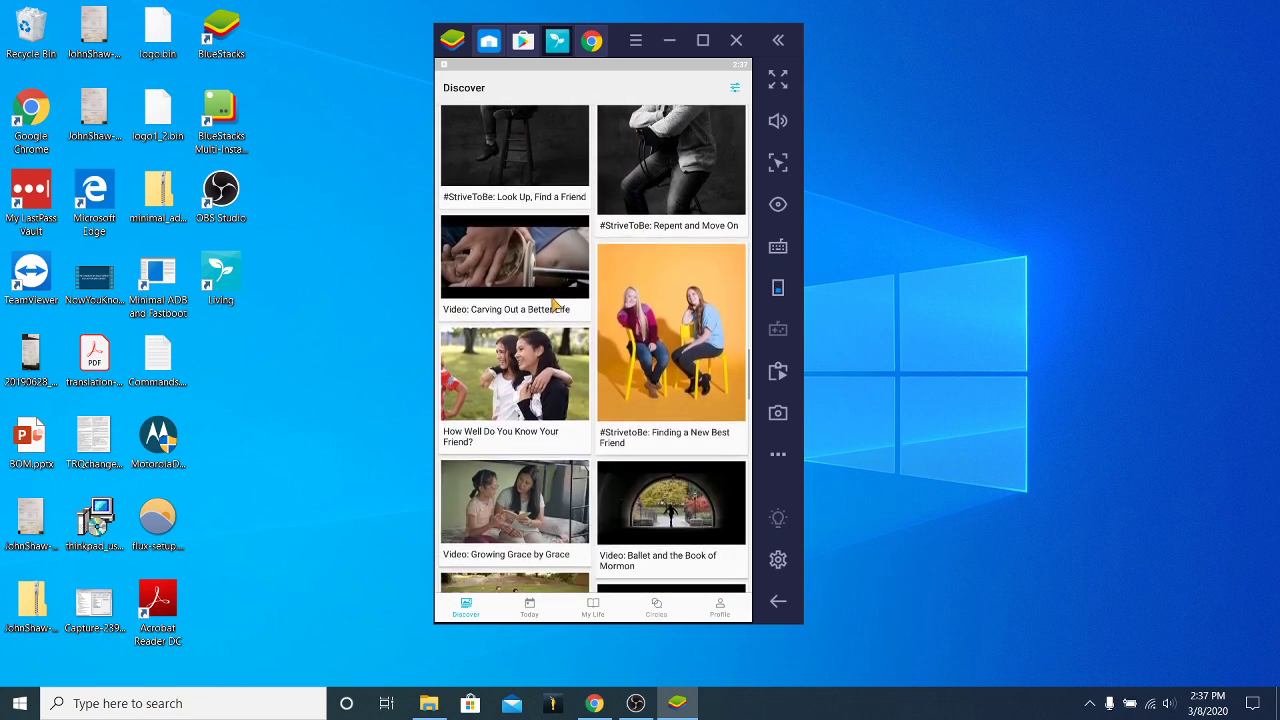
scroll(545, 468, down, 5)
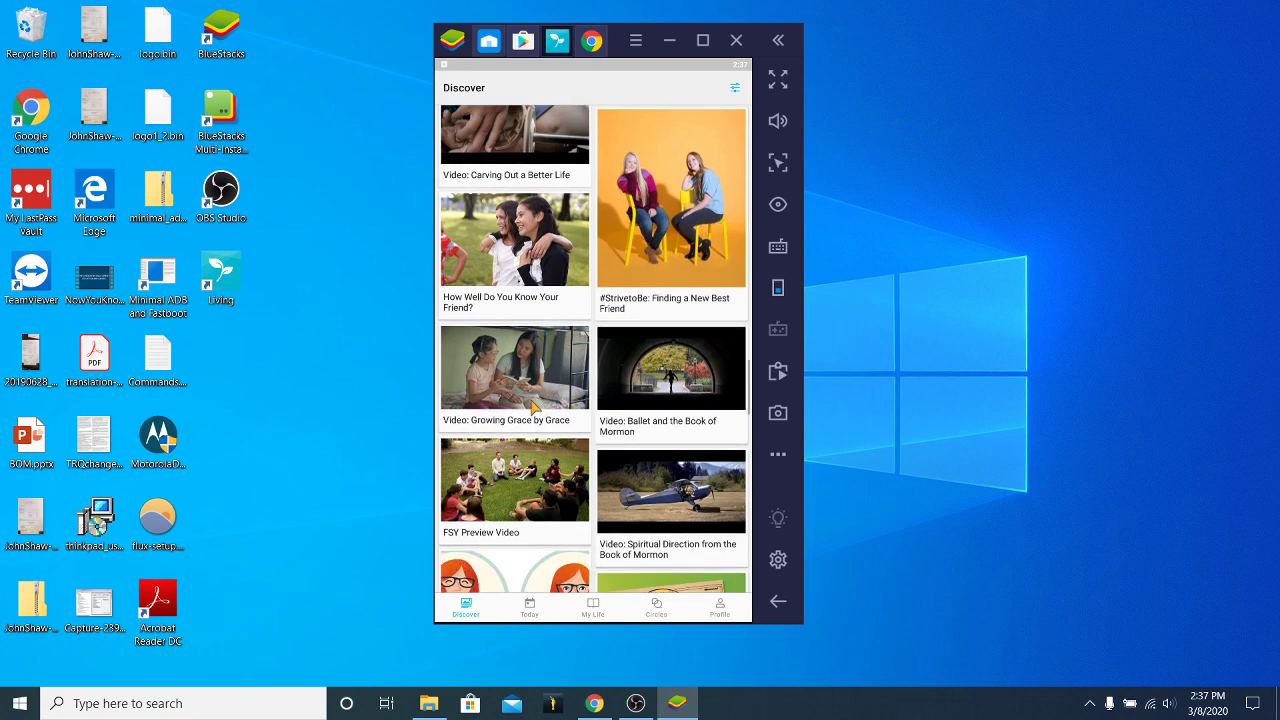
scroll(604, 421, down, 2)
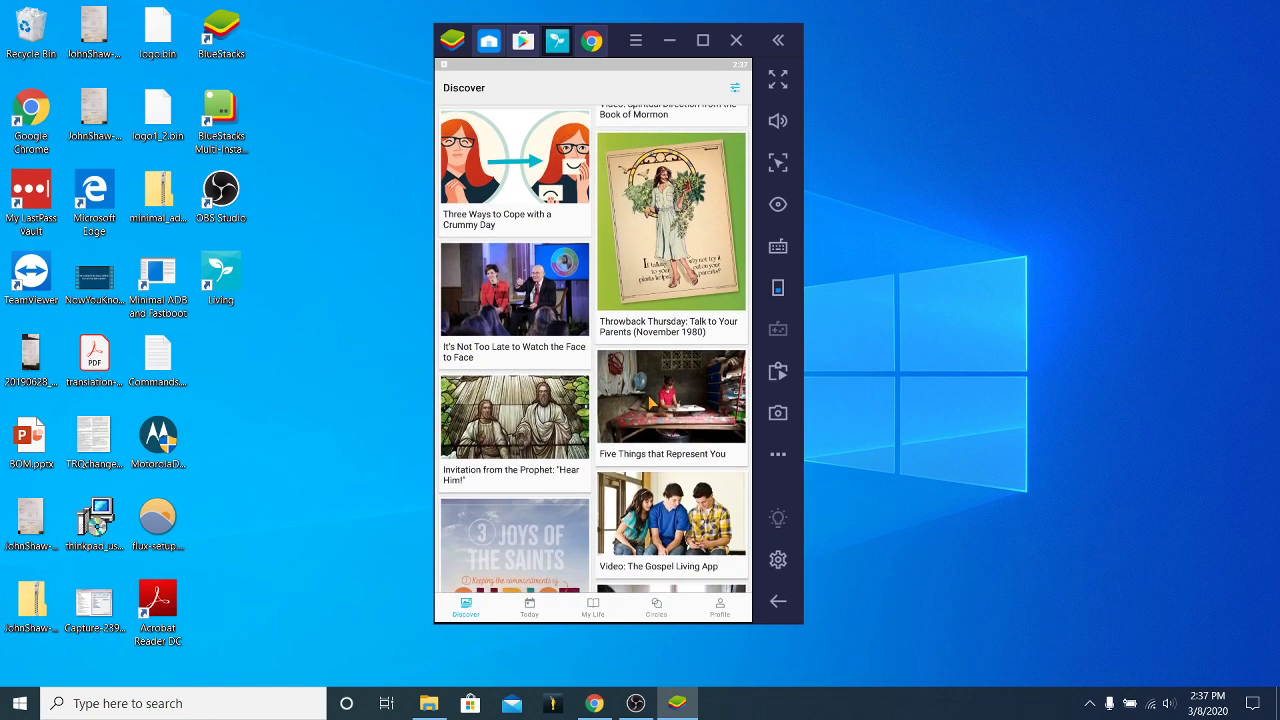
scroll(648, 420, down, 1)
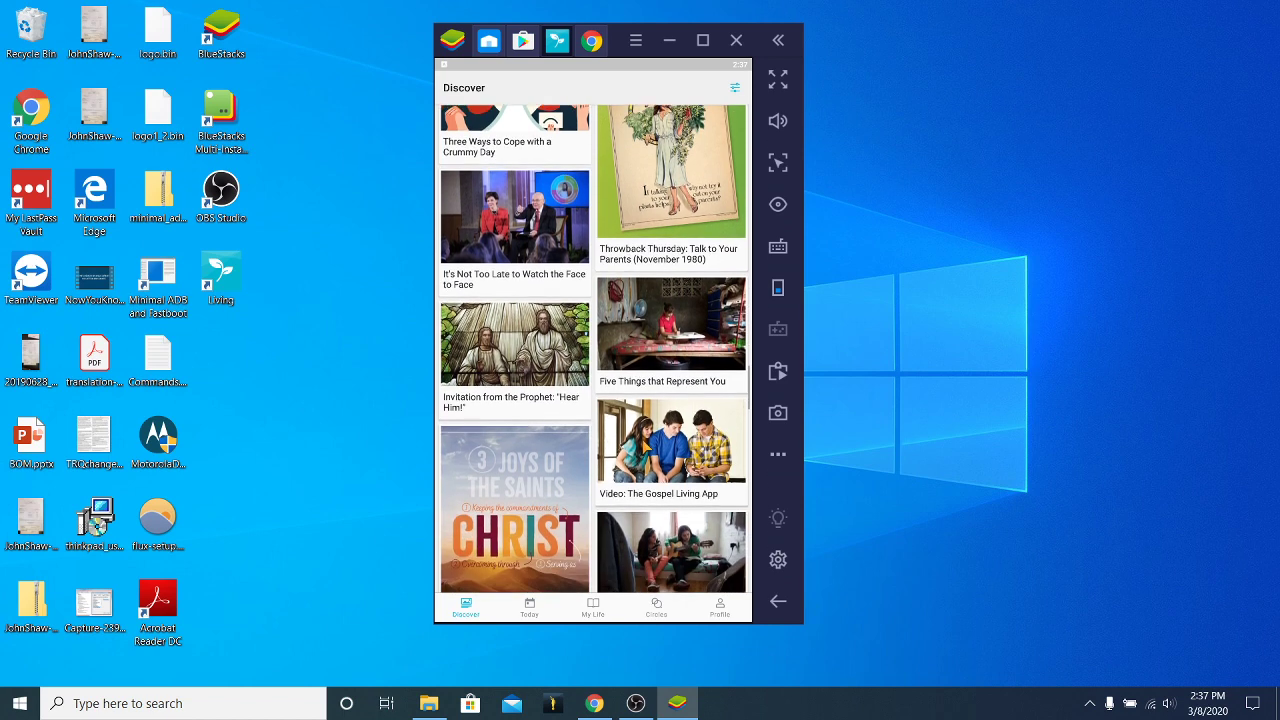
scroll(594, 349, down, 2)
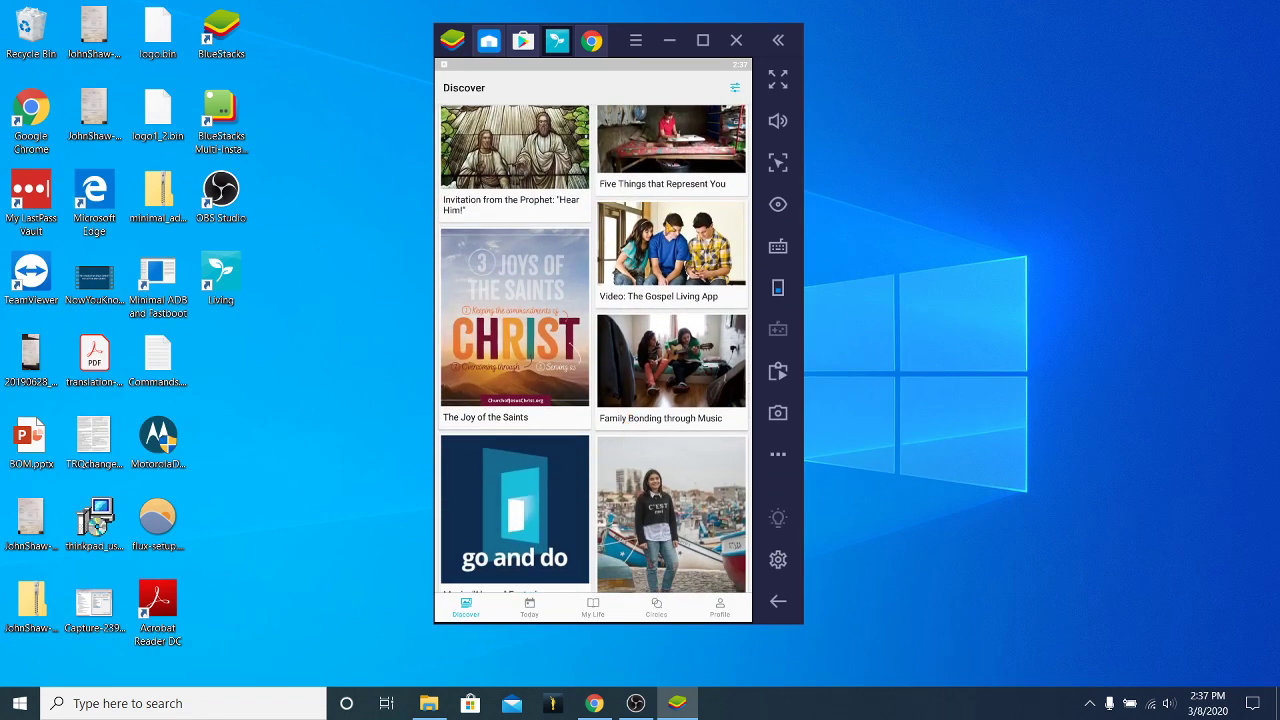
click(665, 230)
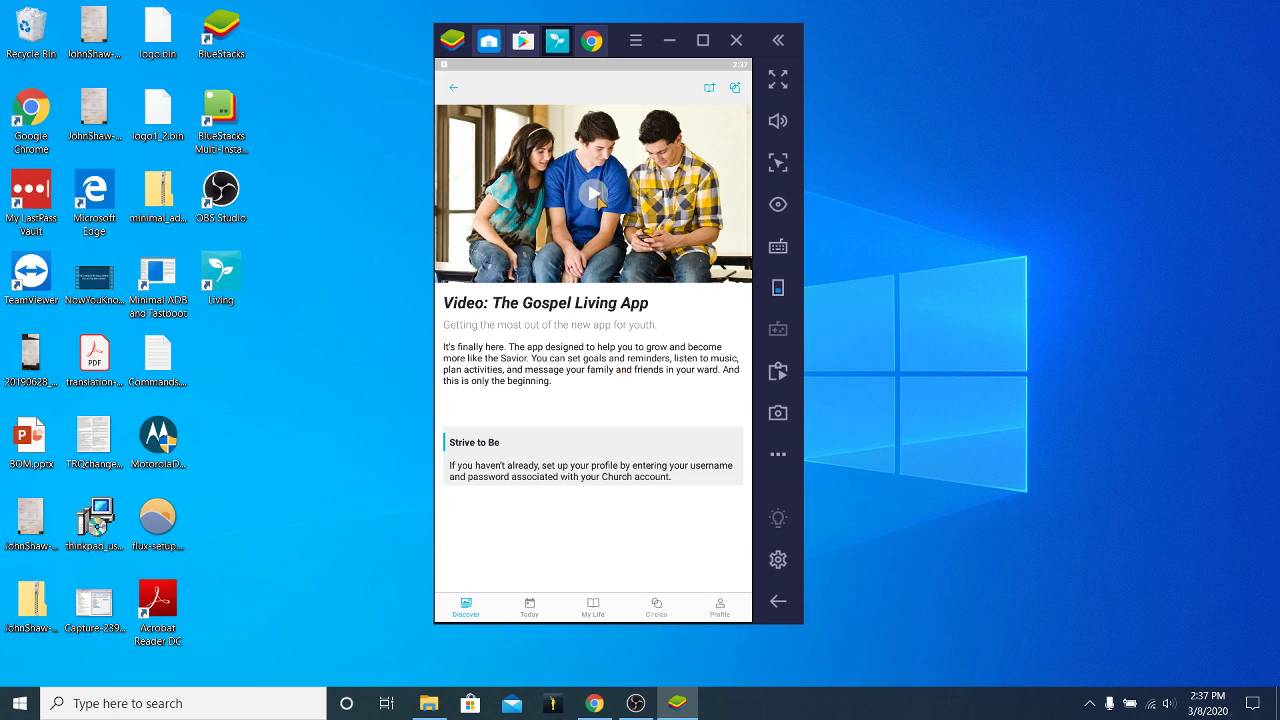
Play the Gospel Living App video and bring up its playback controls.
click(598, 200)
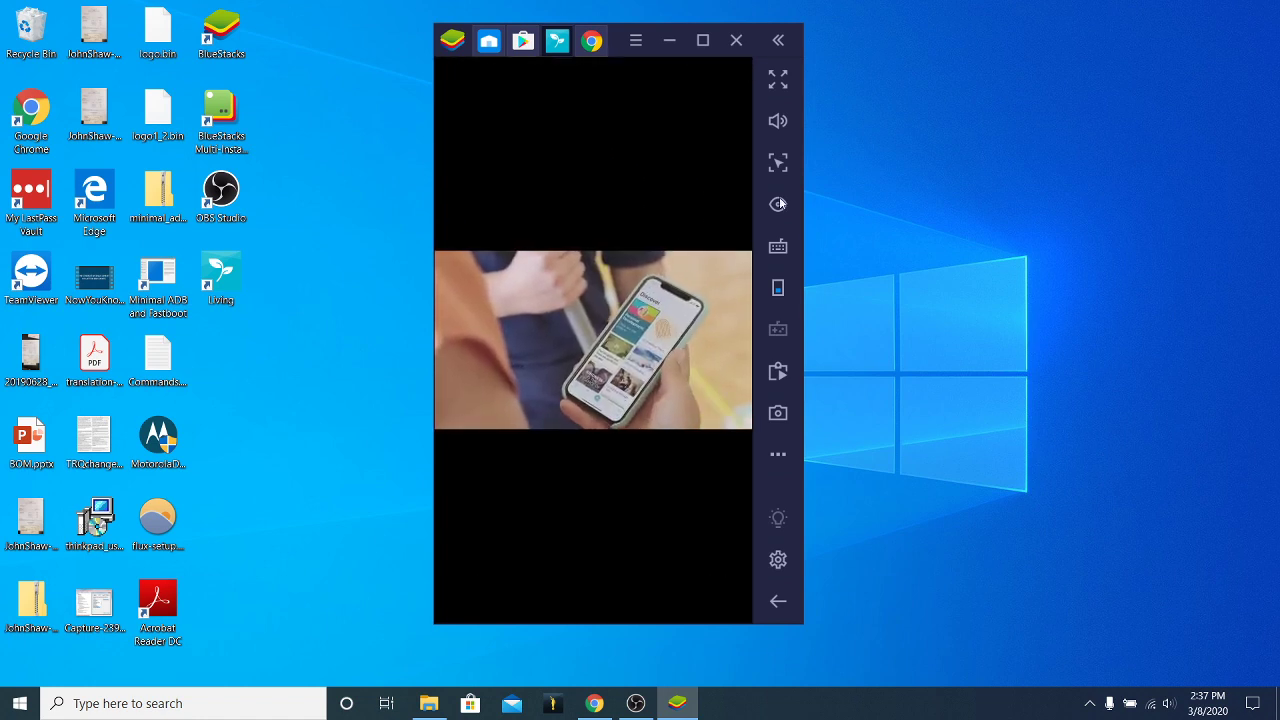
click(634, 197)
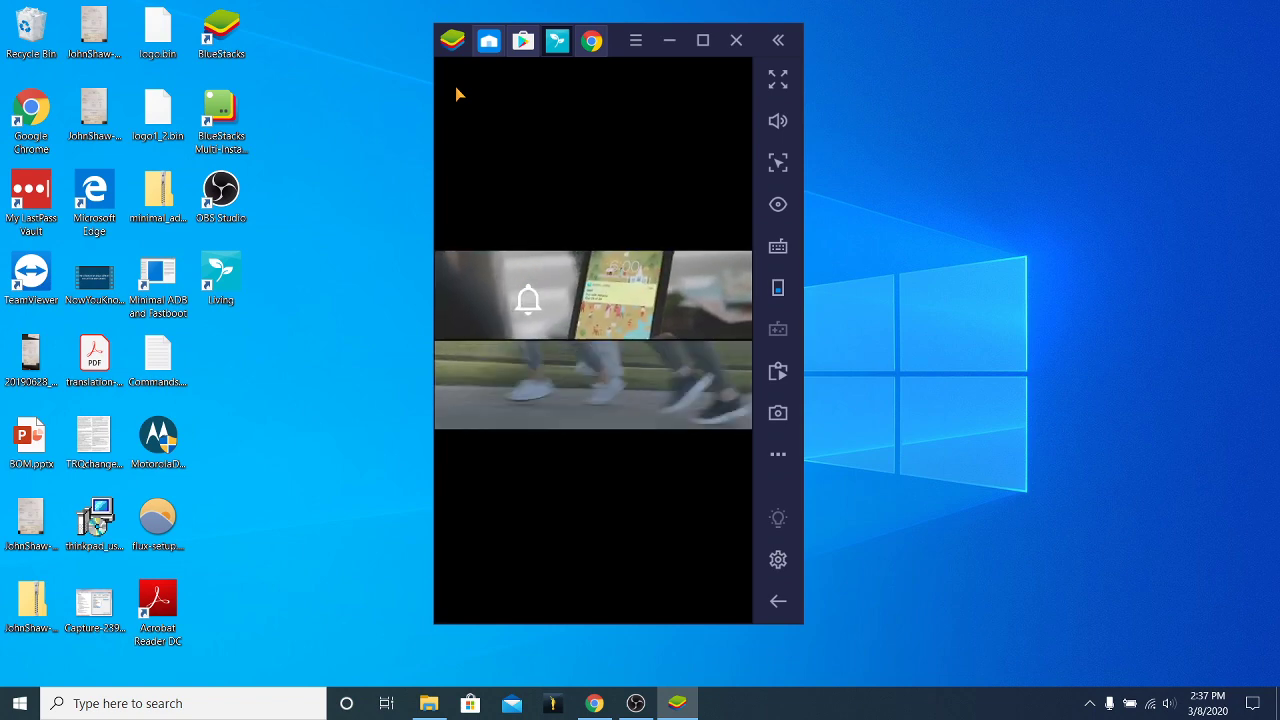
click(473, 107)
Close the video and pick Deacons Quorum as the circle to share it with.
click(455, 90)
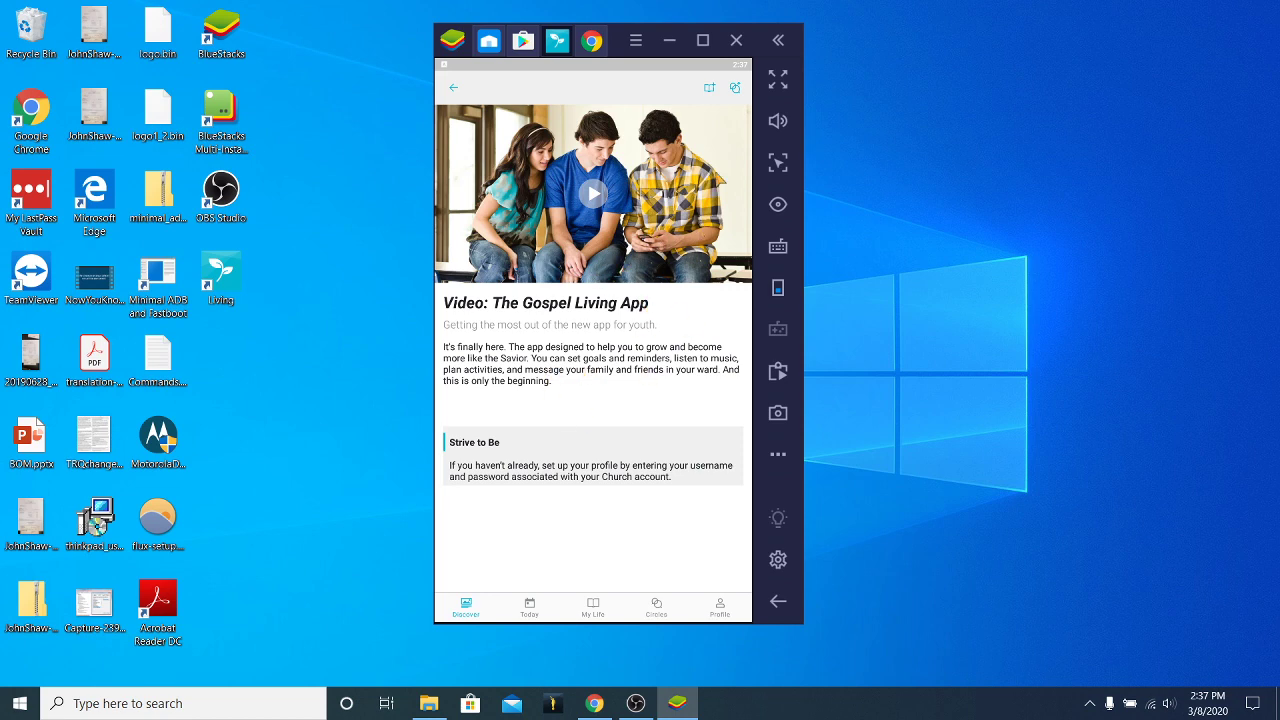
click(735, 88)
click(497, 154)
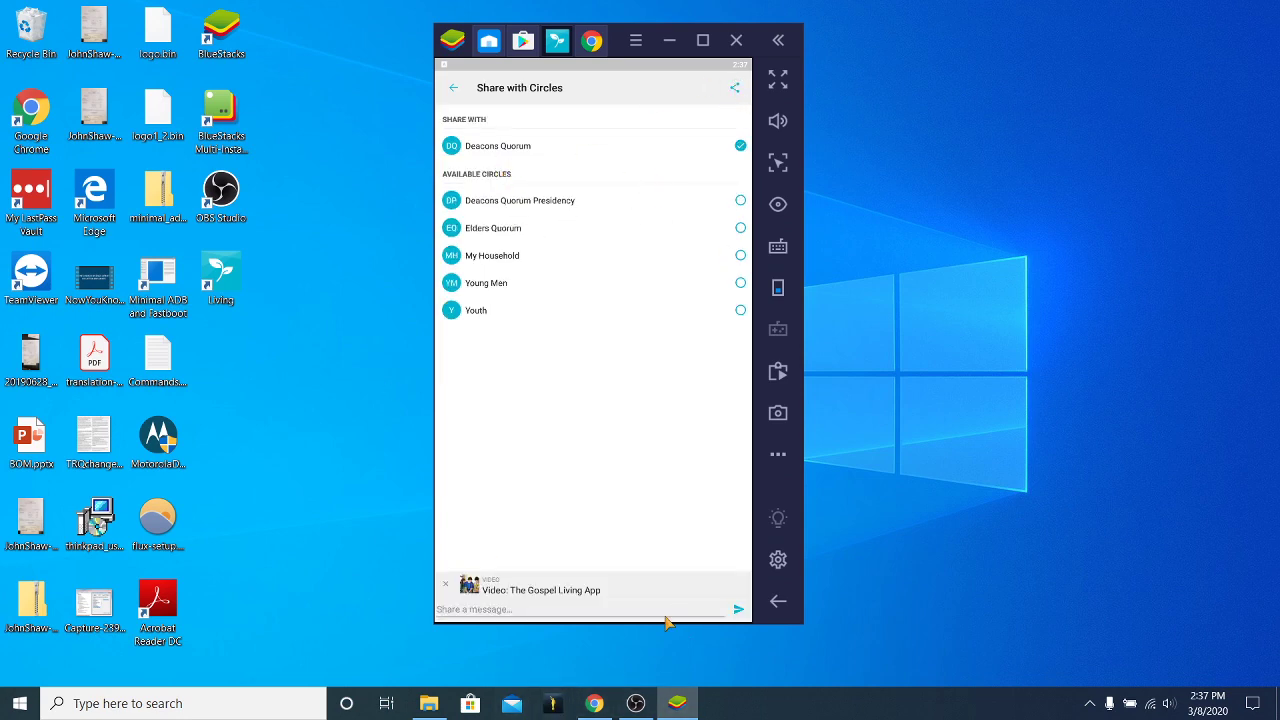
Add a note asking Deacons Quorum to watch it with their parents, then send.
click(497, 614)
text(H)
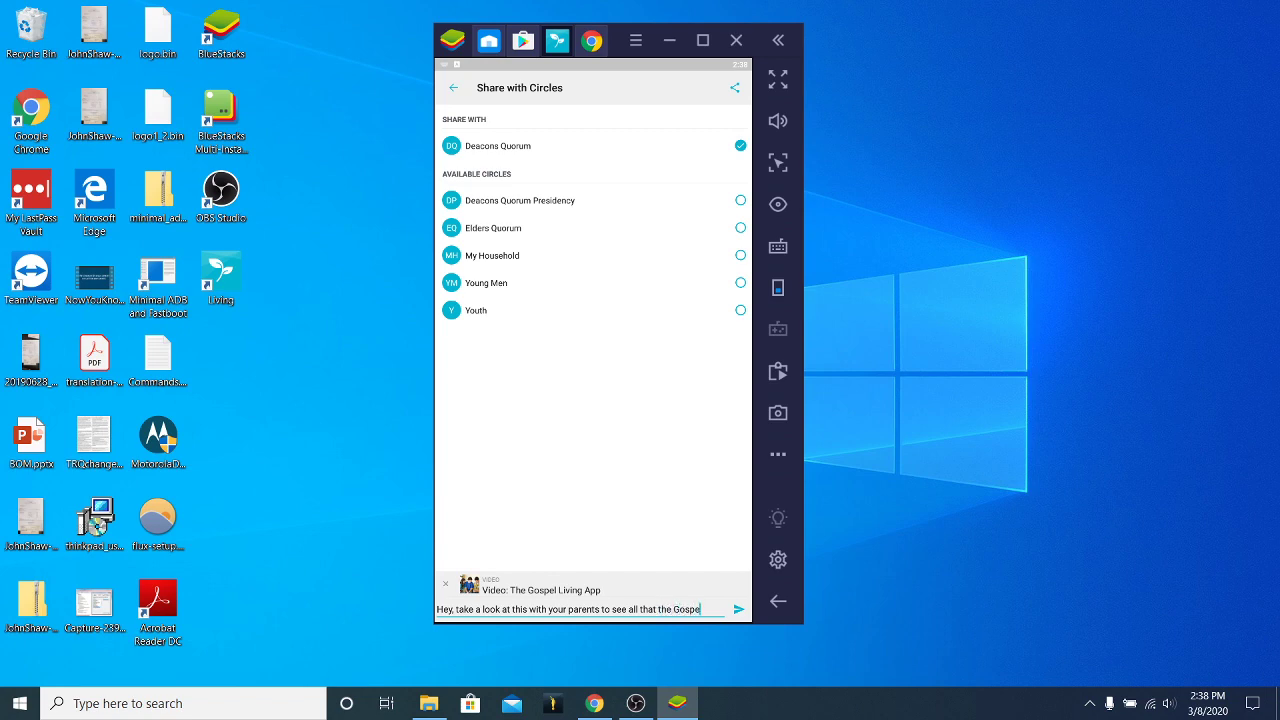
text(ing)
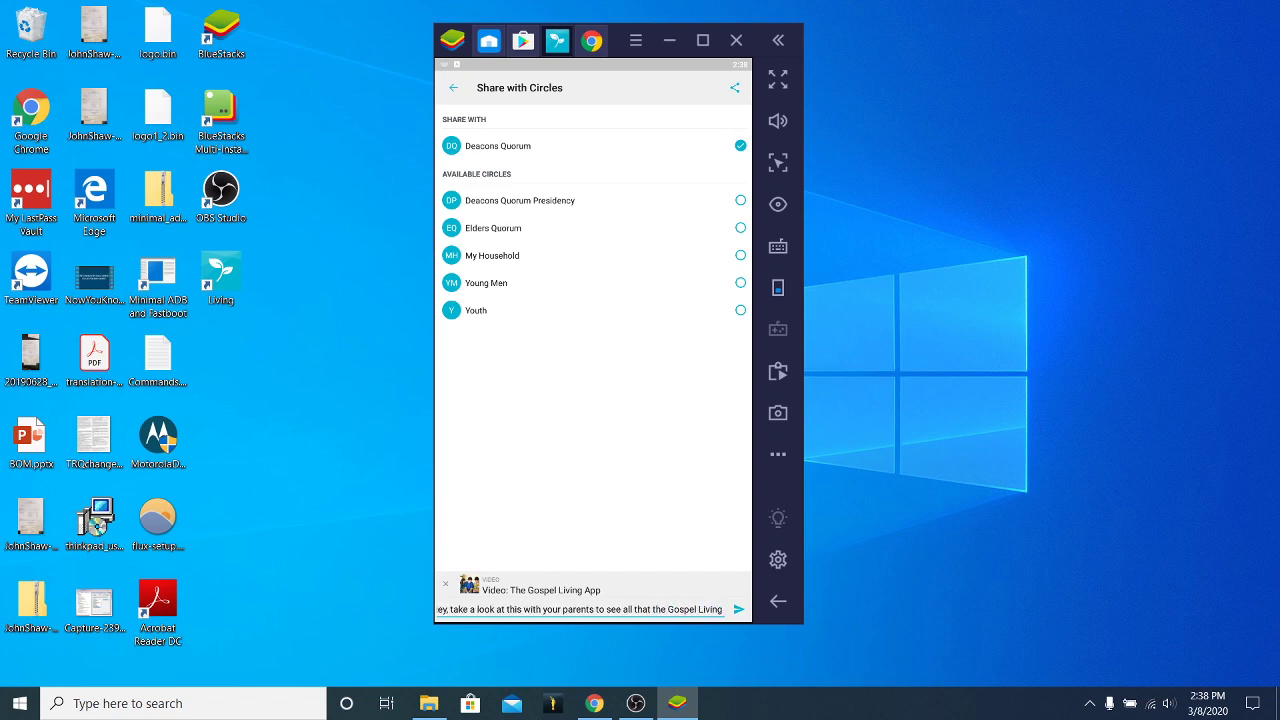
text( App)
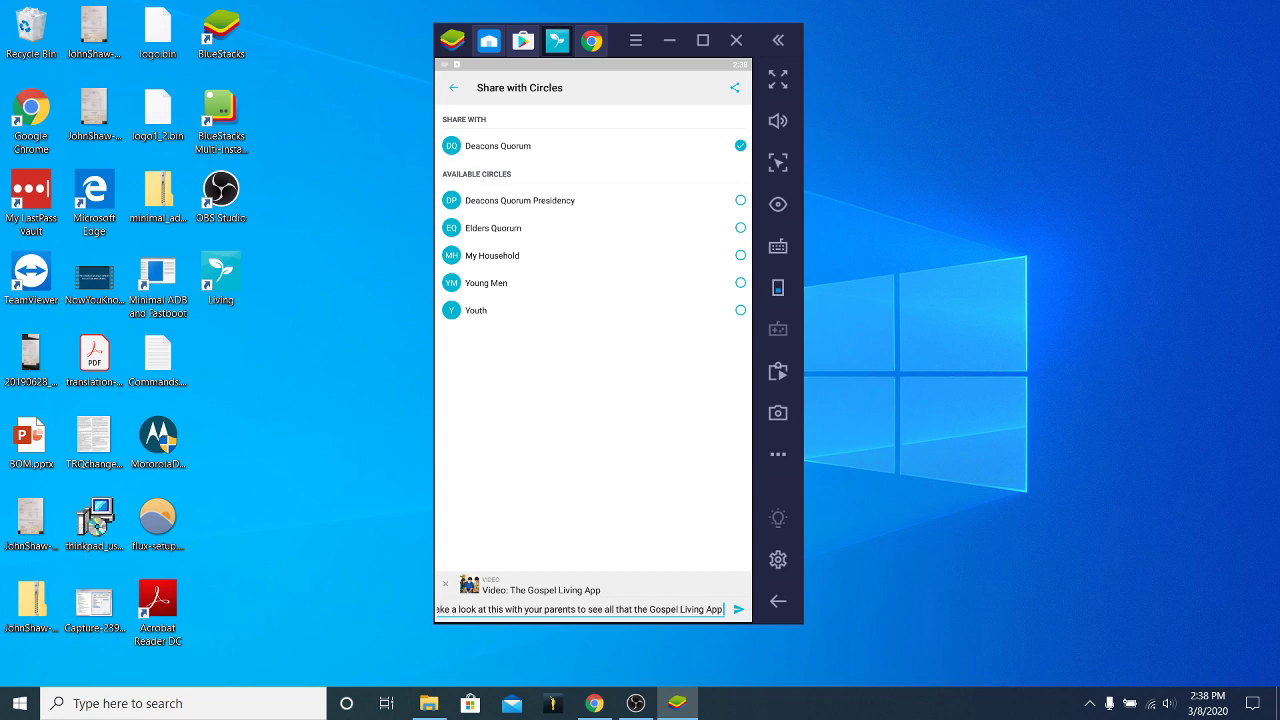
text( can do!)
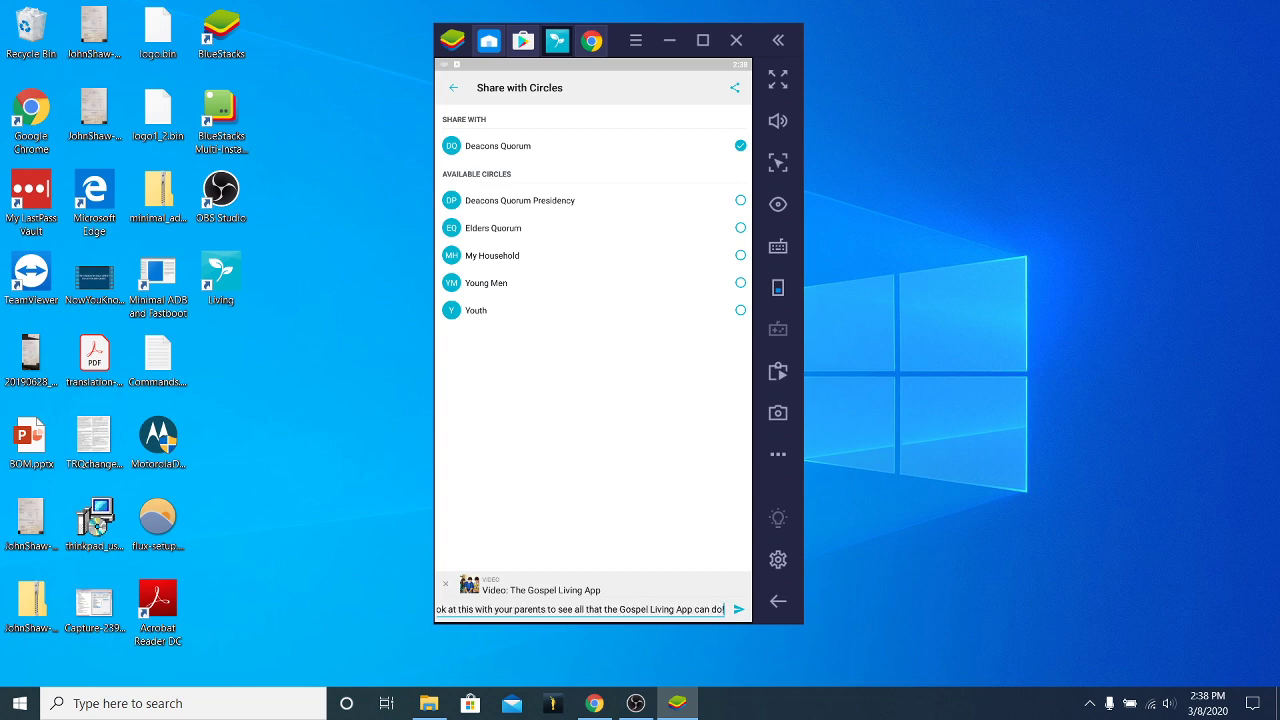
click(741, 617)
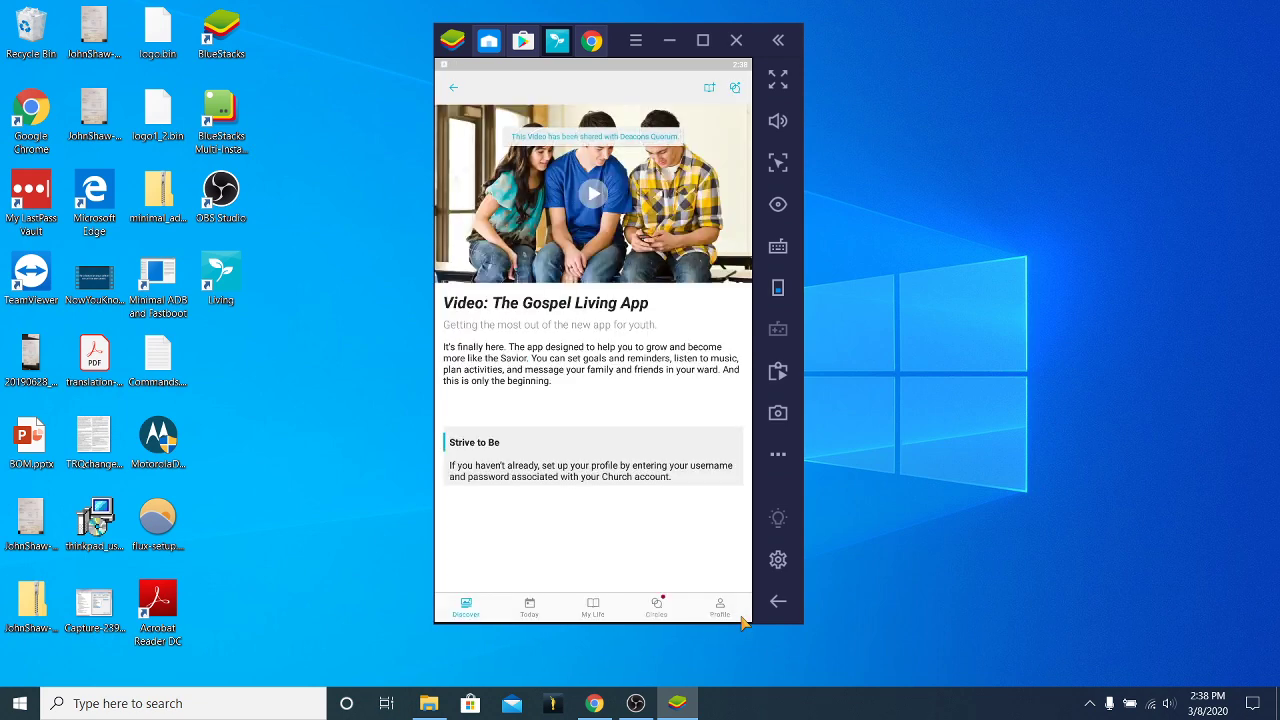
Open the Deacons Quorum circle to check the shared video post, then return to Circles.
click(458, 89)
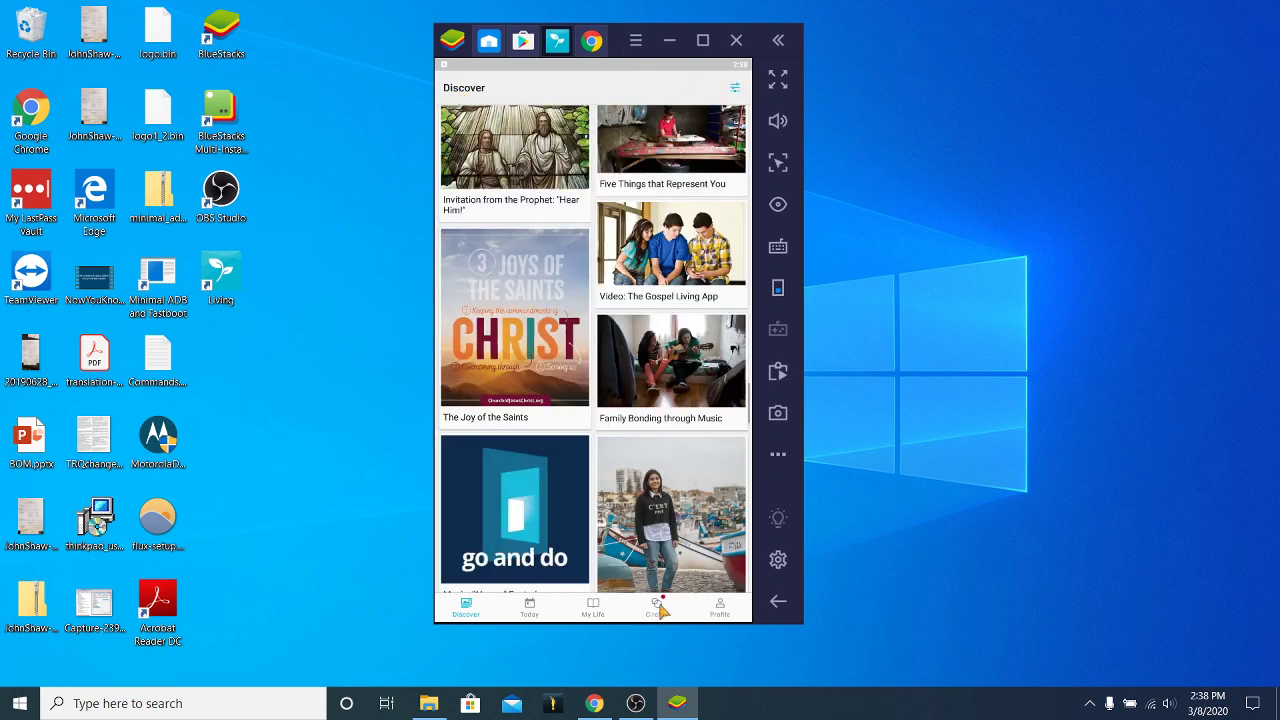
click(659, 606)
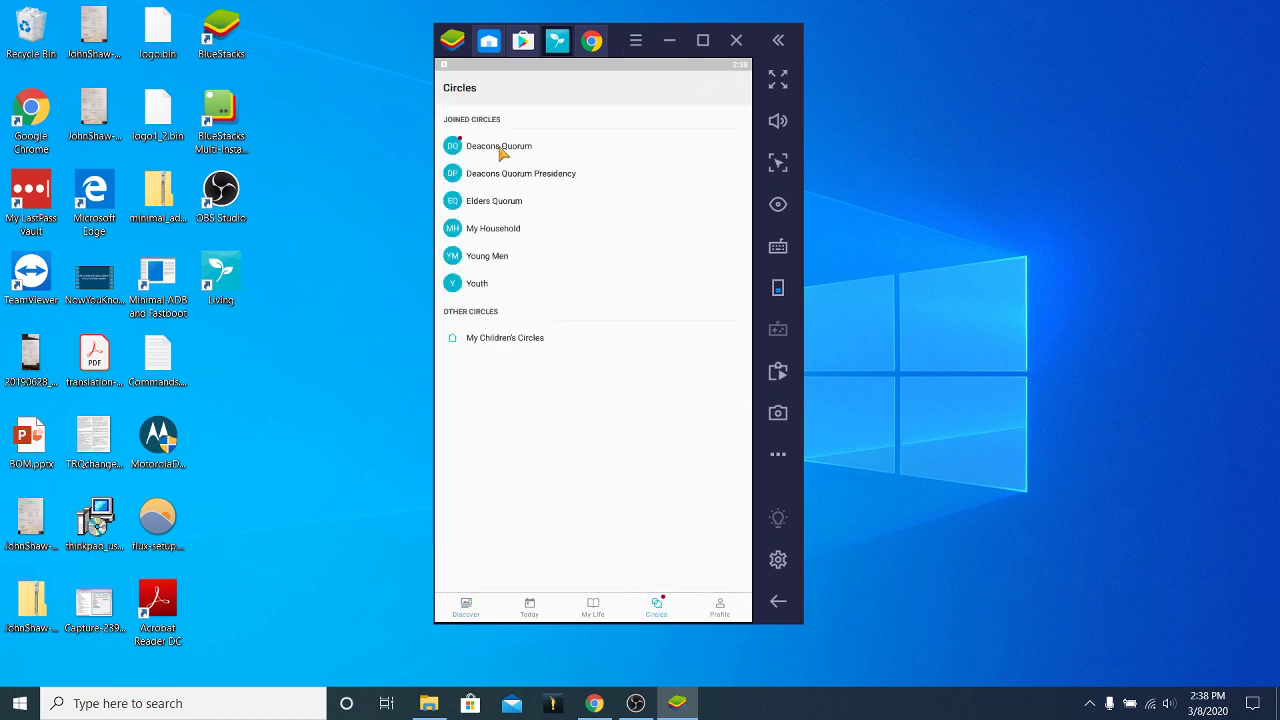
click(500, 150)
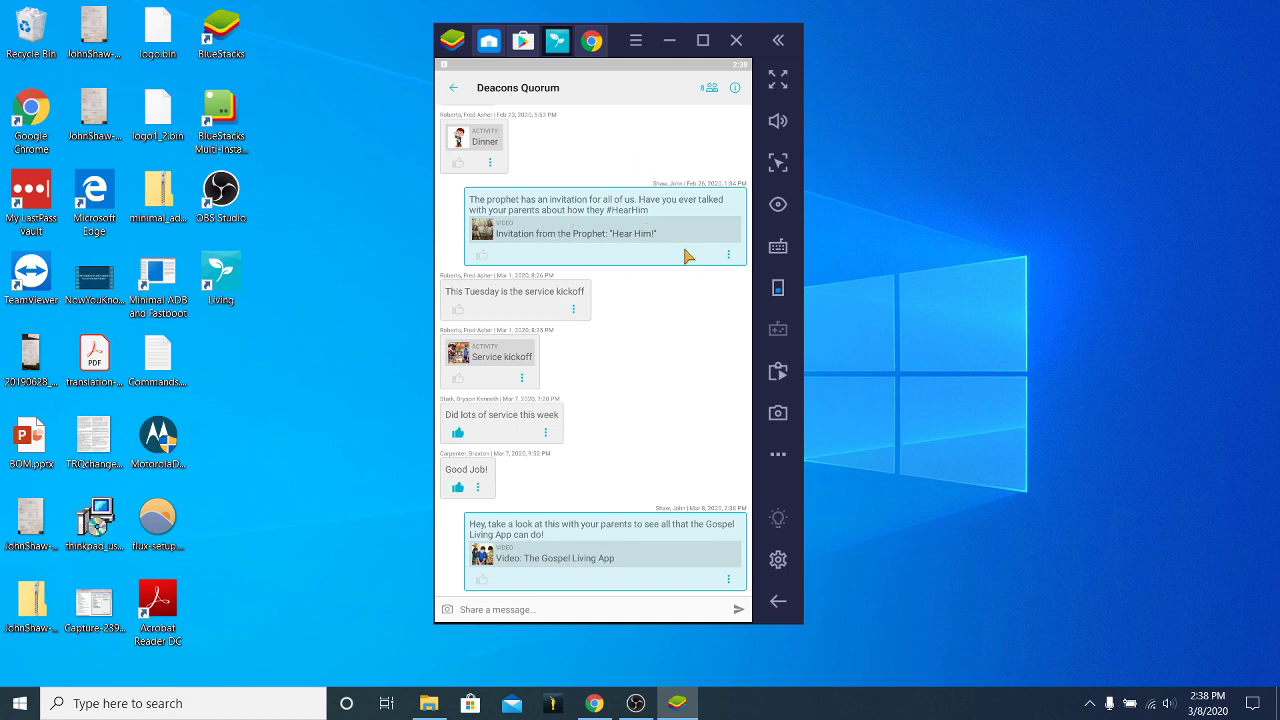
click(455, 90)
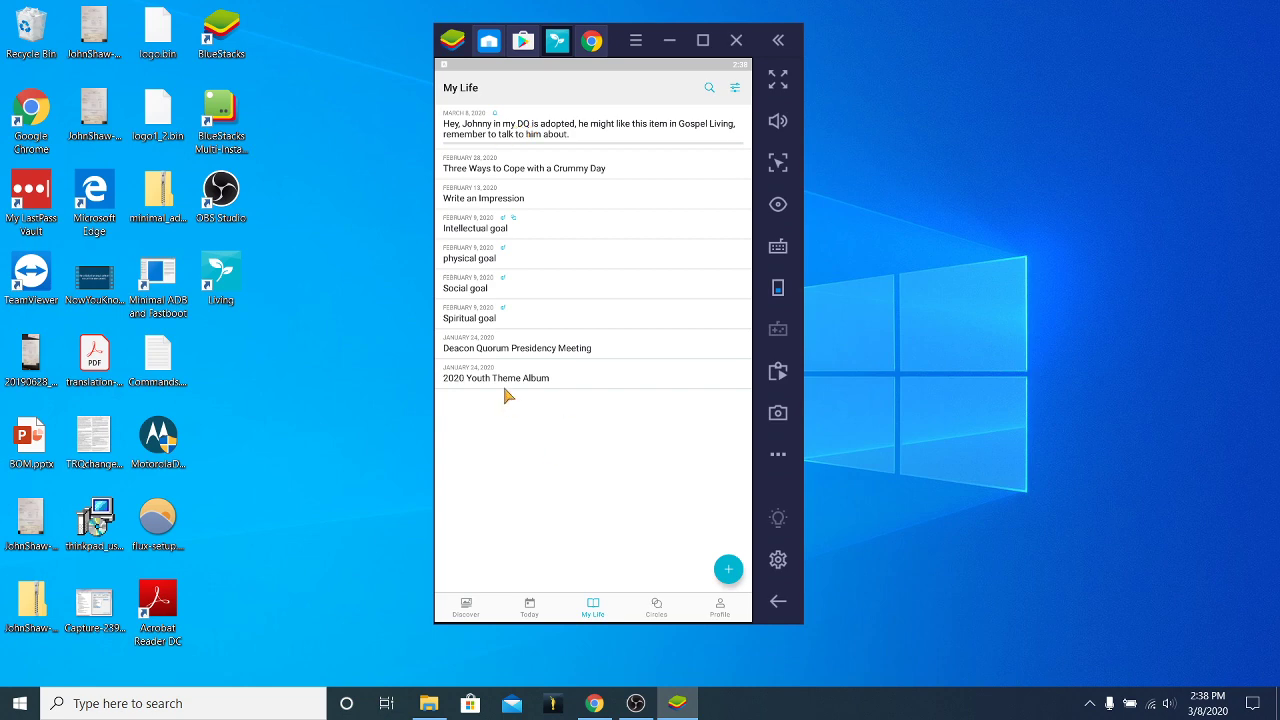
Open the 2020 Youth Theme Album entry and its audio, then back out of the error page.
click(488, 382)
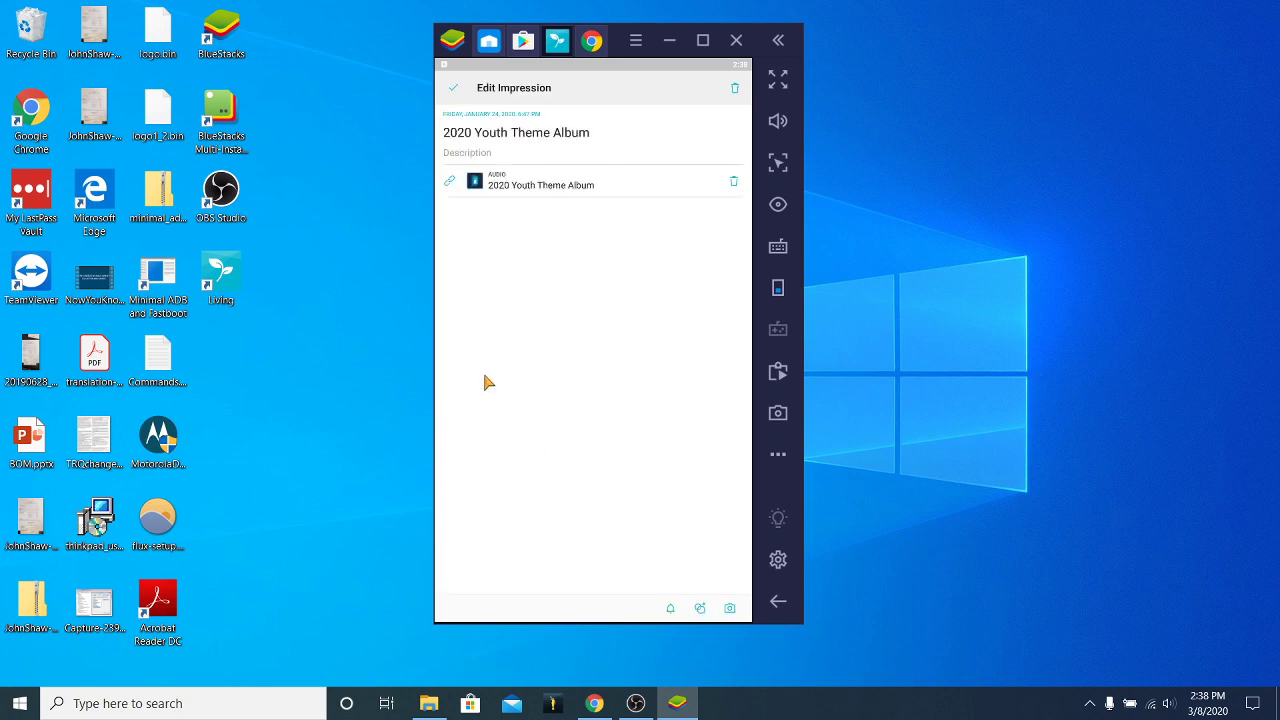
click(523, 191)
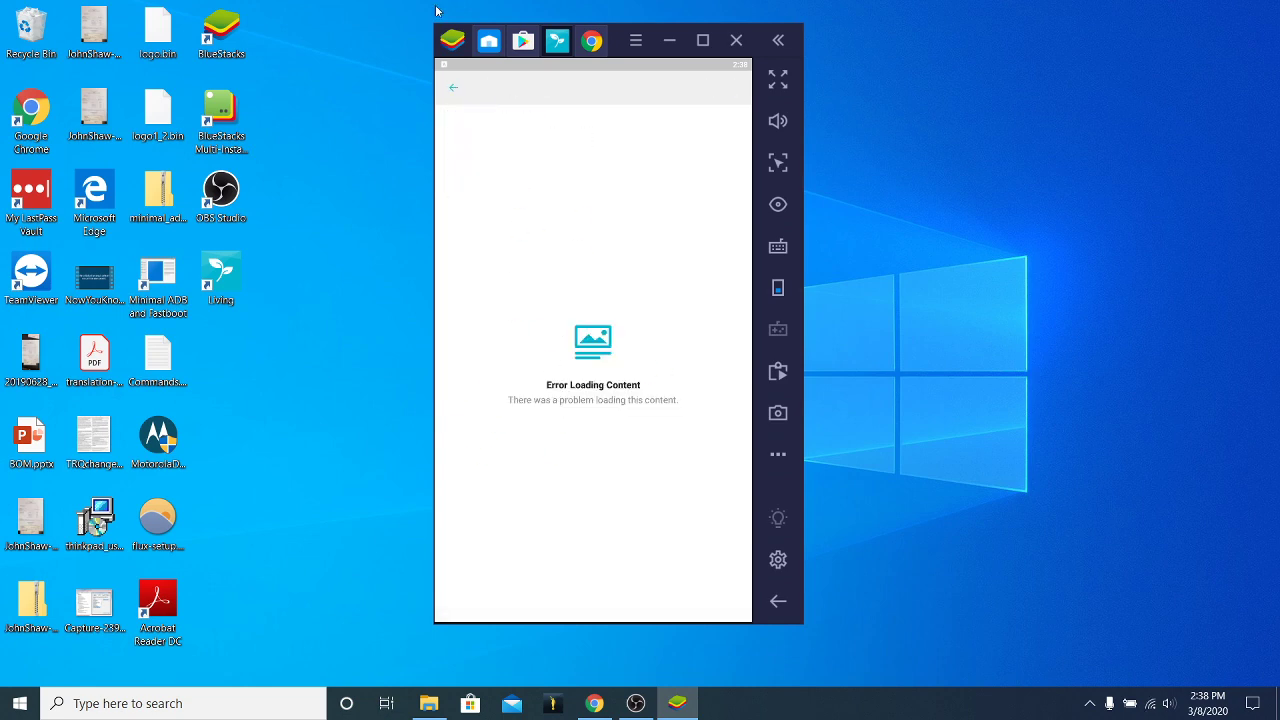
click(453, 89)
click(456, 88)
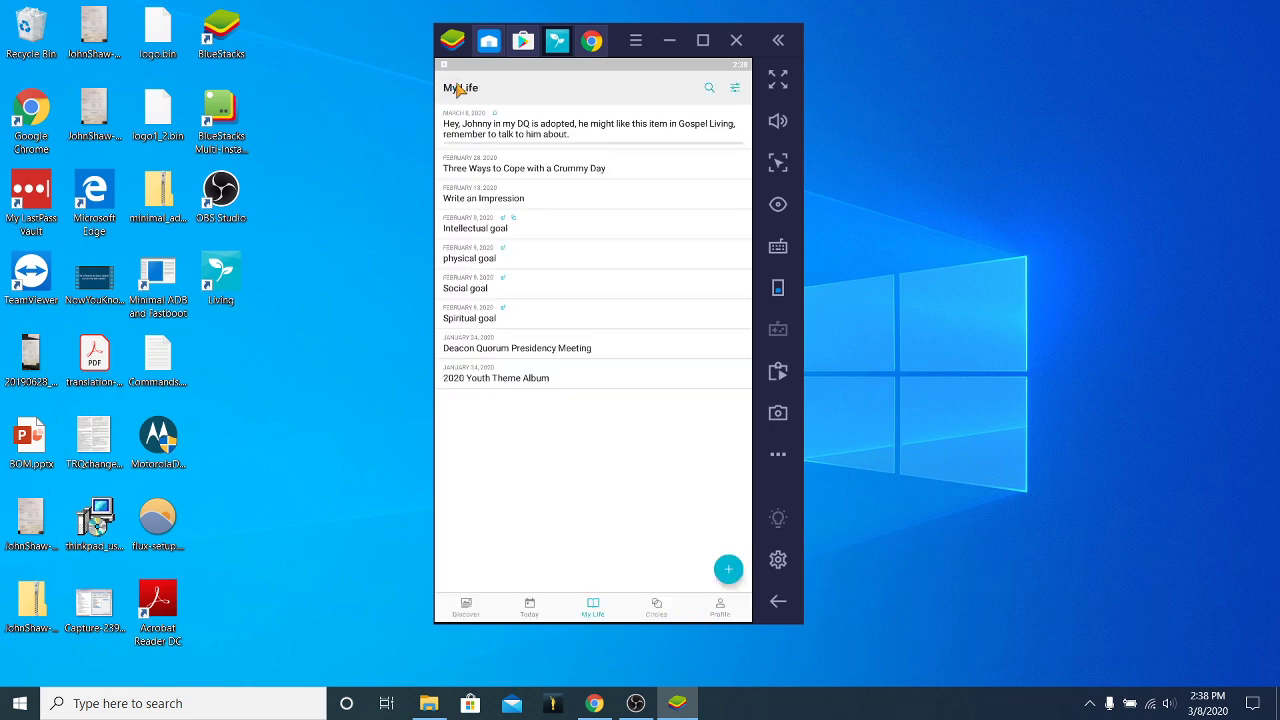
Play then pause the I Will Go and Do audio from Discover, and go back.
click(464, 605)
scroll(645, 492, down, 5)
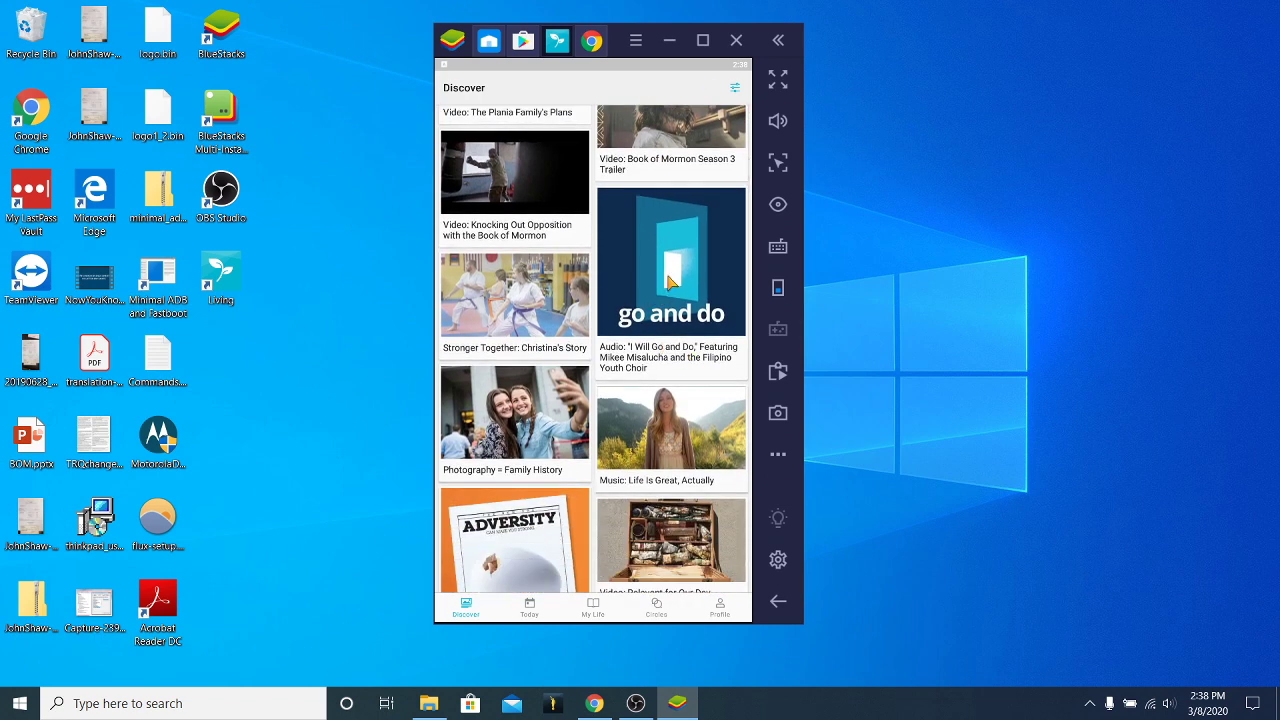
click(672, 286)
click(734, 399)
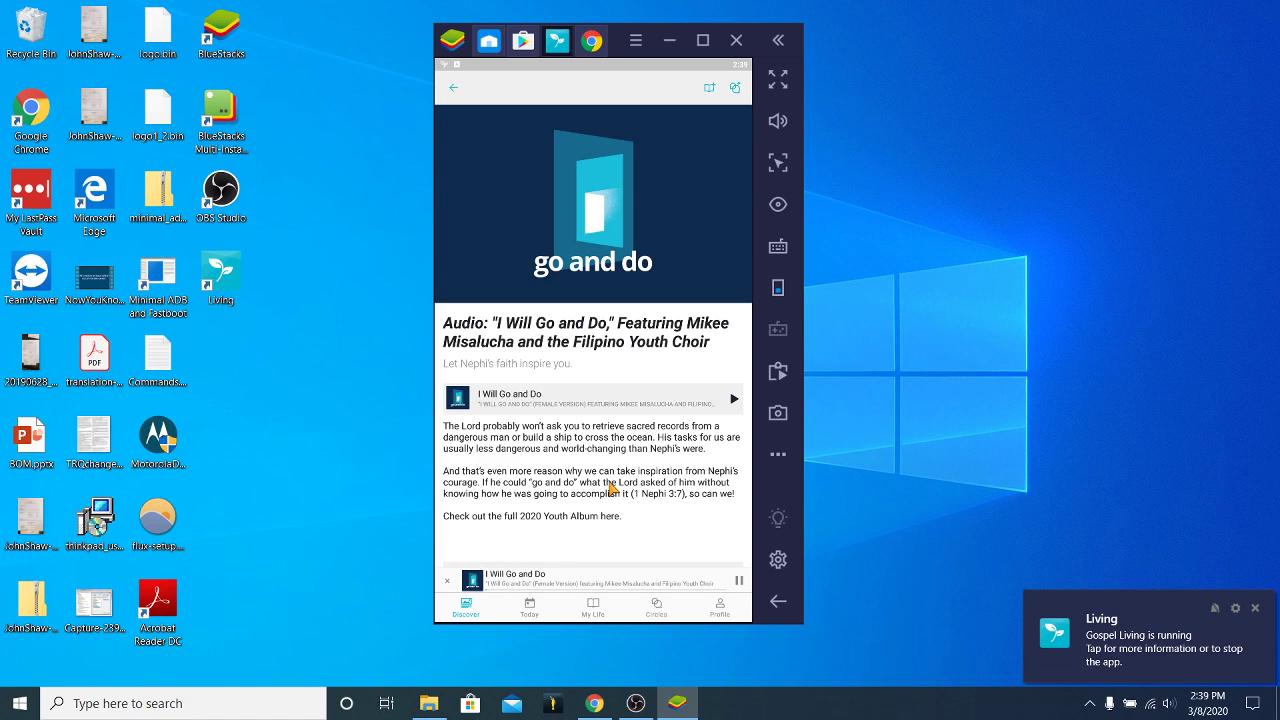
scroll(612, 487, down, 1)
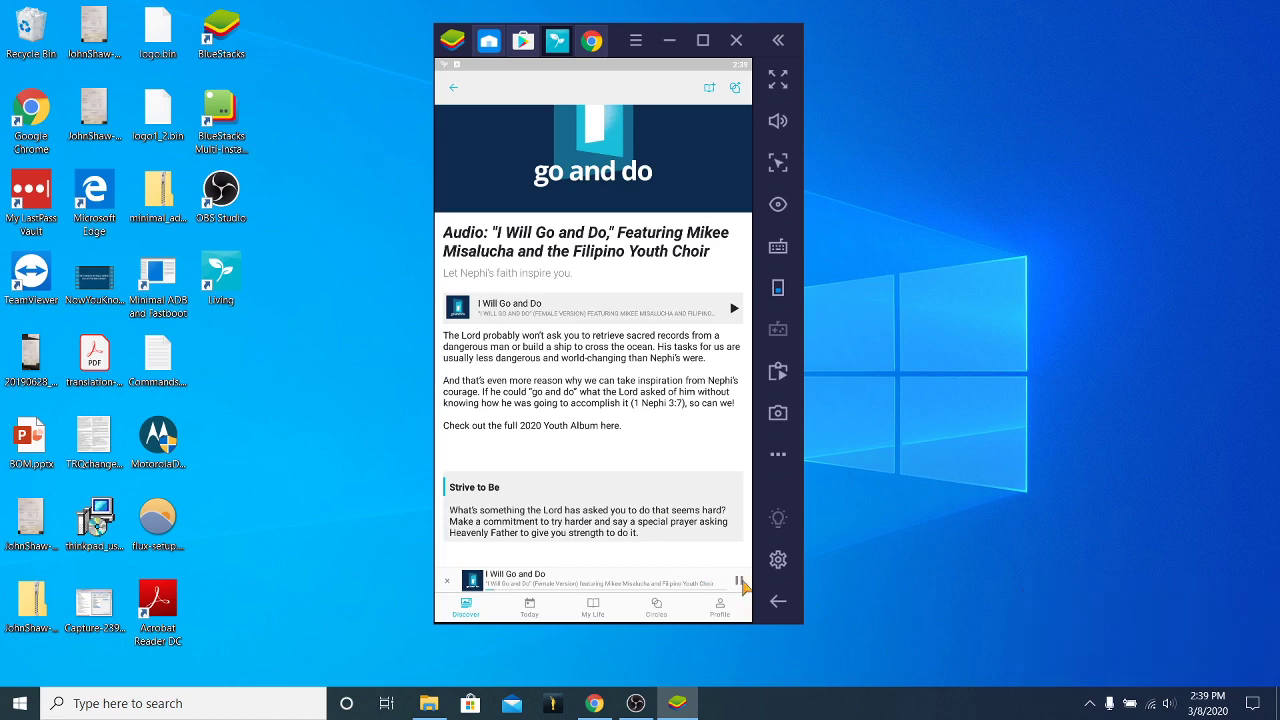
click(739, 581)
click(455, 90)
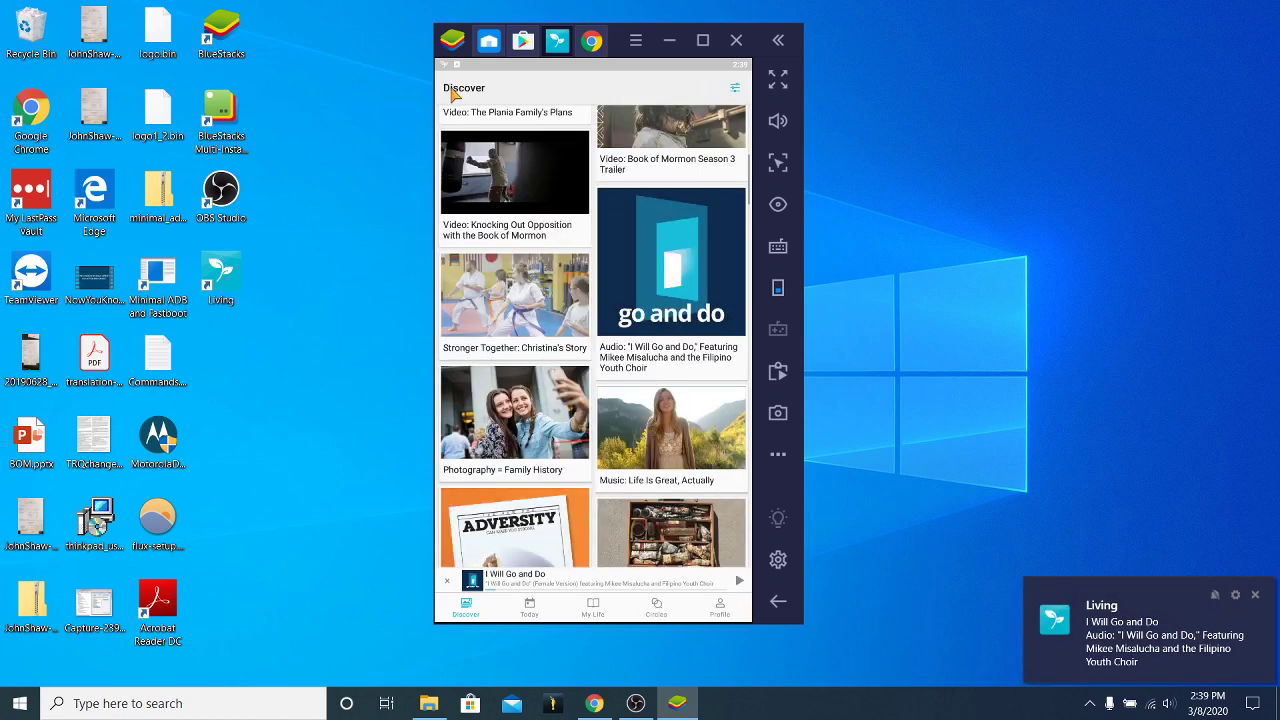
scroll(555, 403, down, 8)
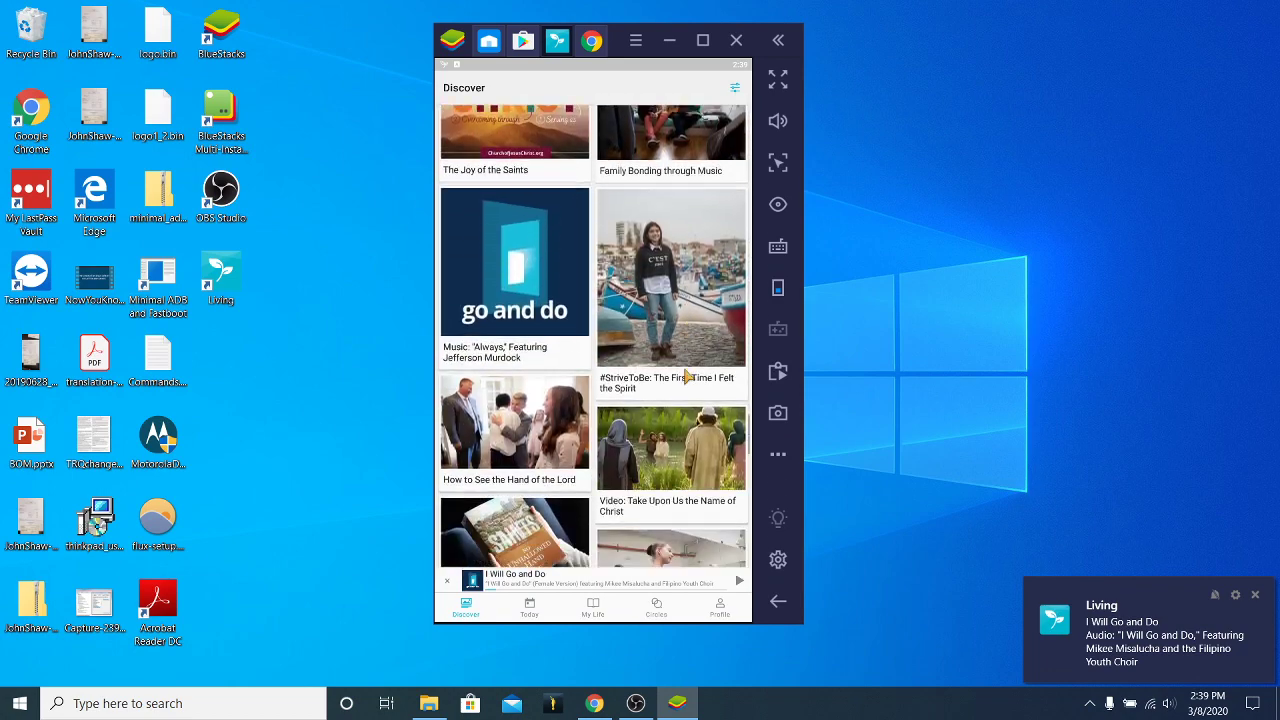
scroll(680, 375, down, 5)
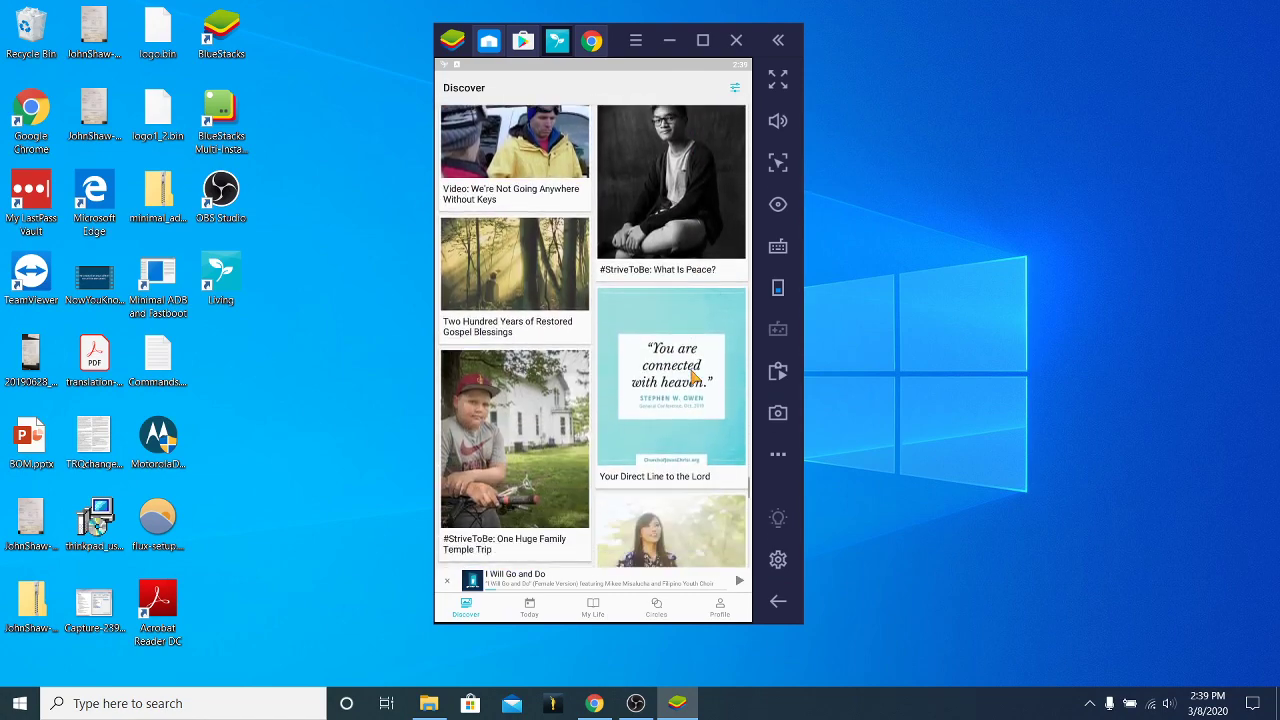
scroll(687, 374, down, 10)
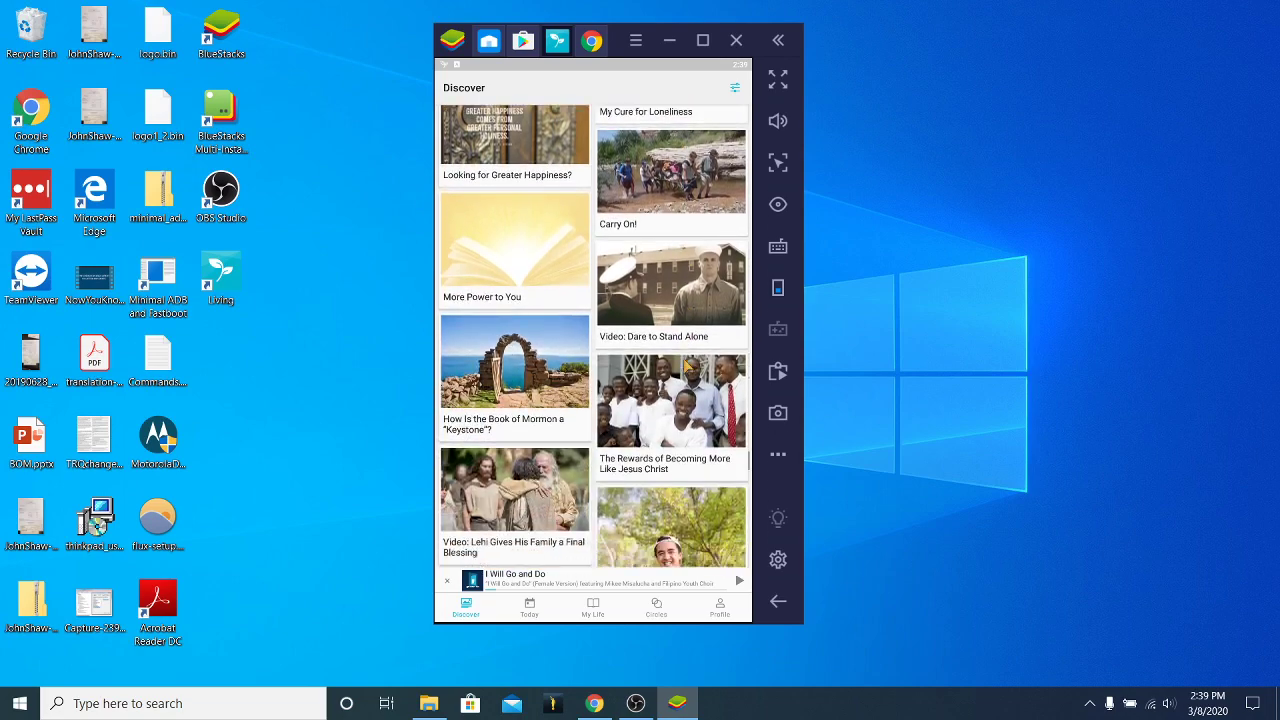
scroll(687, 366, down, 10)
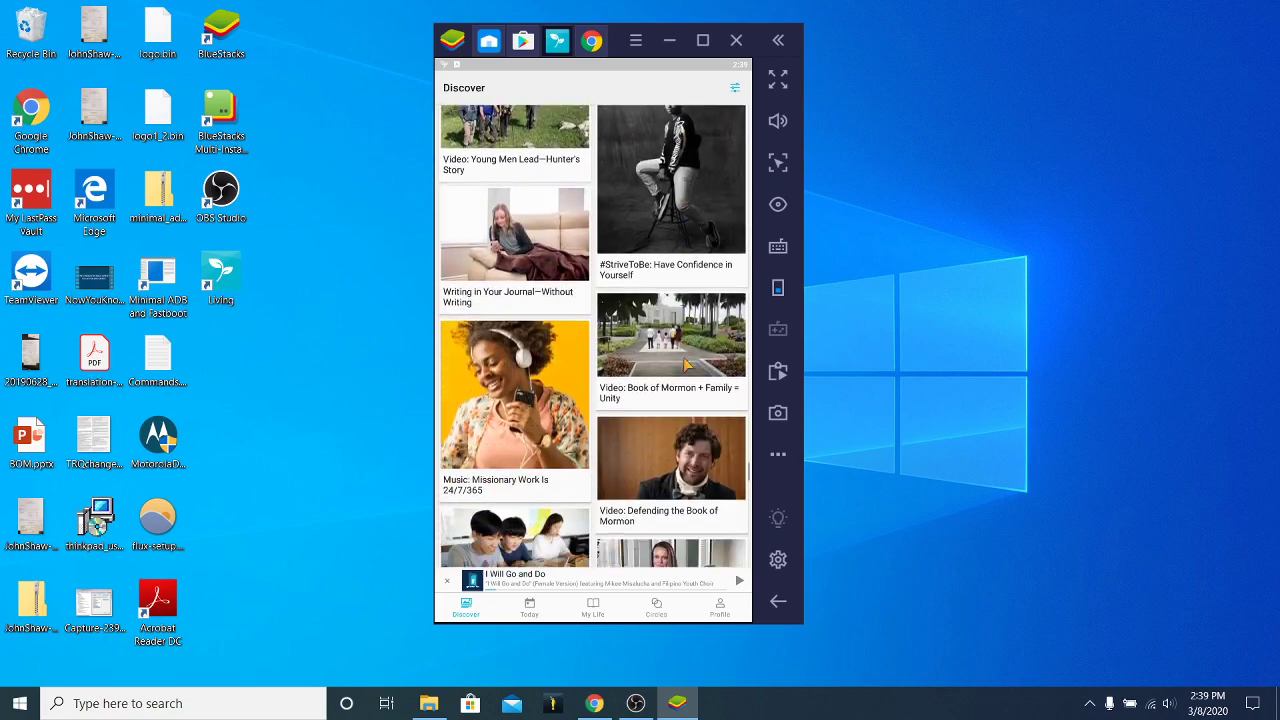
scroll(687, 360, down, 10)
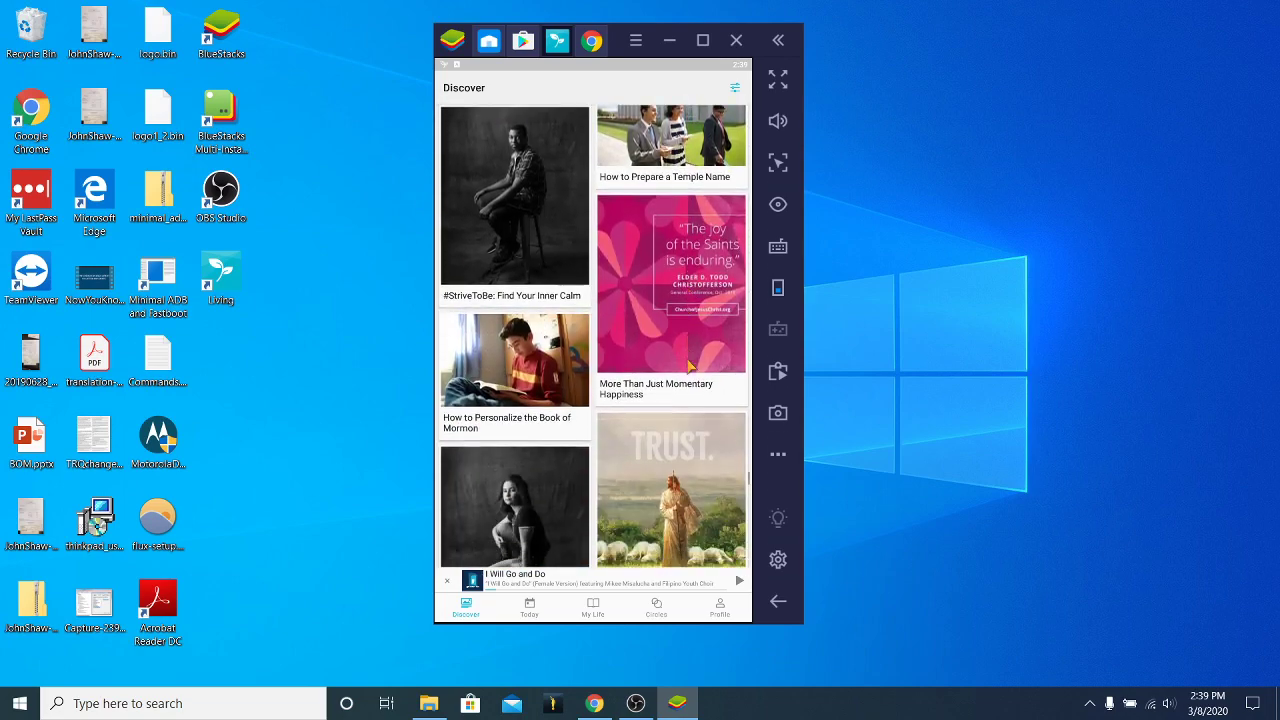
scroll(672, 364, down, 8)
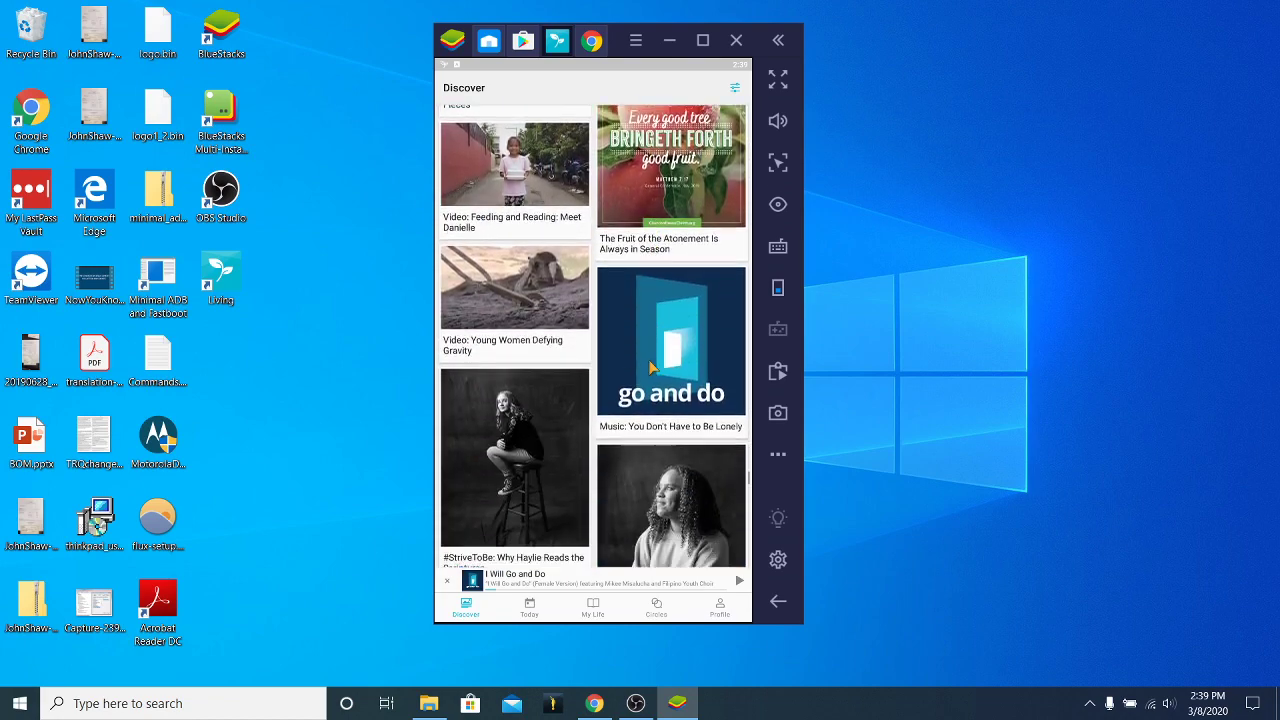
scroll(652, 368, down, 10)
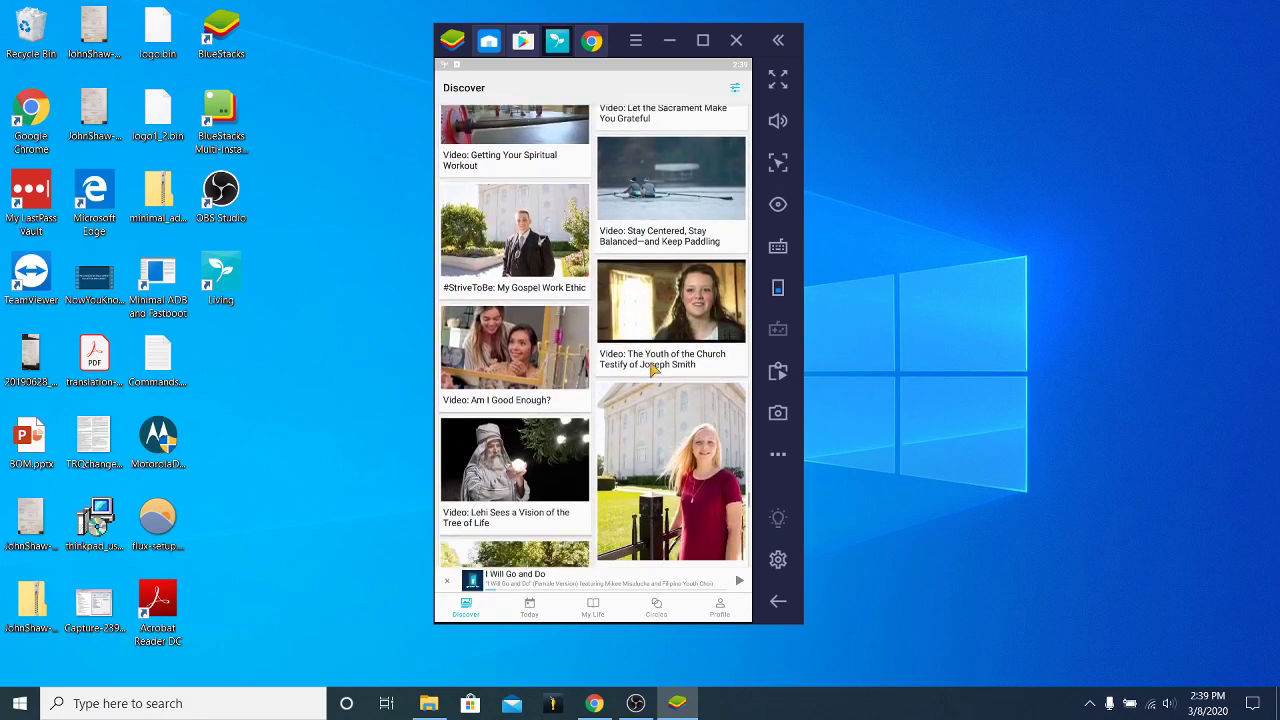
scroll(652, 370, down, 10)
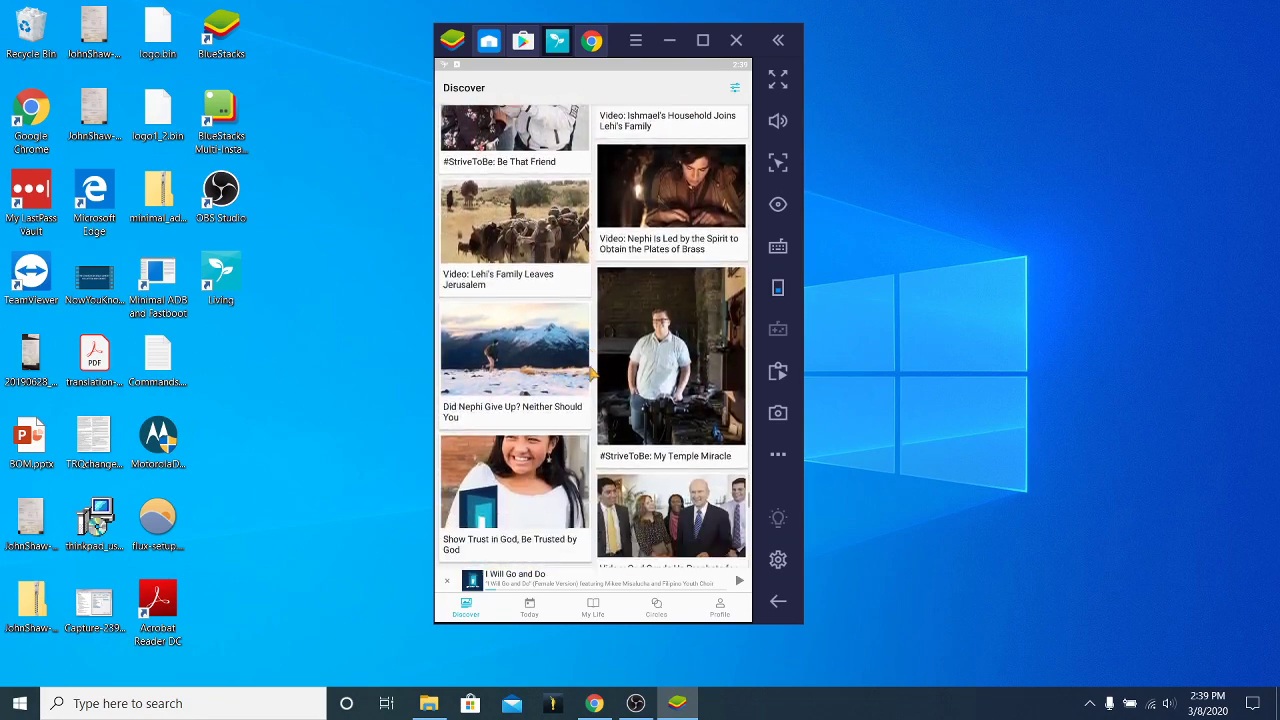
scroll(594, 373, down, 10)
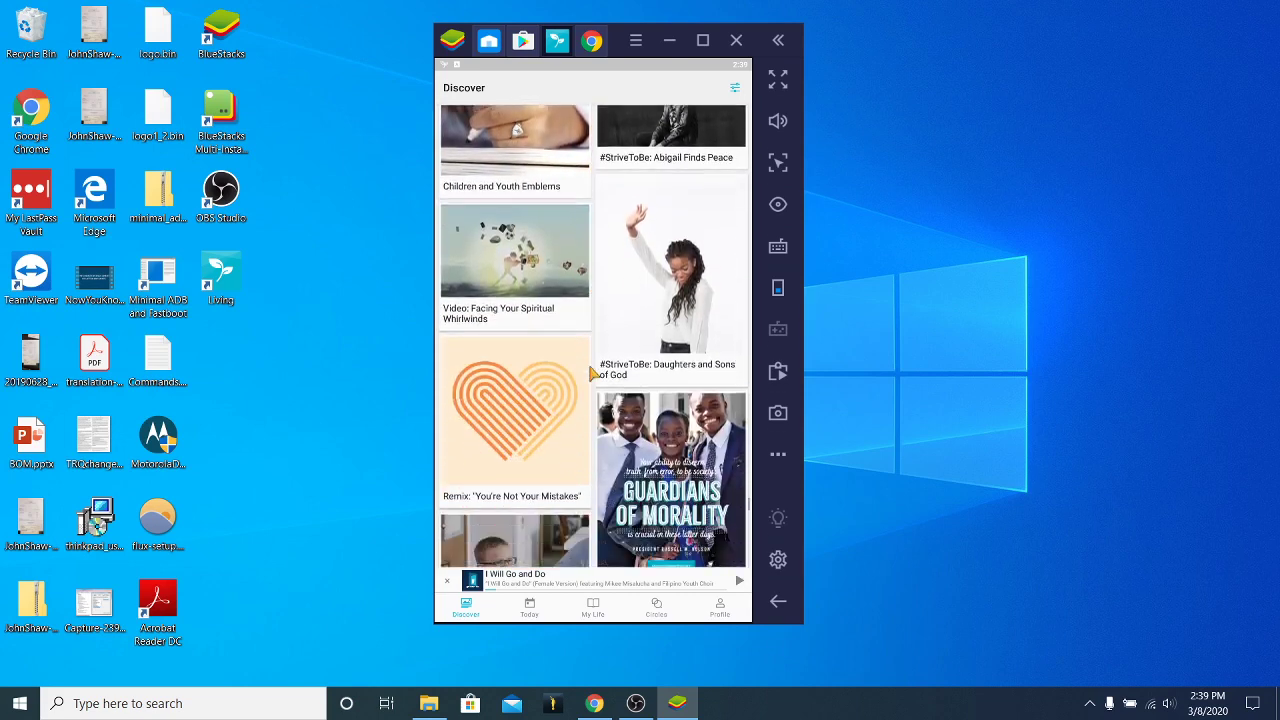
scroll(668, 455, down, 5)
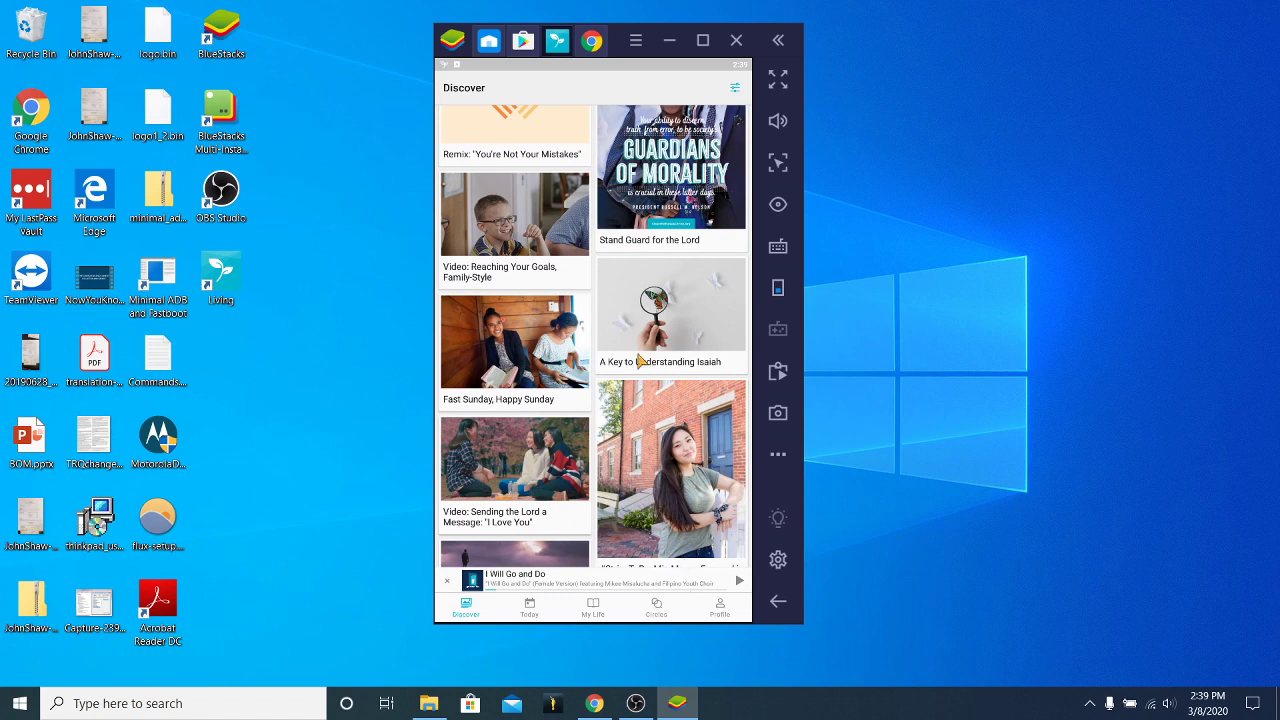
scroll(640, 360, down, 10)
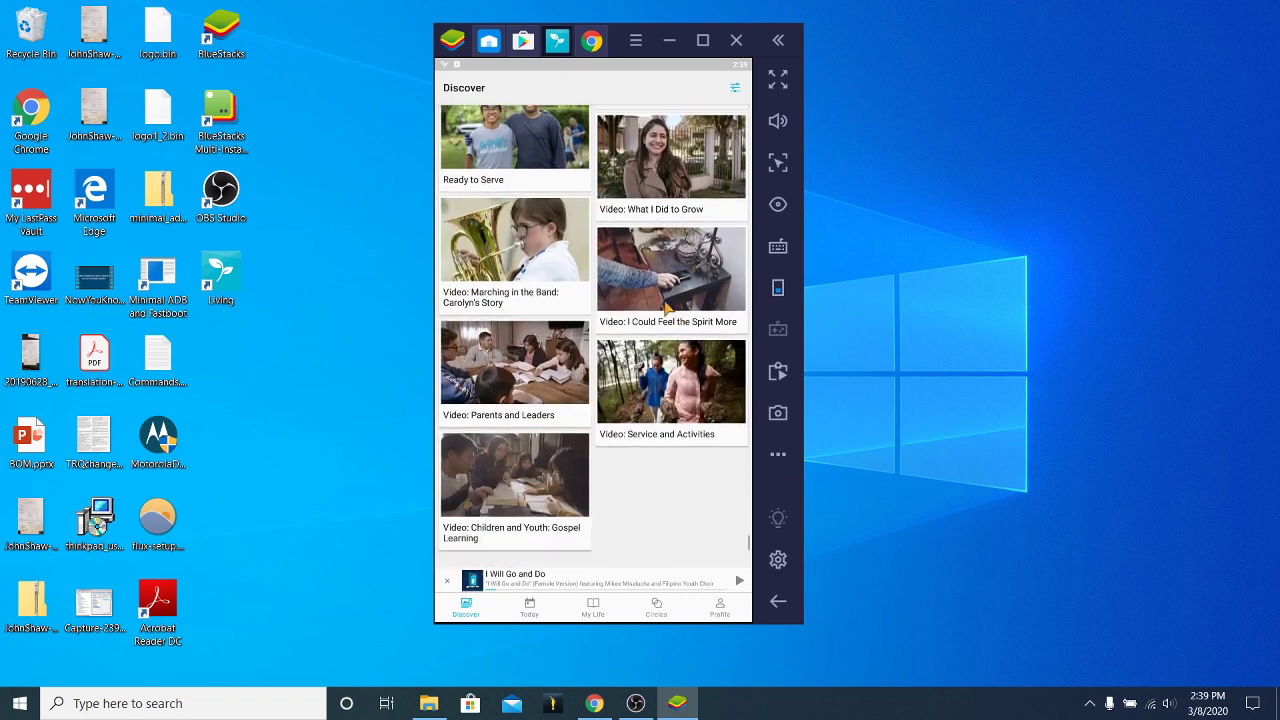
scroll(646, 455, down, 2)
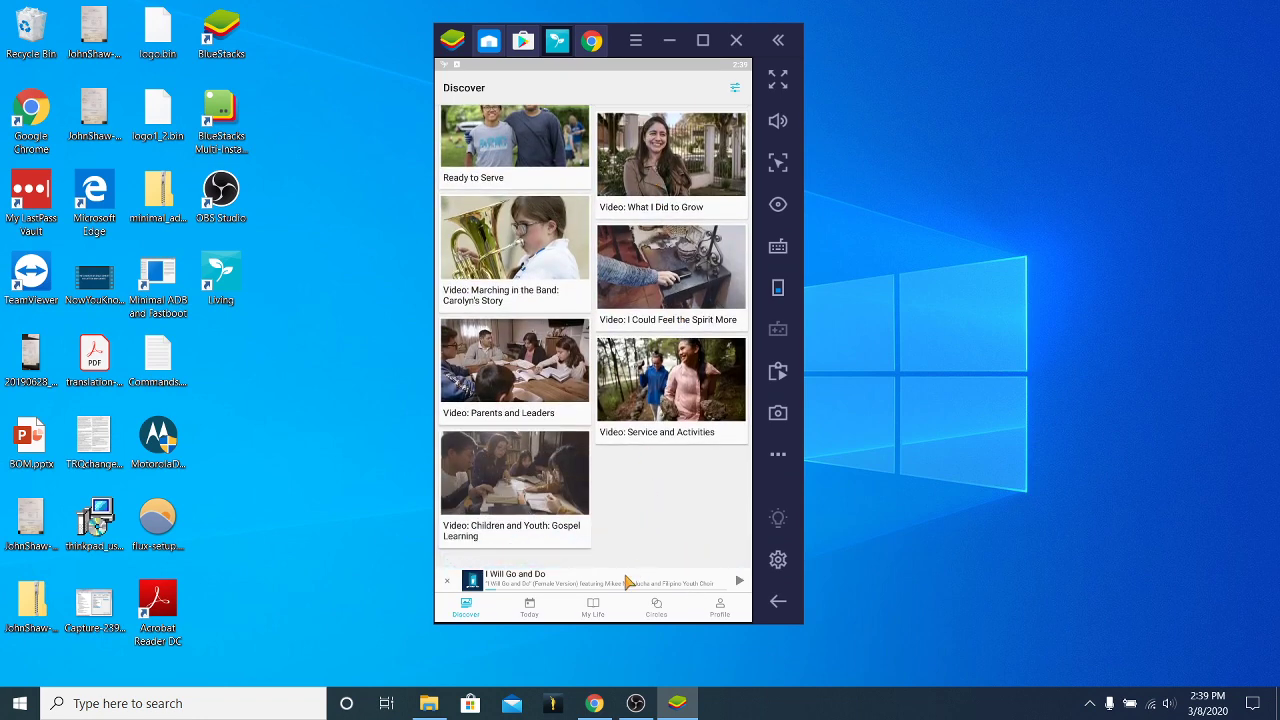
scroll(663, 371, up, 10)
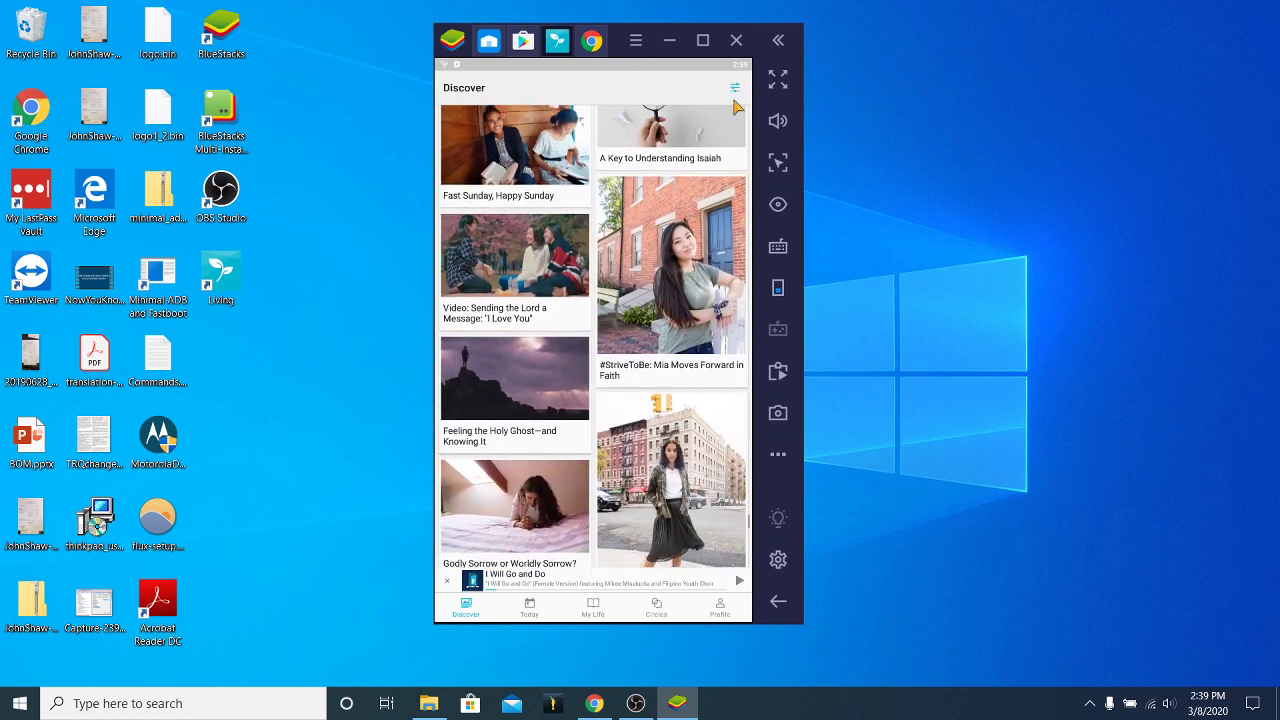
Filter Discover to Music only by excluding Articles, Images and Videos.
click(737, 88)
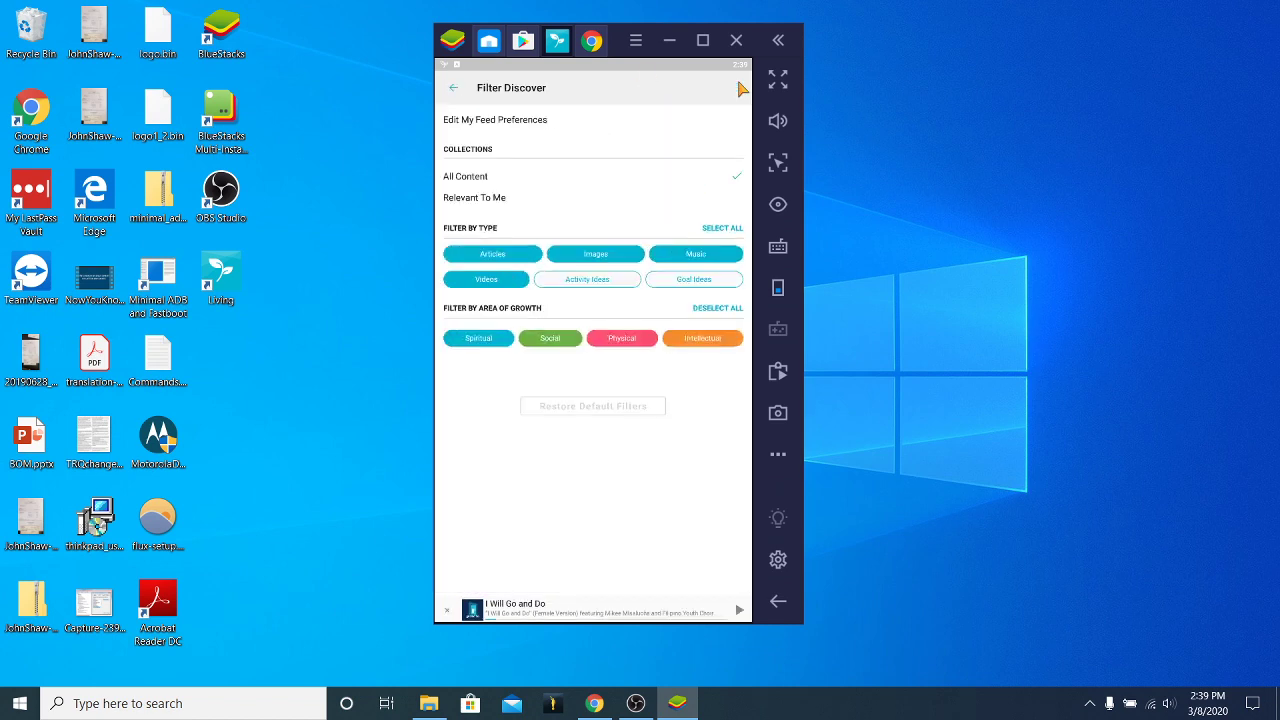
click(604, 255)
click(494, 255)
click(496, 281)
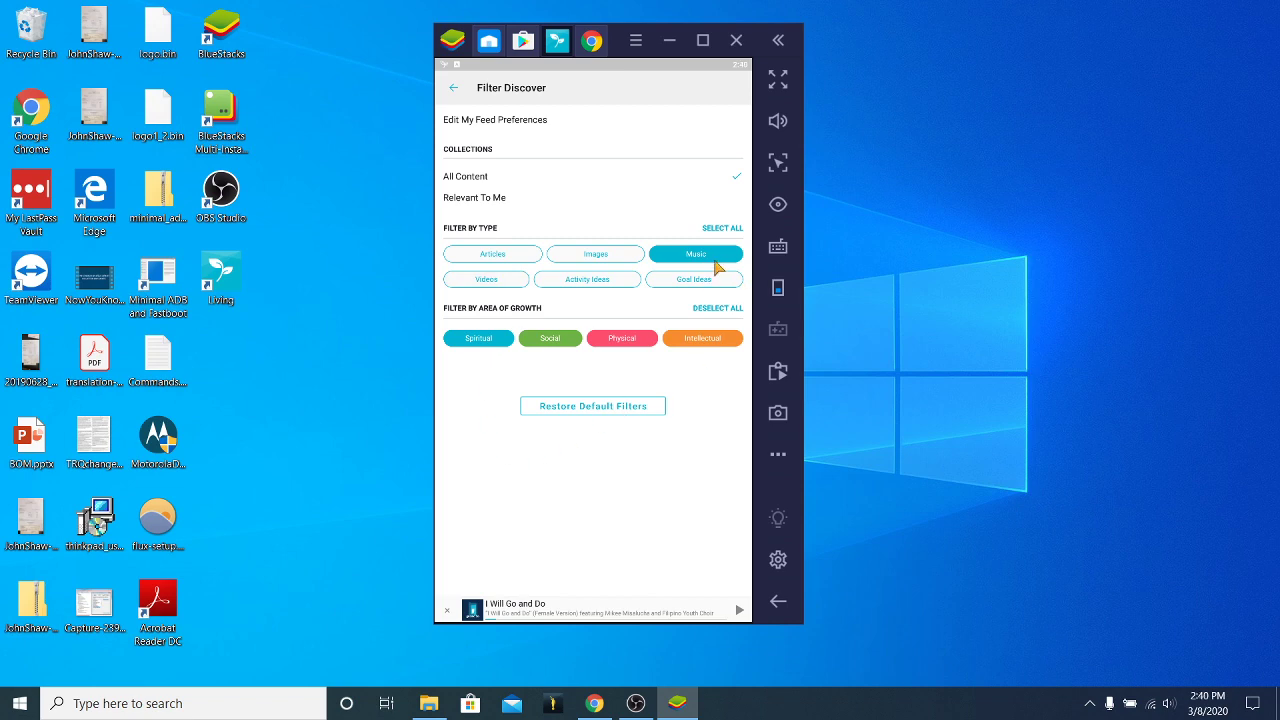
click(453, 89)
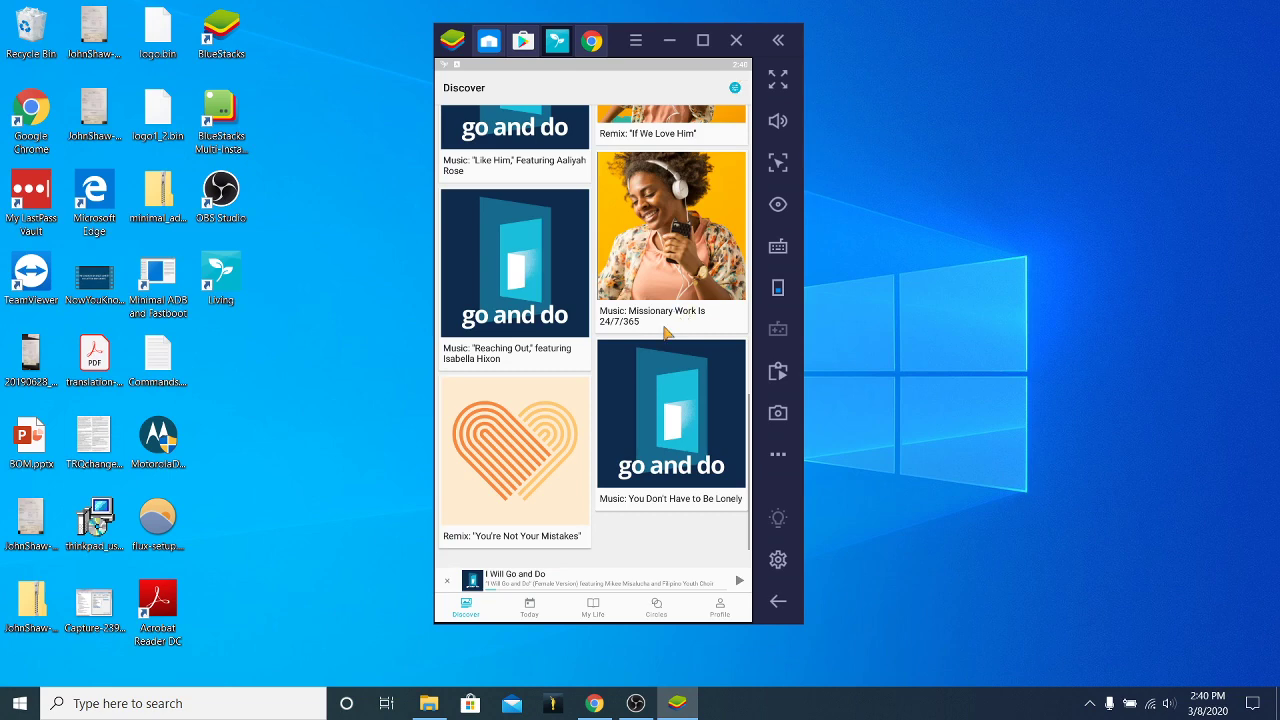
Scroll to the top of the music-only feed, recheck the filter, then go to My Life.
scroll(570, 300, up, 5)
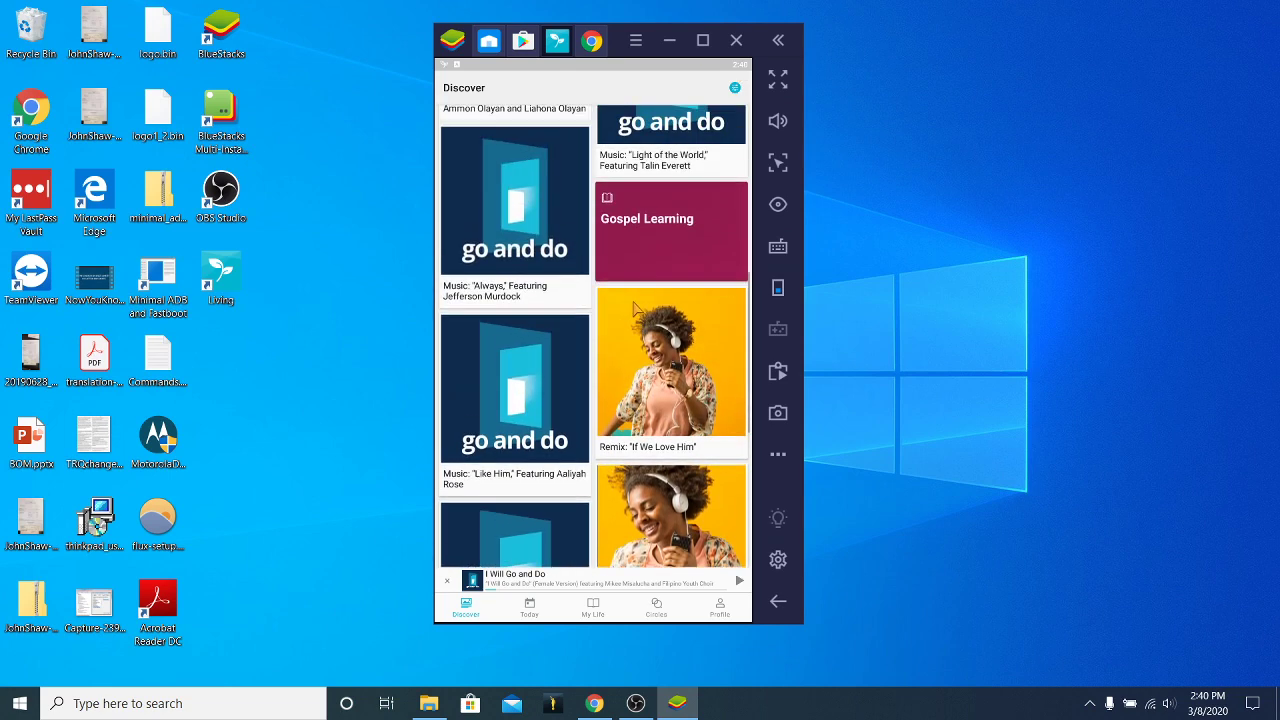
scroll(679, 264, up, 5)
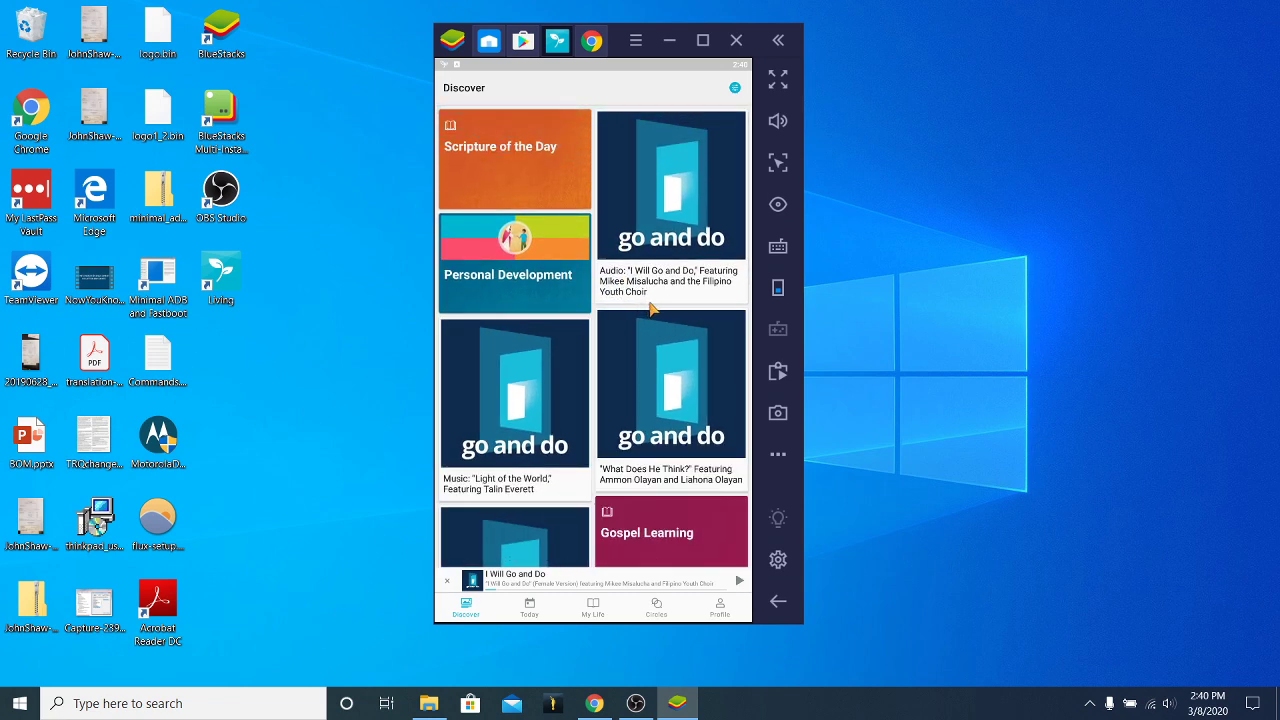
click(738, 88)
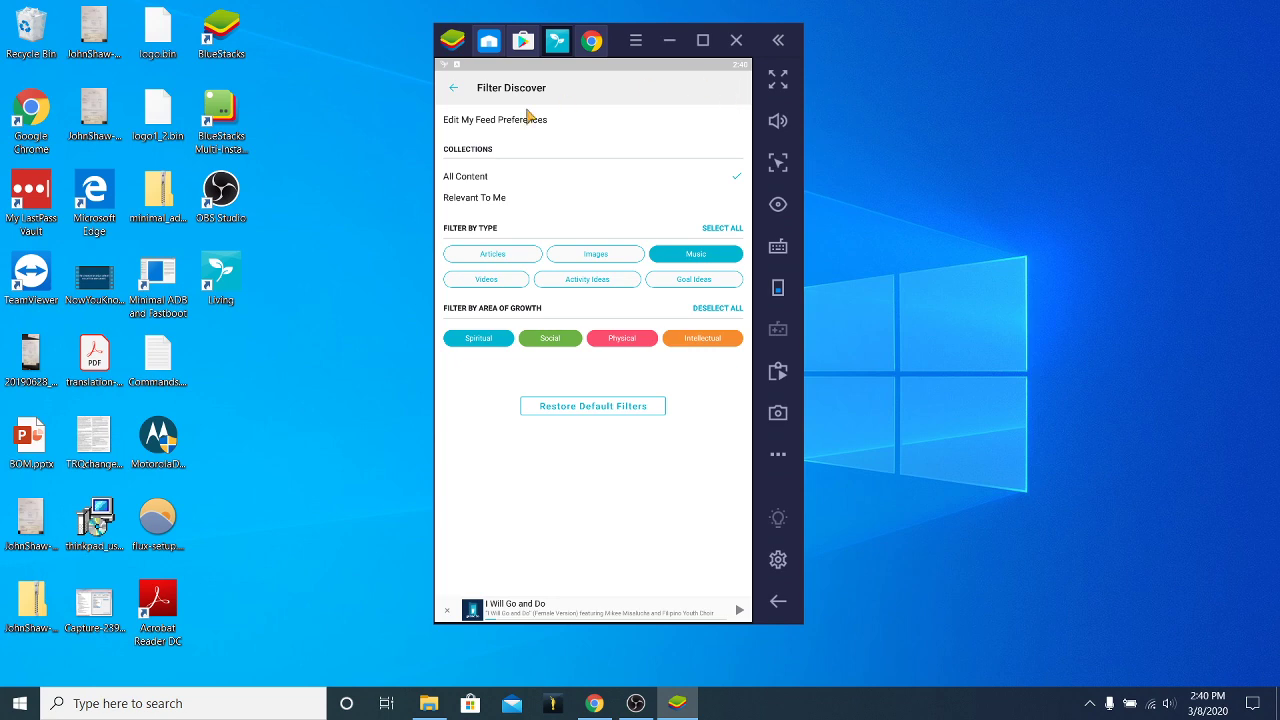
click(458, 90)
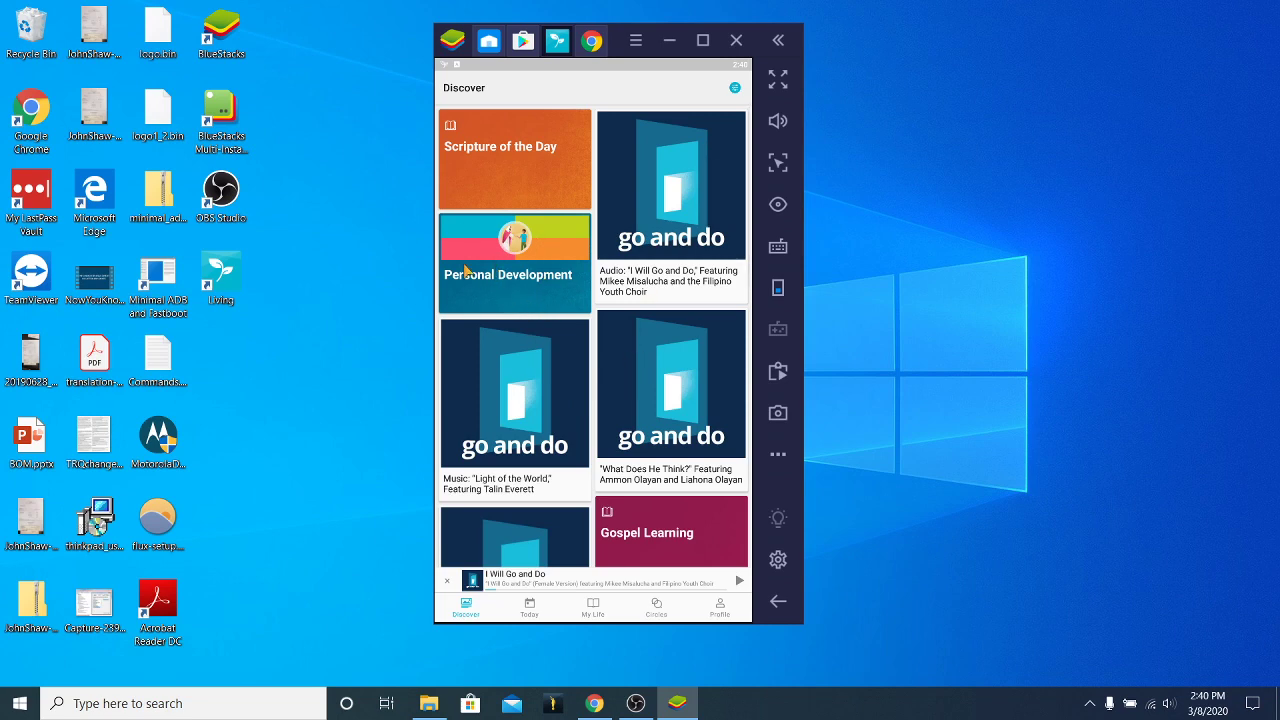
click(593, 605)
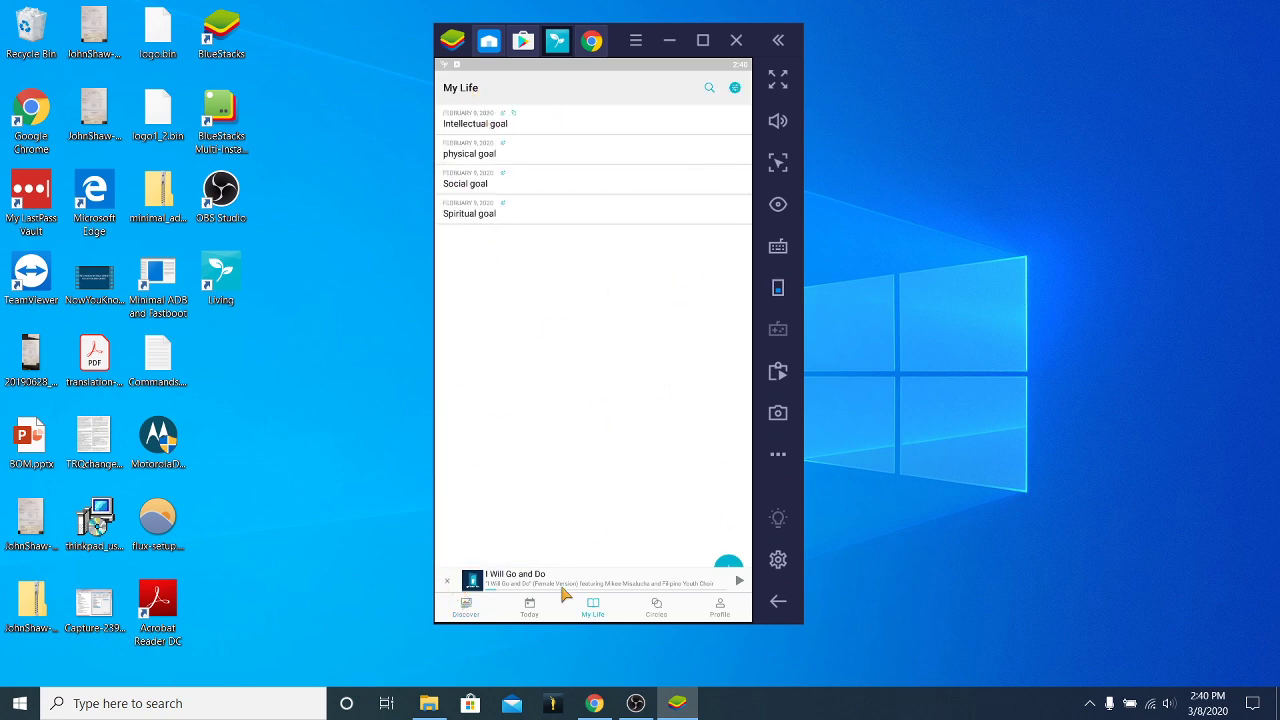
Close the I Will Go and Do mini-player on the My Life page.
click(468, 607)
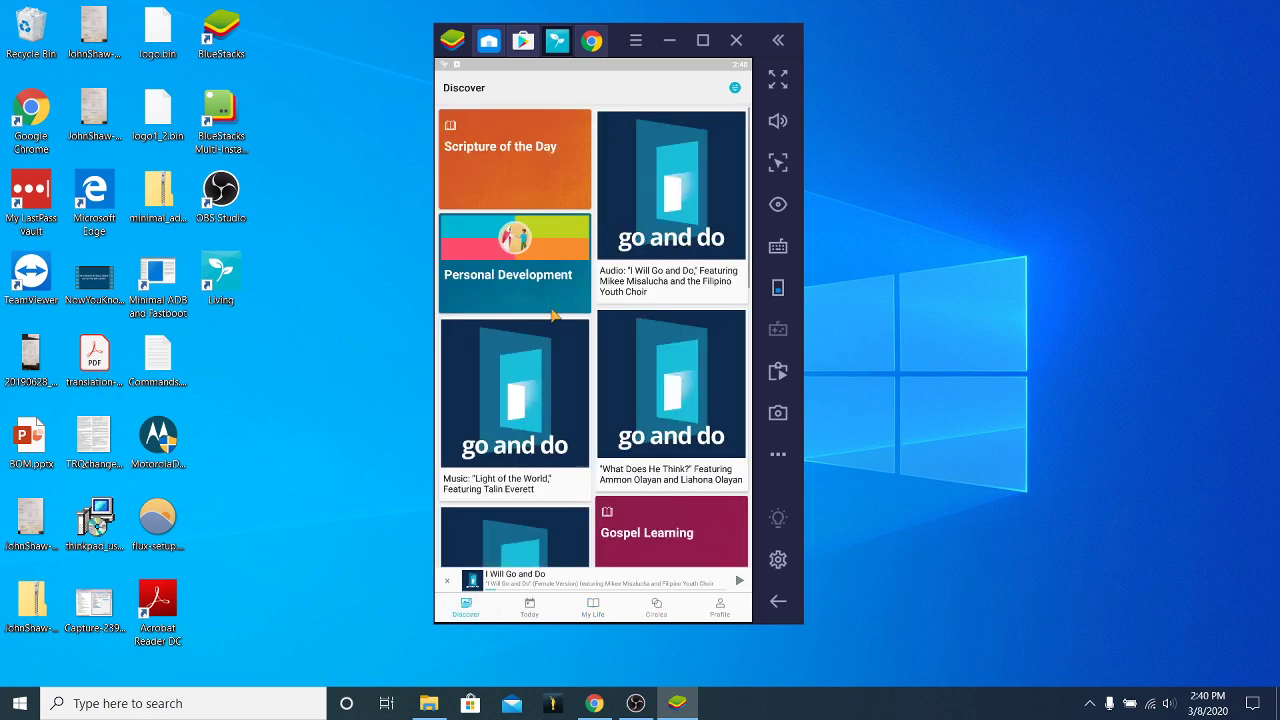
click(514, 238)
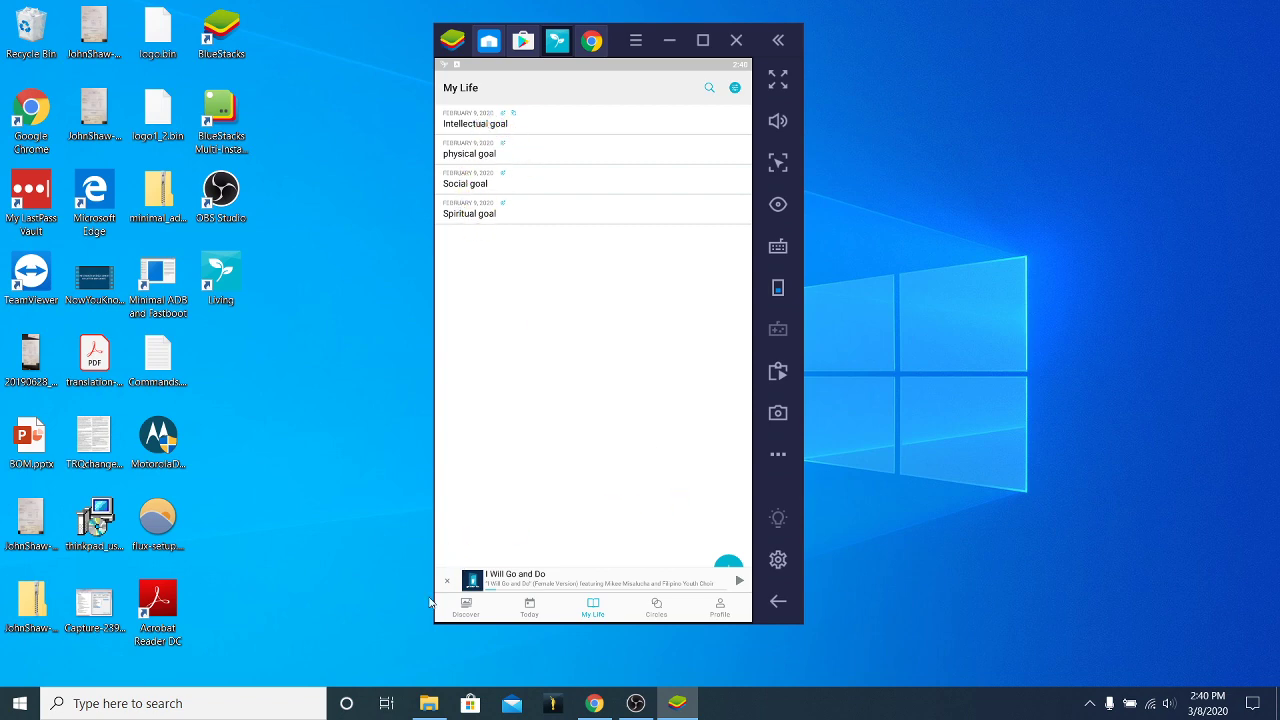
click(447, 581)
Start a new goal, discard it with the trash icon, and return to Discover.
click(718, 568)
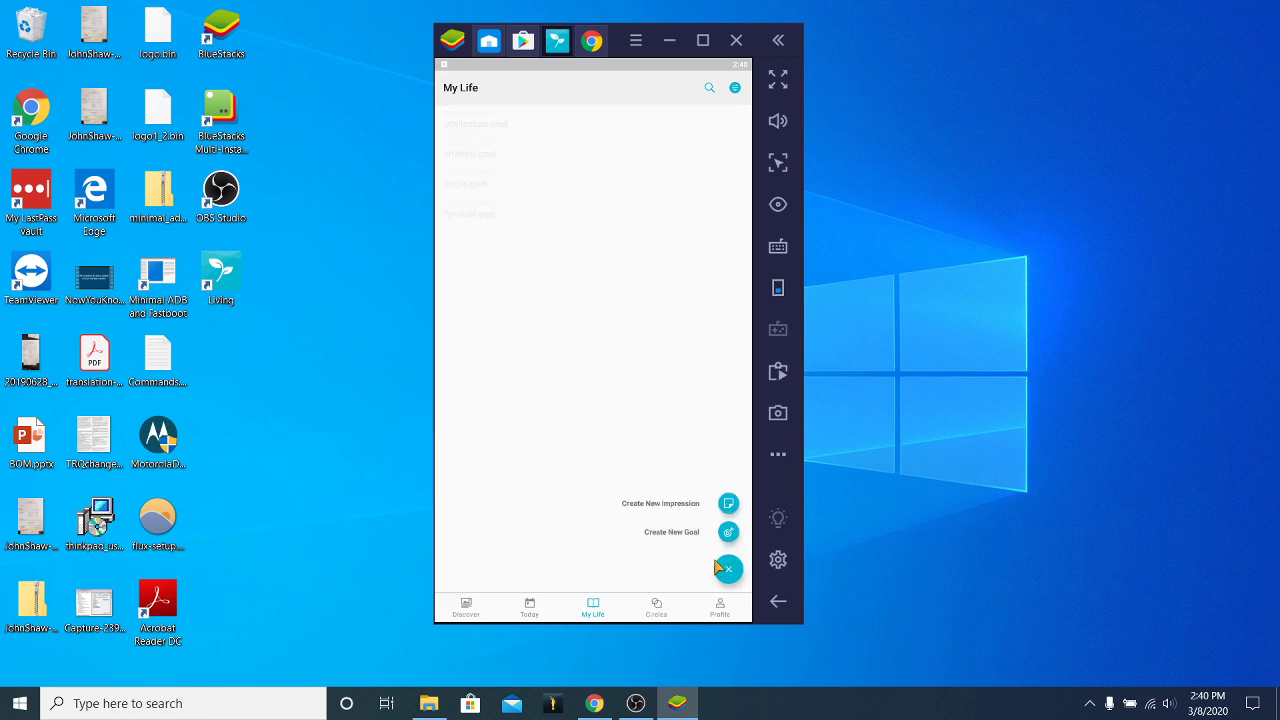
click(672, 532)
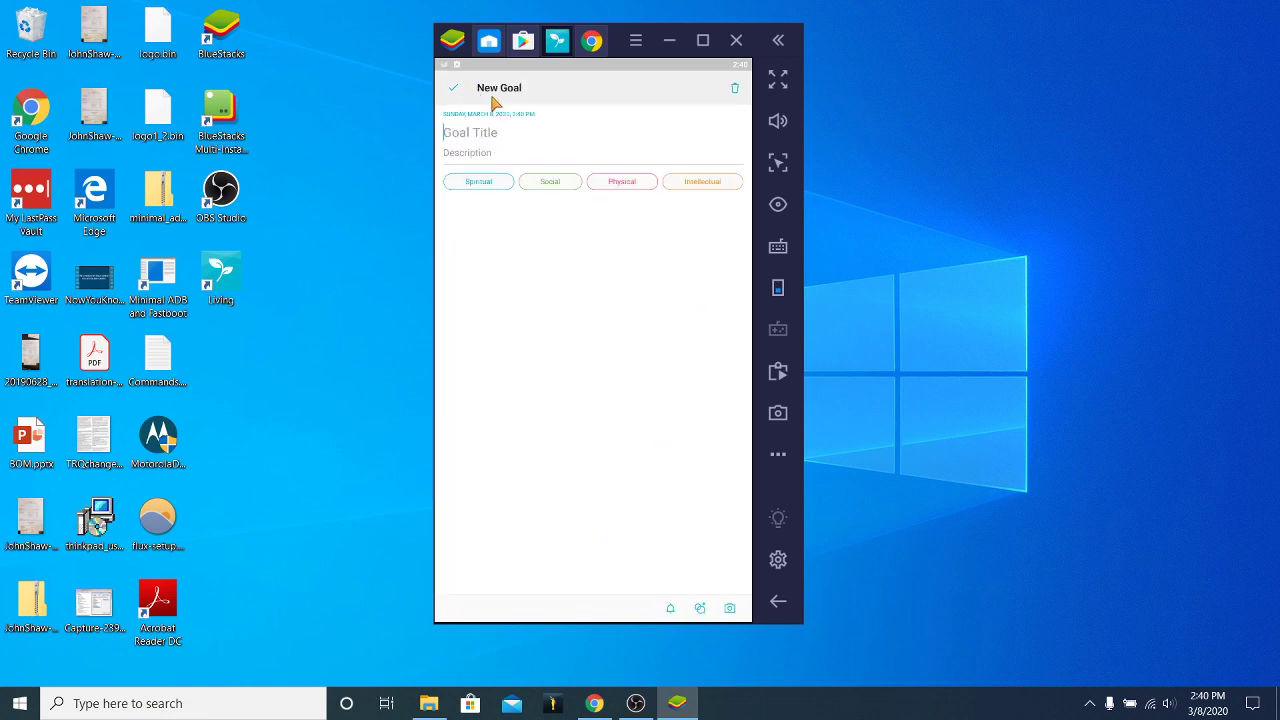
click(735, 90)
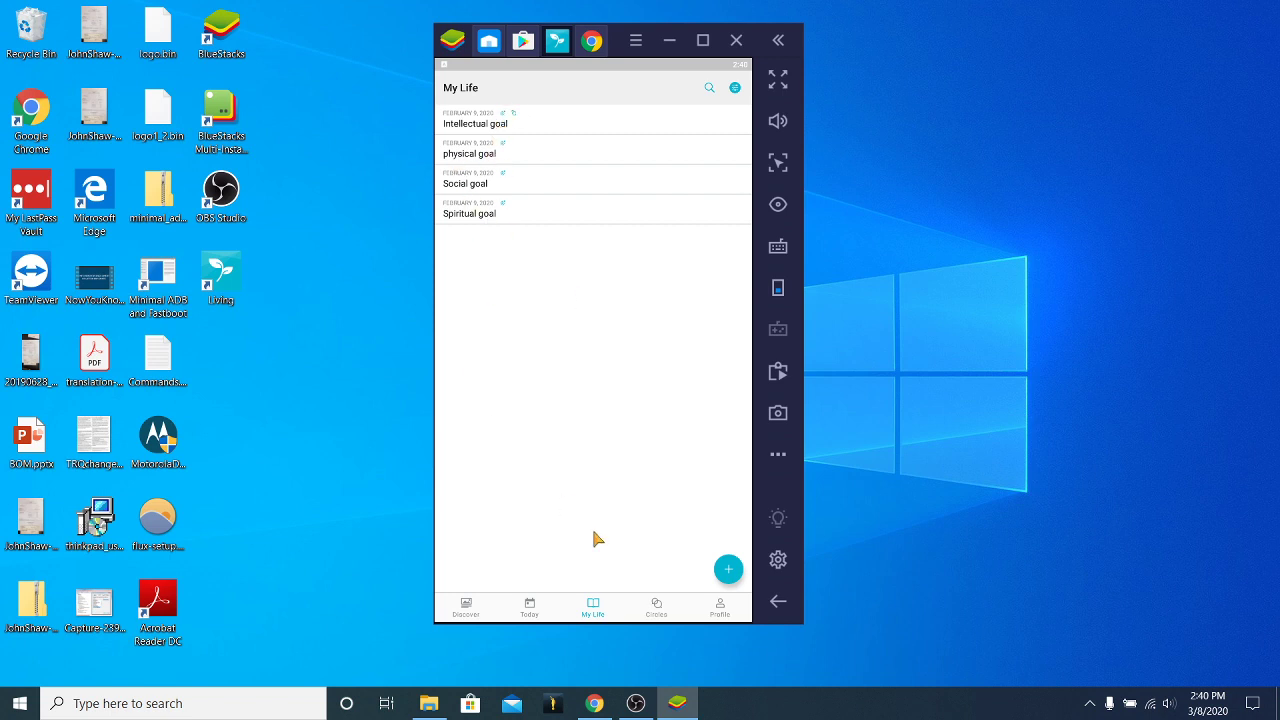
click(466, 606)
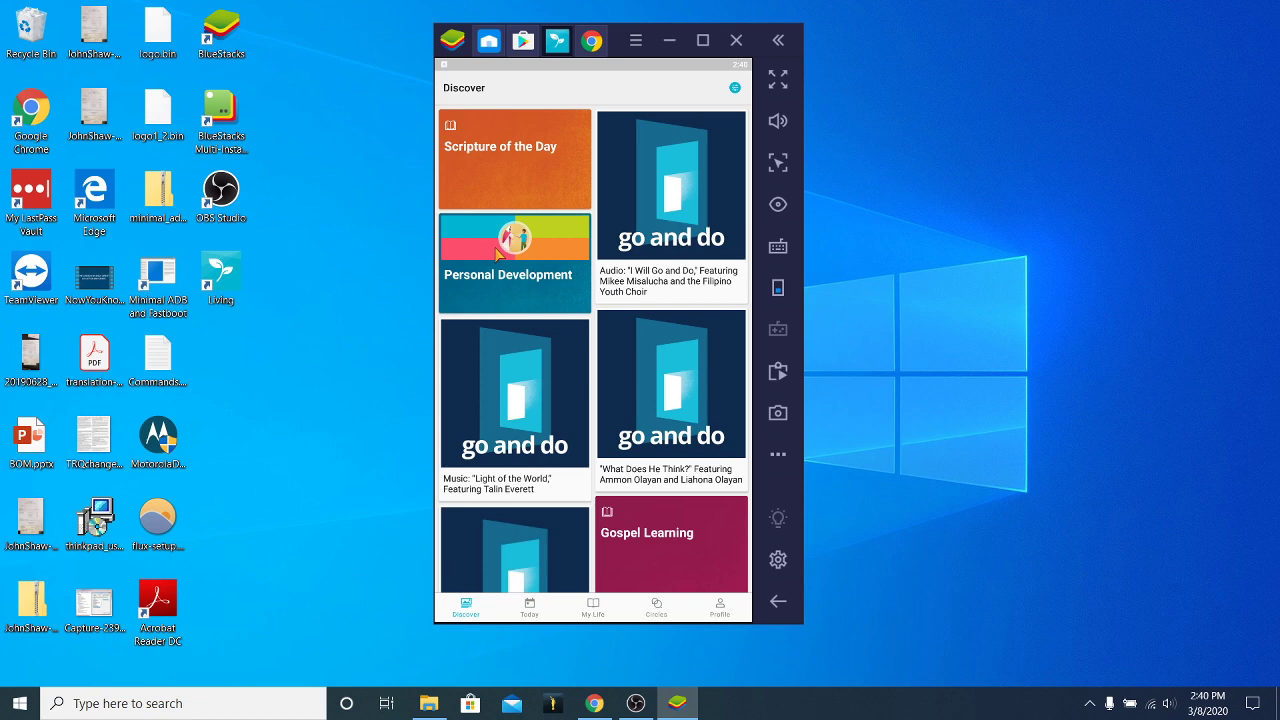
Open Scripture of the Day and return, then scroll Discover to the end and back up.
click(509, 152)
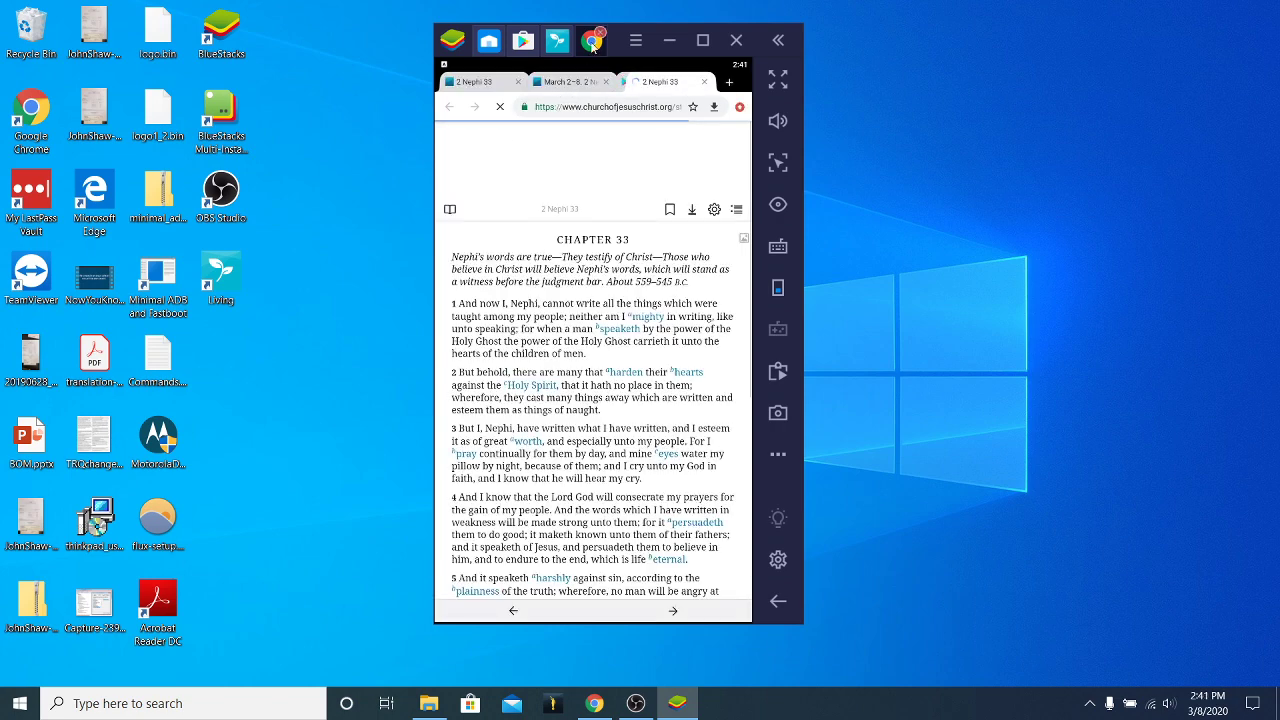
click(557, 40)
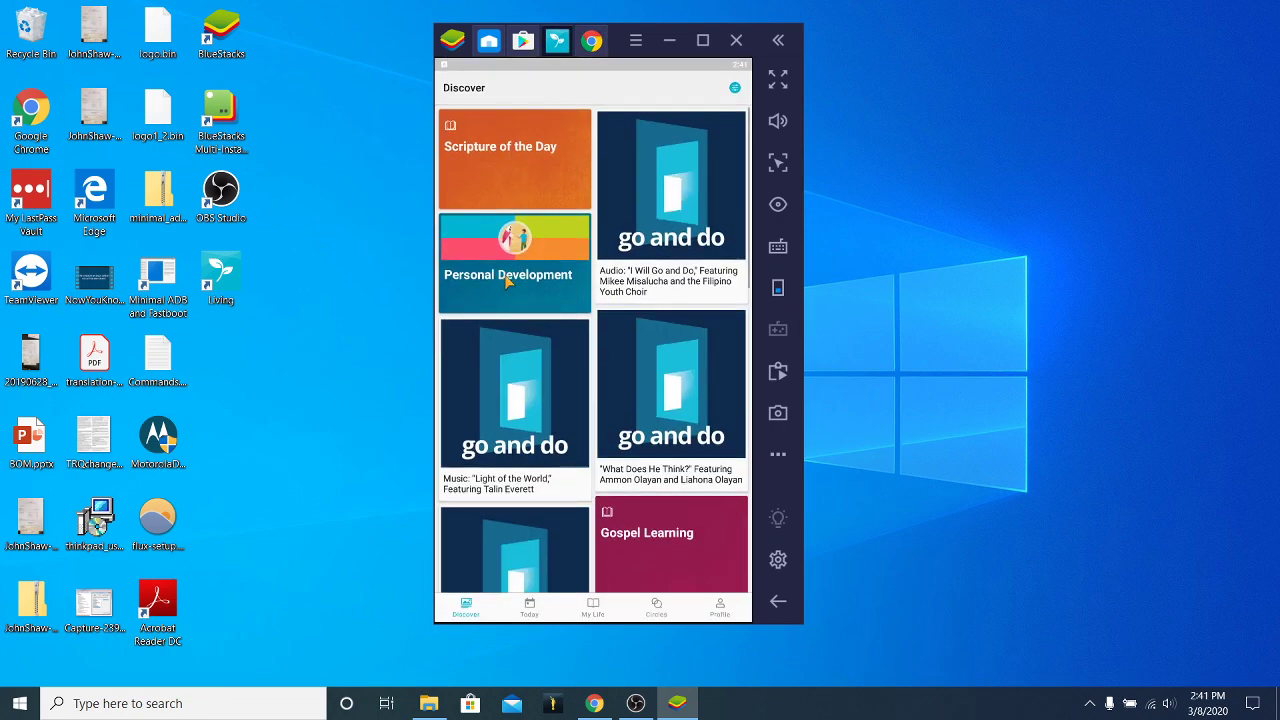
scroll(632, 328, down, 5)
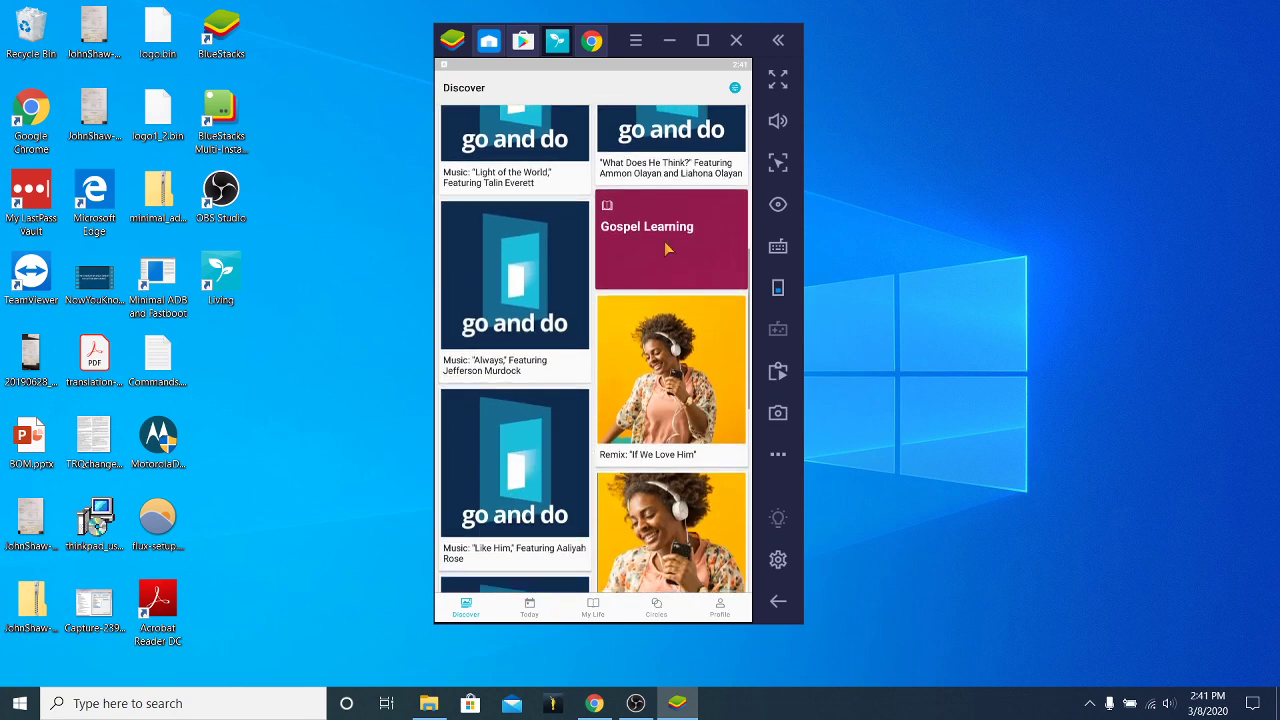
scroll(656, 437, down, 3)
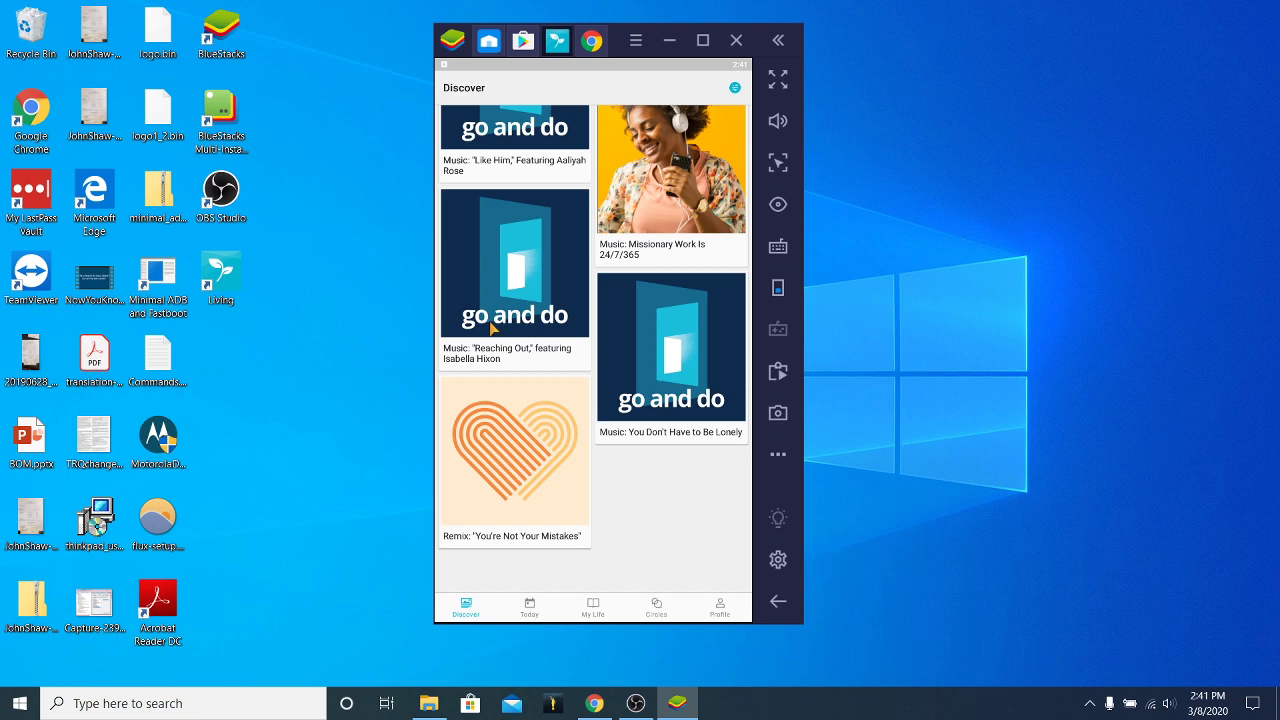
scroll(631, 422, up, 2)
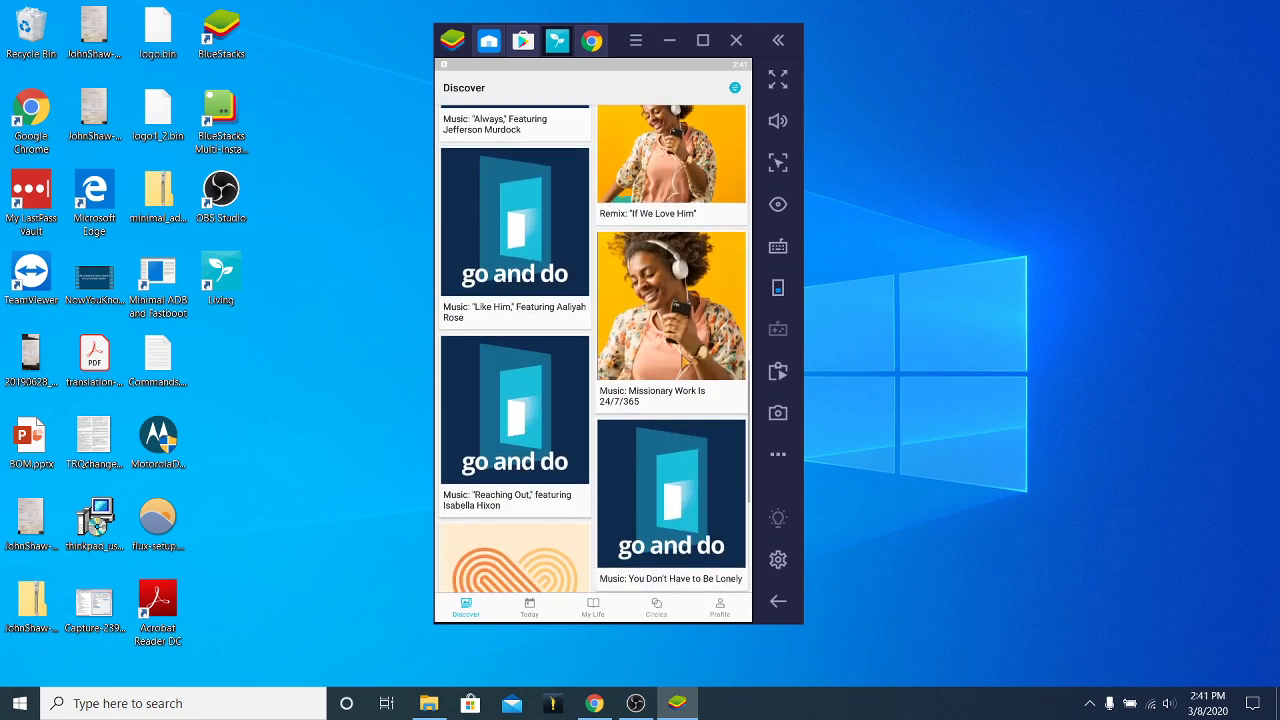
scroll(686, 361, up, 8)
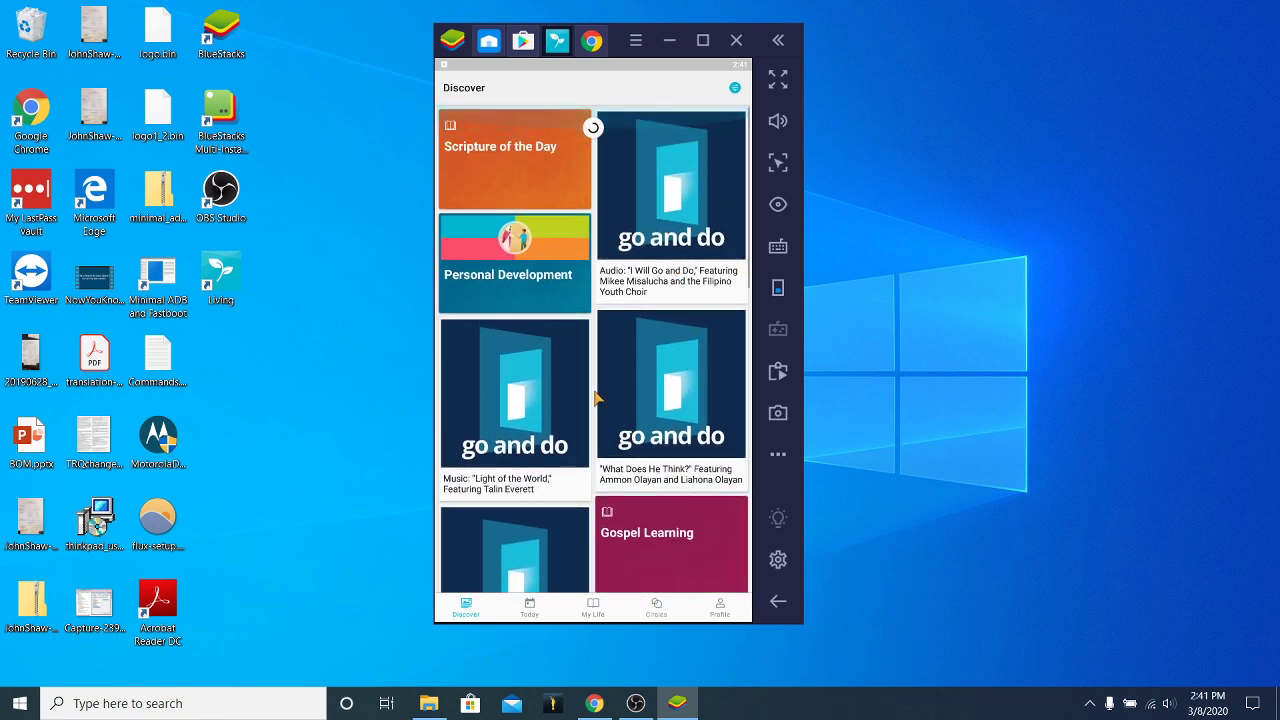
Visit Today and My Life, then like the Service kickoff post in Deacons Quorum.
click(530, 607)
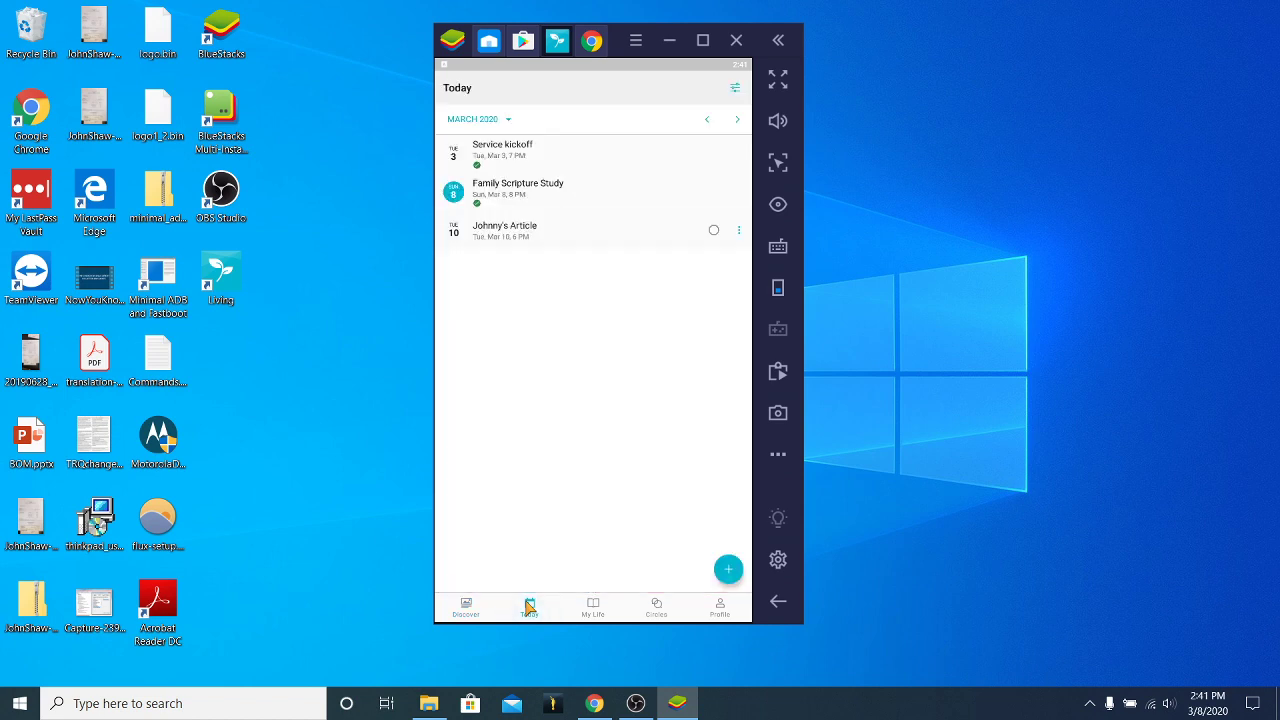
click(593, 607)
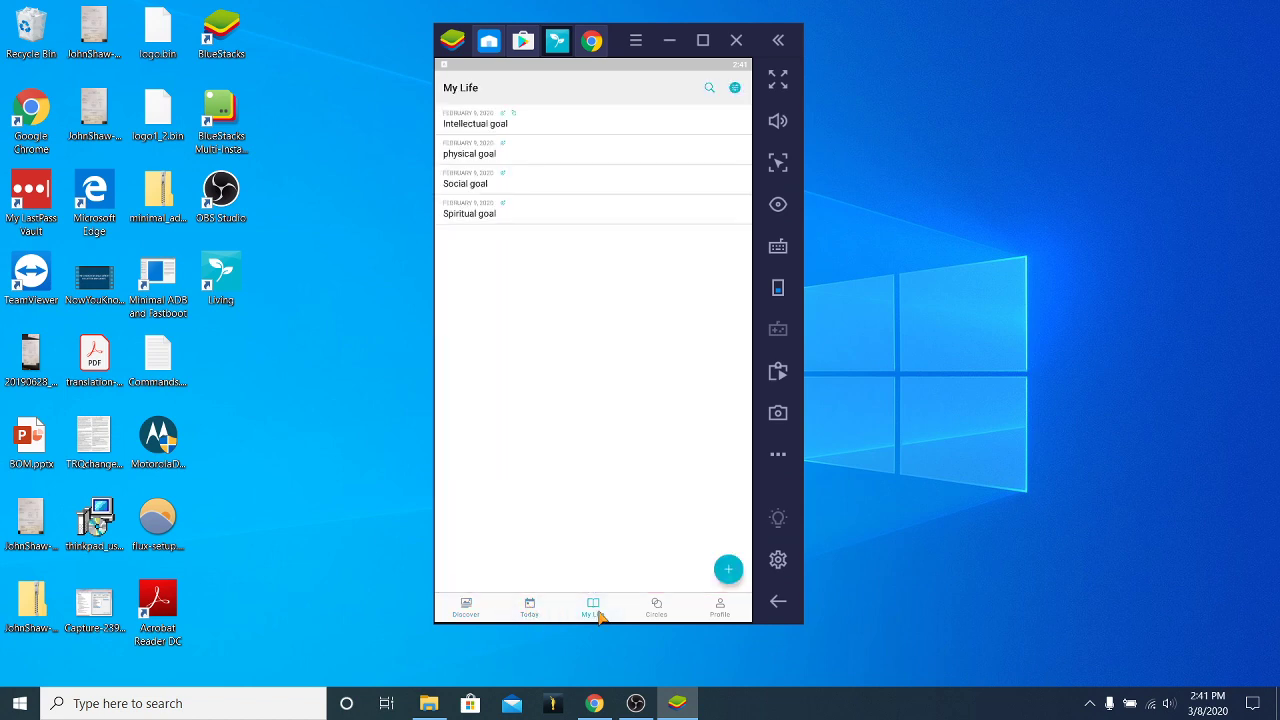
click(656, 607)
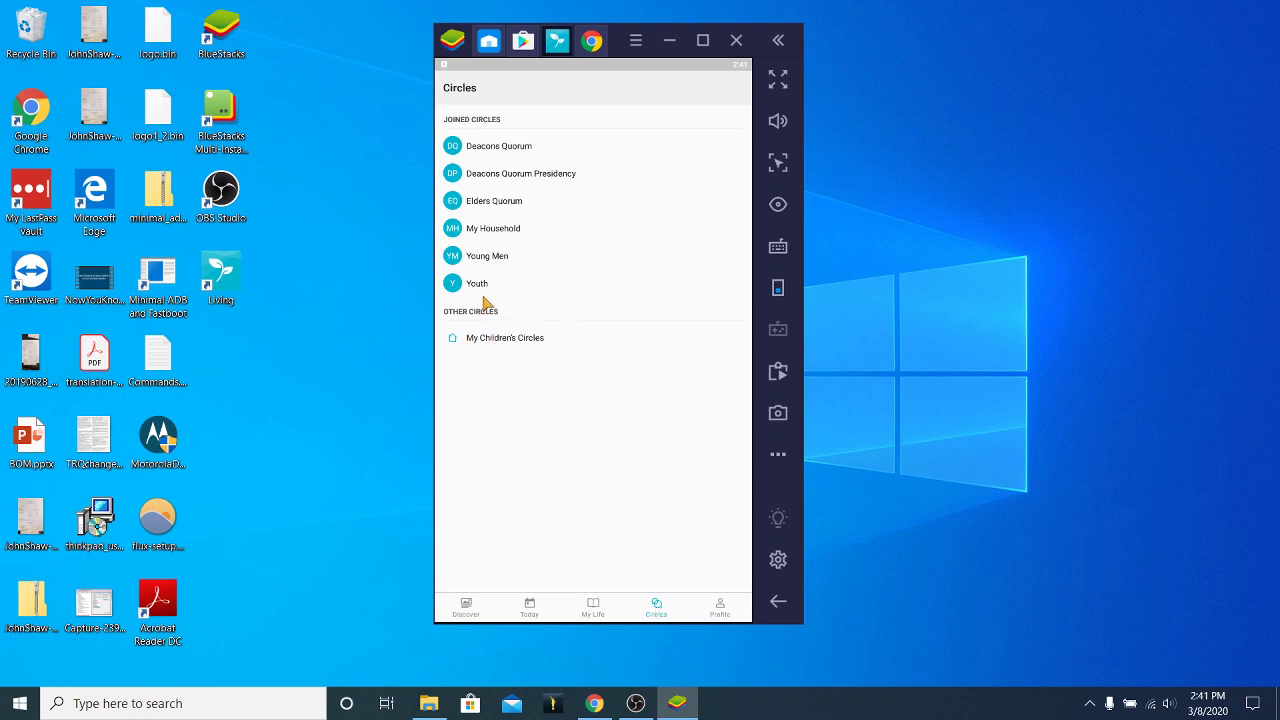
click(506, 148)
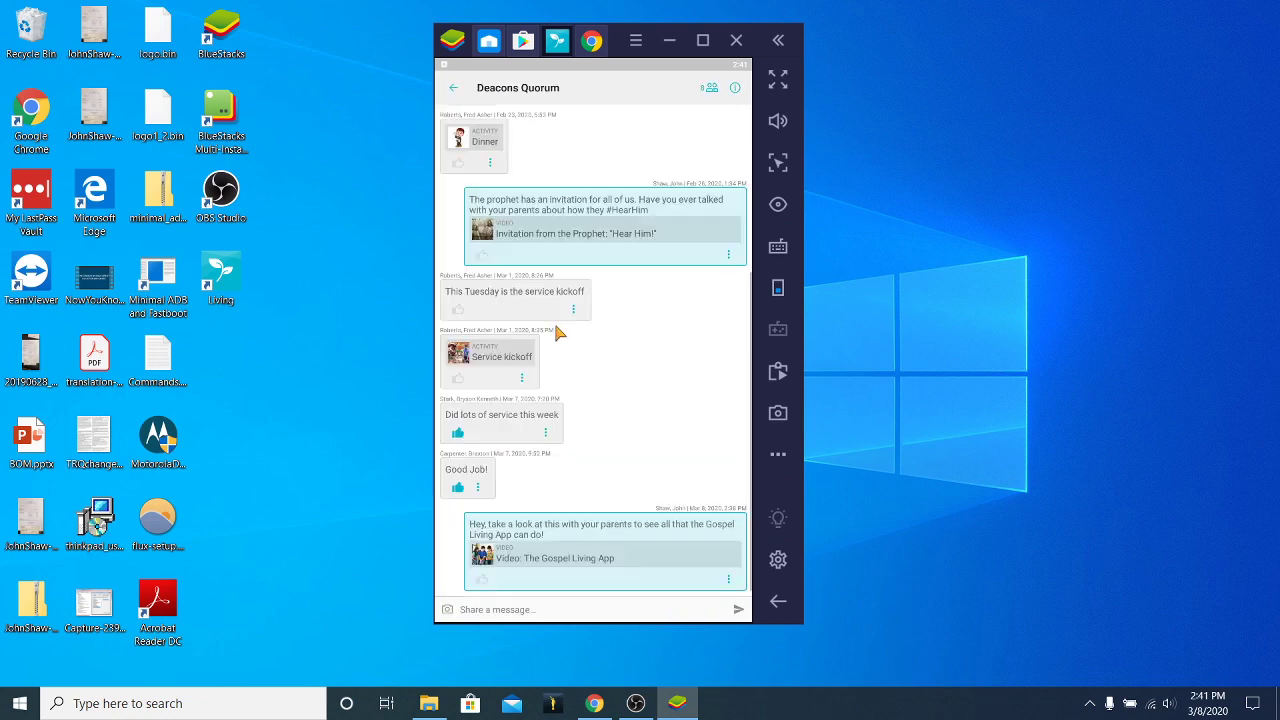
click(458, 378)
Scroll the Deacons Quorum chat, view its members list, then return to Circles.
scroll(680, 410, down, 2)
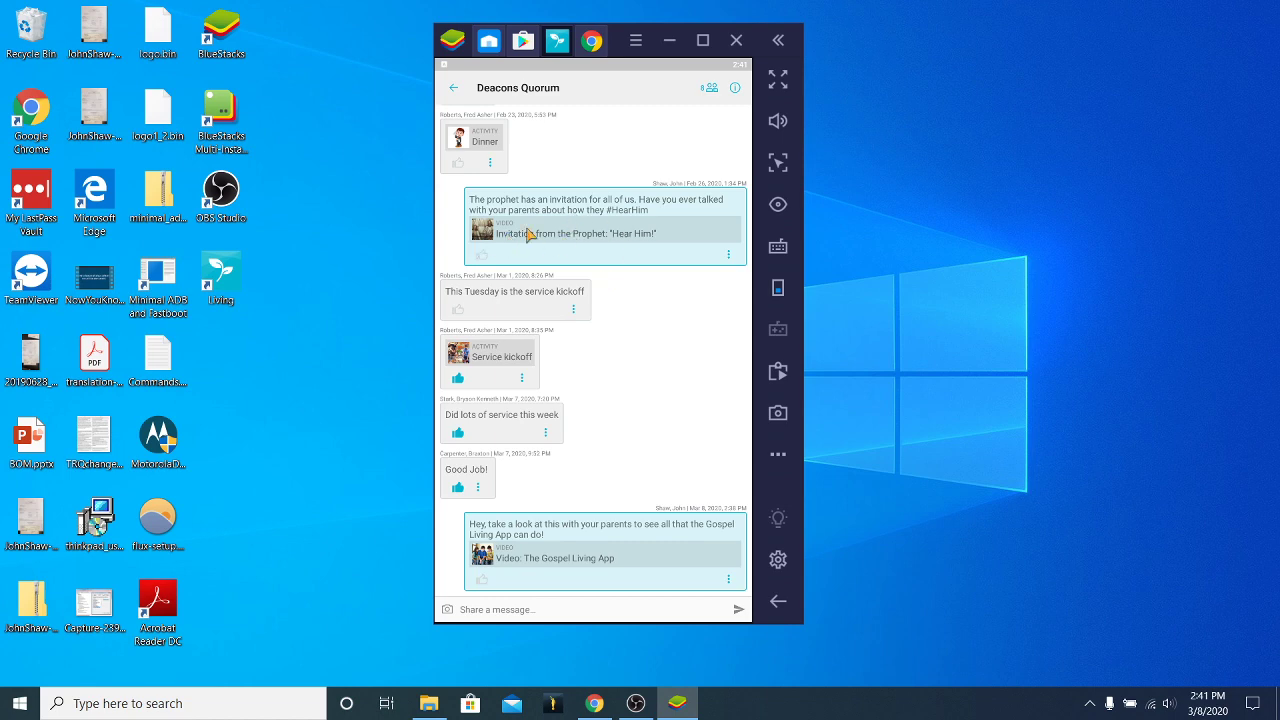
scroll(634, 329, down, 2)
scroll(645, 363, up, 5)
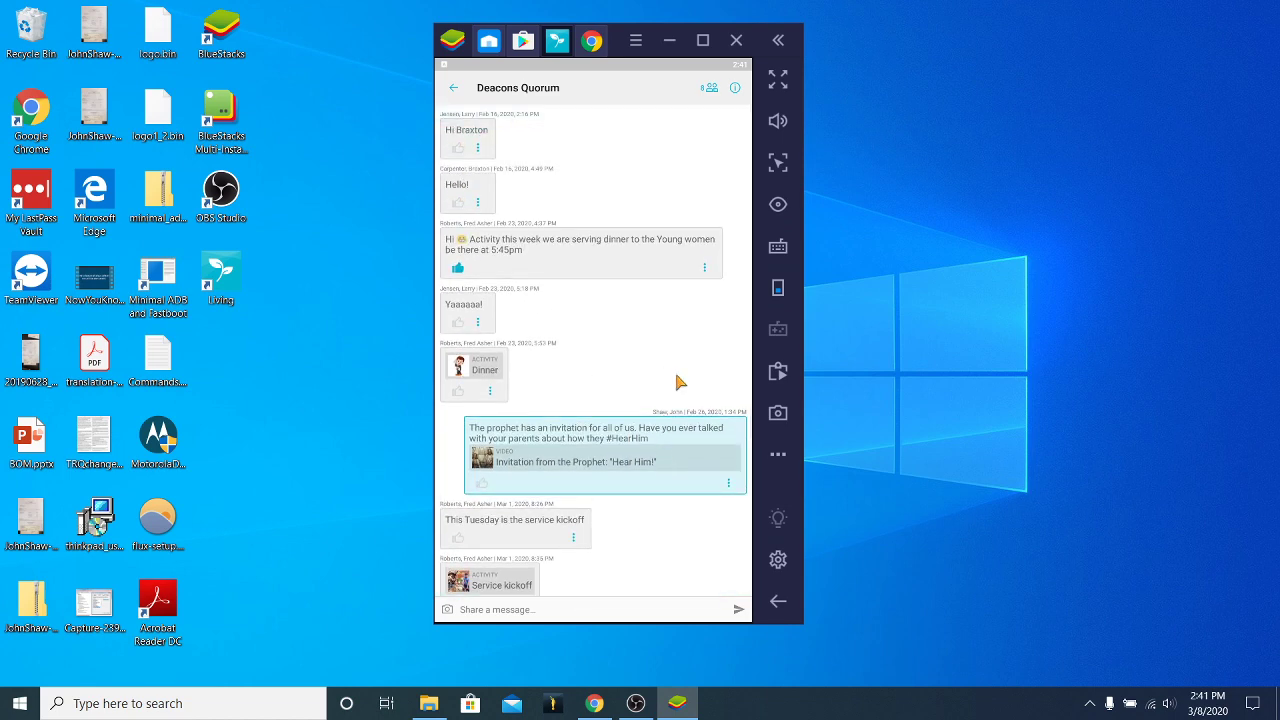
scroll(646, 386, down, 5)
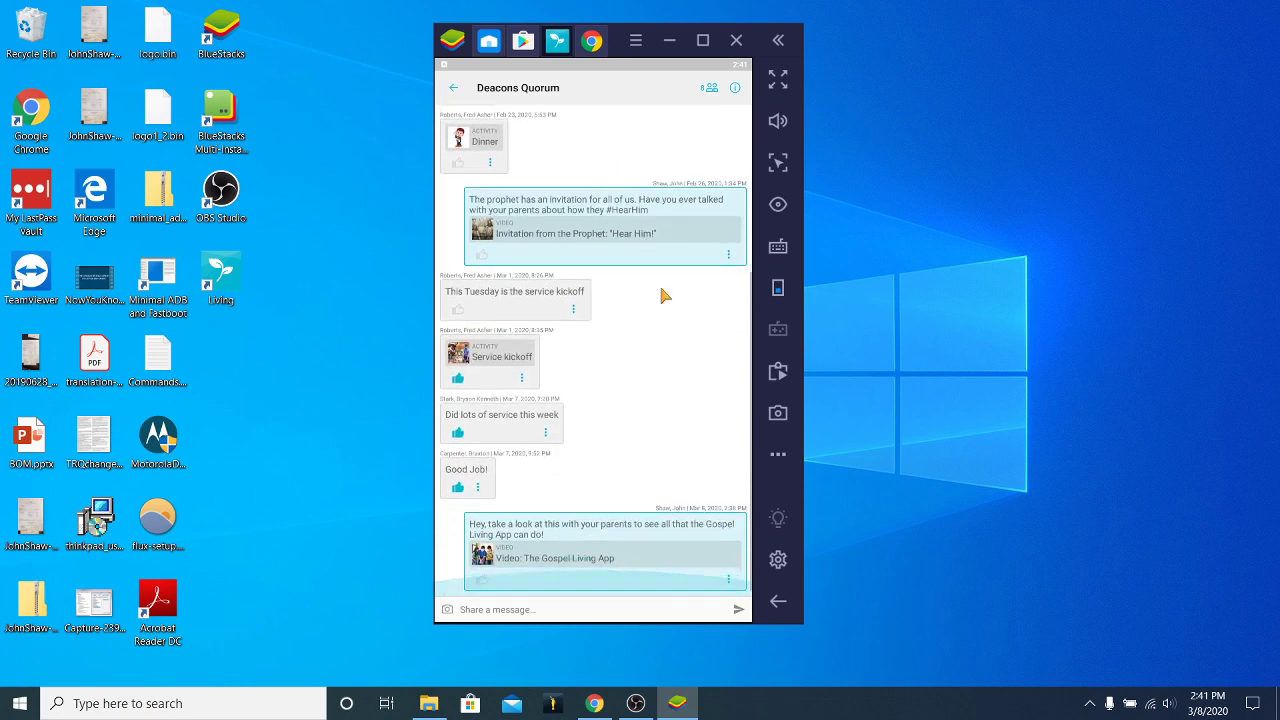
click(710, 88)
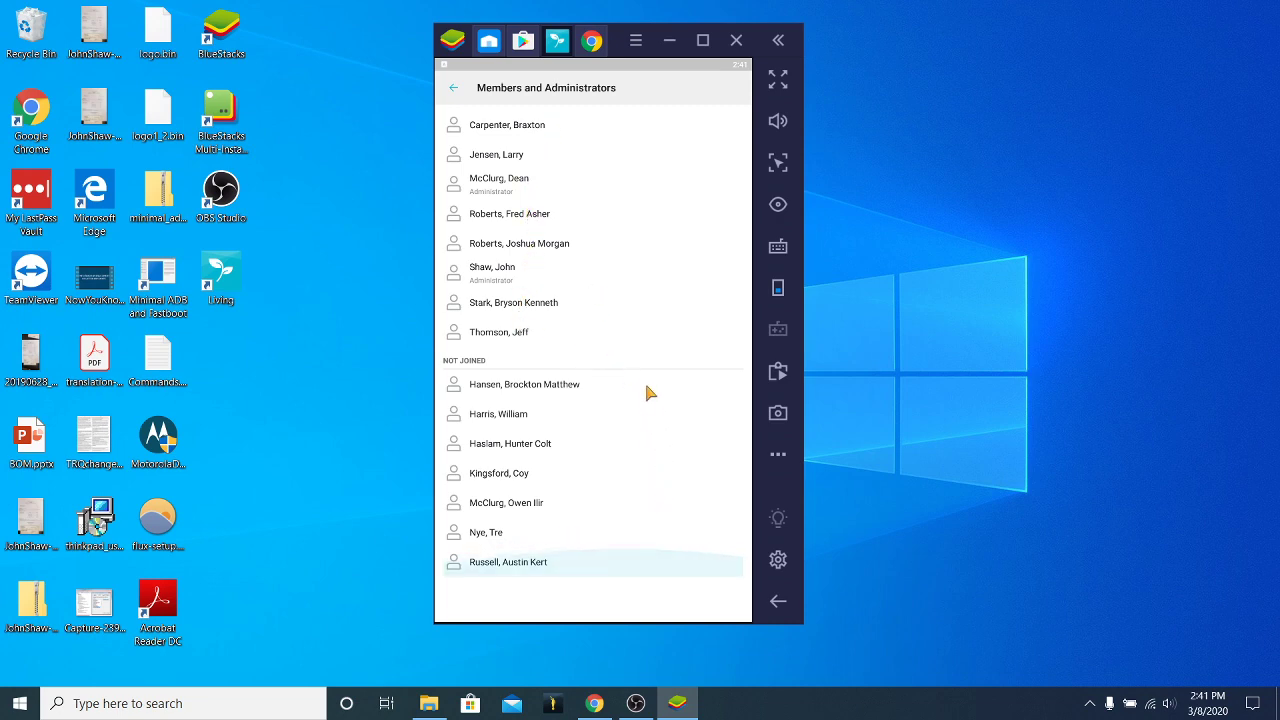
click(456, 91)
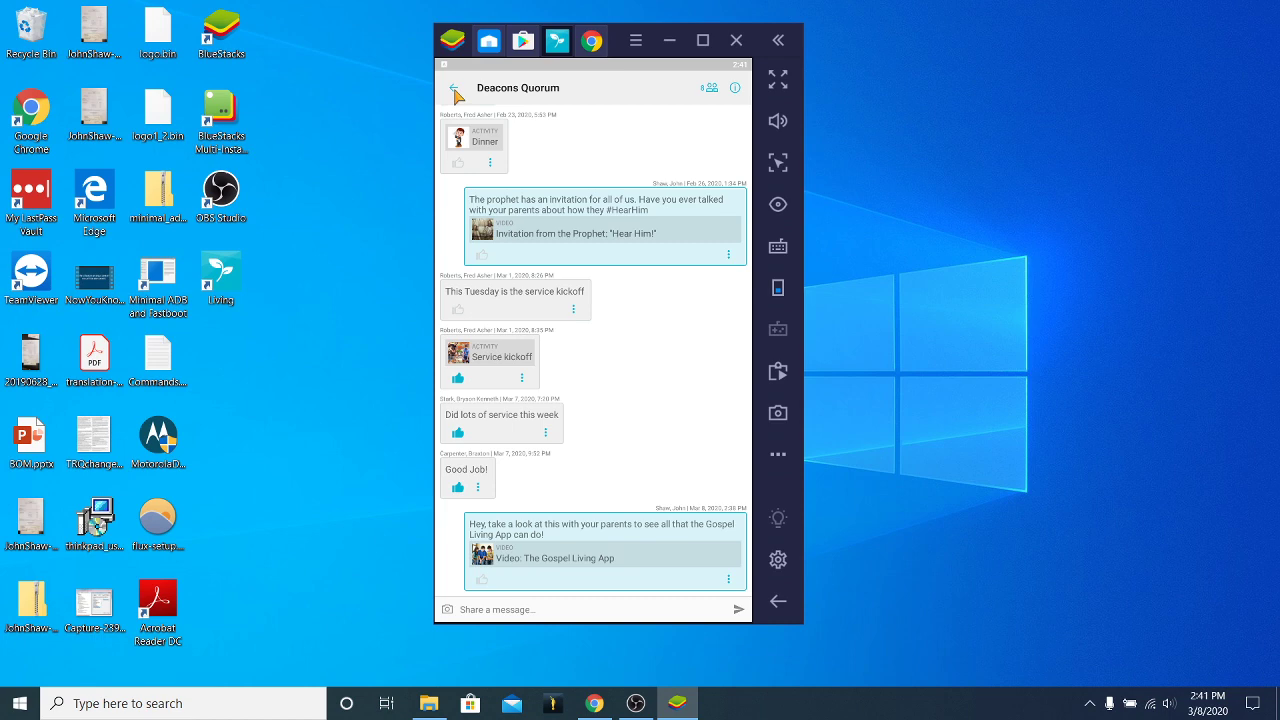
click(455, 91)
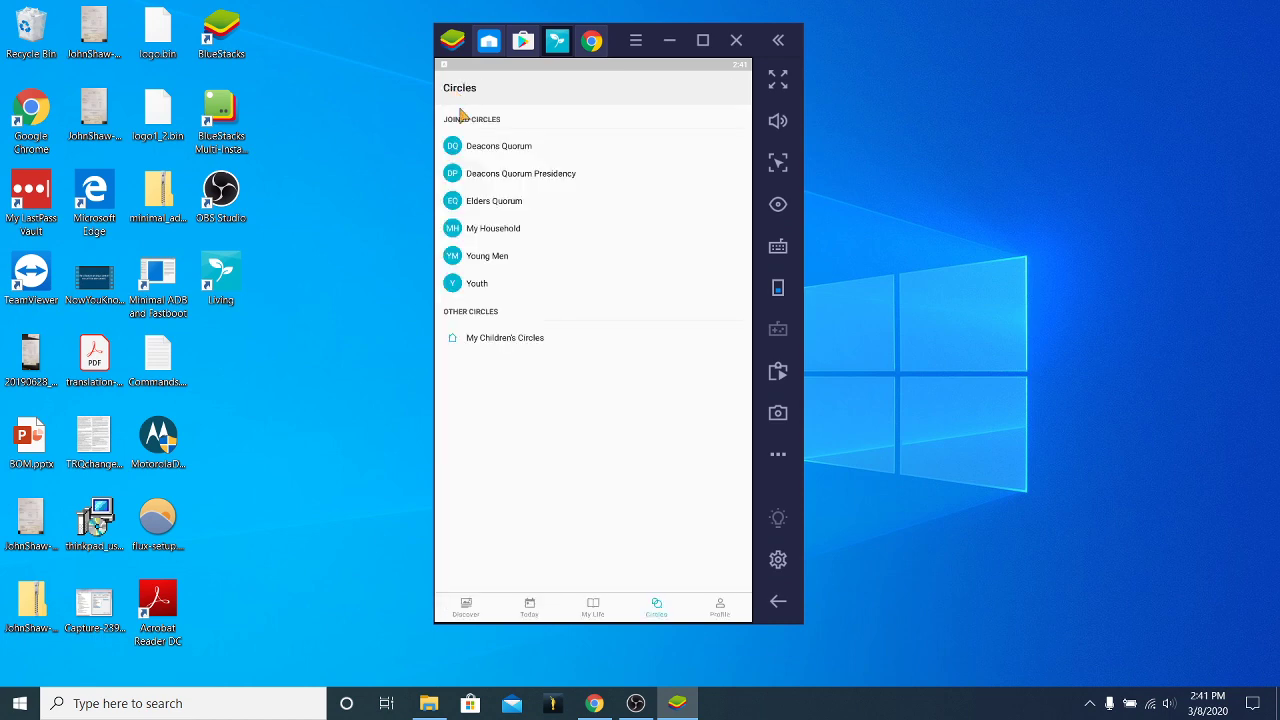
Scroll through the Discover feed, view the Profile page, then return to Discover.
click(465, 606)
scroll(685, 206, down, 2)
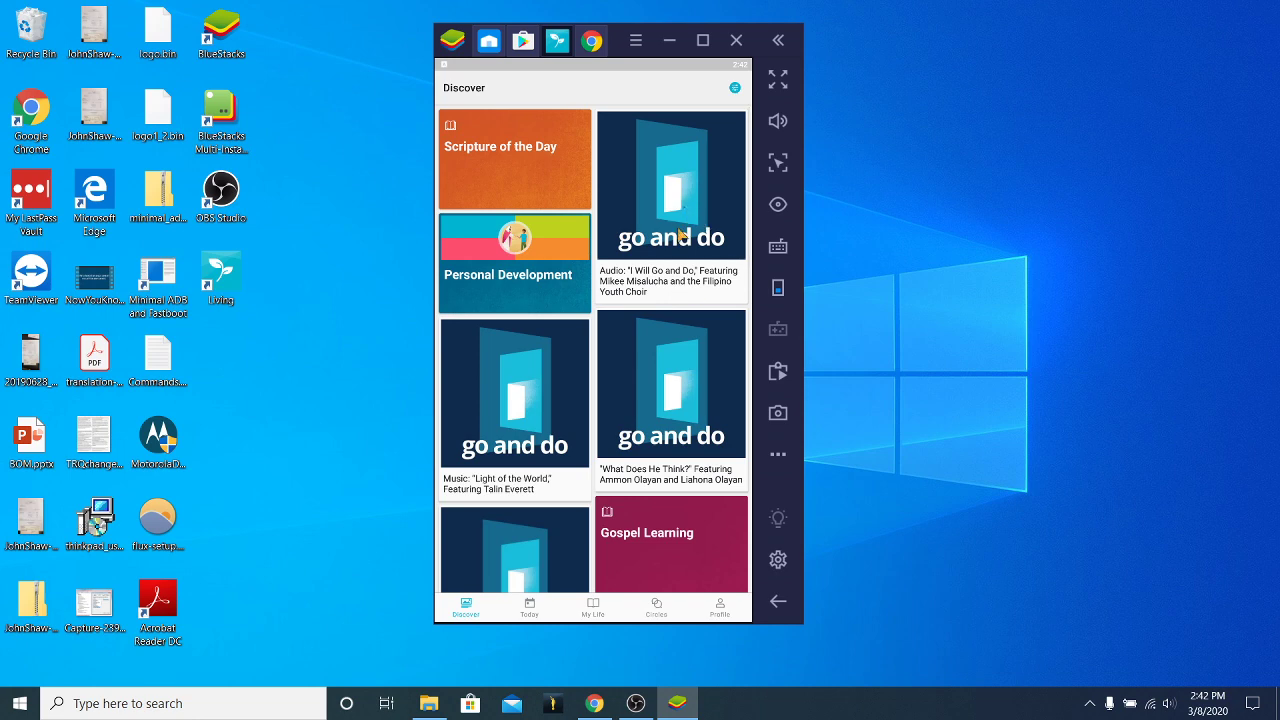
scroll(678, 235, down, 5)
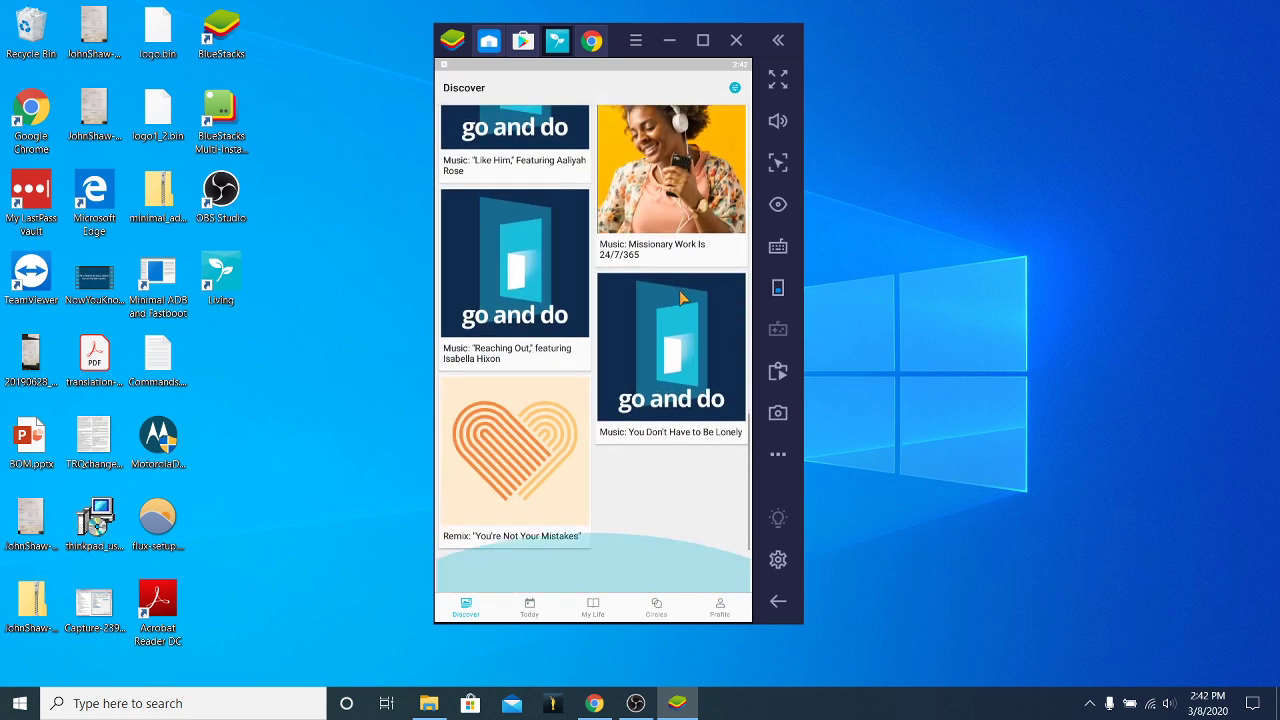
scroll(687, 305, up, 5)
scroll(650, 420, down, 5)
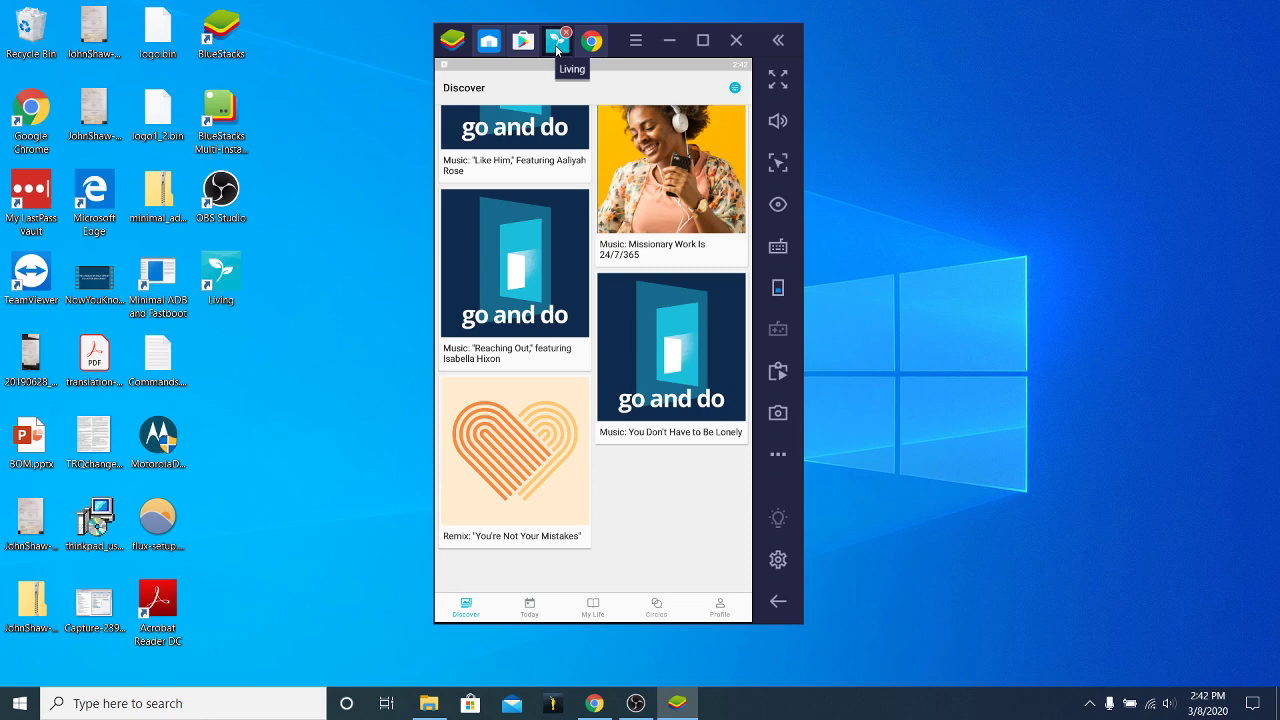
click(716, 607)
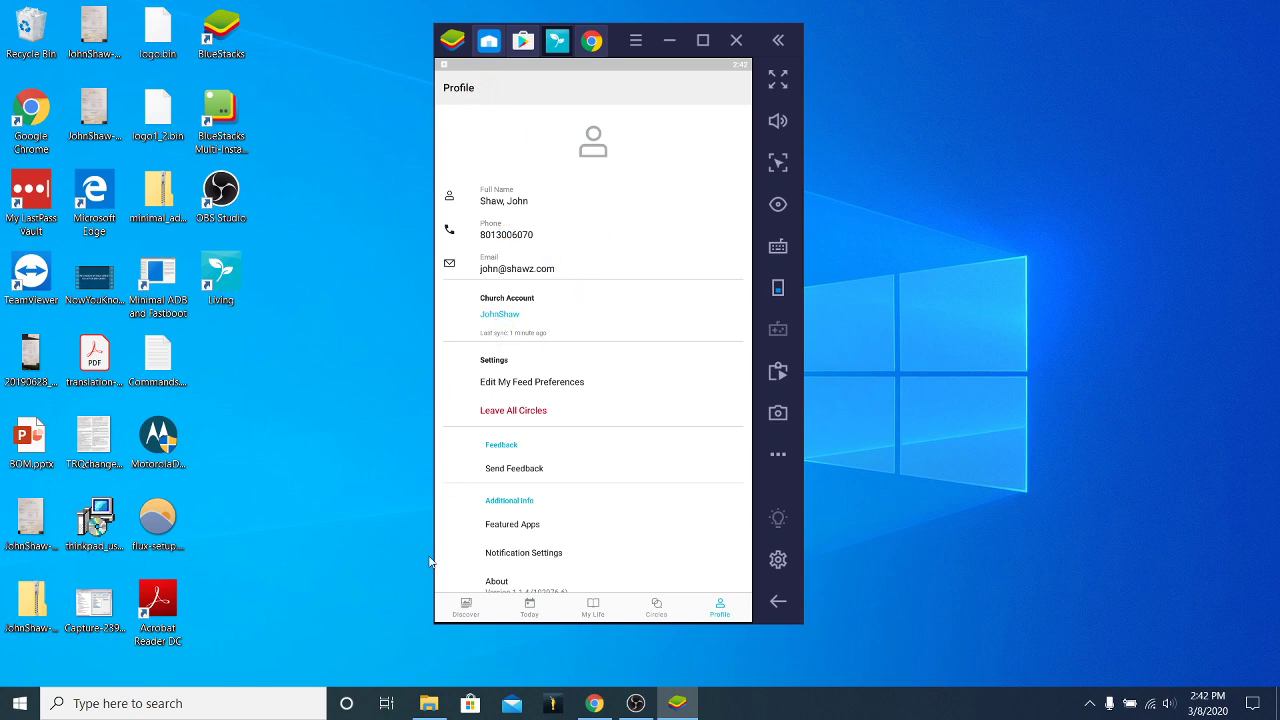
click(466, 607)
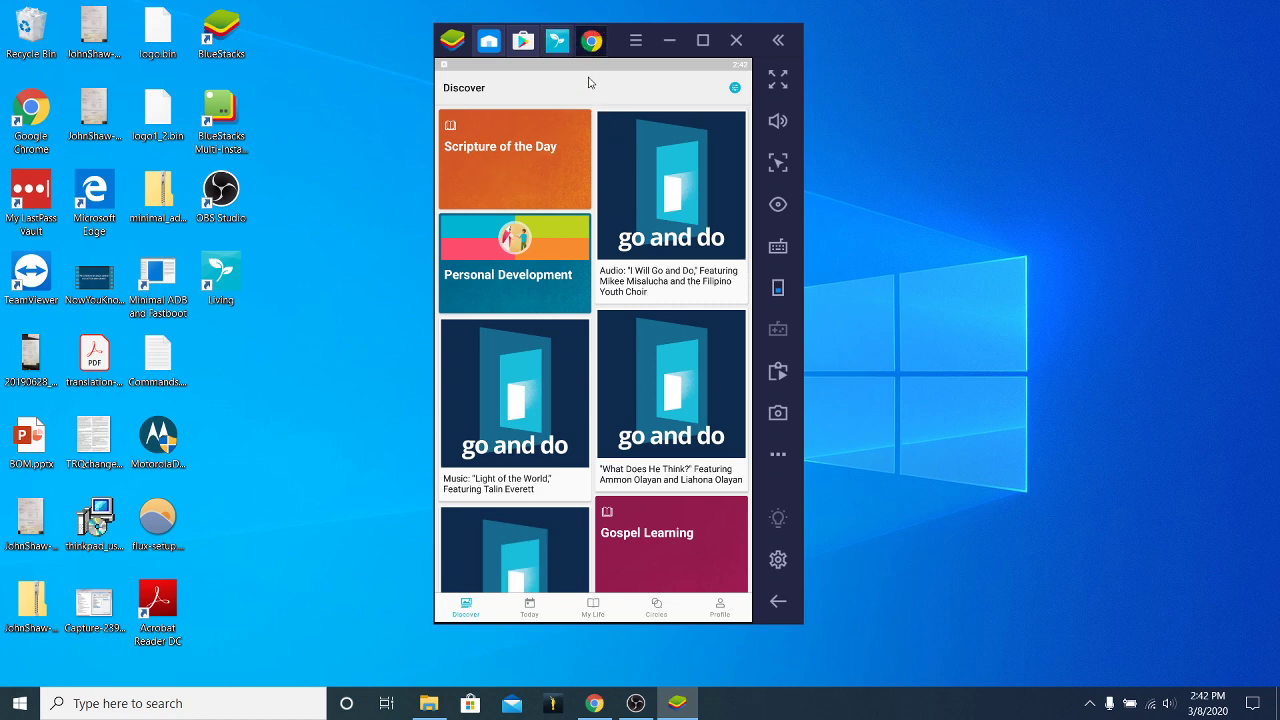
Close the March 2–8 lesson tab in the emulator's browser.
click(591, 45)
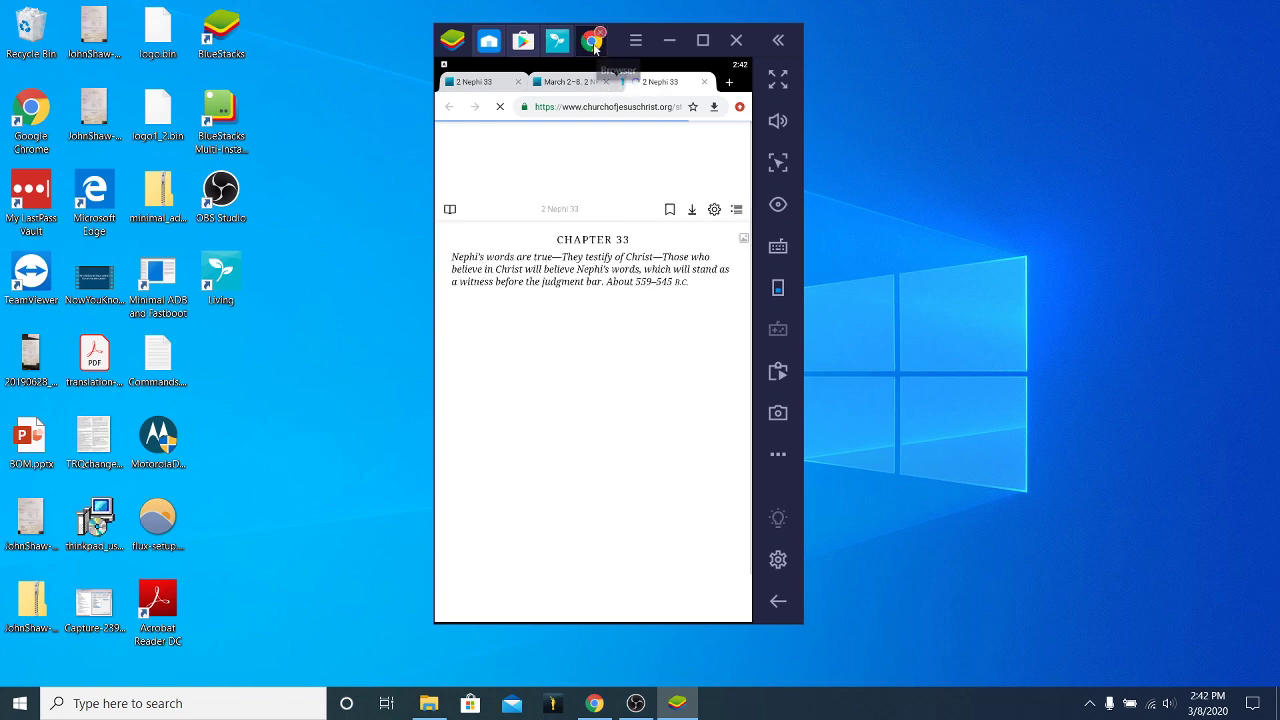
scroll(572, 370, down, 5)
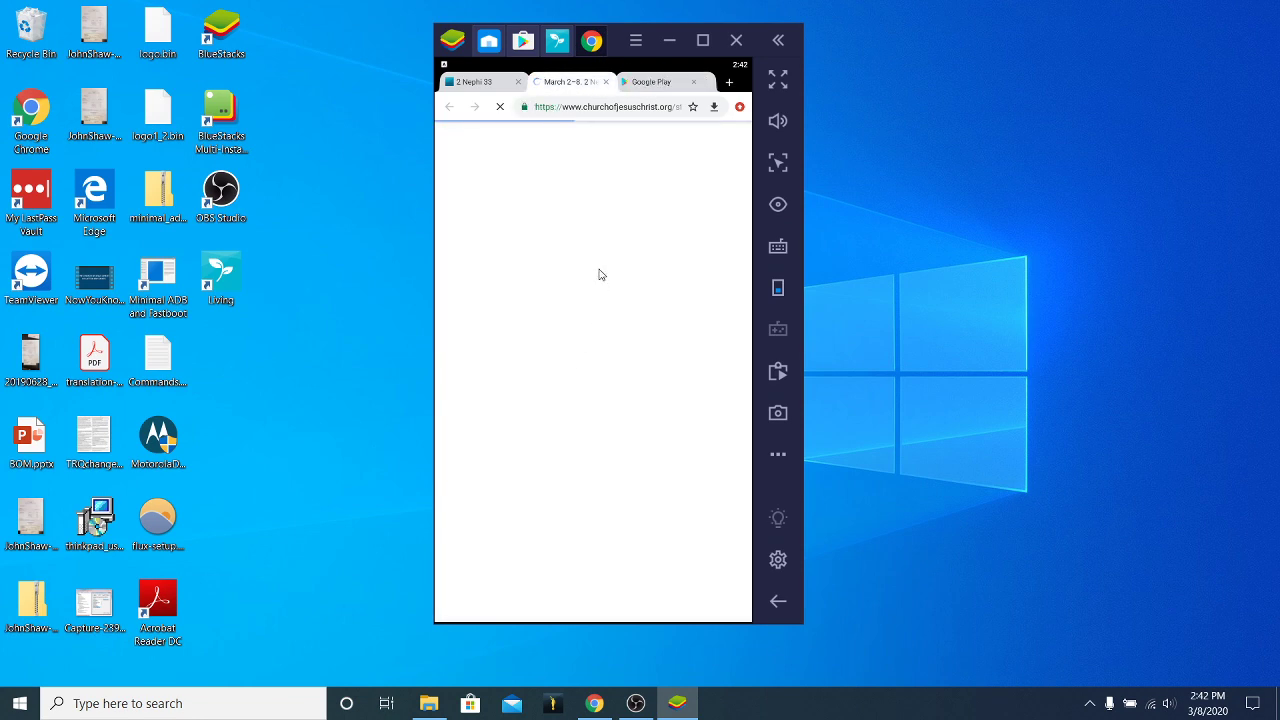
click(605, 81)
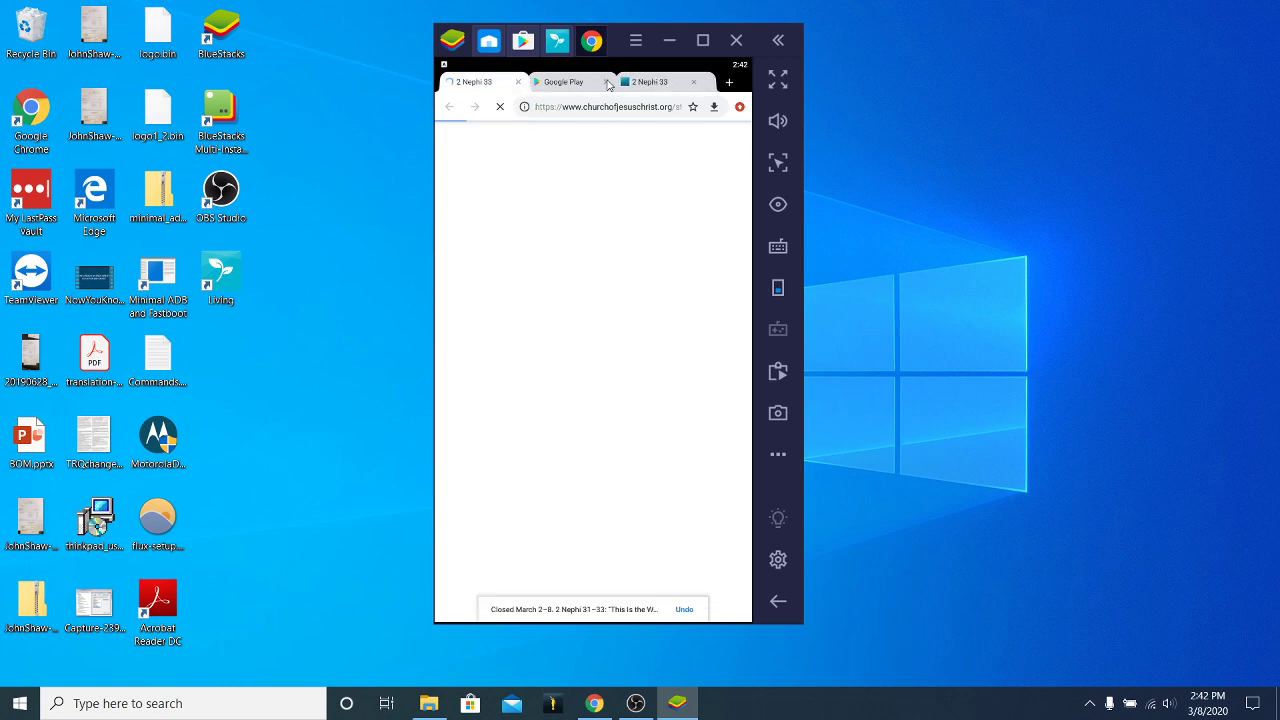
Close the Google Play Store tab and return to Living's Discover feed.
click(556, 42)
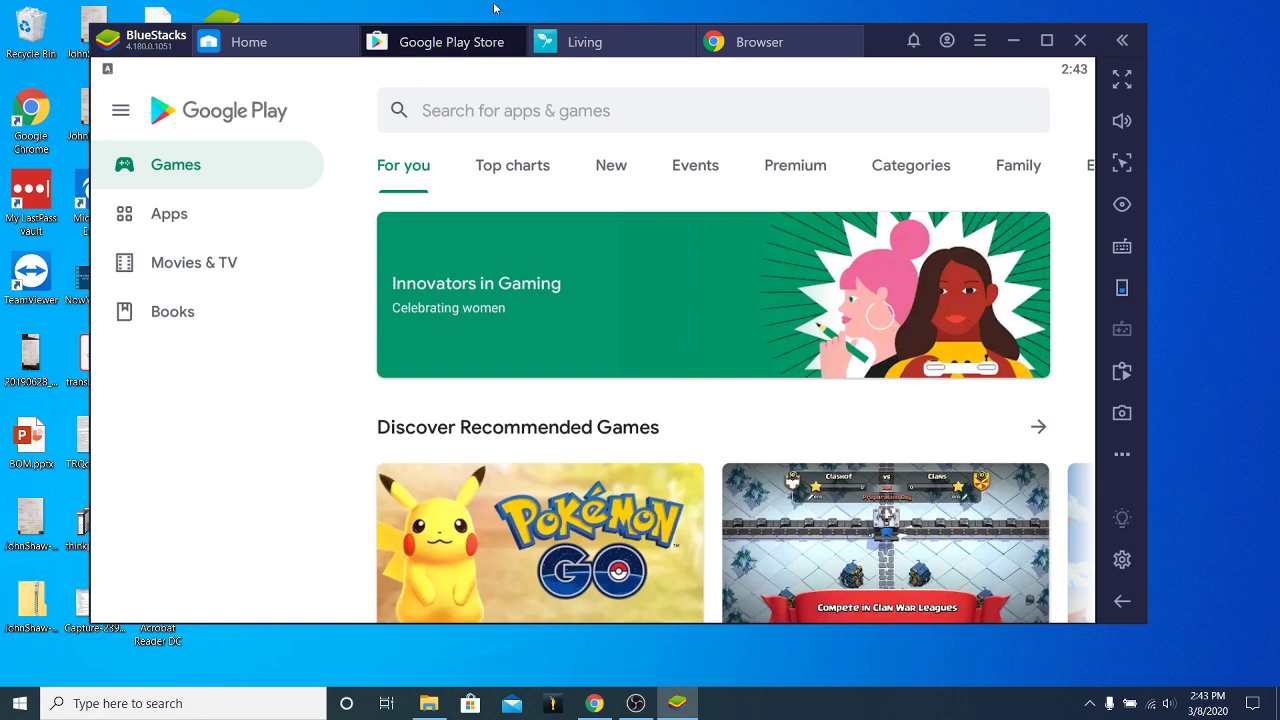
click(588, 43)
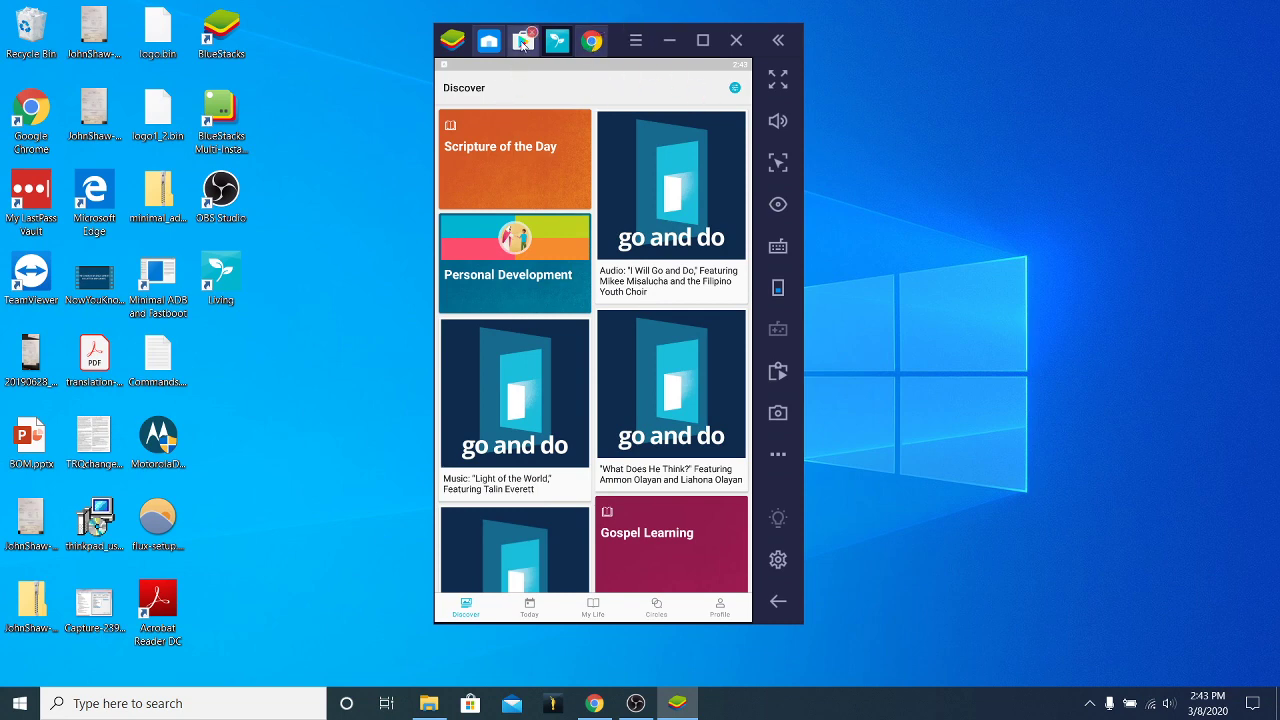
click(522, 40)
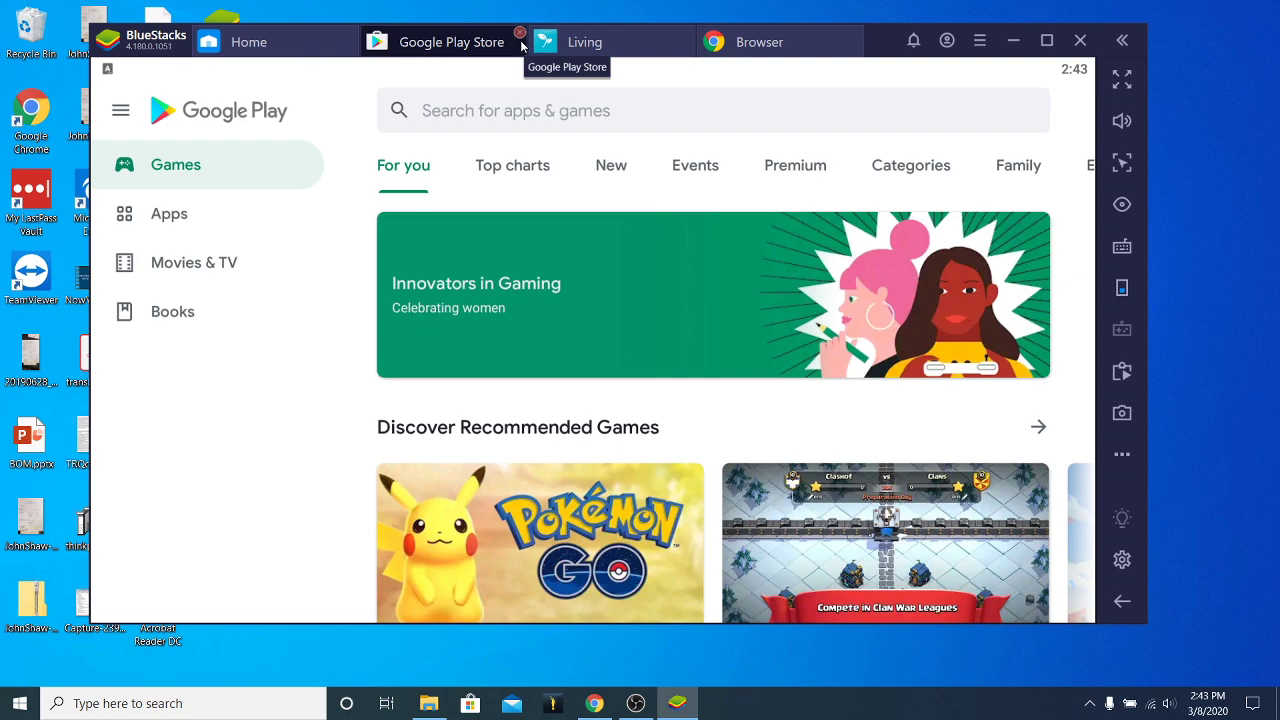
click(520, 35)
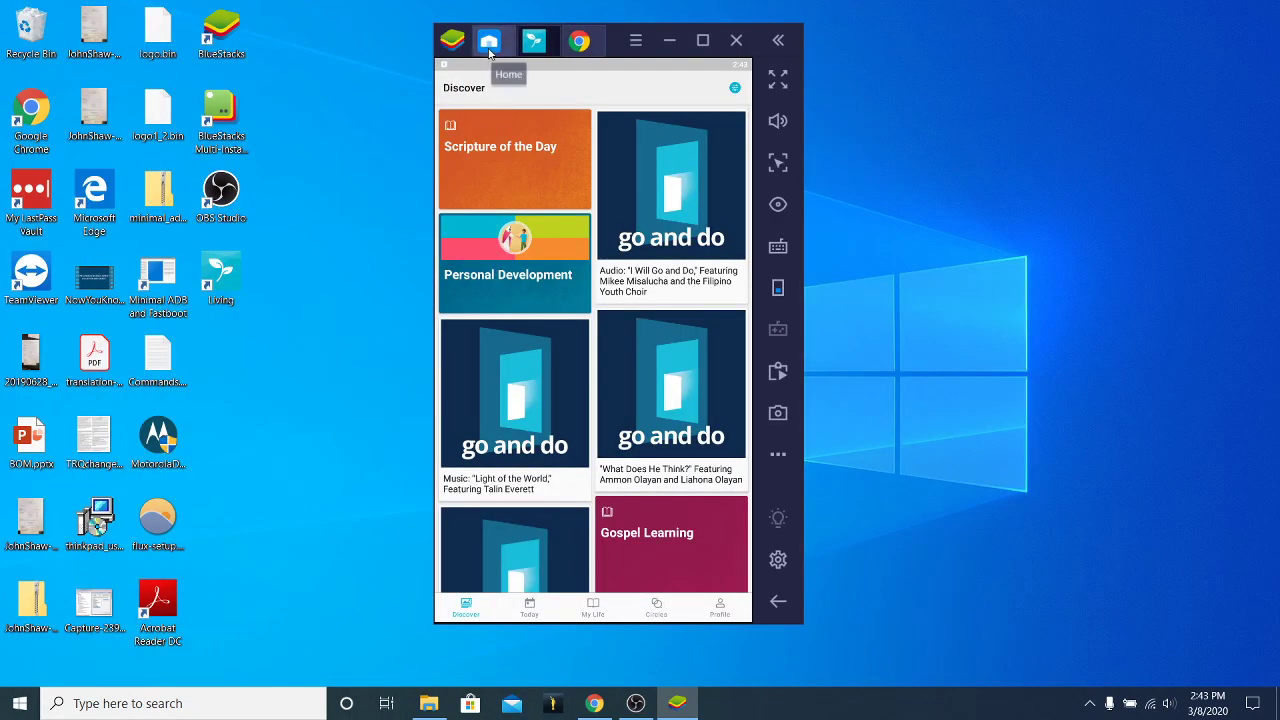
mouse_move(531, 44)
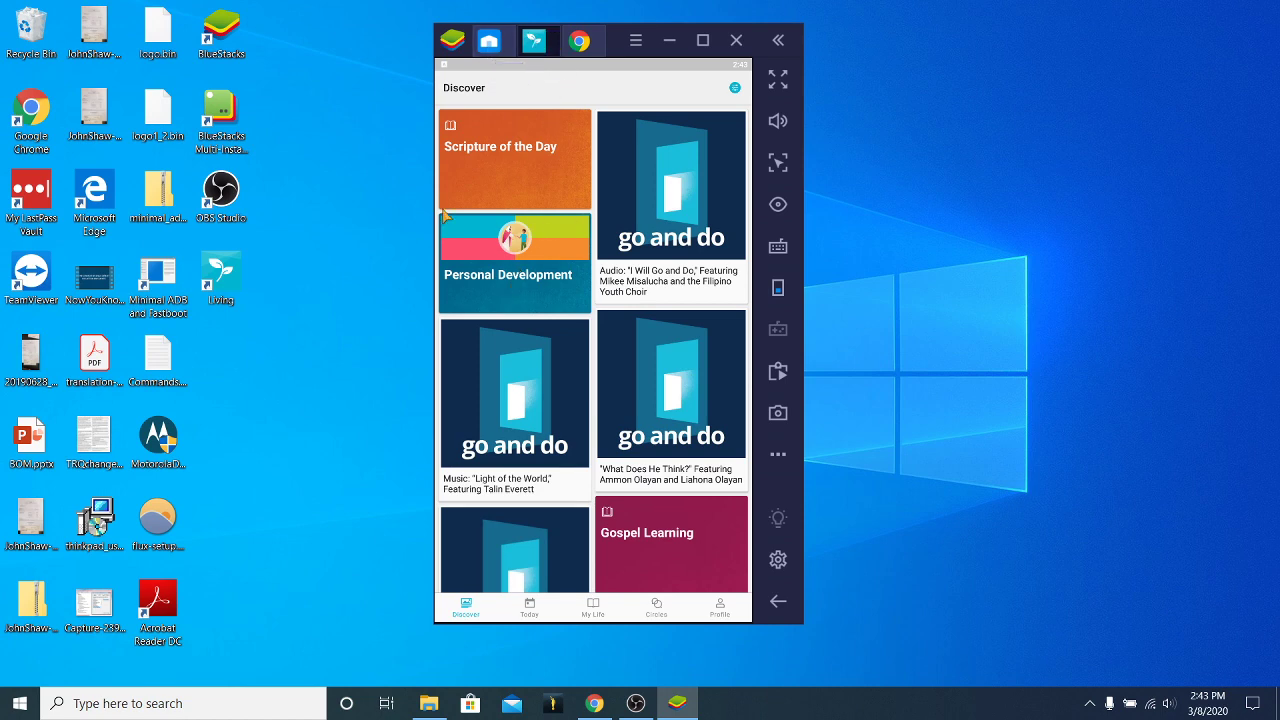
scroll(503, 286, down, 4)
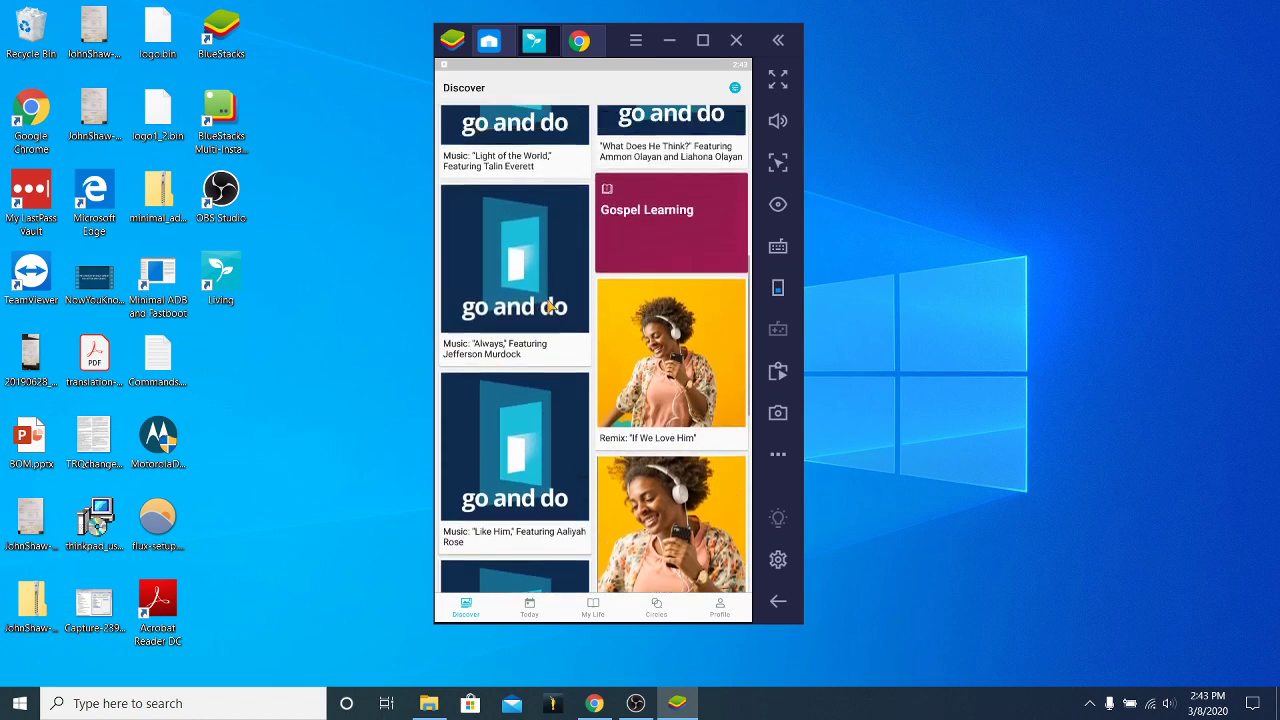
scroll(549, 307, down, 5)
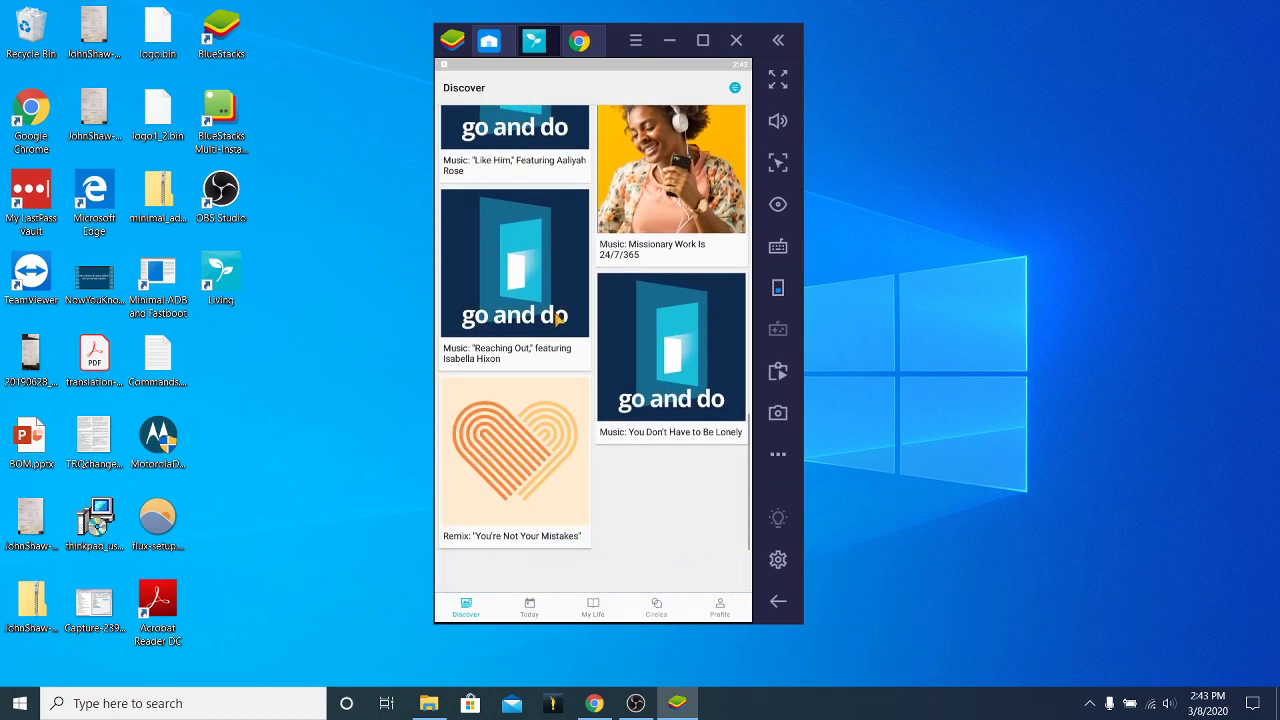